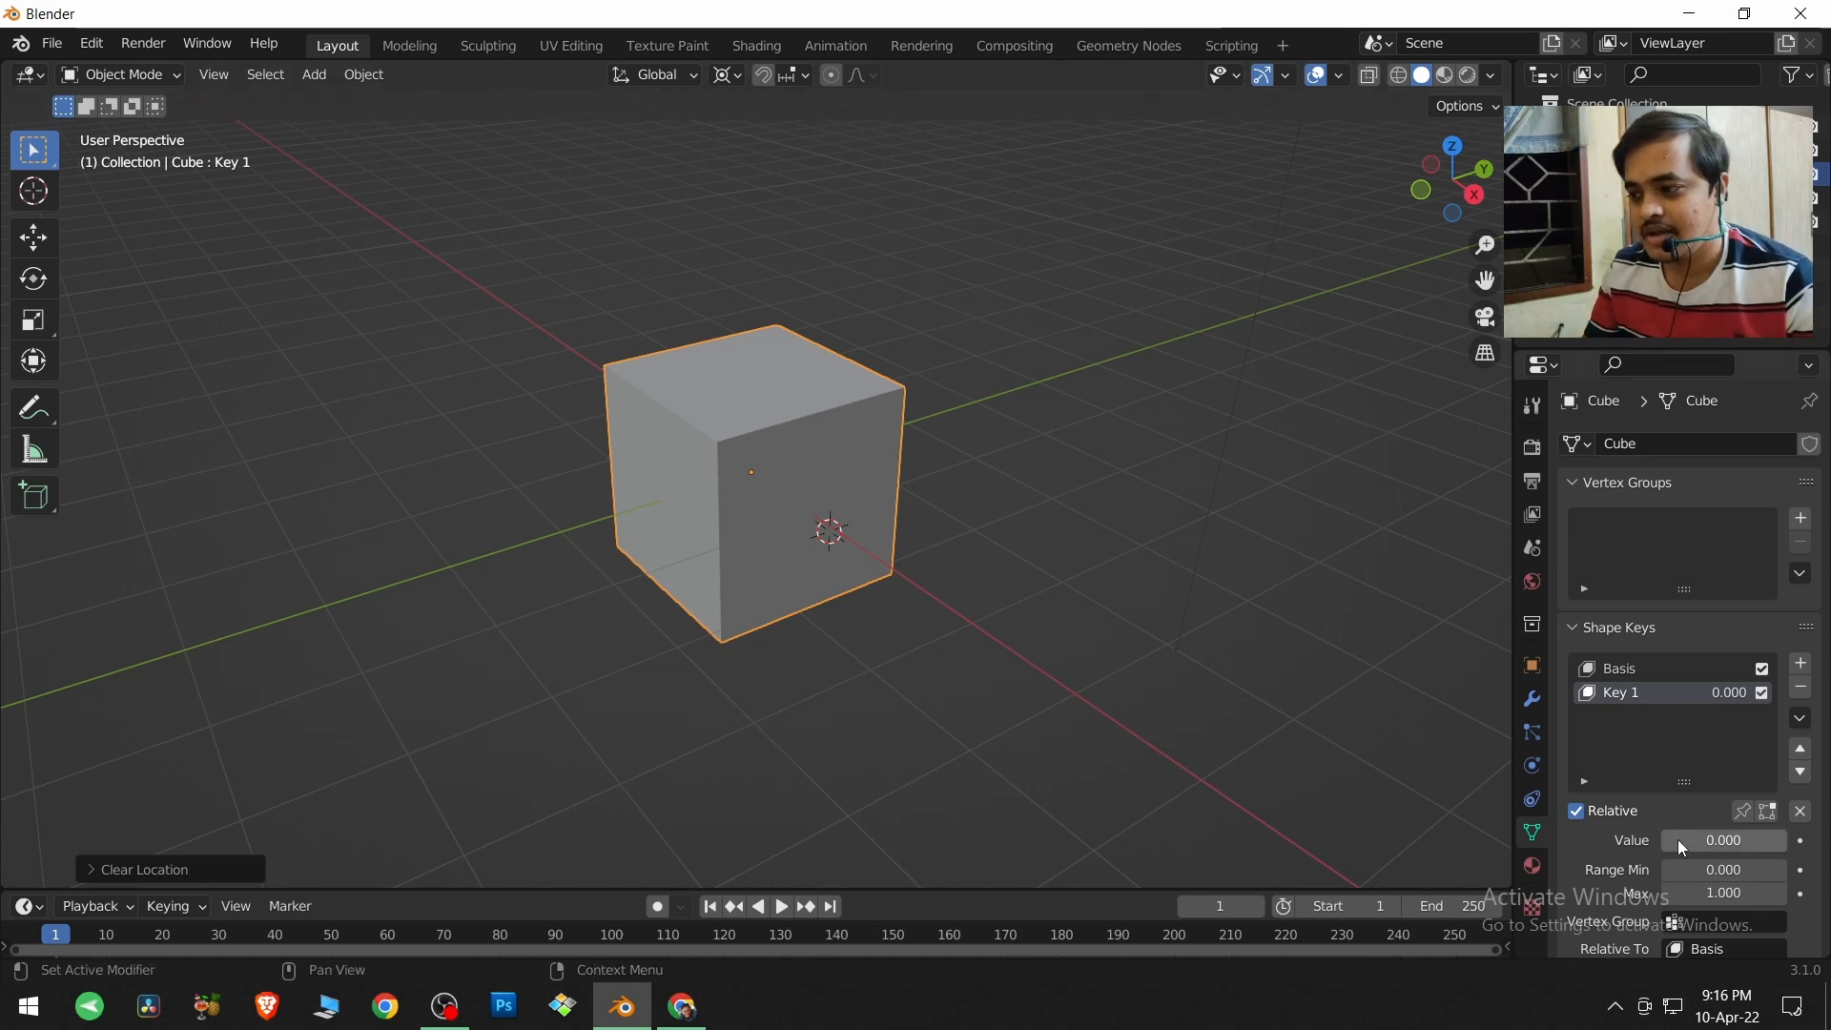
Unfold the cube by setting the Key 1 shape key value to 1.000, and switch to the UV Editing workspace.
{"action": "left_click_drag", "start_coordinate": [1678, 839], "coordinate": [1804, 839]}
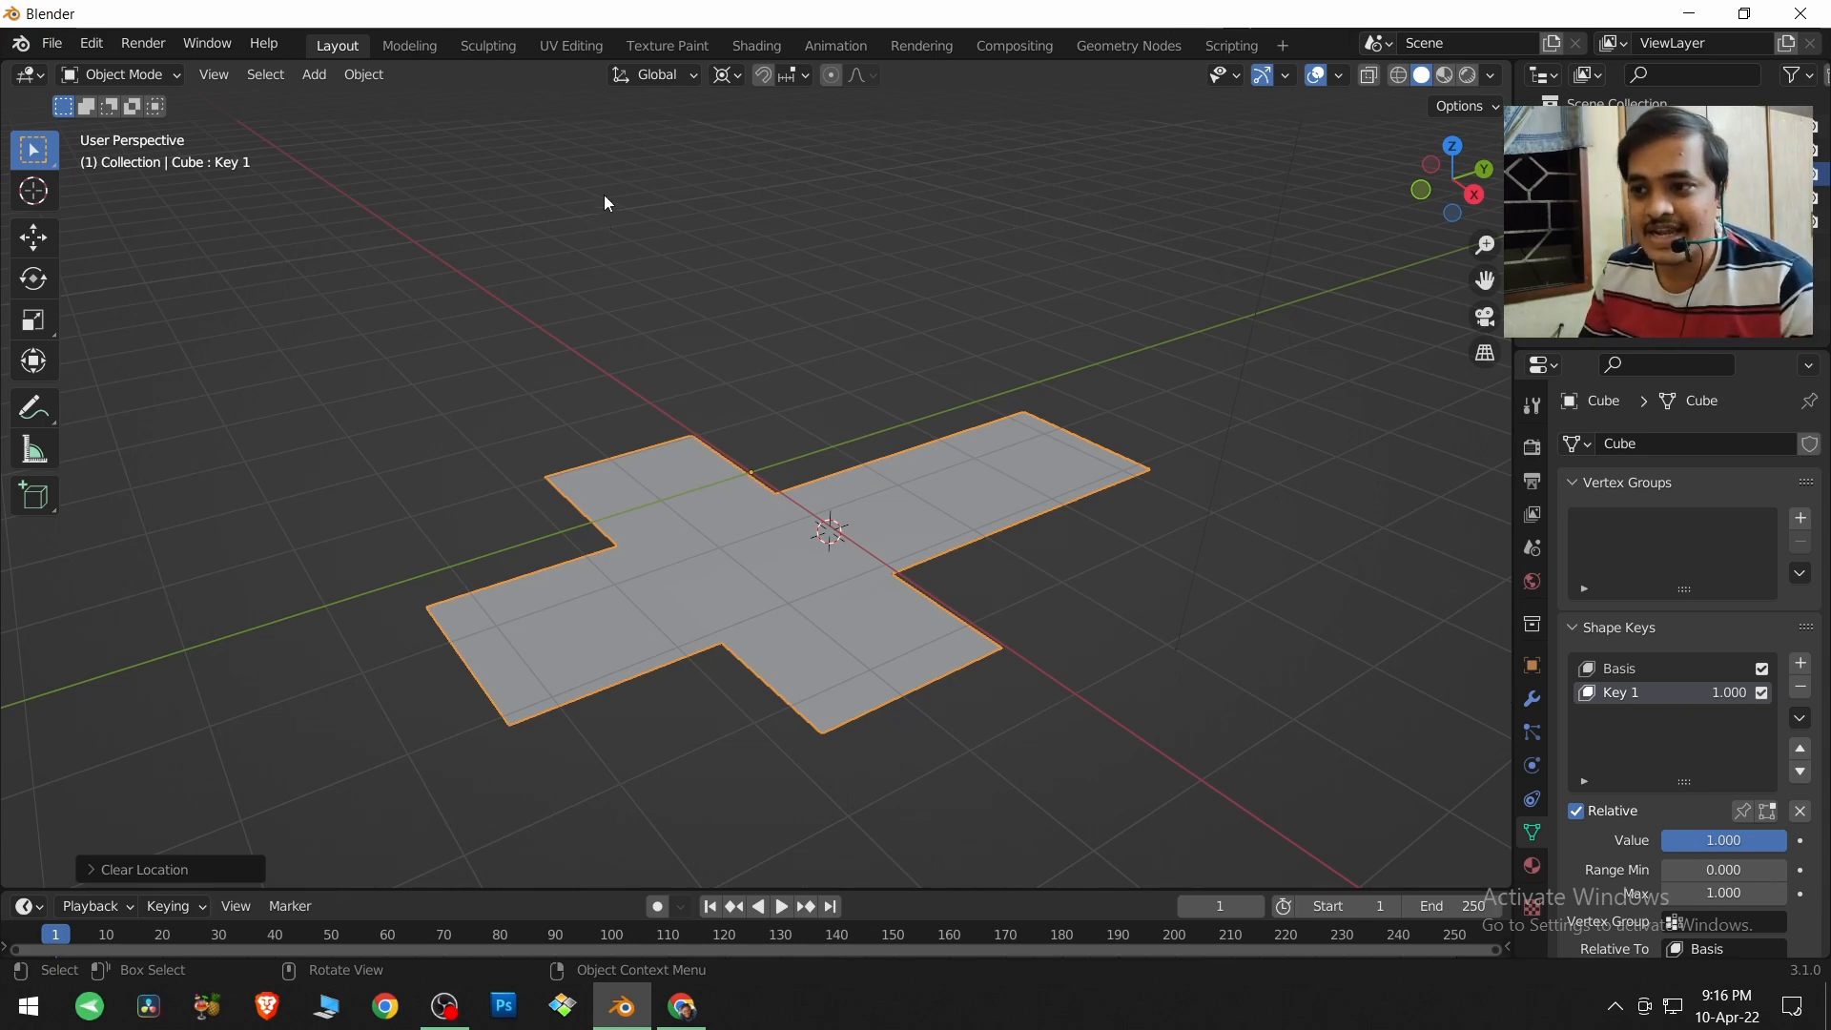
{"action": "left_click", "coordinate": [570, 46]}
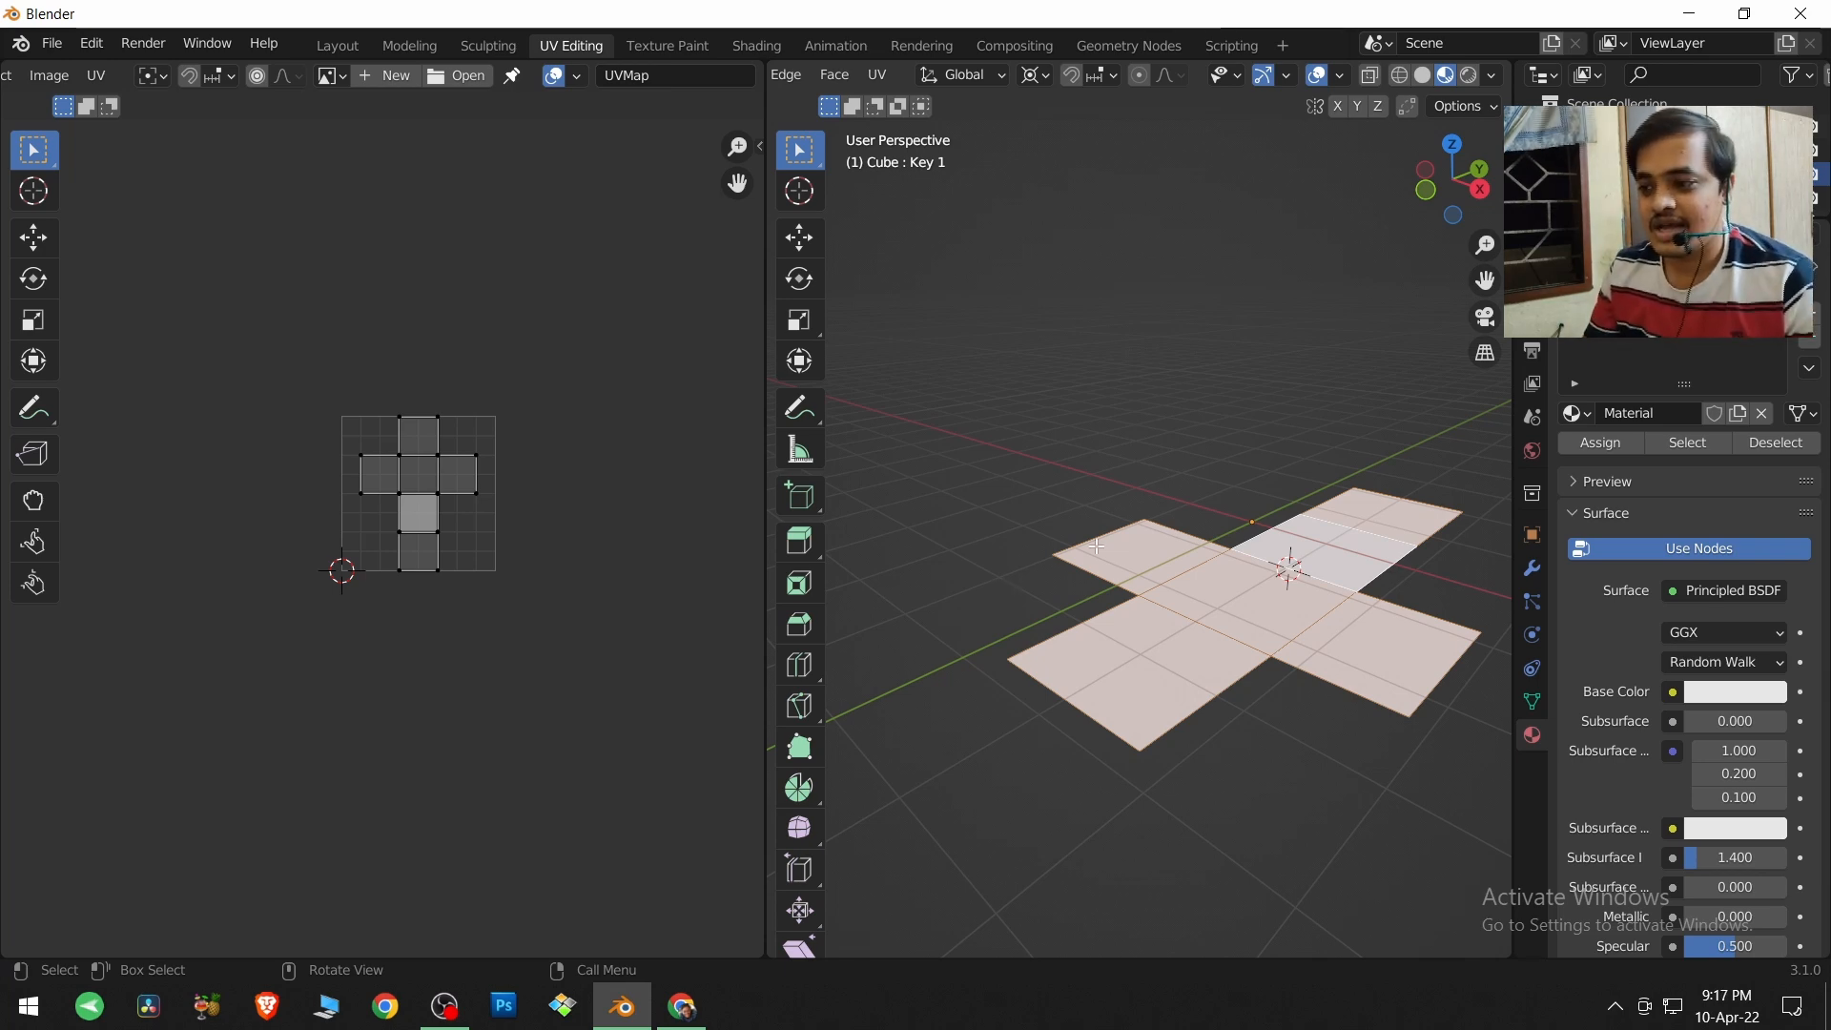
Clear the face selection on the unfolded cube and switch to Object Mode.
{"action": "left_click", "coordinate": [1010, 584]}
{"action": "left_click_drag", "start_coordinate": [916, 388], "coordinate": [1481, 803]}
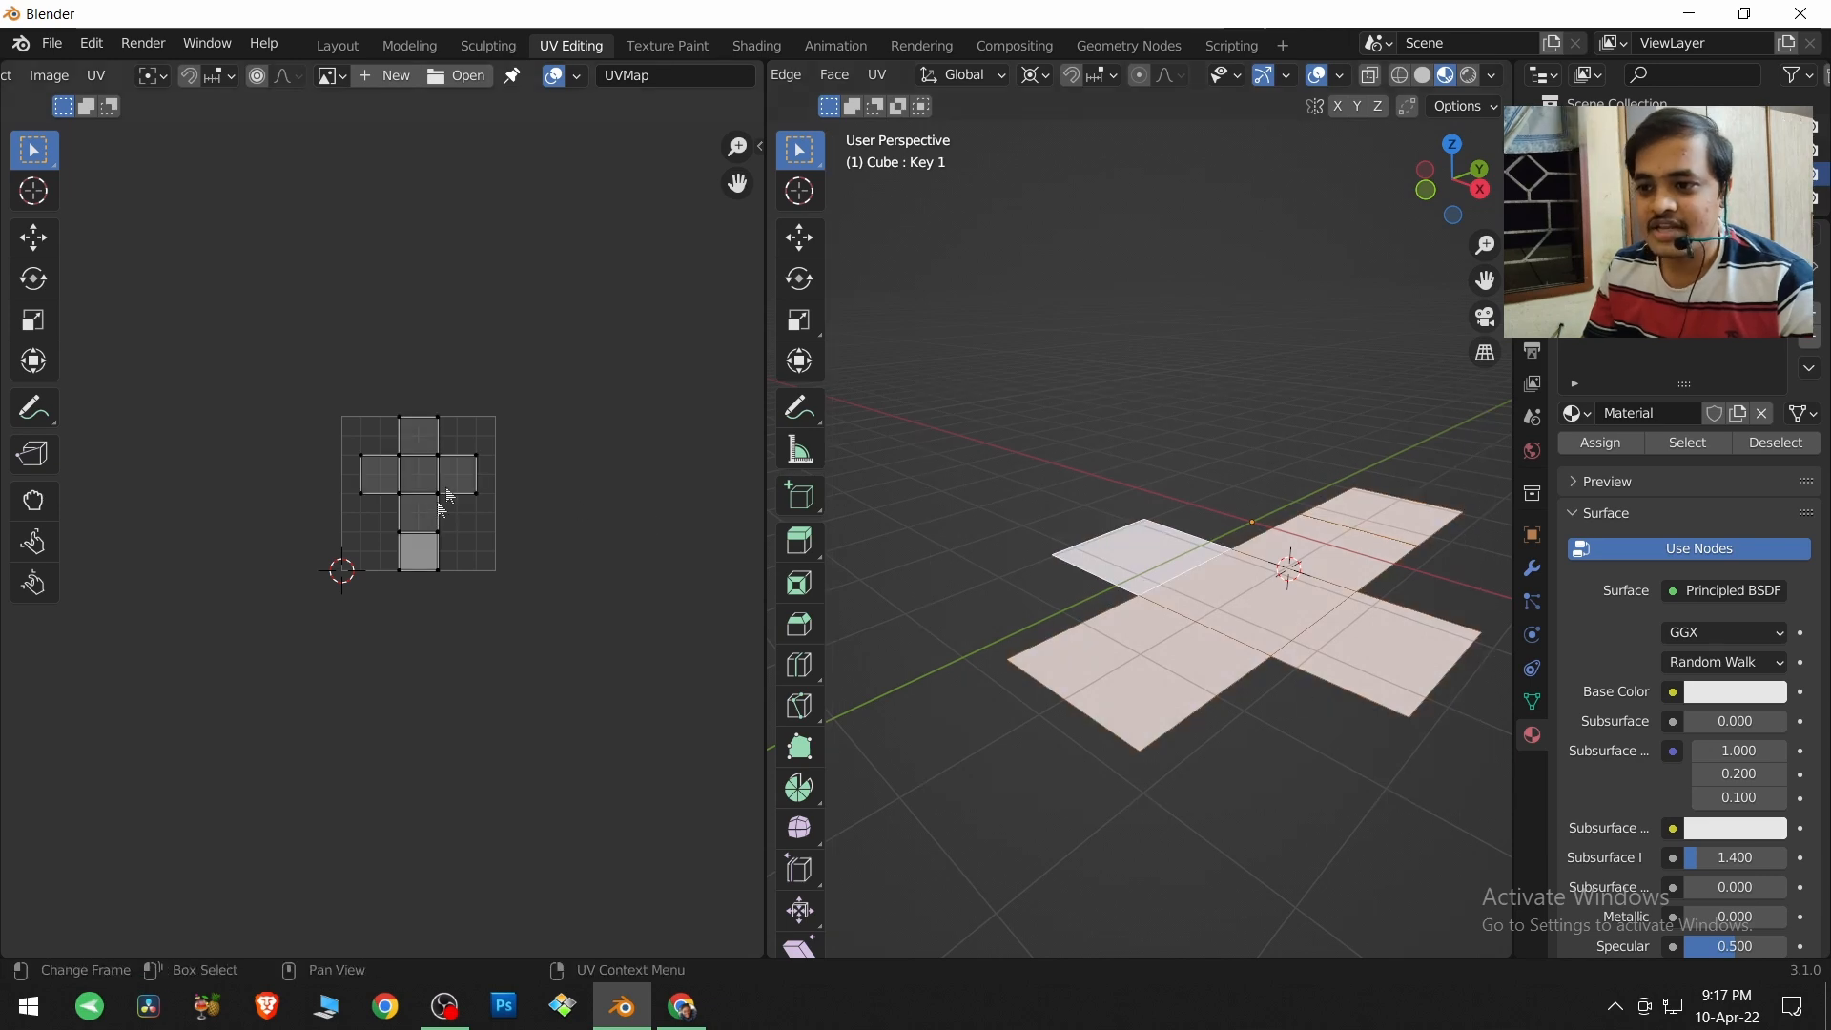
{"action": "left_click", "coordinate": [1078, 475]}
{"action": "scroll", "coordinate": [895, 82], "scroll_direction": "up", "scroll_amount": 5}
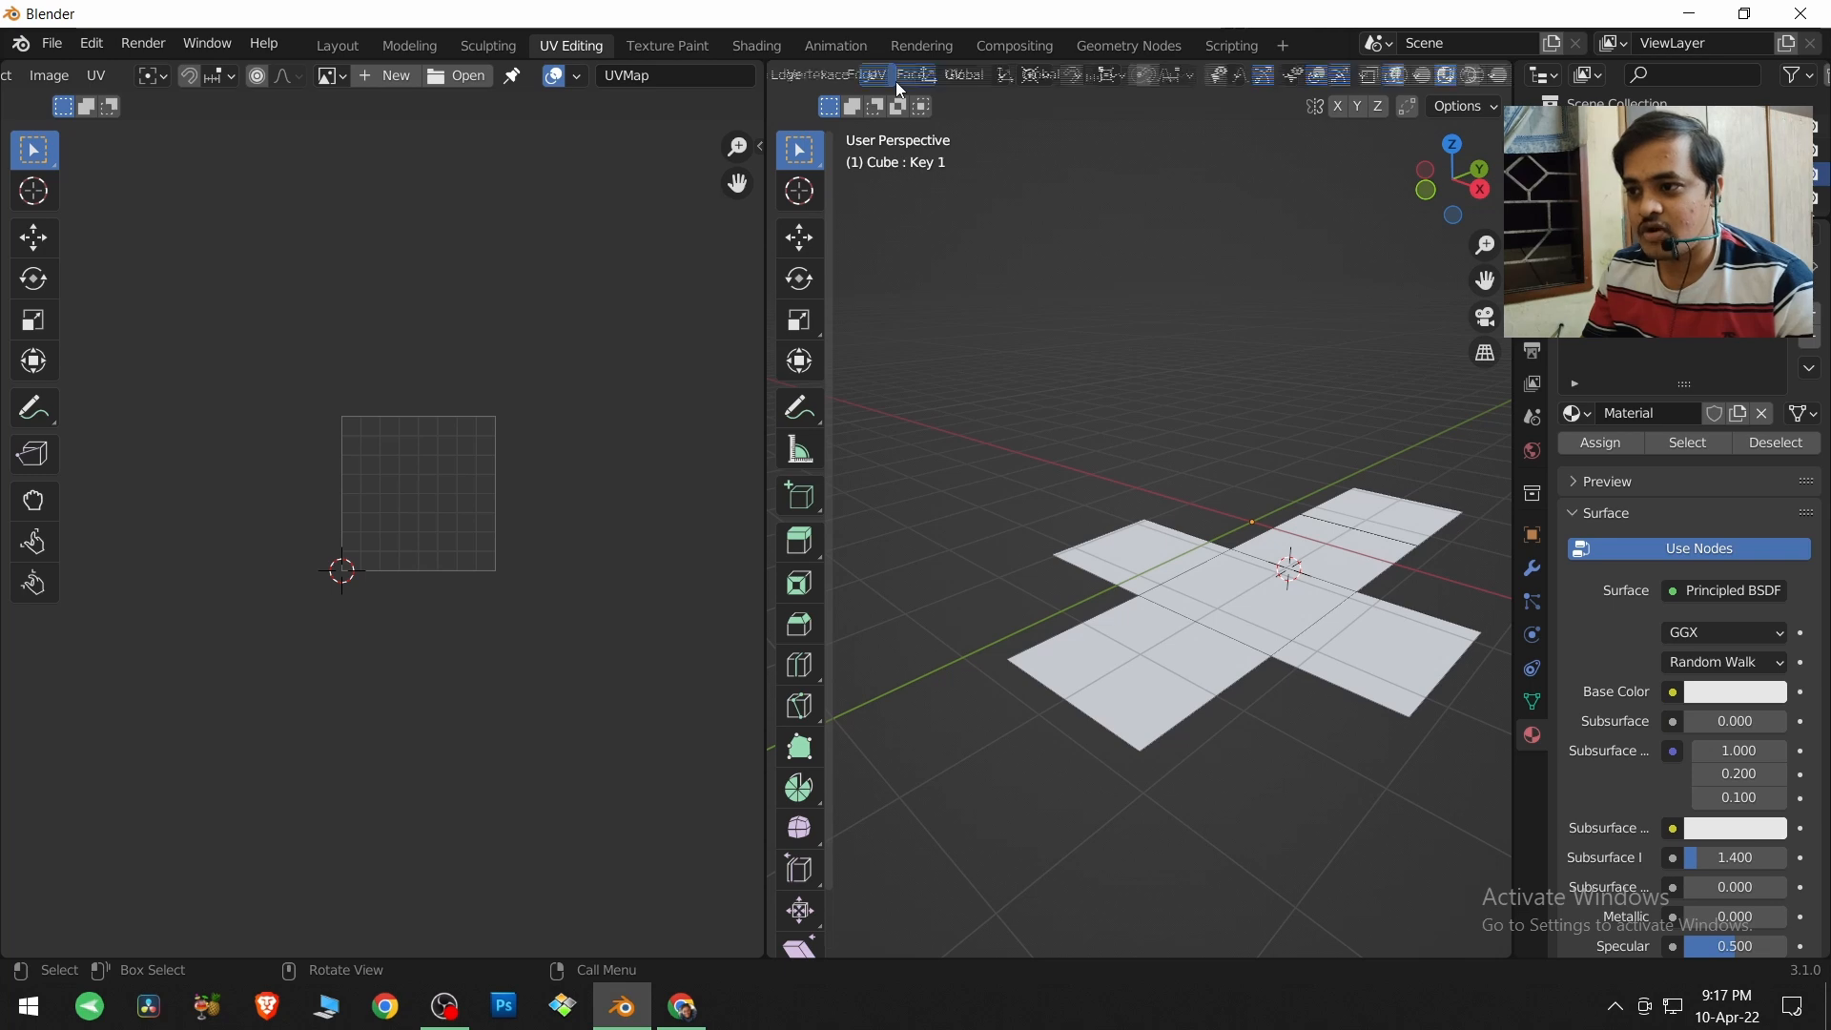
{"action": "left_click", "coordinate": [895, 82]}
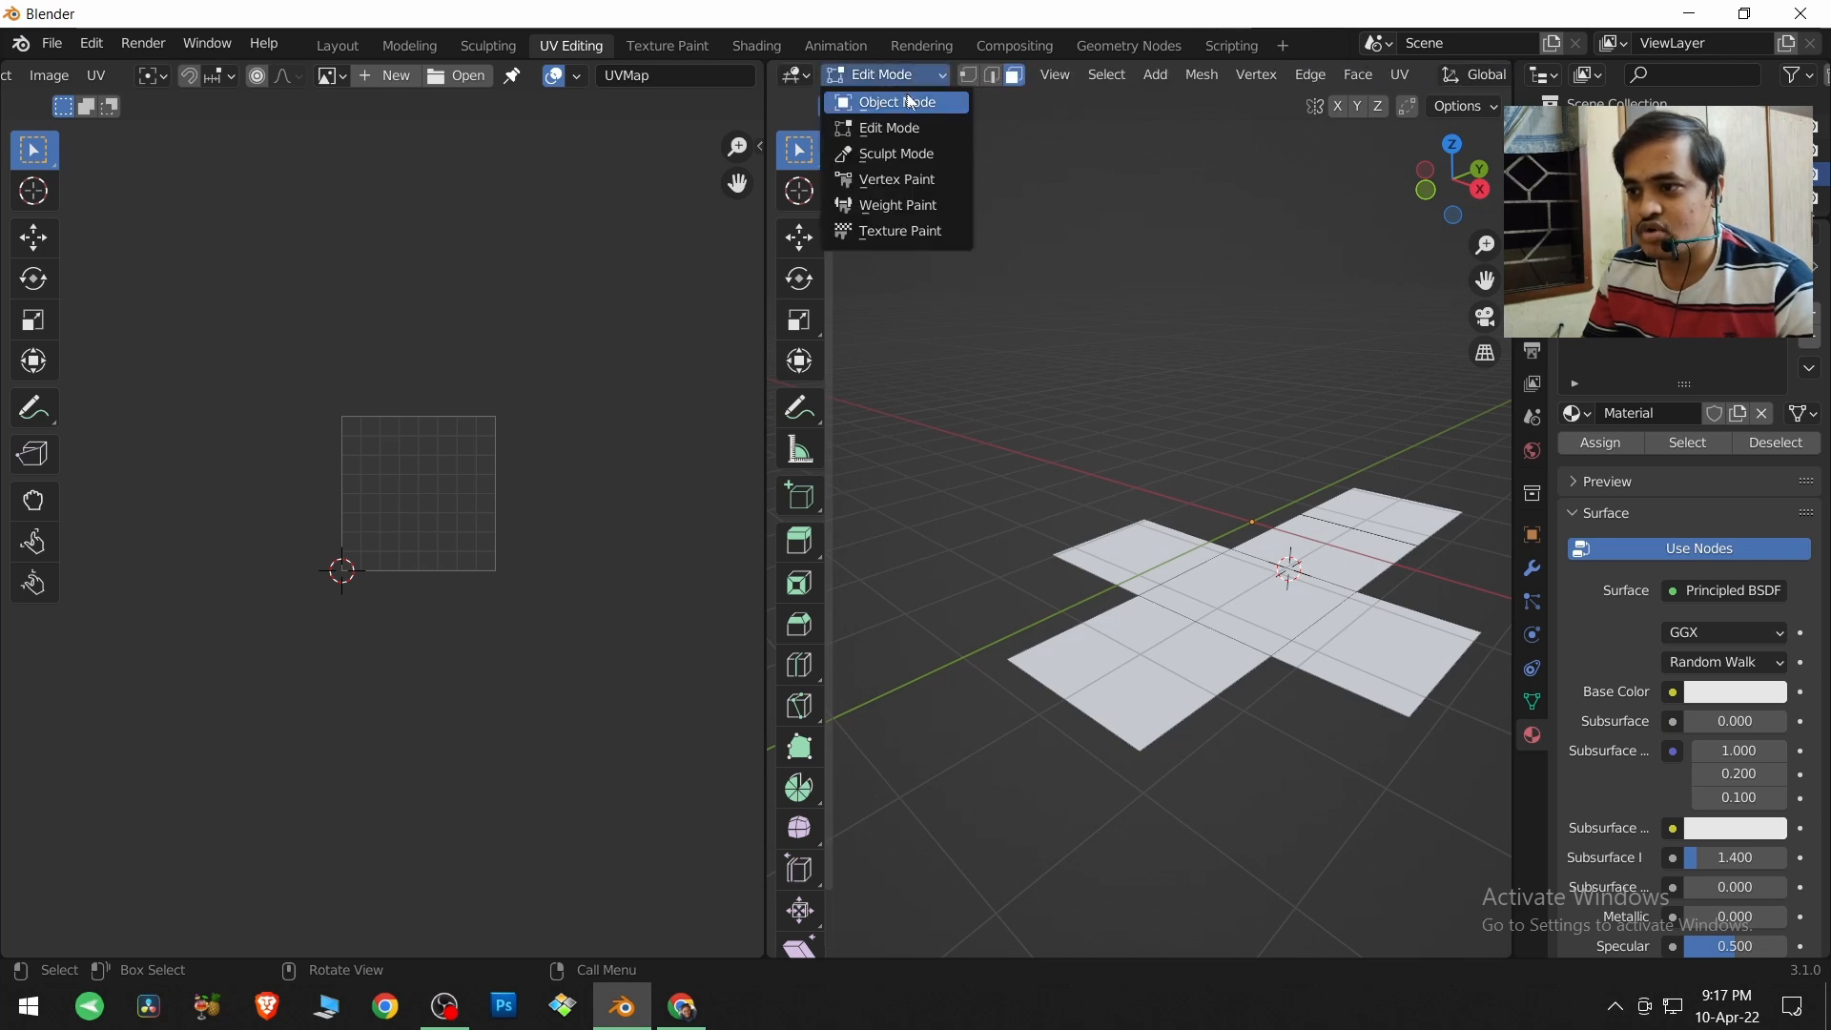
{"action": "left_click", "coordinate": [887, 99]}
Add a cylinder mesh and move it above the unfolded cube.
{"action": "left_click", "coordinate": [1079, 76]}
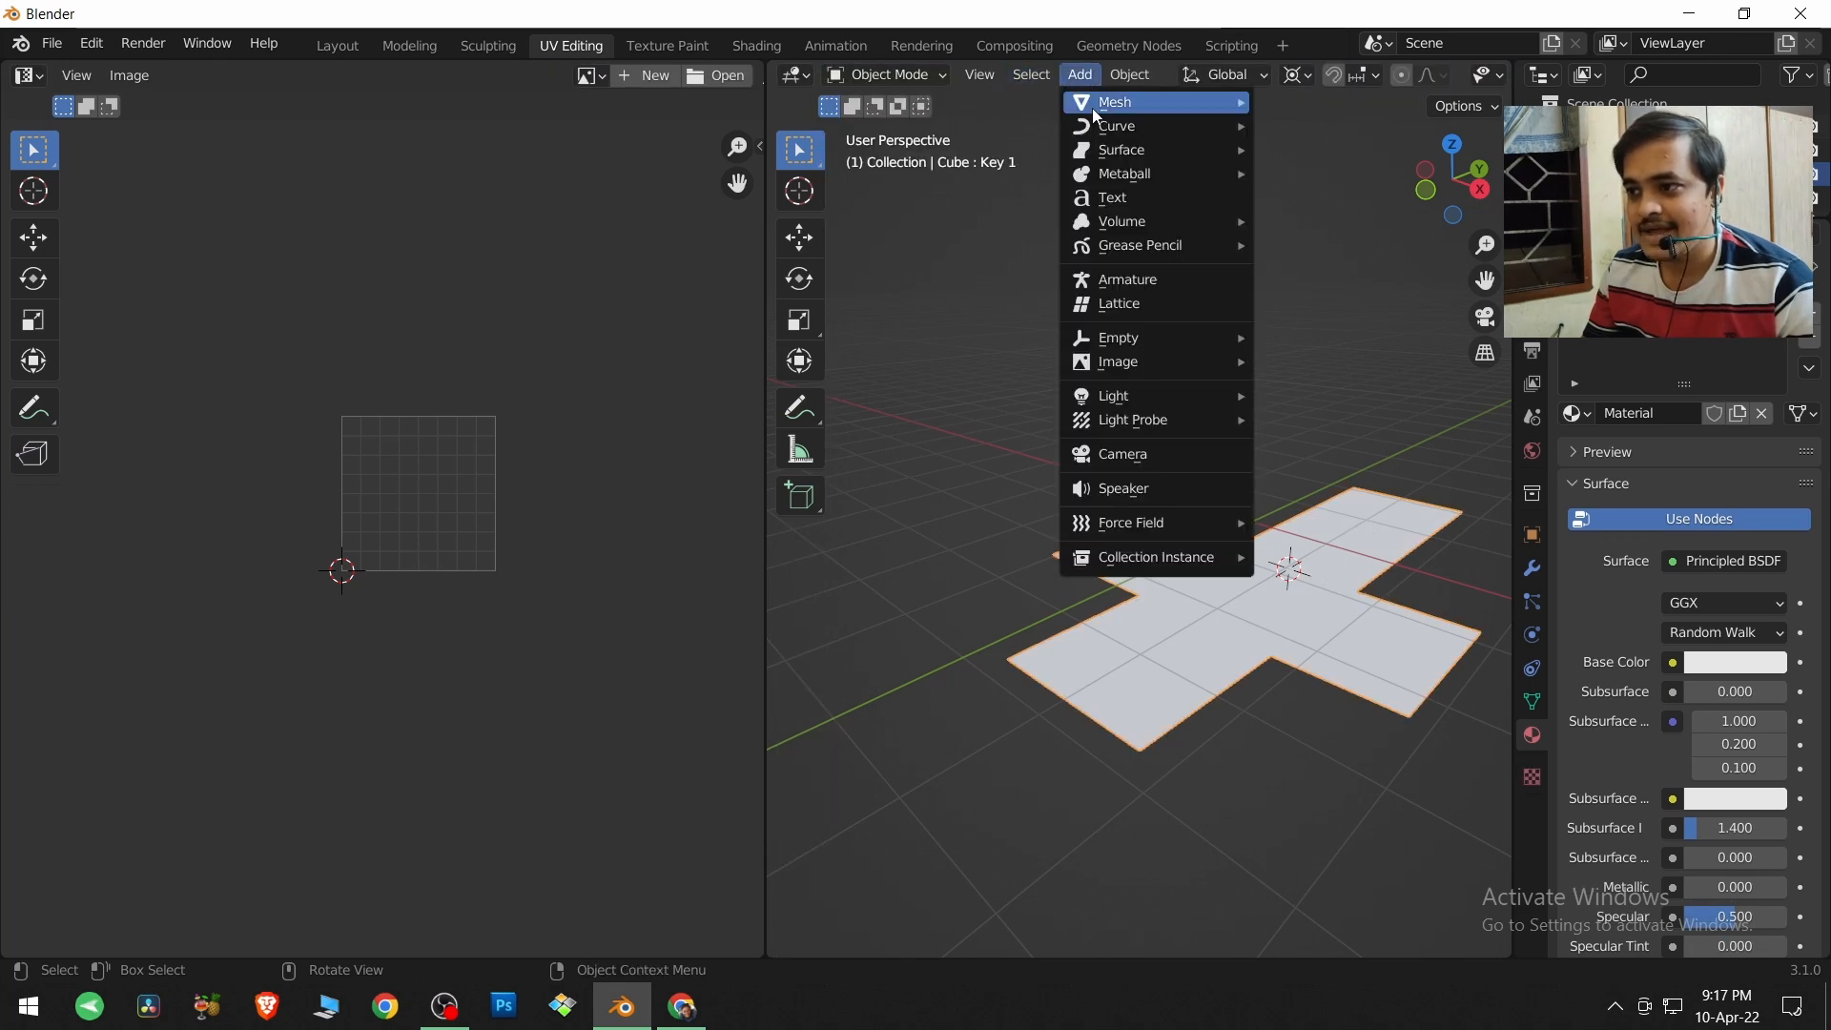
{"action": "mouse_move", "coordinate": [1125, 103]}
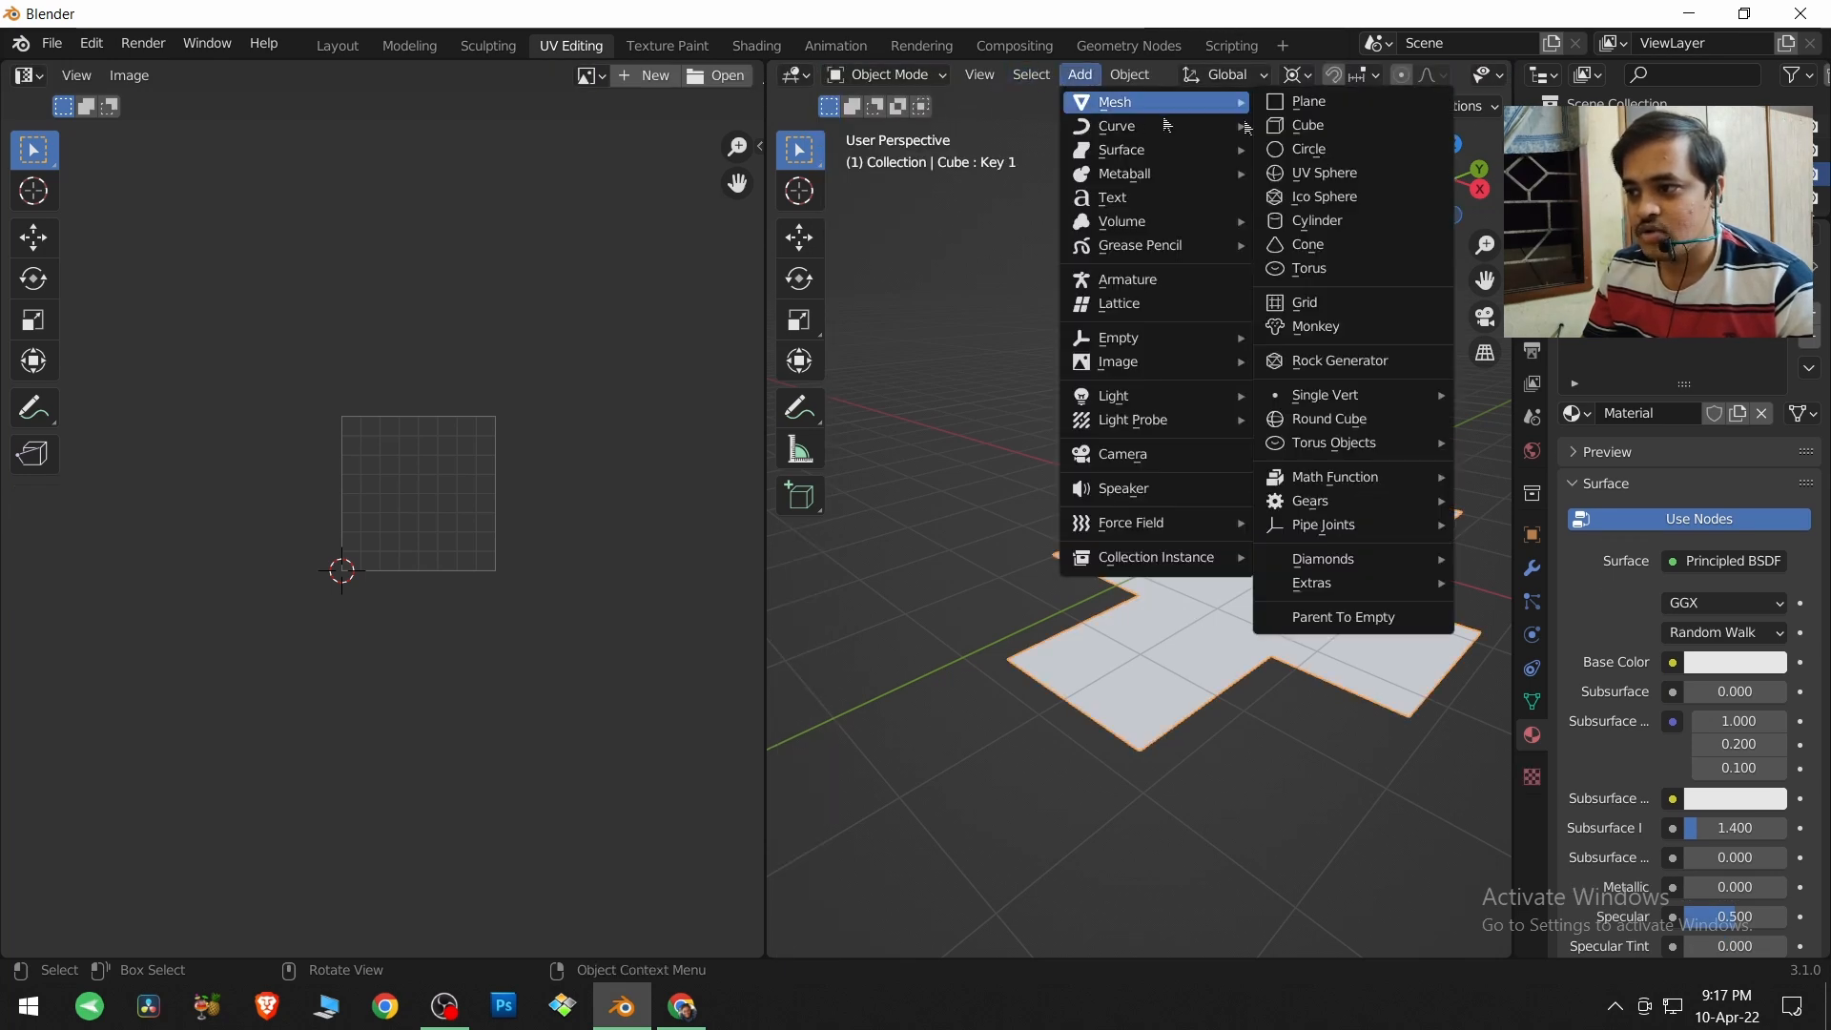
{"action": "left_click", "coordinate": [1357, 220]}
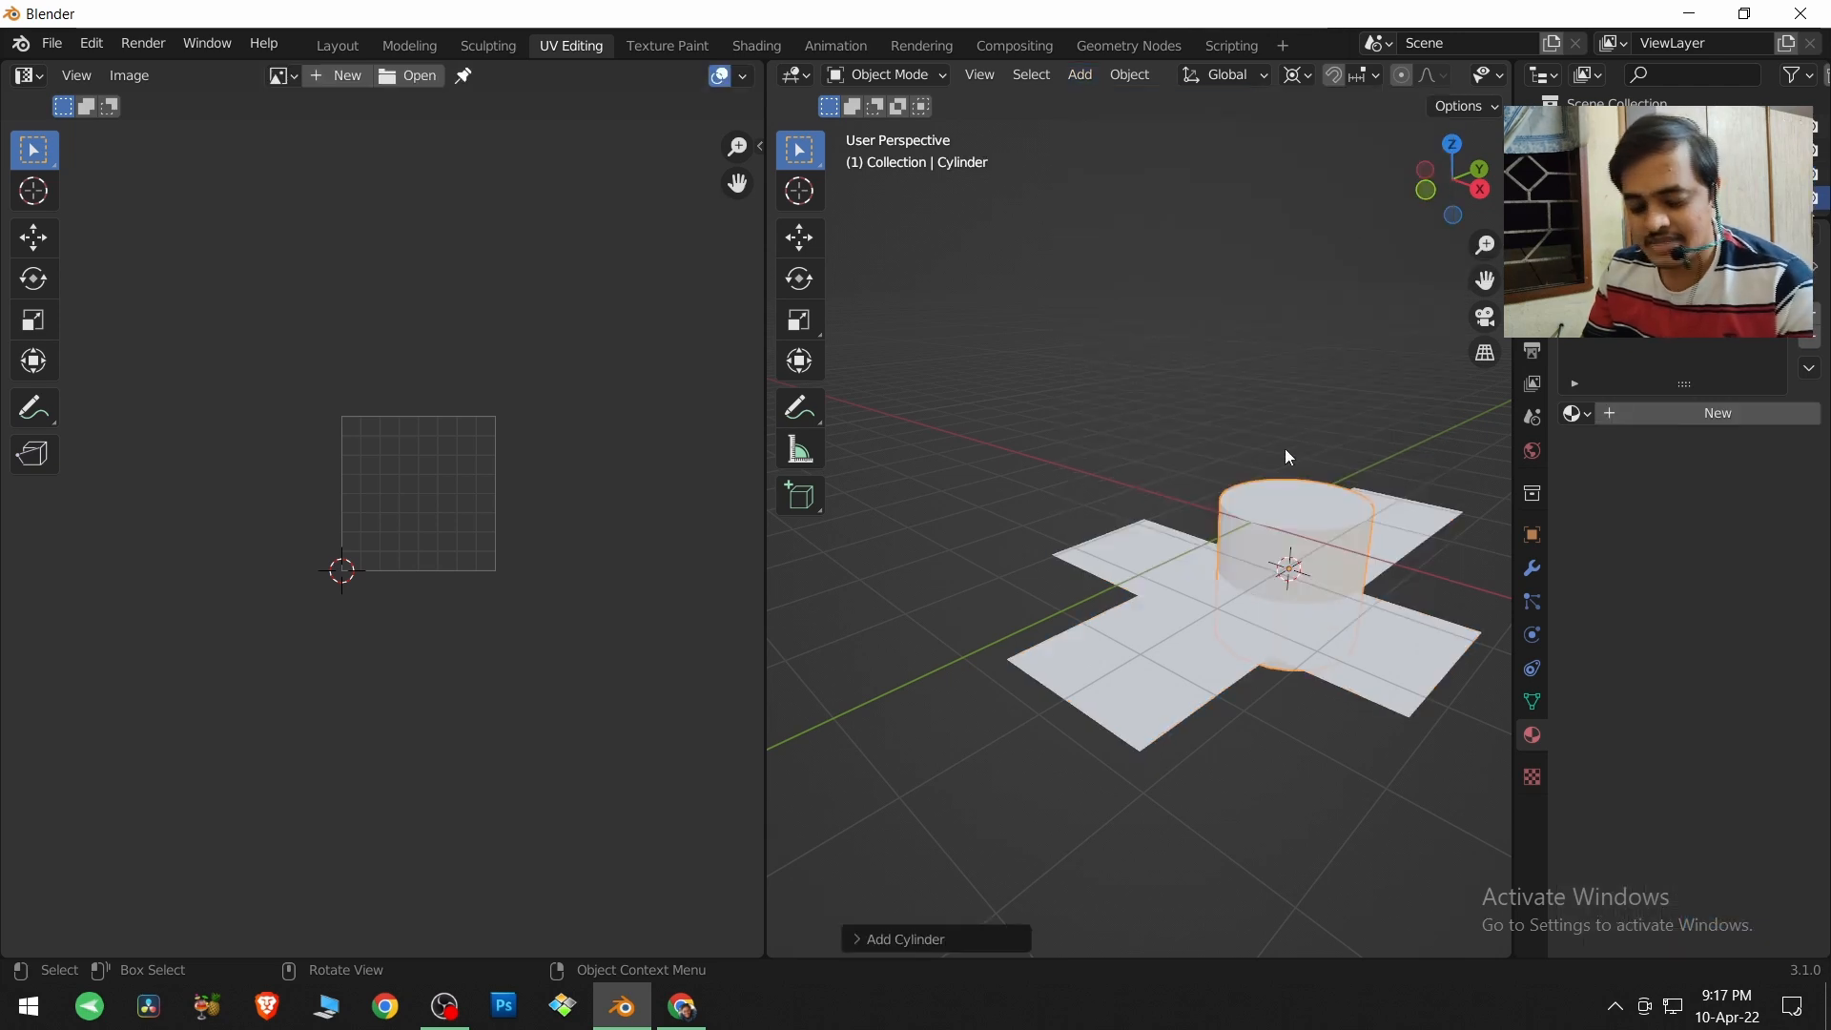
{"action": "key", "text": "g"}
{"action": "left_click", "coordinate": [1199, 315]}
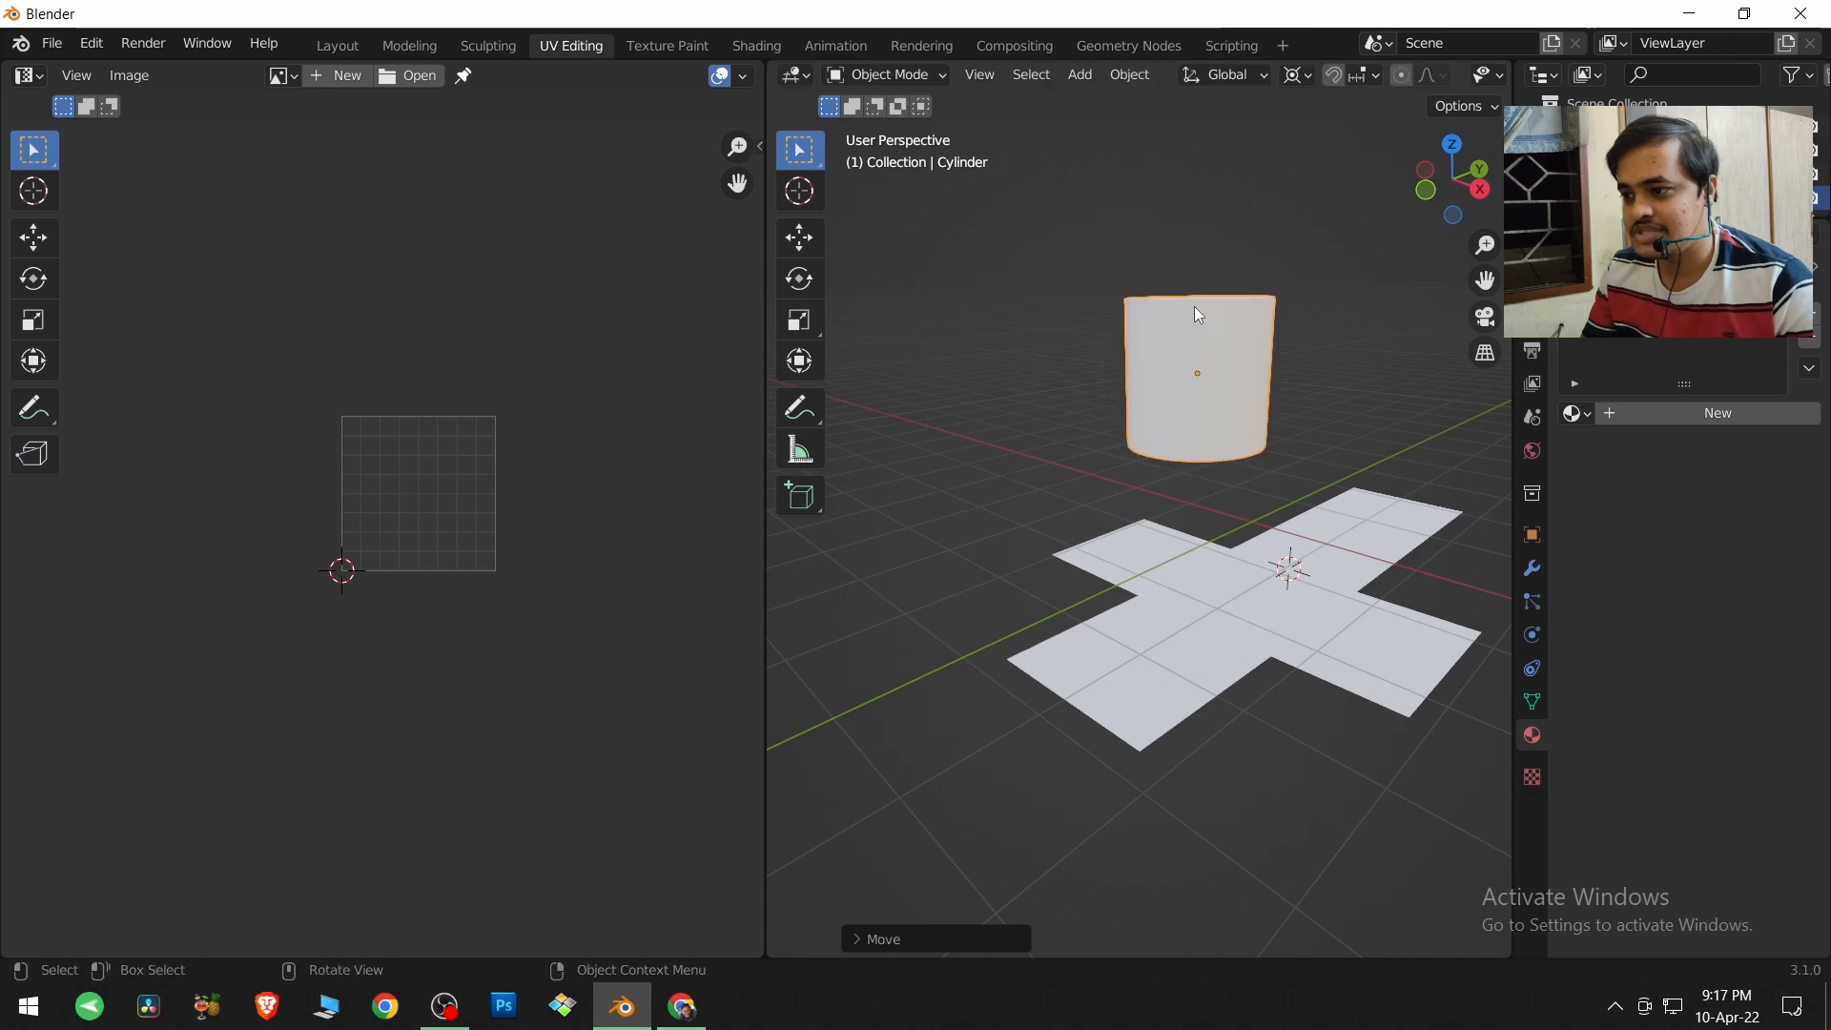
Enter Edit Mode on the cylinder and select the lower-right circular island in its UV layout.
{"action": "middle_click_drag", "start_coordinate": [1203, 580], "coordinate": [1153, 593]}
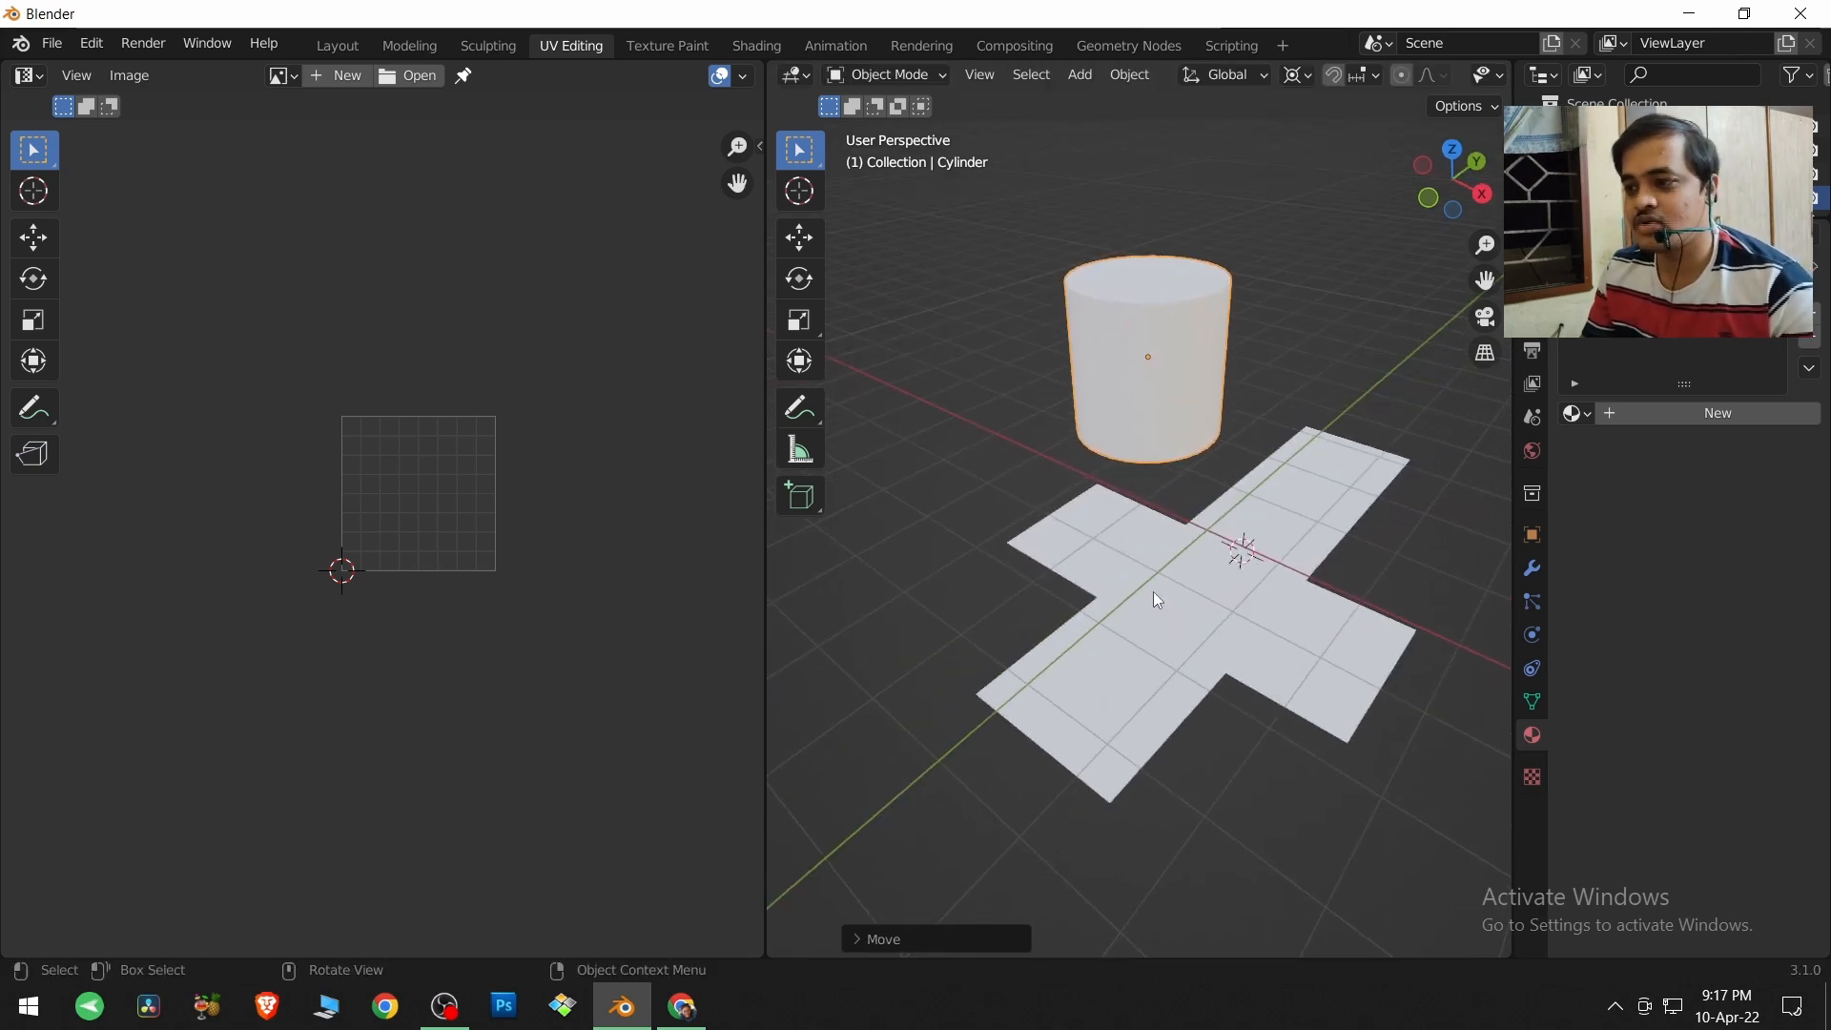
{"action": "key", "text": "Tab"}
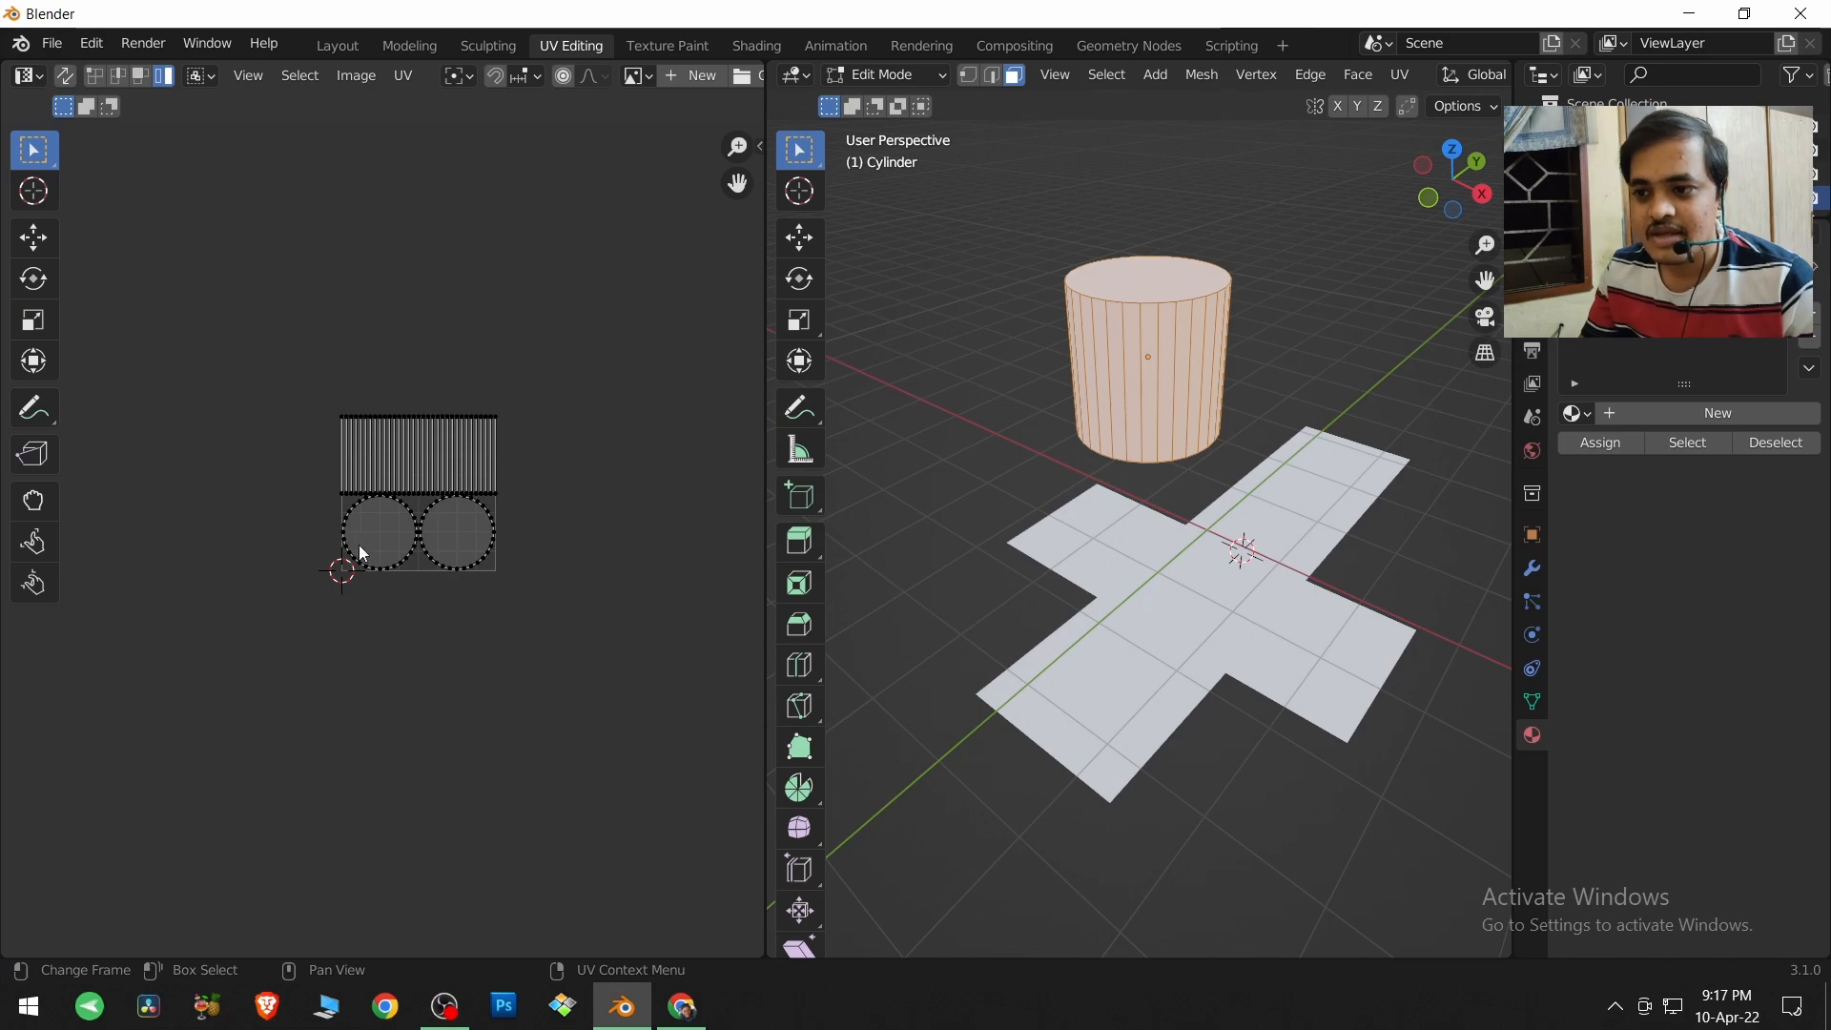
{"action": "scroll", "coordinate": [368, 543], "scroll_direction": "up", "scroll_amount": 5}
{"action": "scroll", "coordinate": [467, 541], "scroll_direction": "up", "scroll_amount": 2}
{"action": "middle_click_drag", "start_coordinate": [470, 544], "coordinate": [385, 649]}
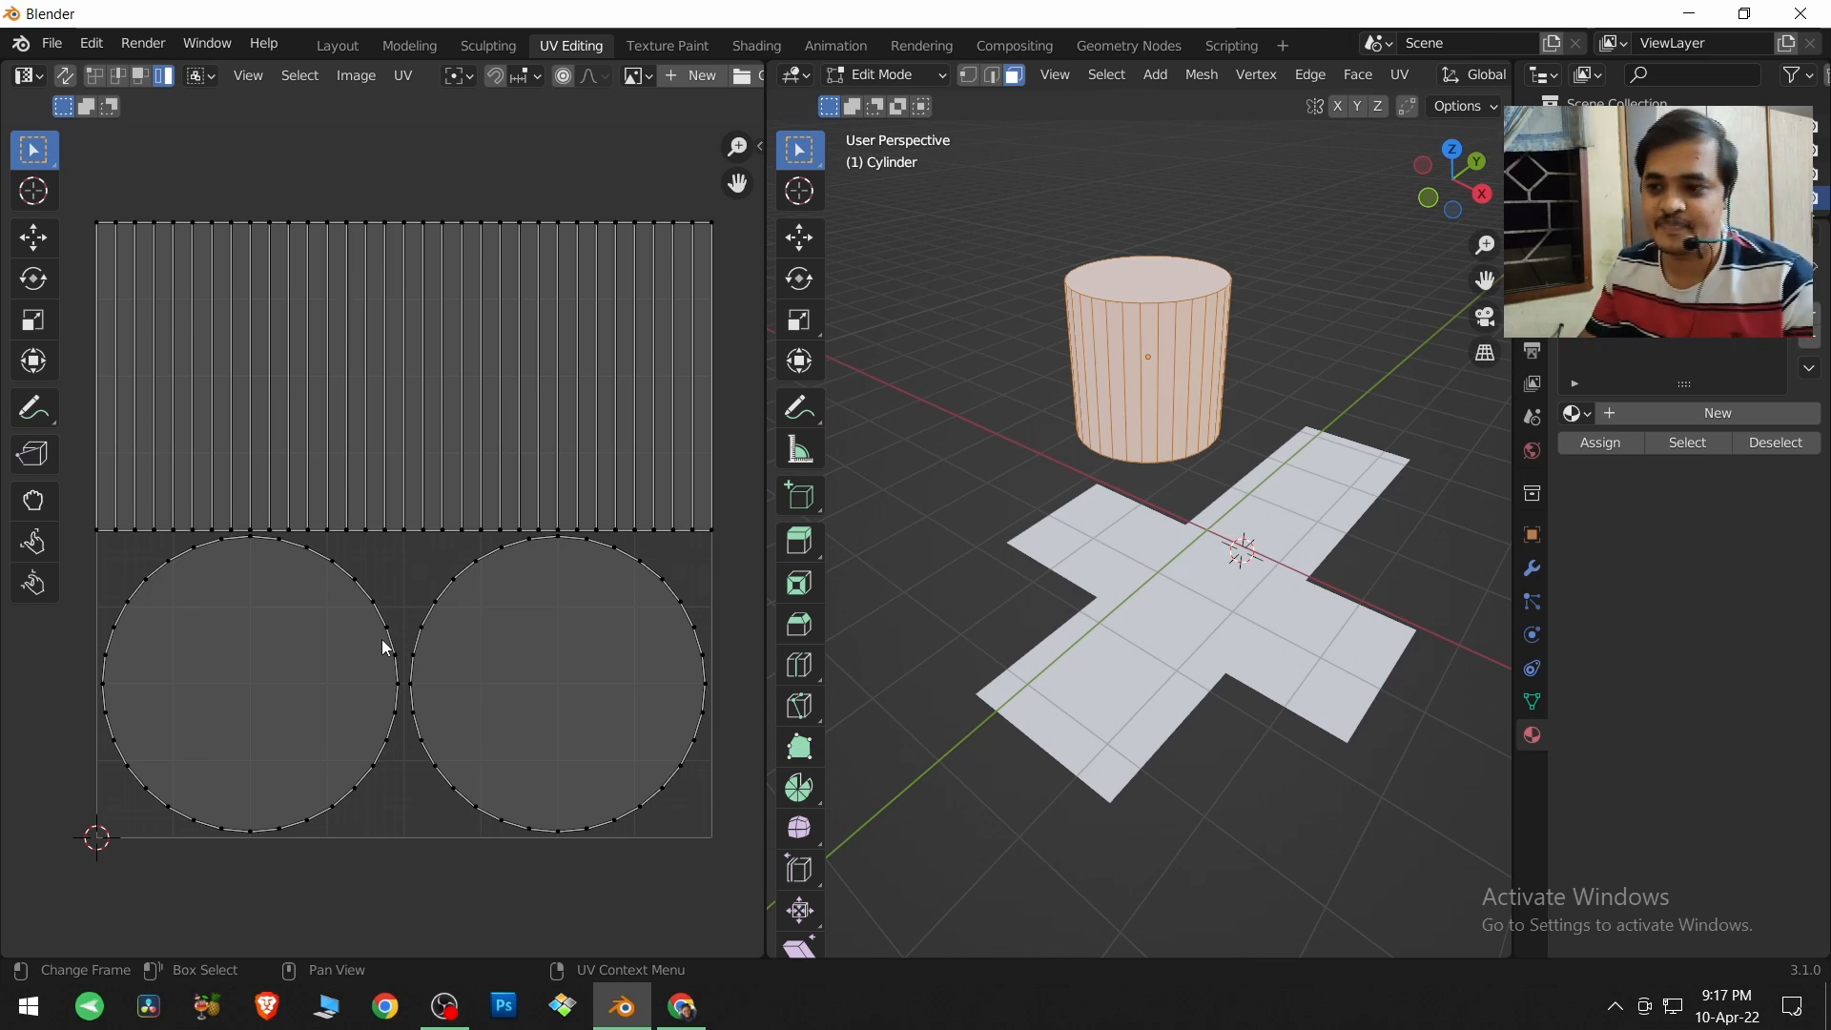
{"action": "left_click", "coordinate": [585, 702]}
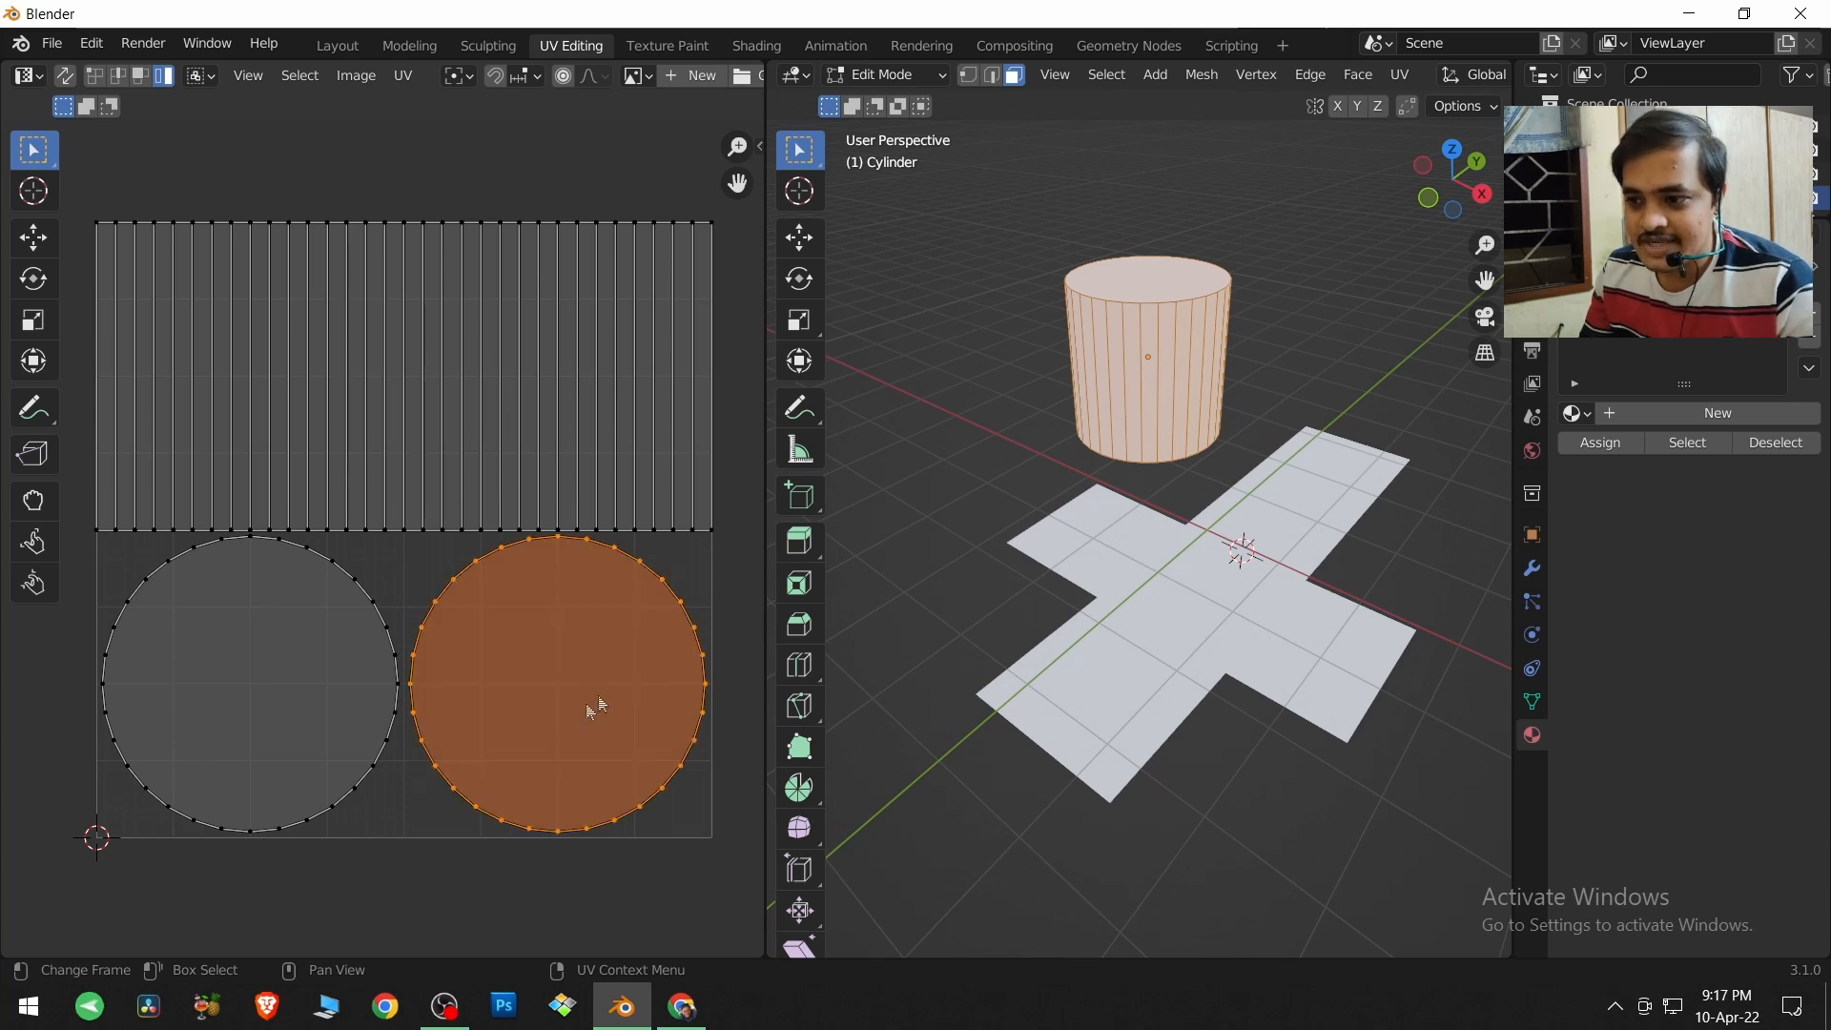
Select the cylinder's top cap face, then its bottom cap face, to compare each with its UV island.
{"action": "left_click", "coordinate": [1144, 269]}
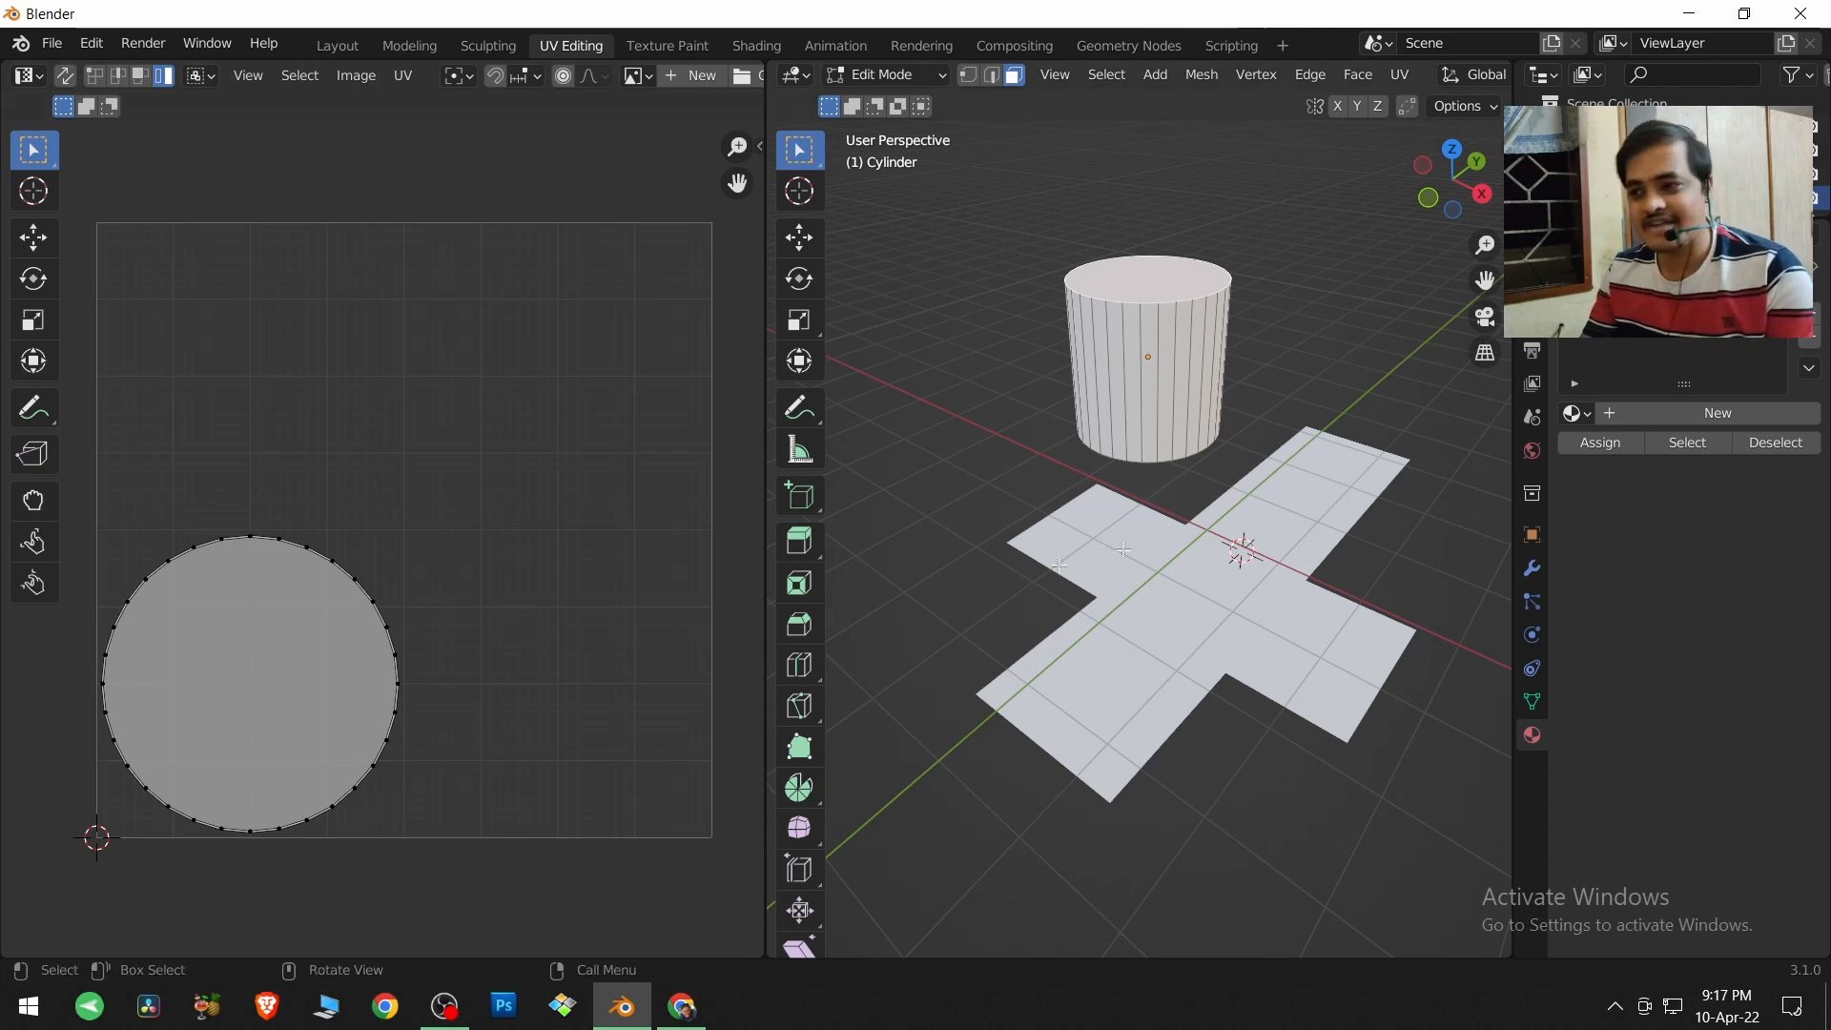
{"action": "middle_click_drag", "start_coordinate": [1176, 542], "coordinate": [1145, 391]}
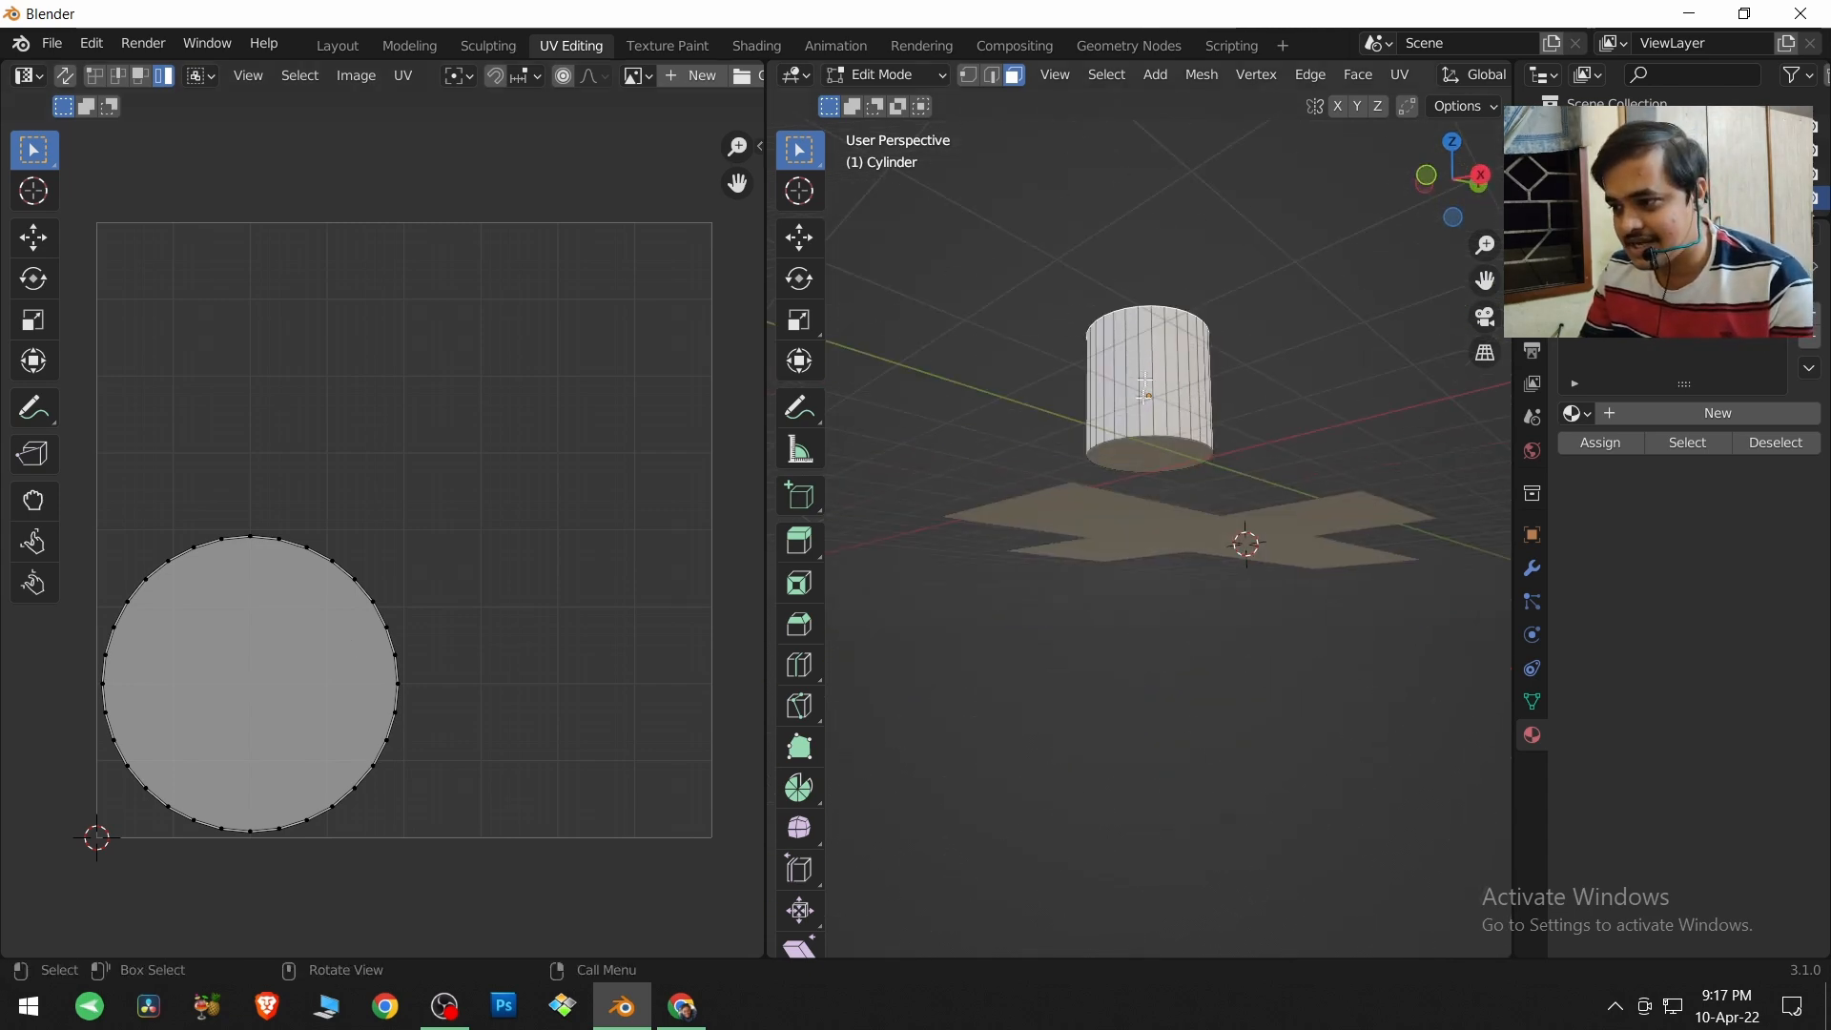
{"action": "left_click", "coordinate": [1149, 453]}
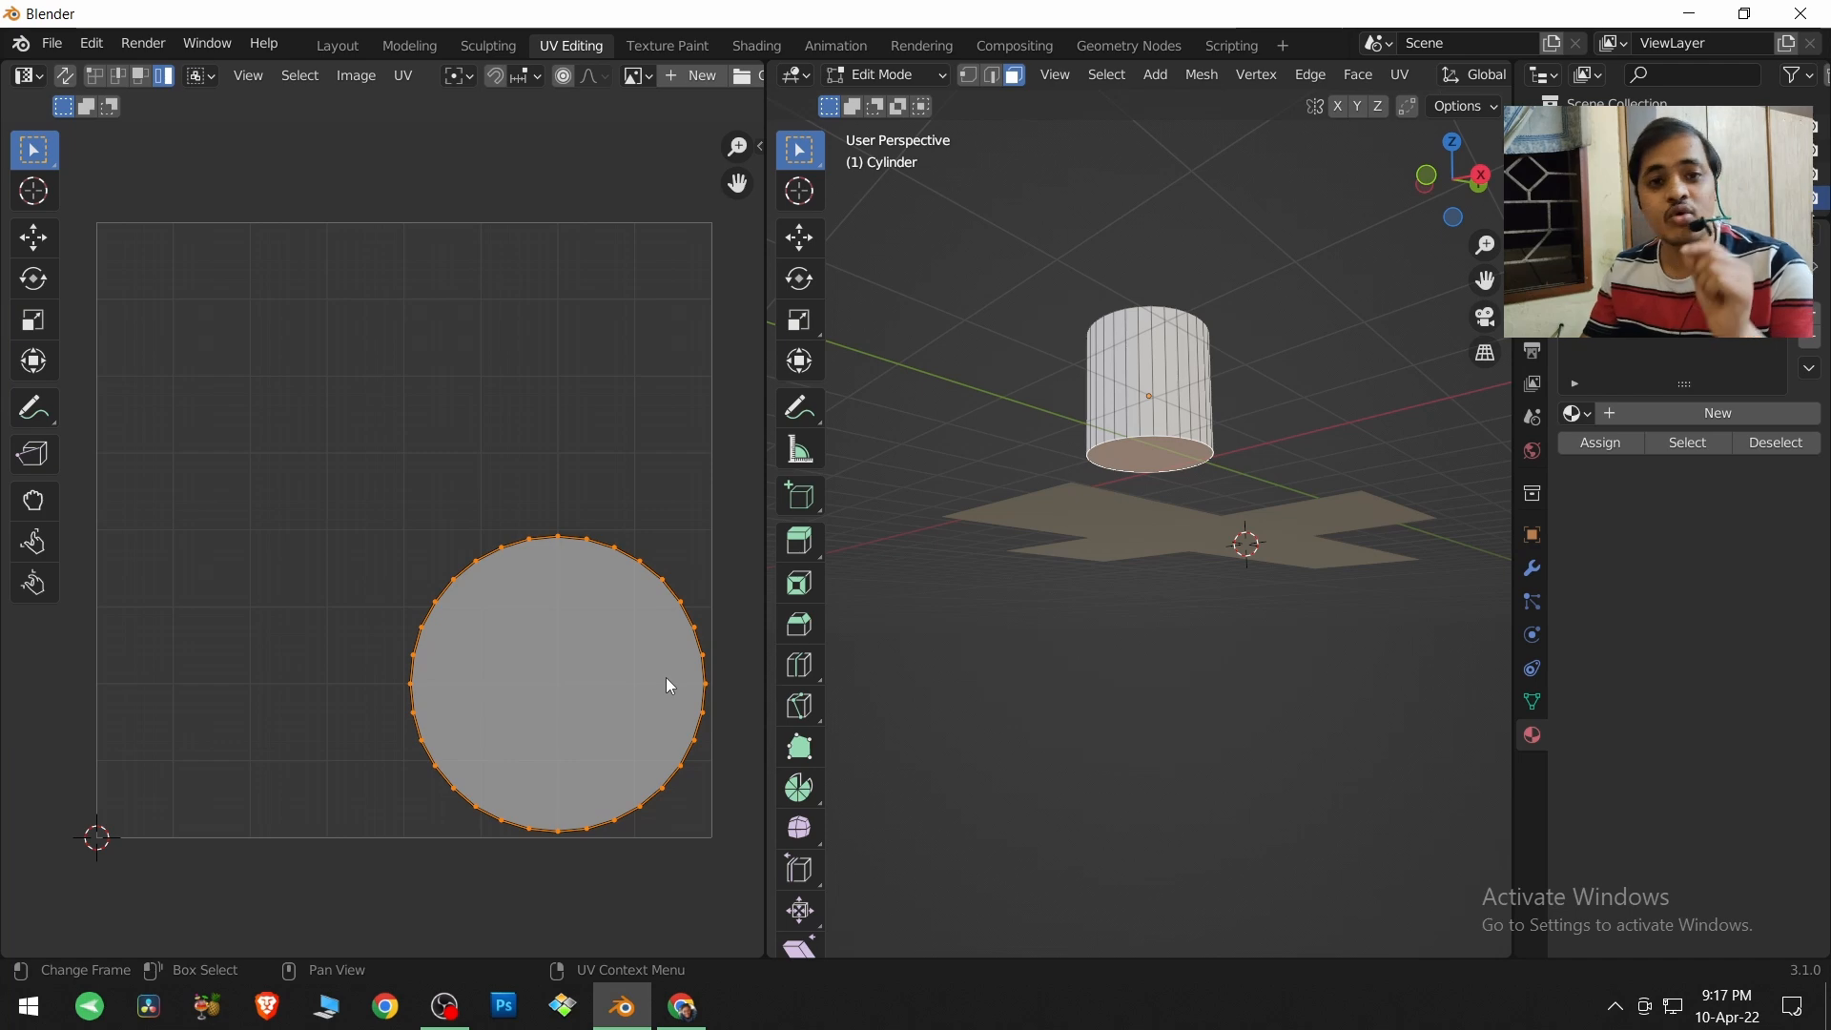
Select the loop of side faces around the cylinder, then select the whole cylinder mesh.
{"action": "middle_click_drag", "start_coordinate": [1128, 422], "coordinate": [1162, 442]}
{"action": "scroll", "coordinate": [1164, 399], "scroll_direction": "up", "scroll_amount": 4}
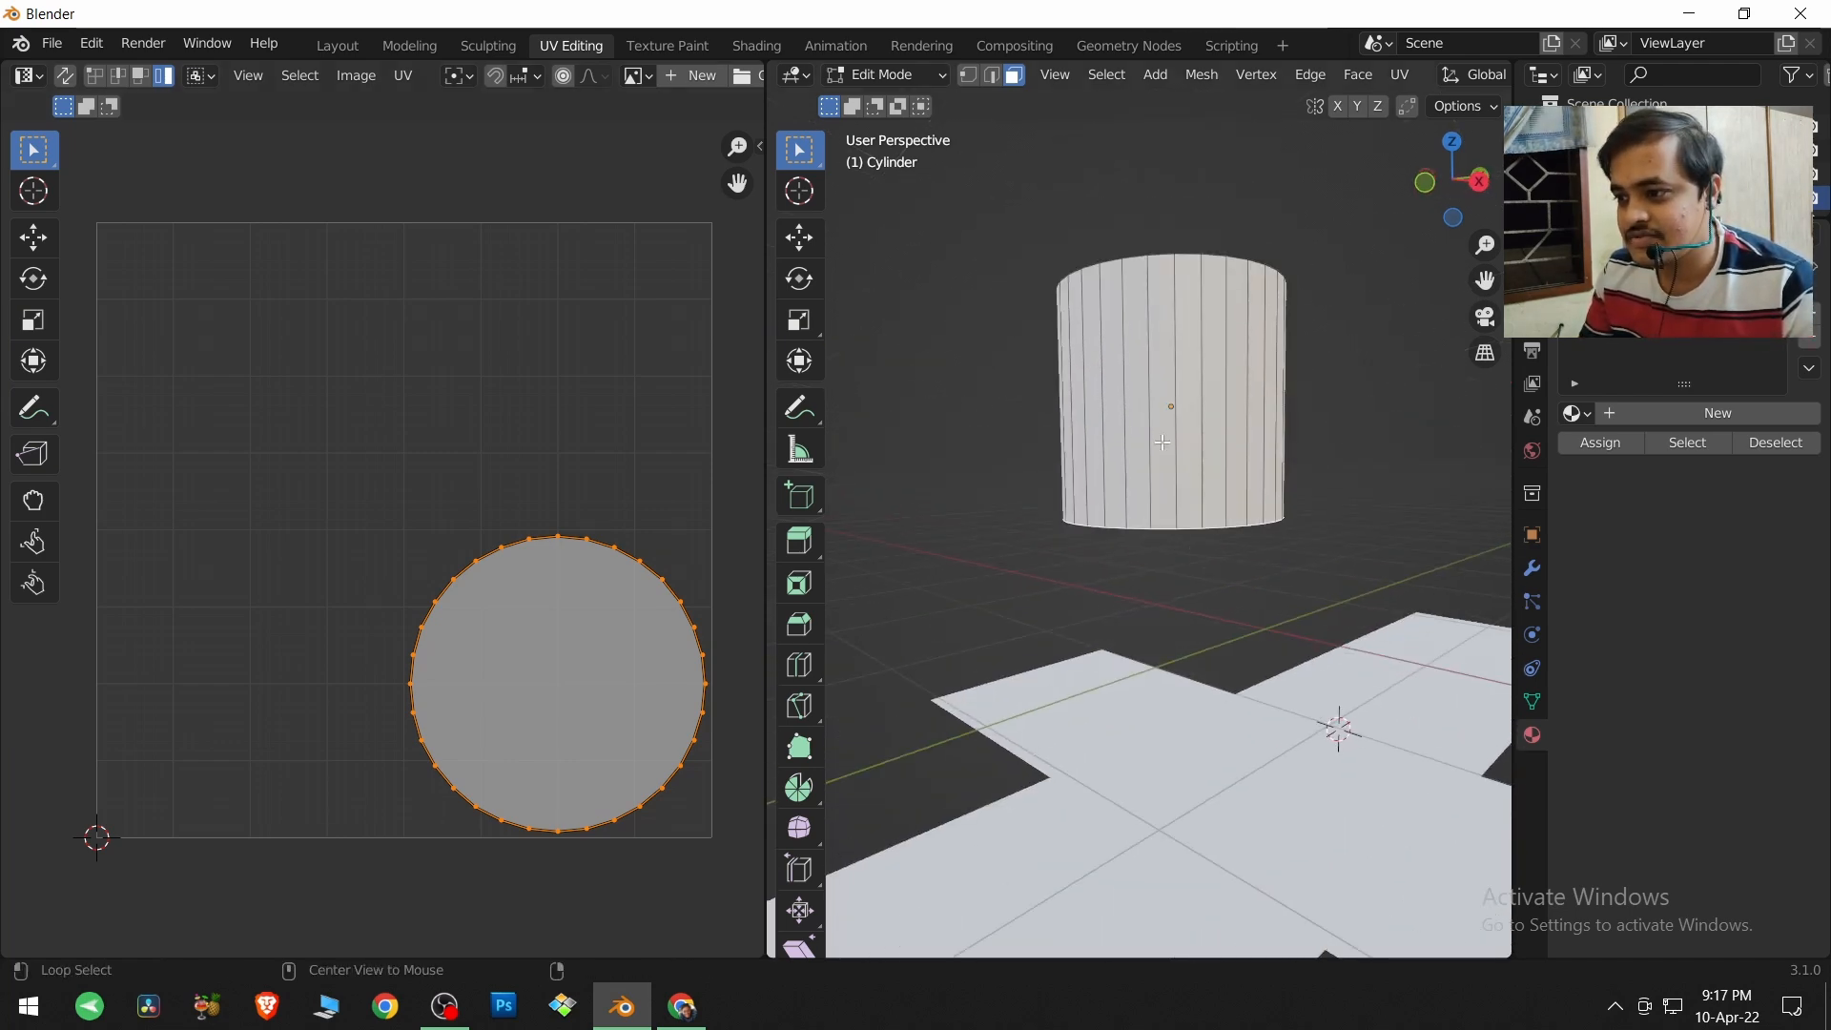
{"action": "left_click", "coordinate": [1162, 441], "text": "alt"}
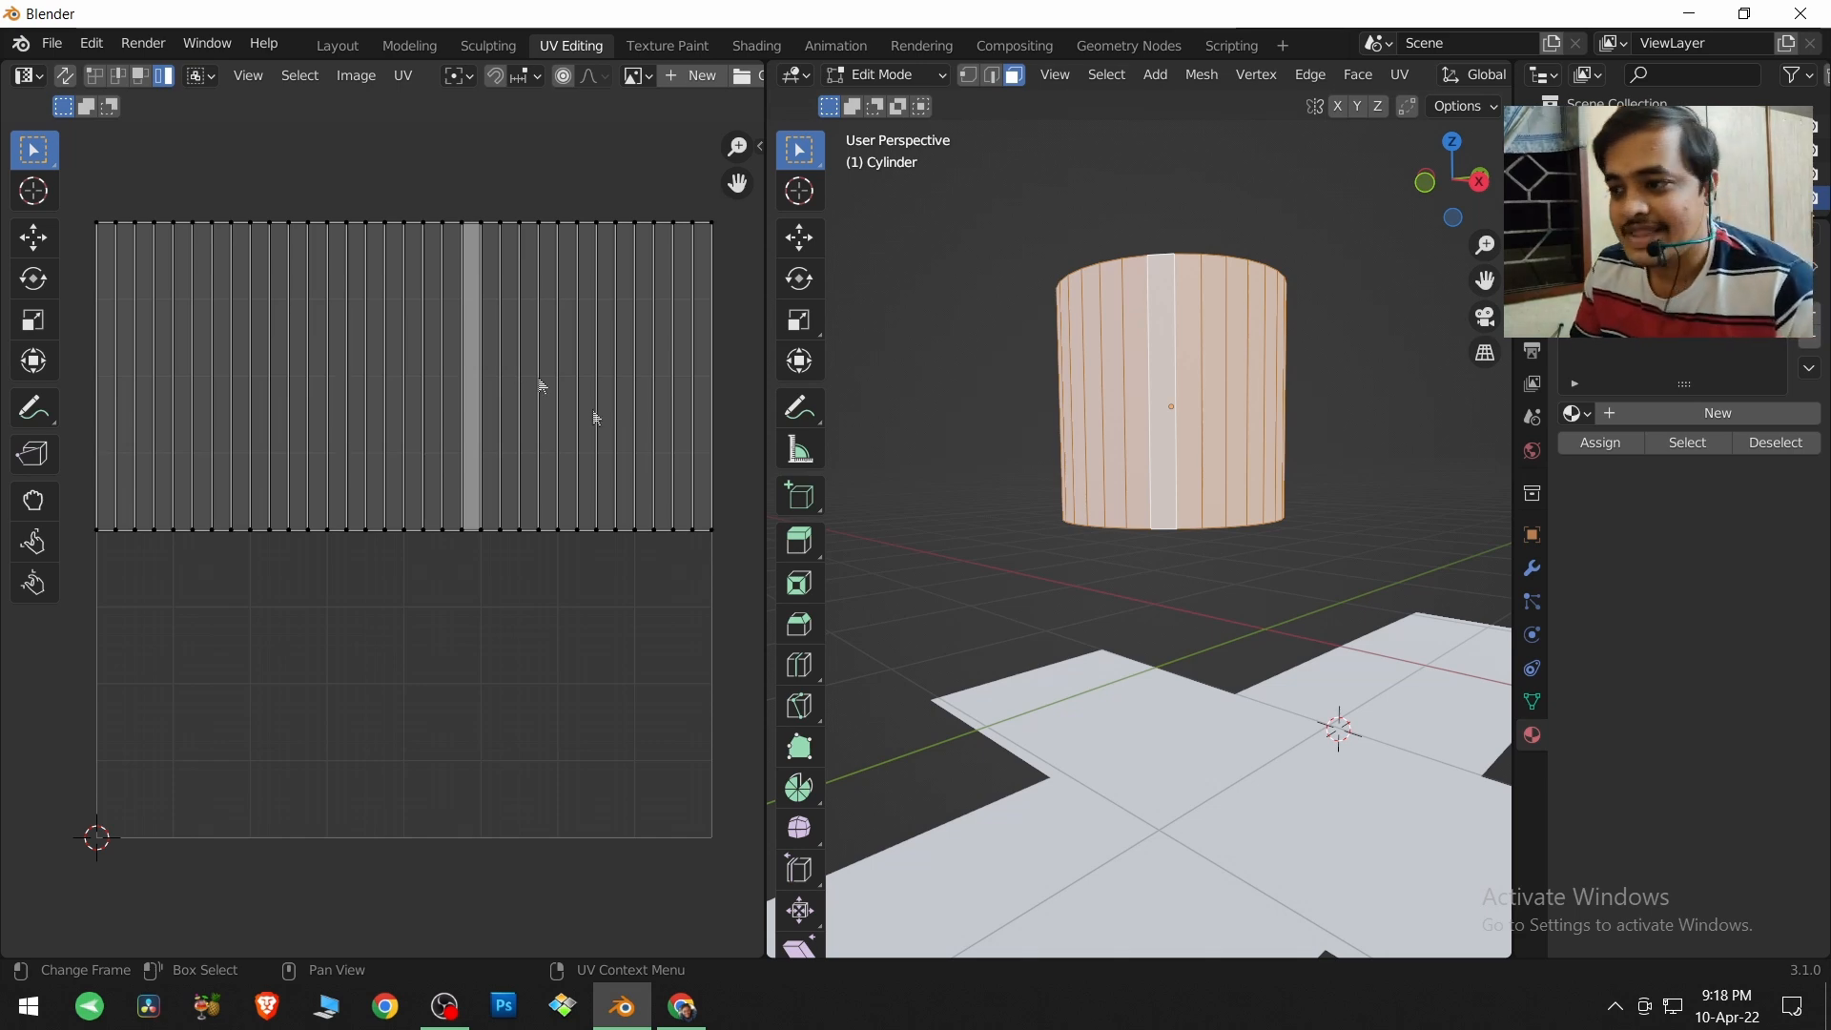
{"action": "middle_click_drag", "start_coordinate": [1176, 445], "coordinate": [1195, 516]}
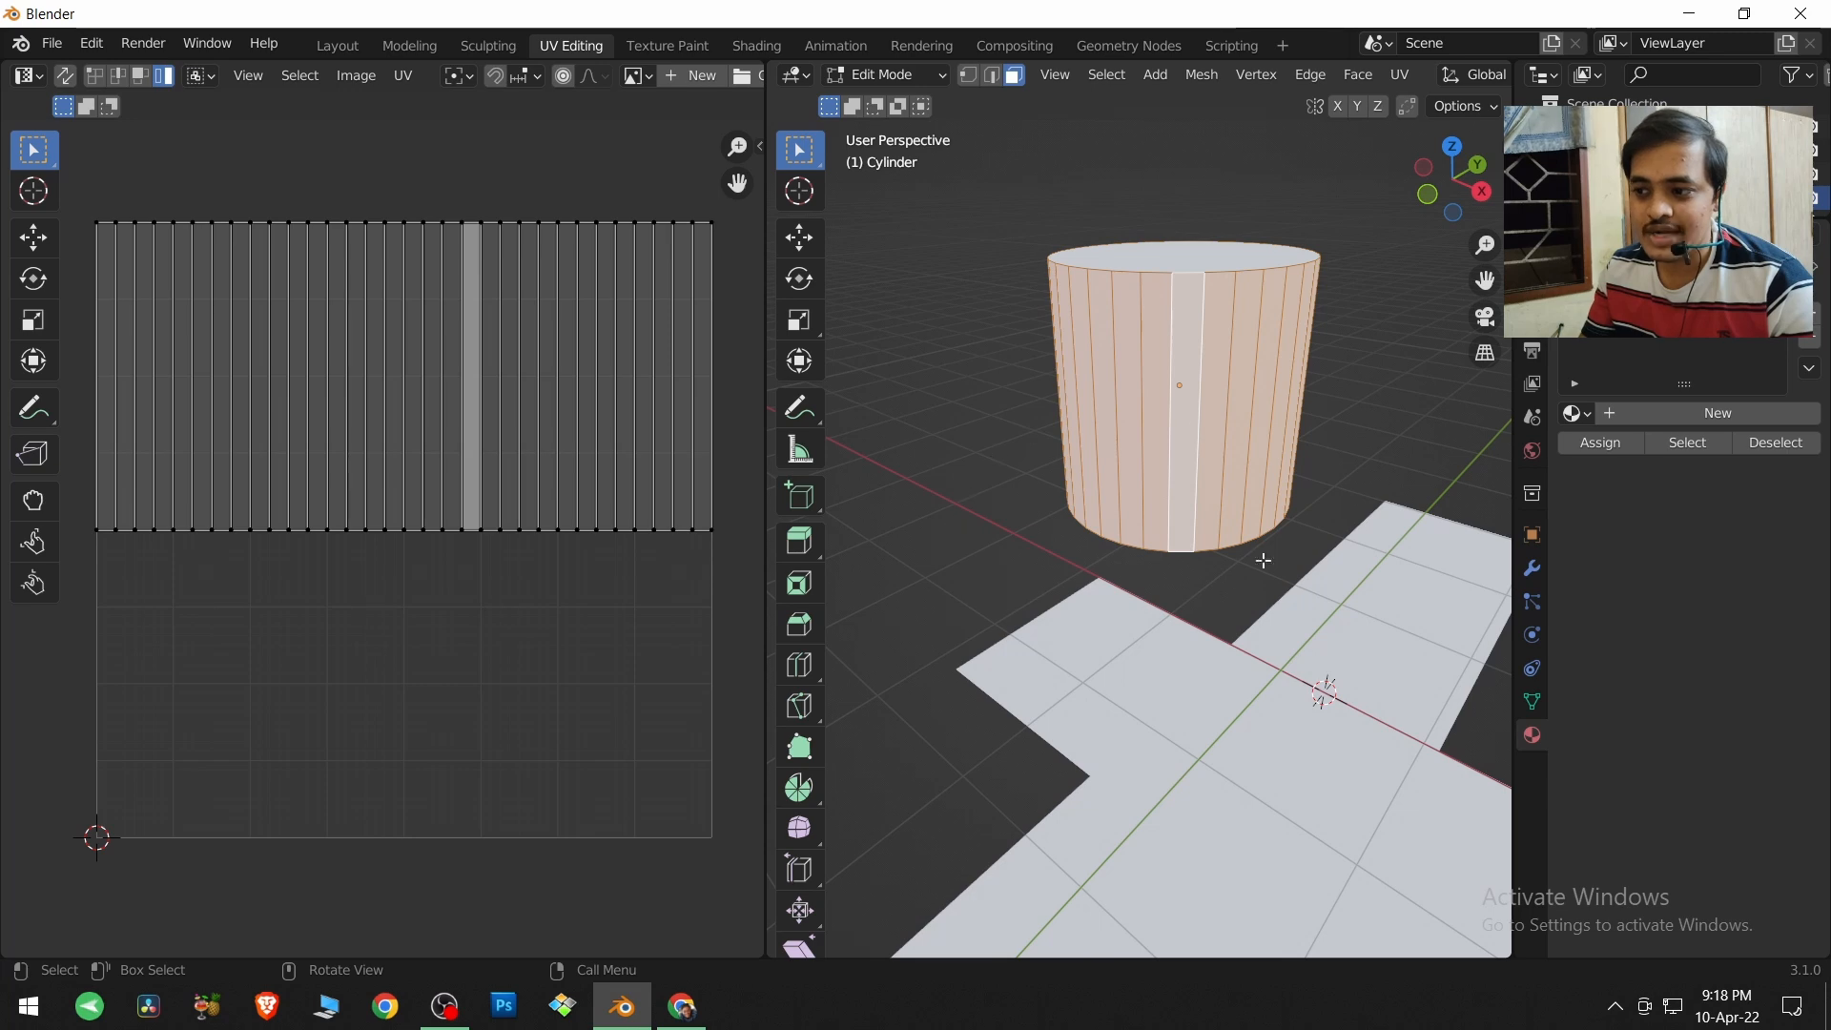
{"action": "middle_click_drag", "start_coordinate": [1140, 369], "coordinate": [1151, 406]}
{"action": "key", "text": "a"}
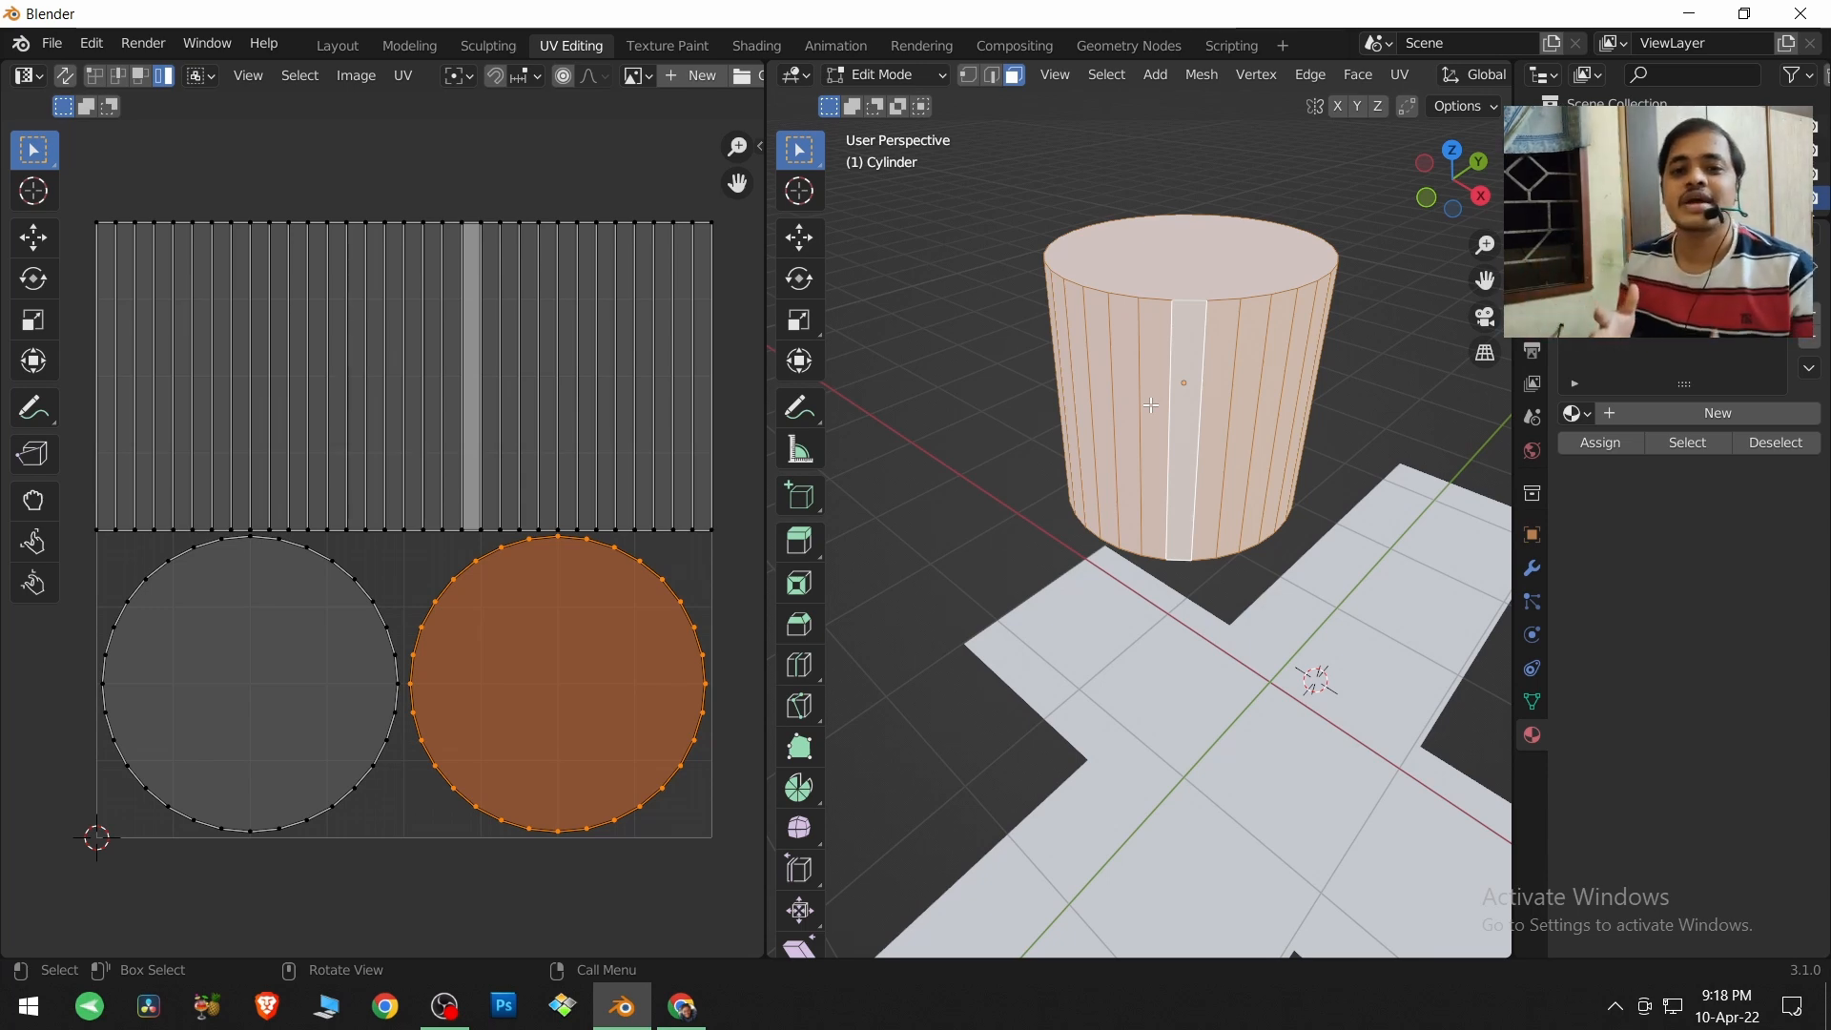
Select only the cylinder's top cap face and enable UV Sync Selection.
{"action": "left_click", "coordinate": [1138, 250]}
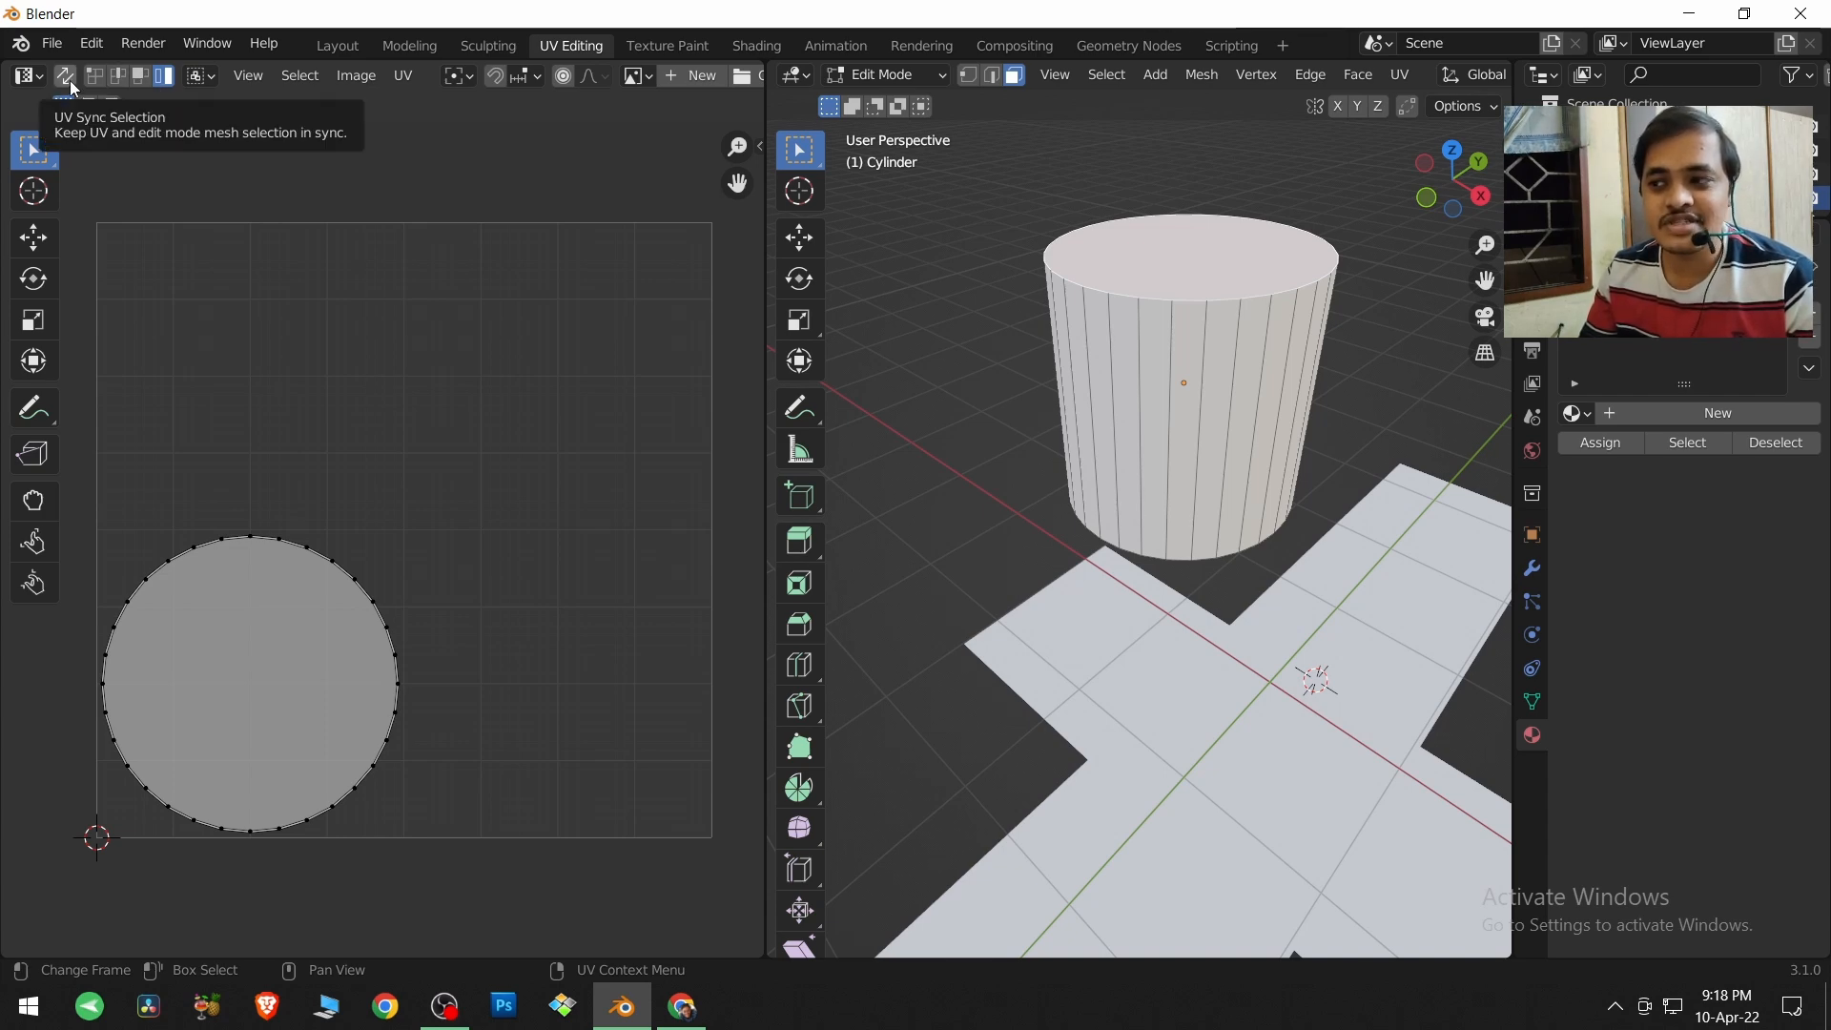
{"action": "middle_click_drag", "start_coordinate": [1165, 394], "coordinate": [1182, 348]}
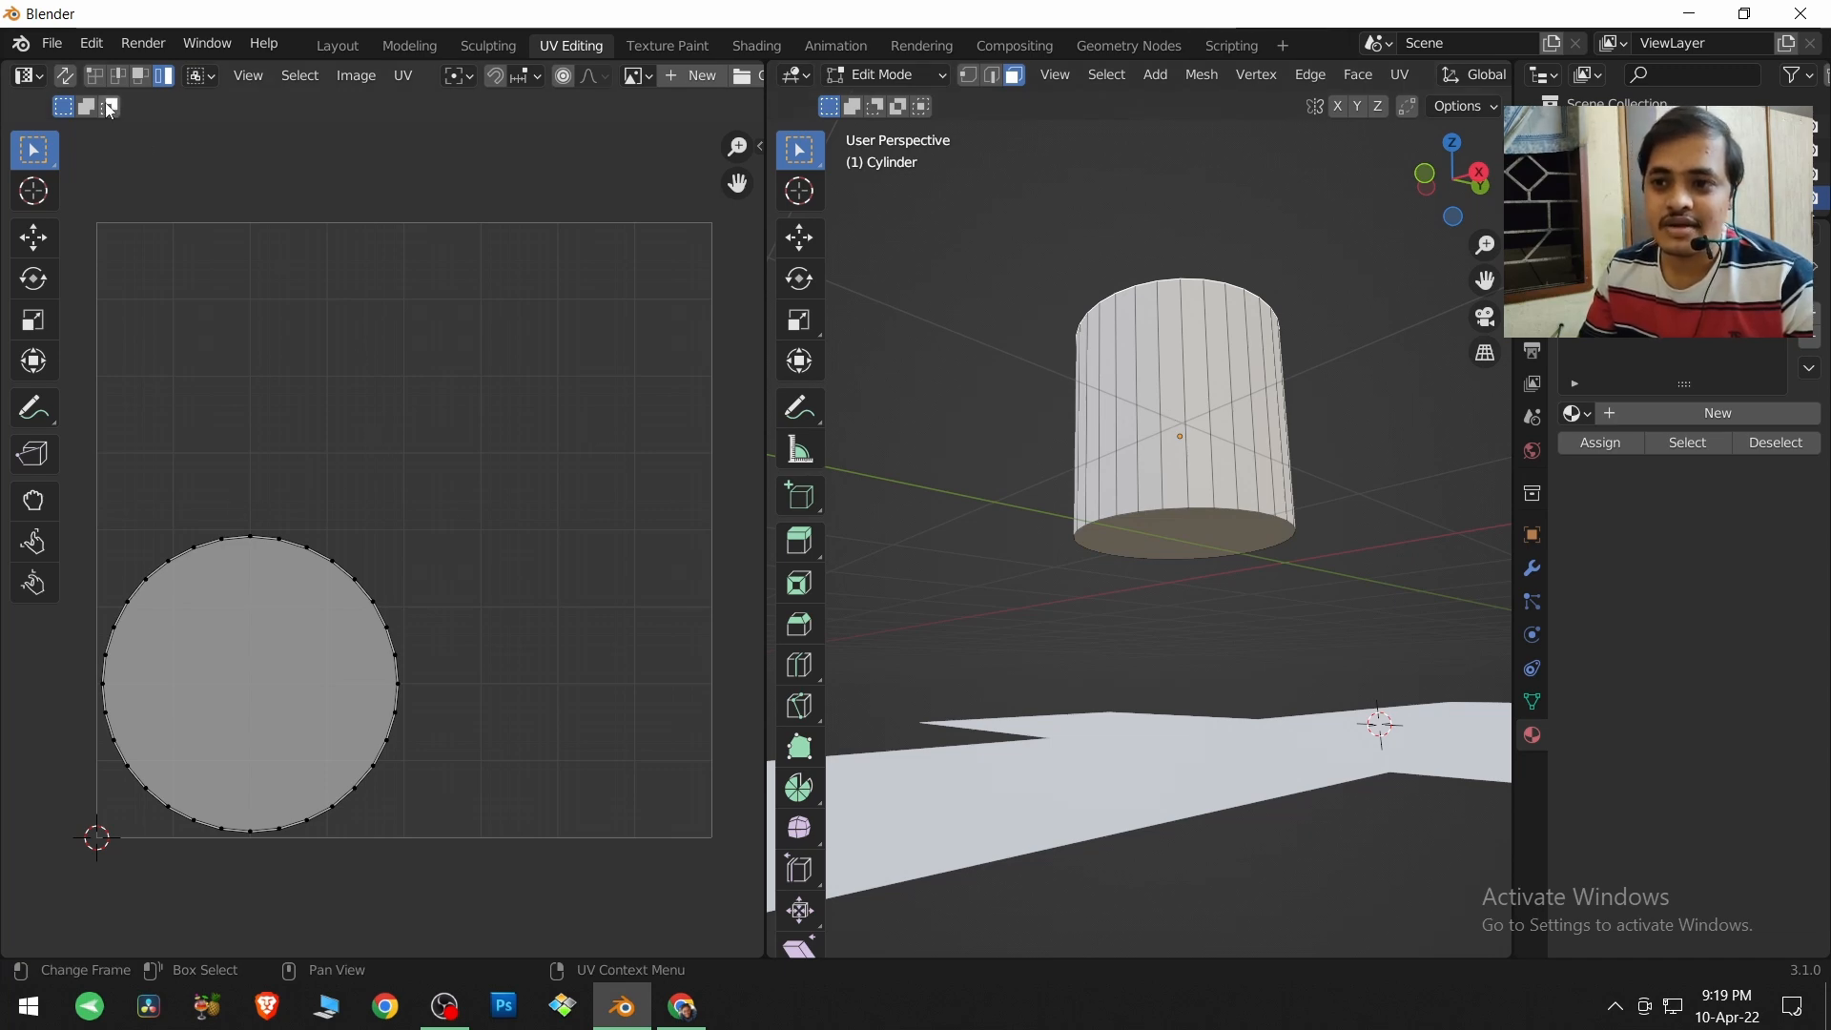
{"action": "left_click", "coordinate": [64, 76]}
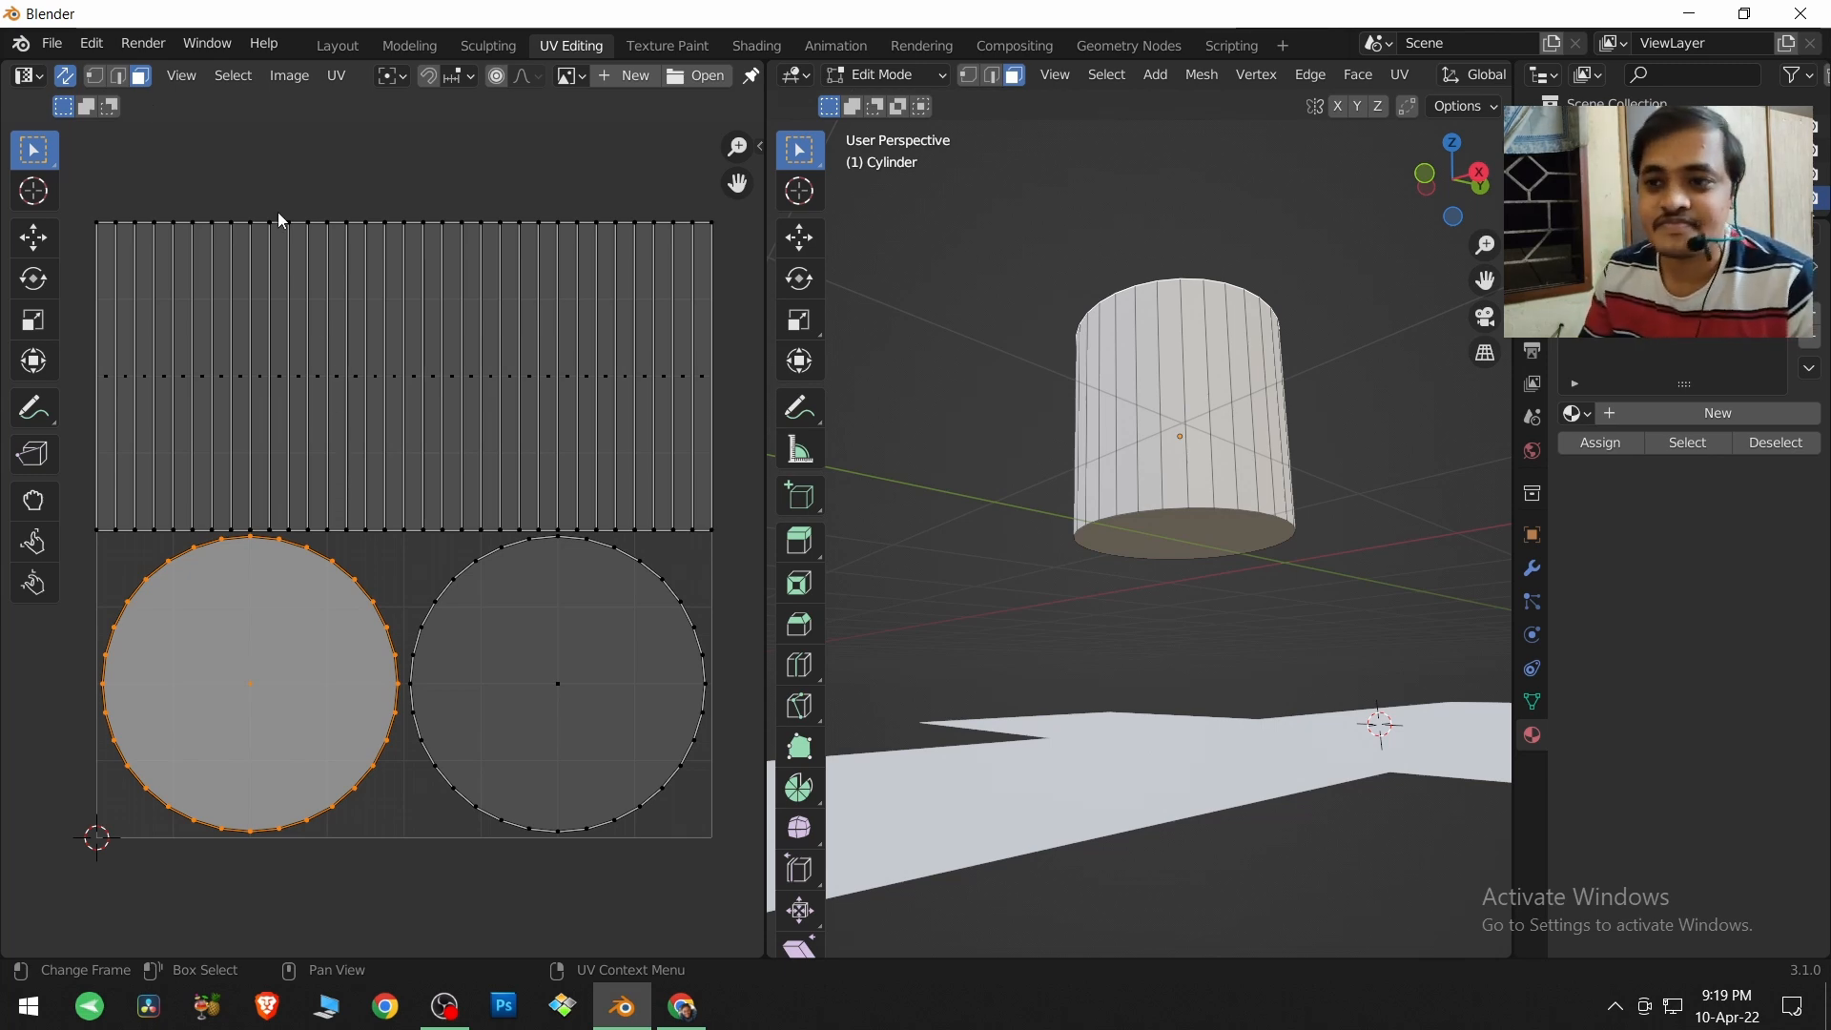
Box-select vertices along the upper border of the UV side strips in vertex mode, then the four rightmost strips in edge mode.
{"action": "left_click", "coordinate": [95, 77]}
{"action": "left_click_drag", "start_coordinate": [286, 200], "coordinate": [477, 265]}
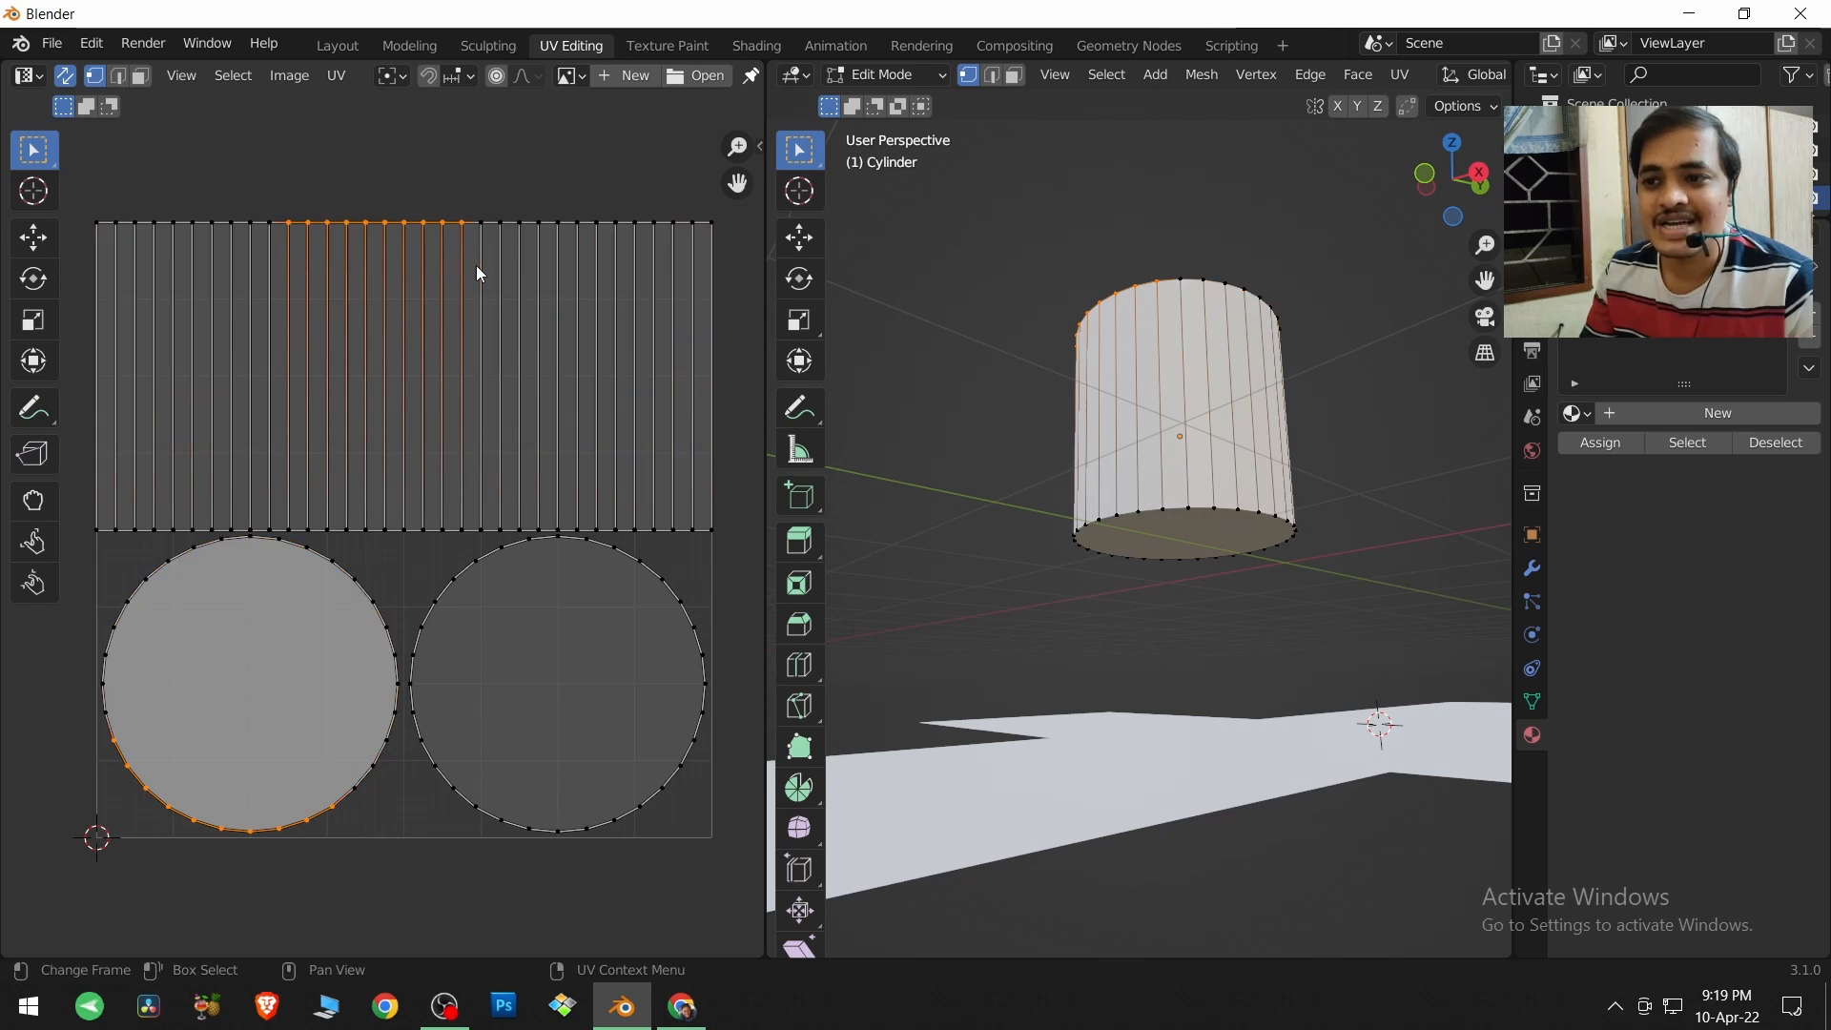
{"action": "left_click", "coordinate": [118, 76]}
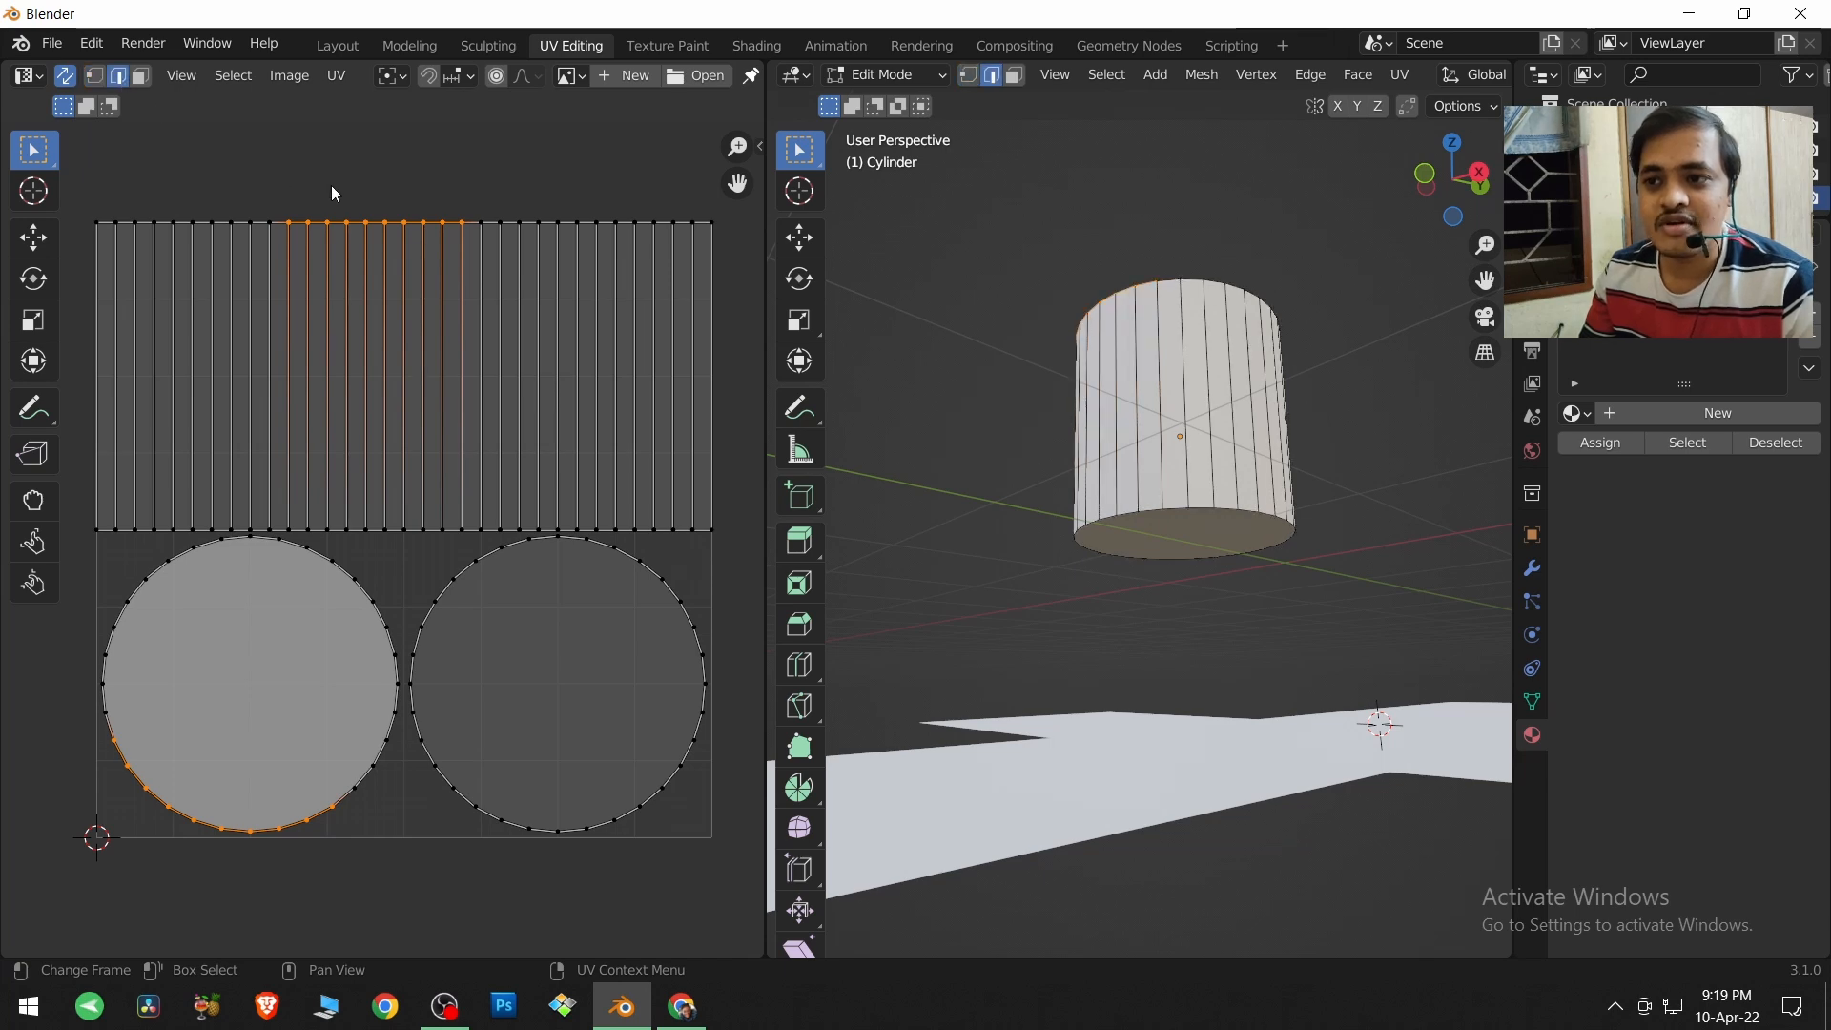
{"action": "left_click_drag", "start_coordinate": [424, 196], "coordinate": [504, 288]}
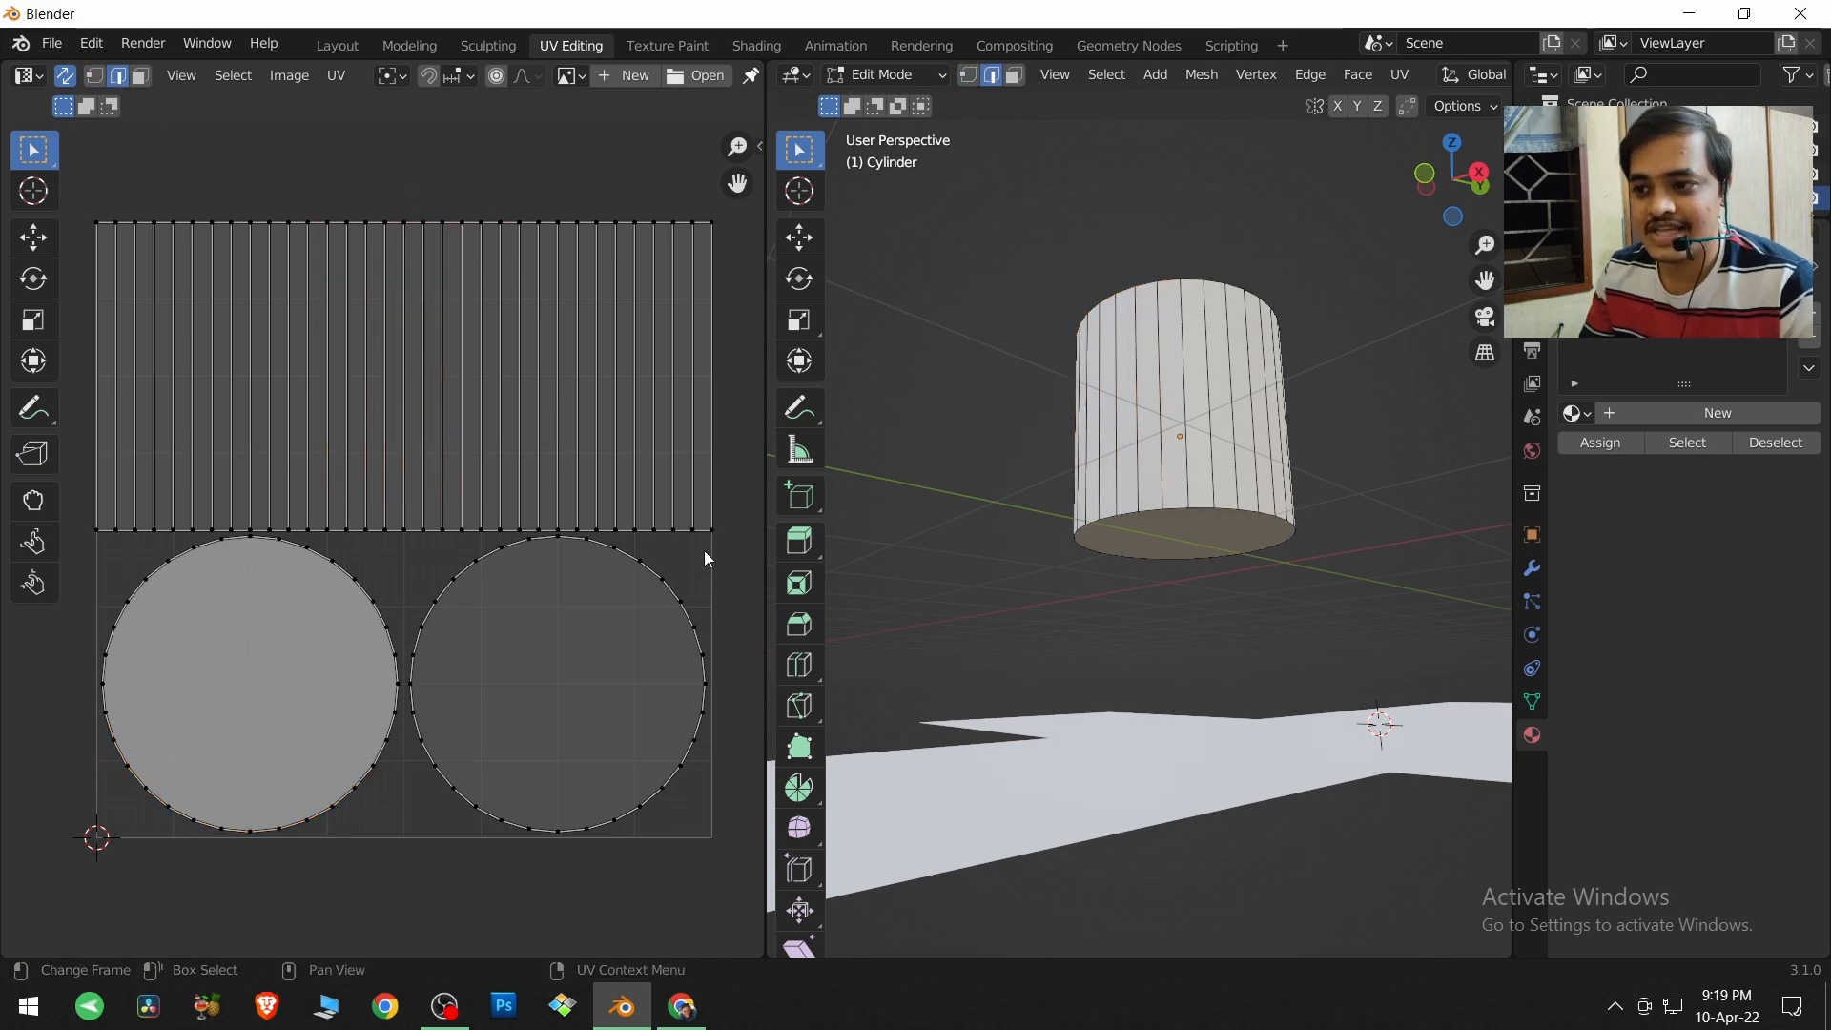
{"action": "left_click_drag", "start_coordinate": [721, 561], "coordinate": [620, 202]}
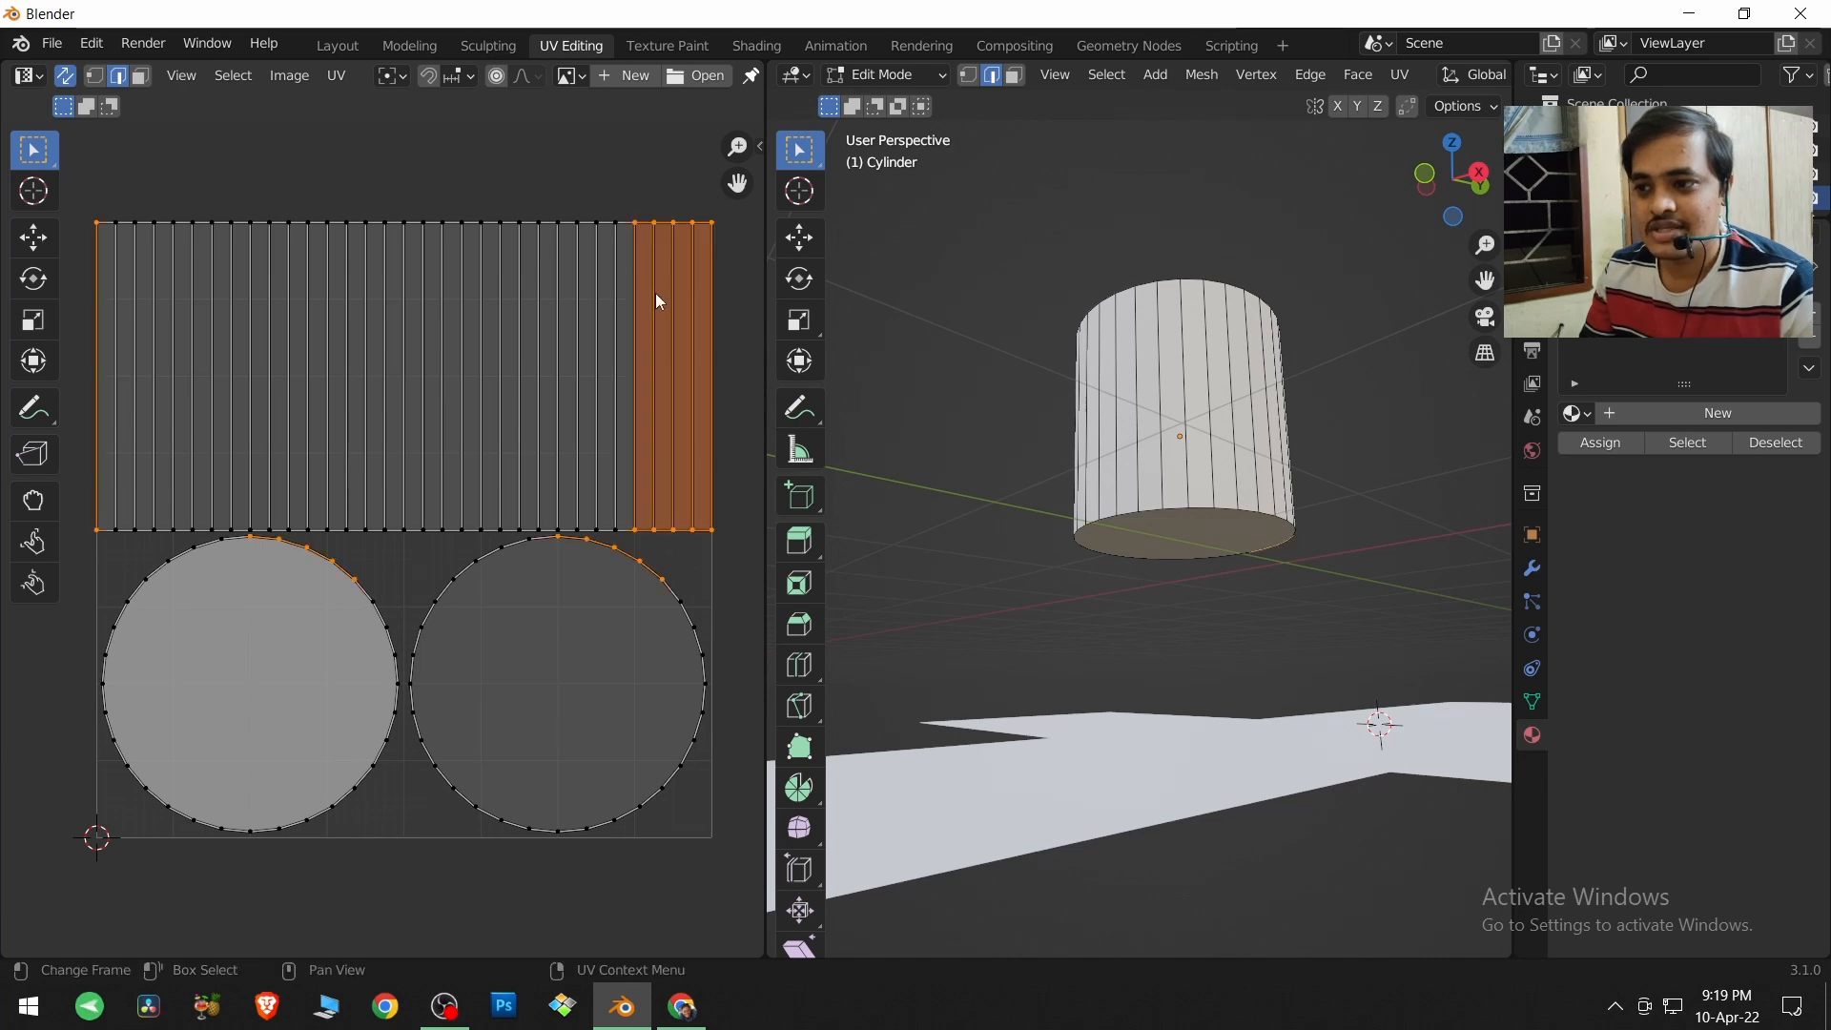
Switch the 3D viewport to Solid shading and examine the selected side faces on the cylinder.
{"action": "middle_click_drag", "start_coordinate": [1116, 417], "coordinate": [1144, 486]}
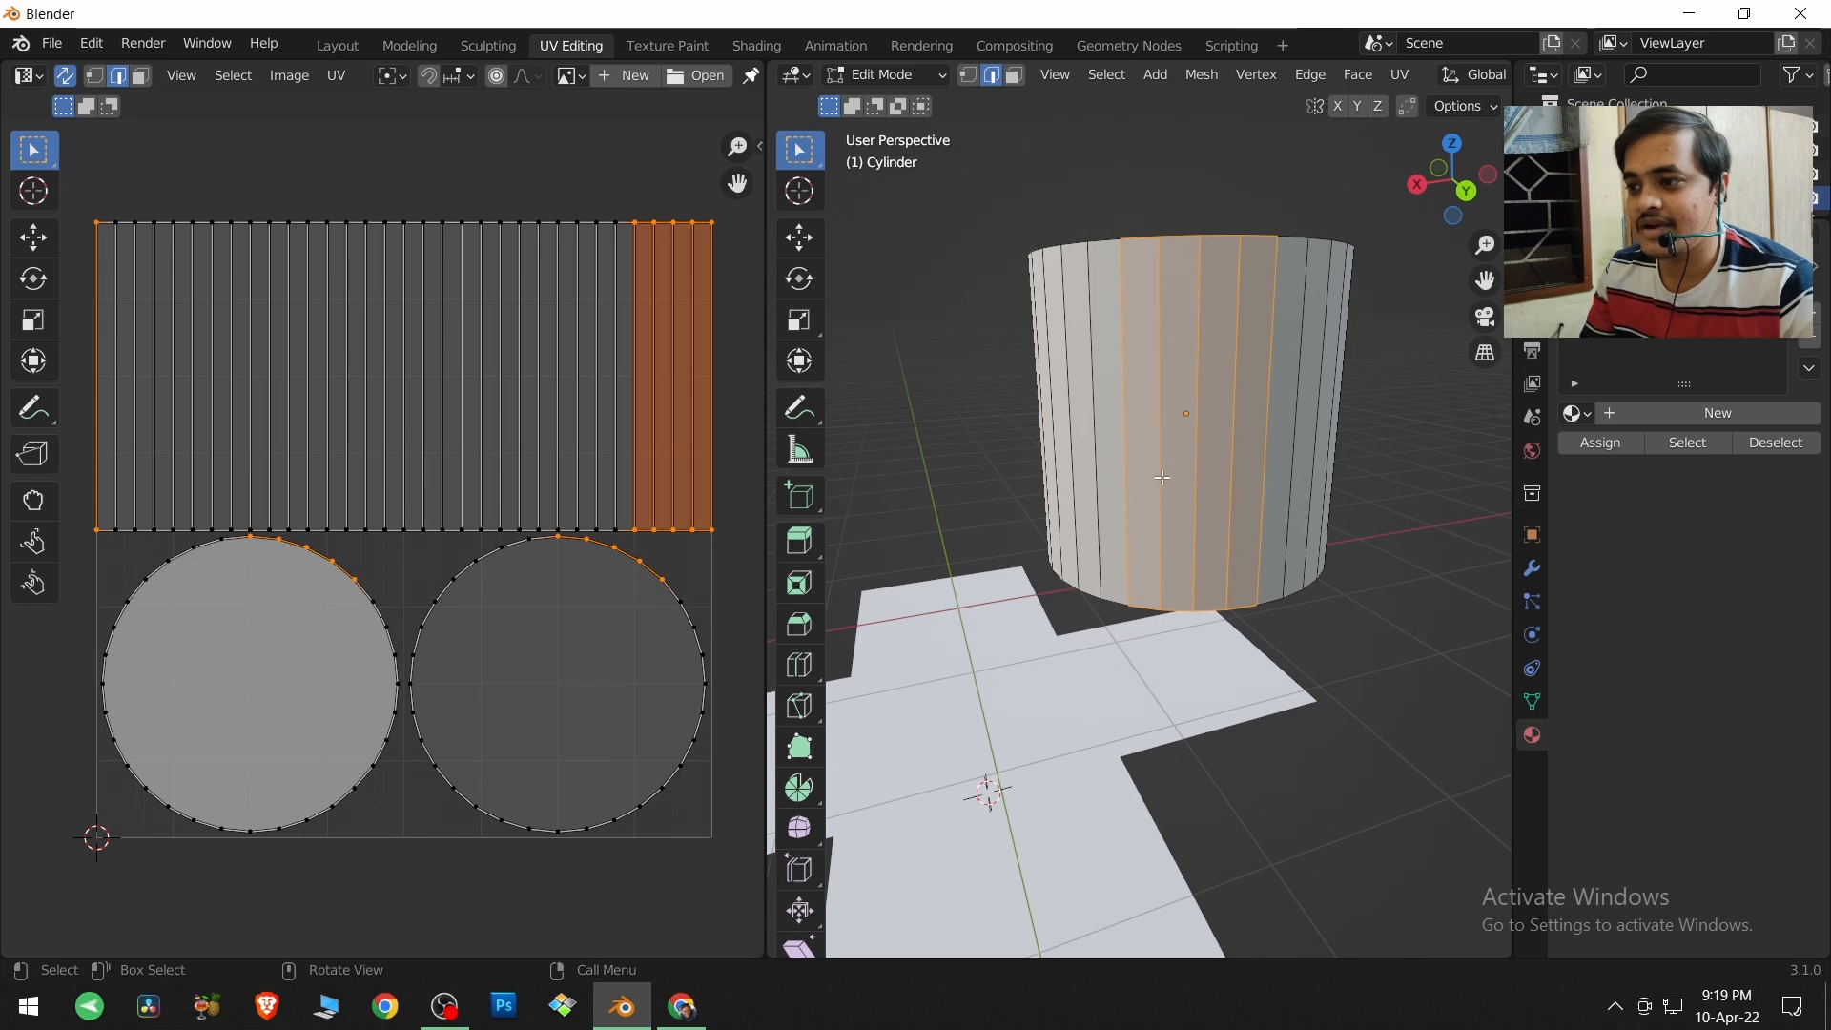
{"action": "scroll", "coordinate": [1263, 76], "scroll_direction": "down", "scroll_amount": 10}
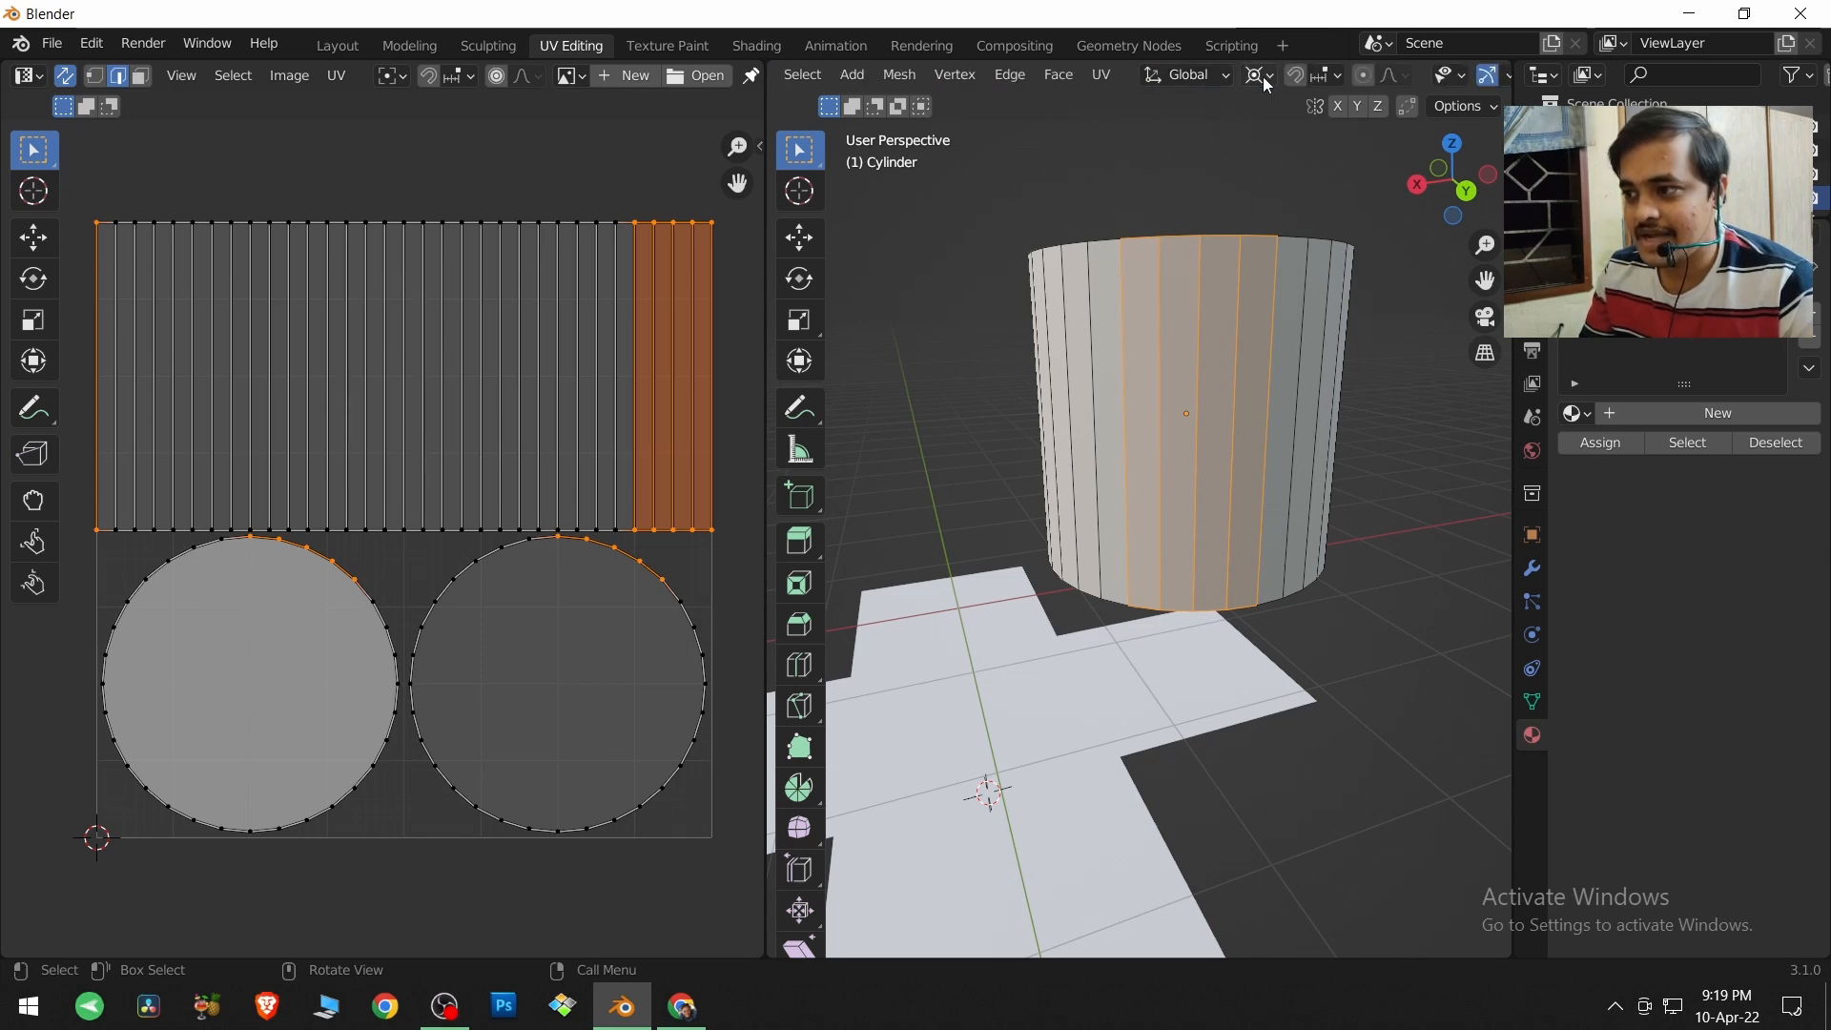
{"action": "scroll", "coordinate": [1262, 77], "scroll_direction": "down", "scroll_amount": 3}
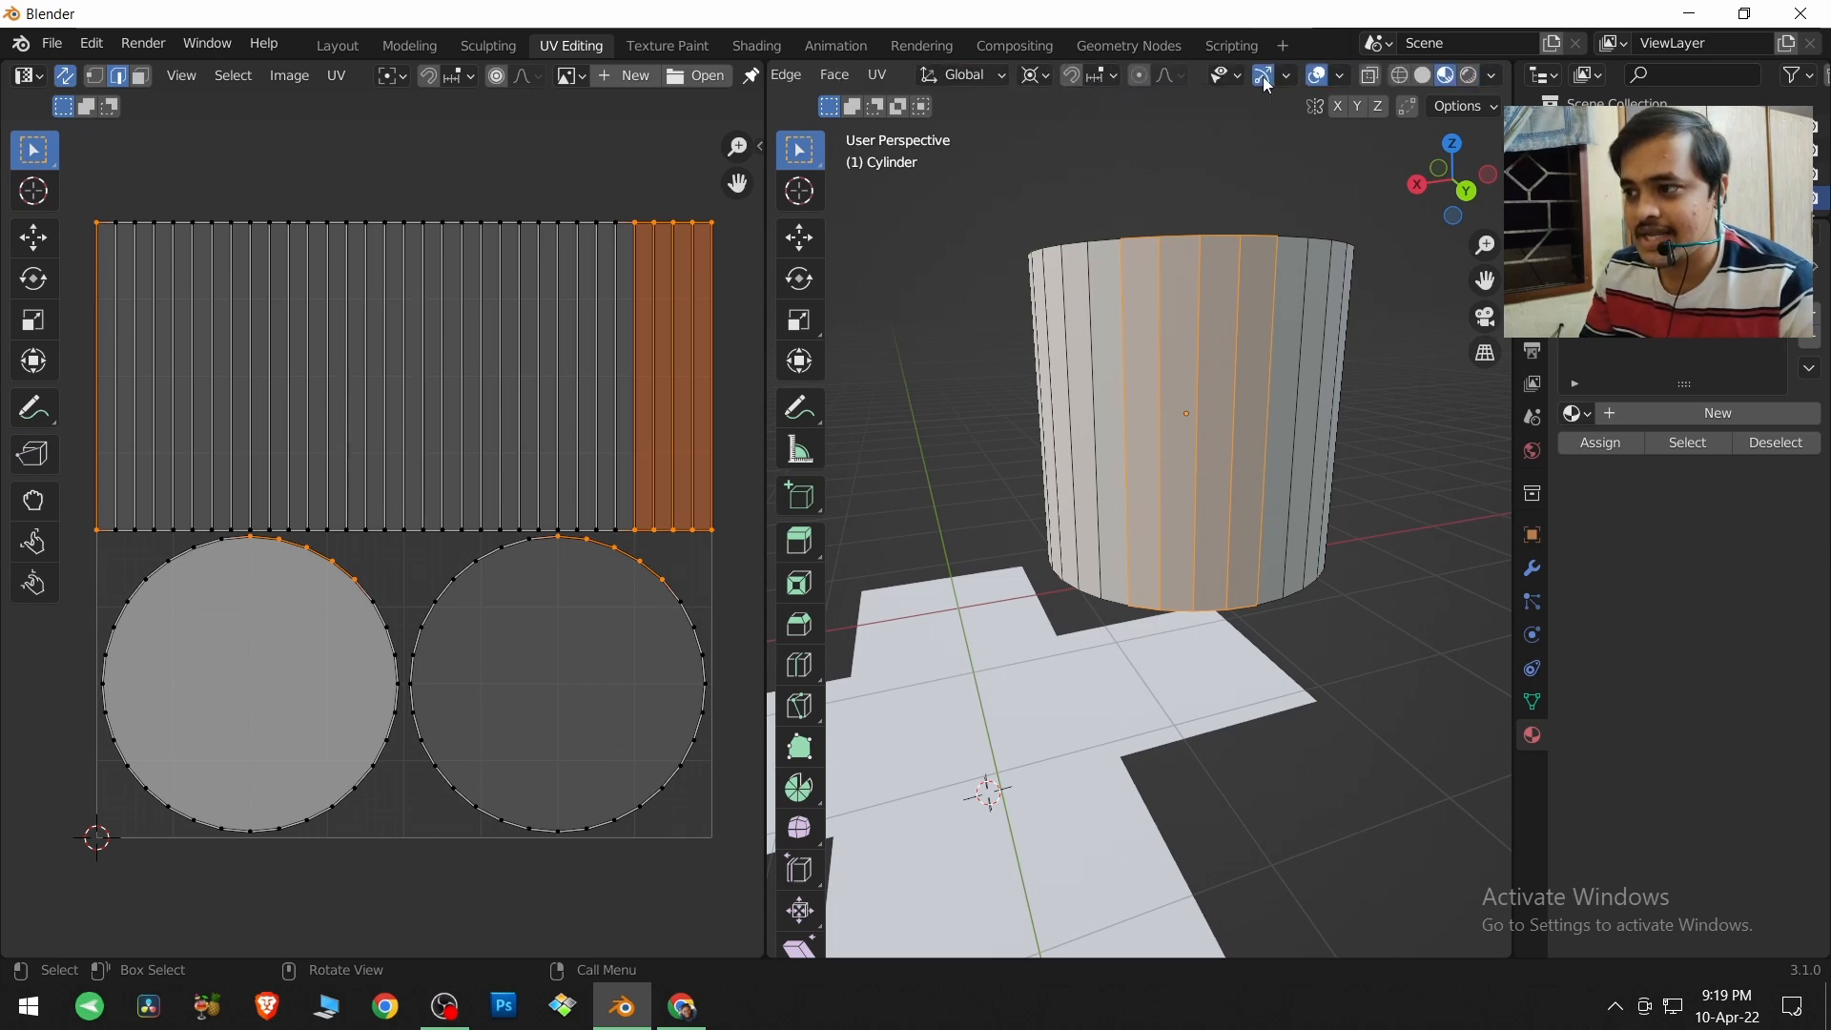
{"action": "left_click", "coordinate": [1426, 76]}
{"action": "middle_click_drag", "start_coordinate": [1244, 386], "coordinate": [1161, 515]}
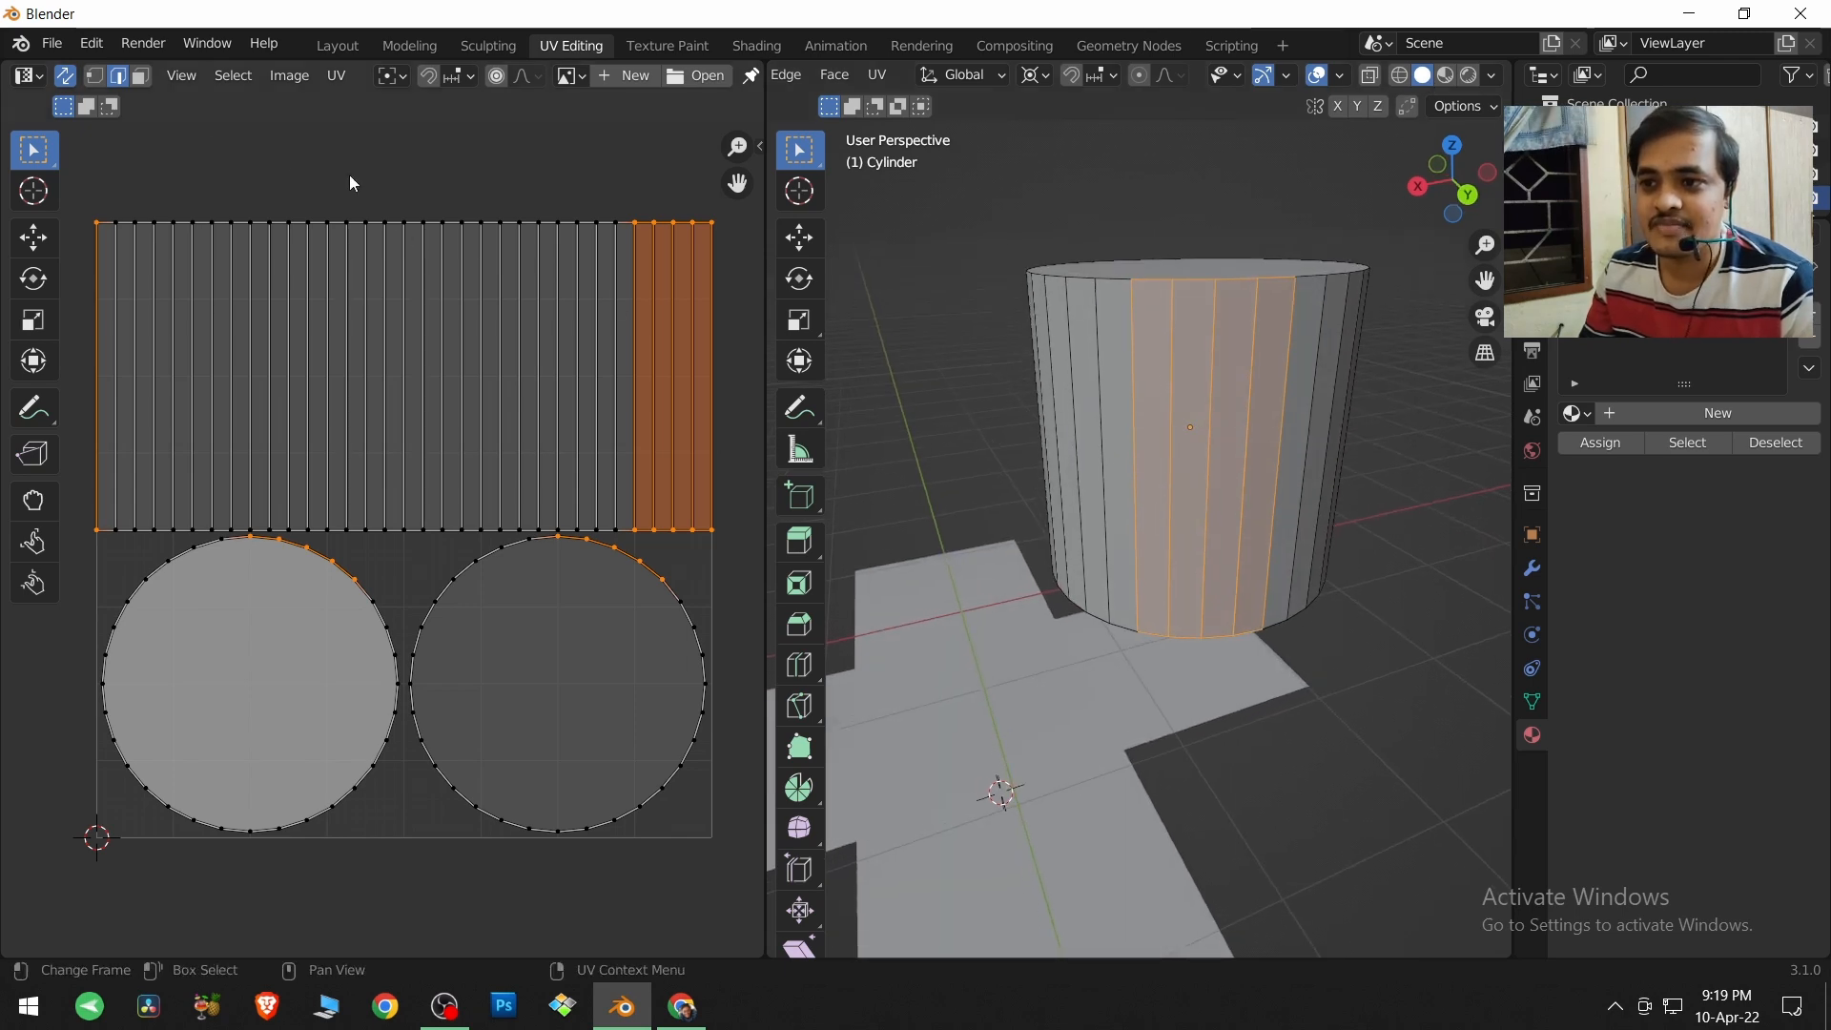
Box-select five neighbouring side strips in the UV layout using face selection, and turn off UV Sync Selection.
{"action": "left_click", "coordinate": [144, 81]}
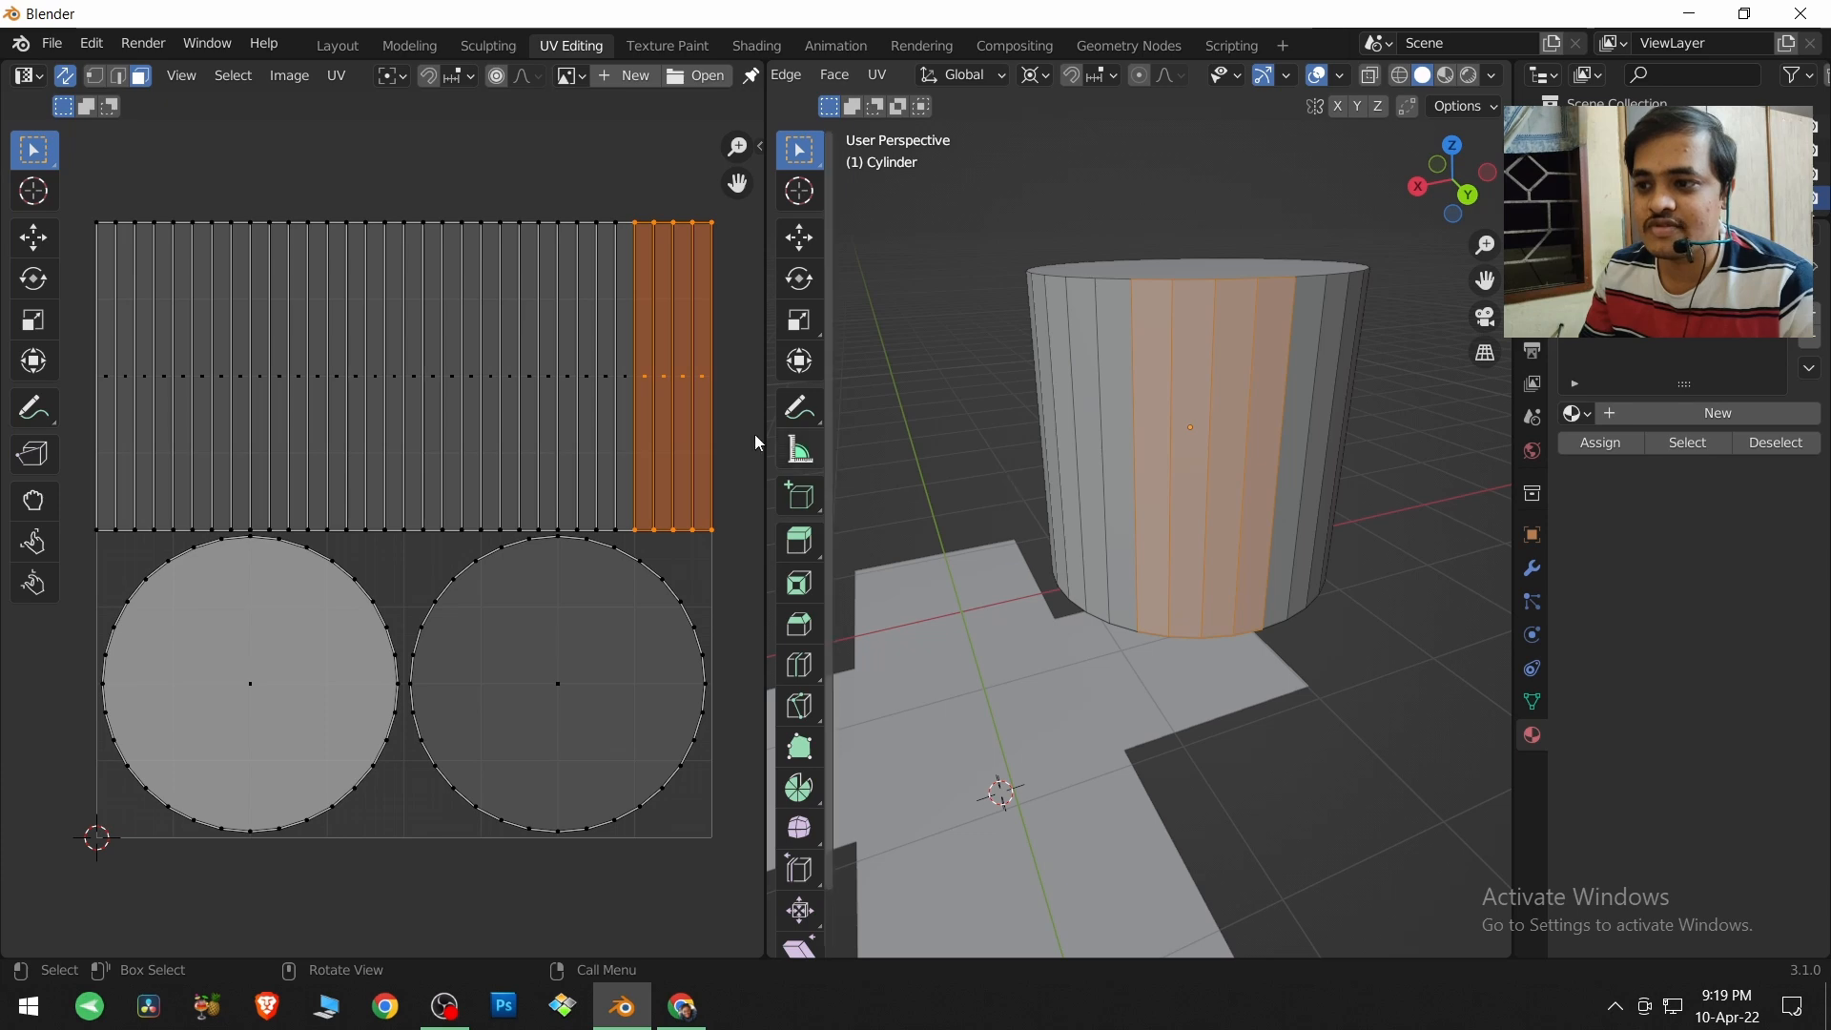
{"action": "left_click_drag", "start_coordinate": [511, 344], "coordinate": [620, 385]}
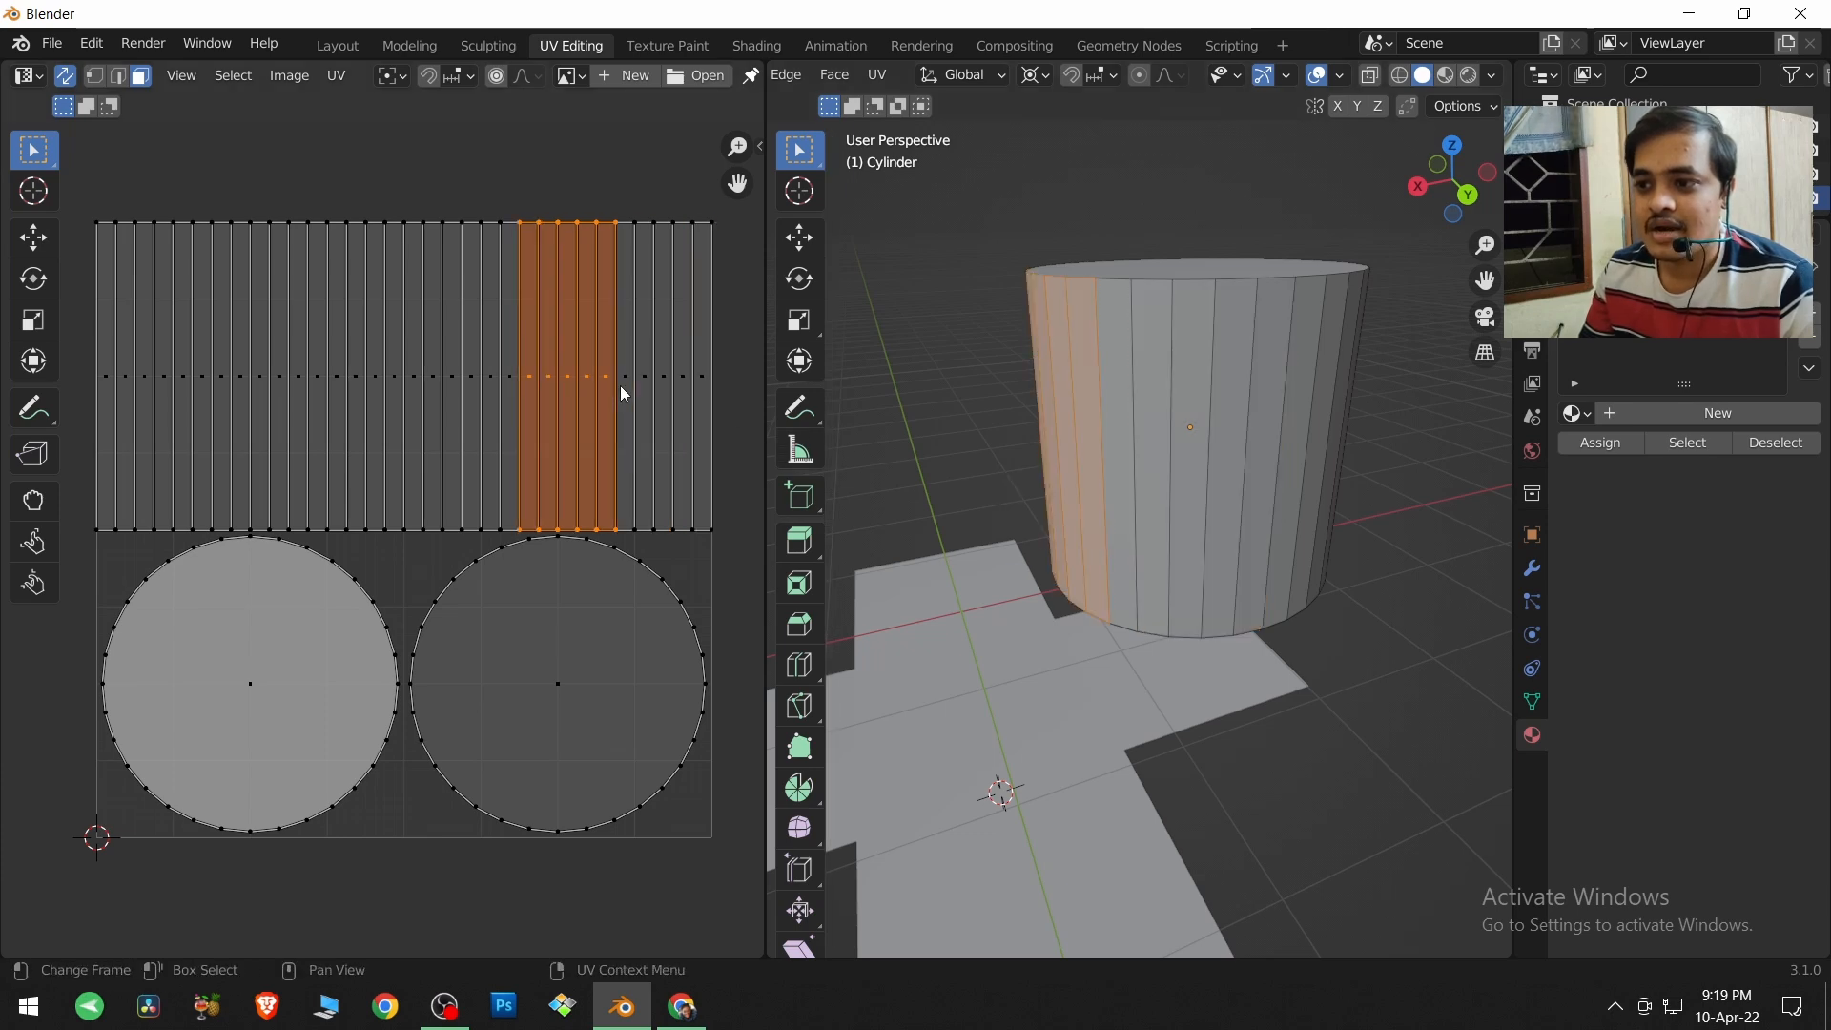
{"action": "middle_click_drag", "start_coordinate": [1224, 447], "coordinate": [1373, 429]}
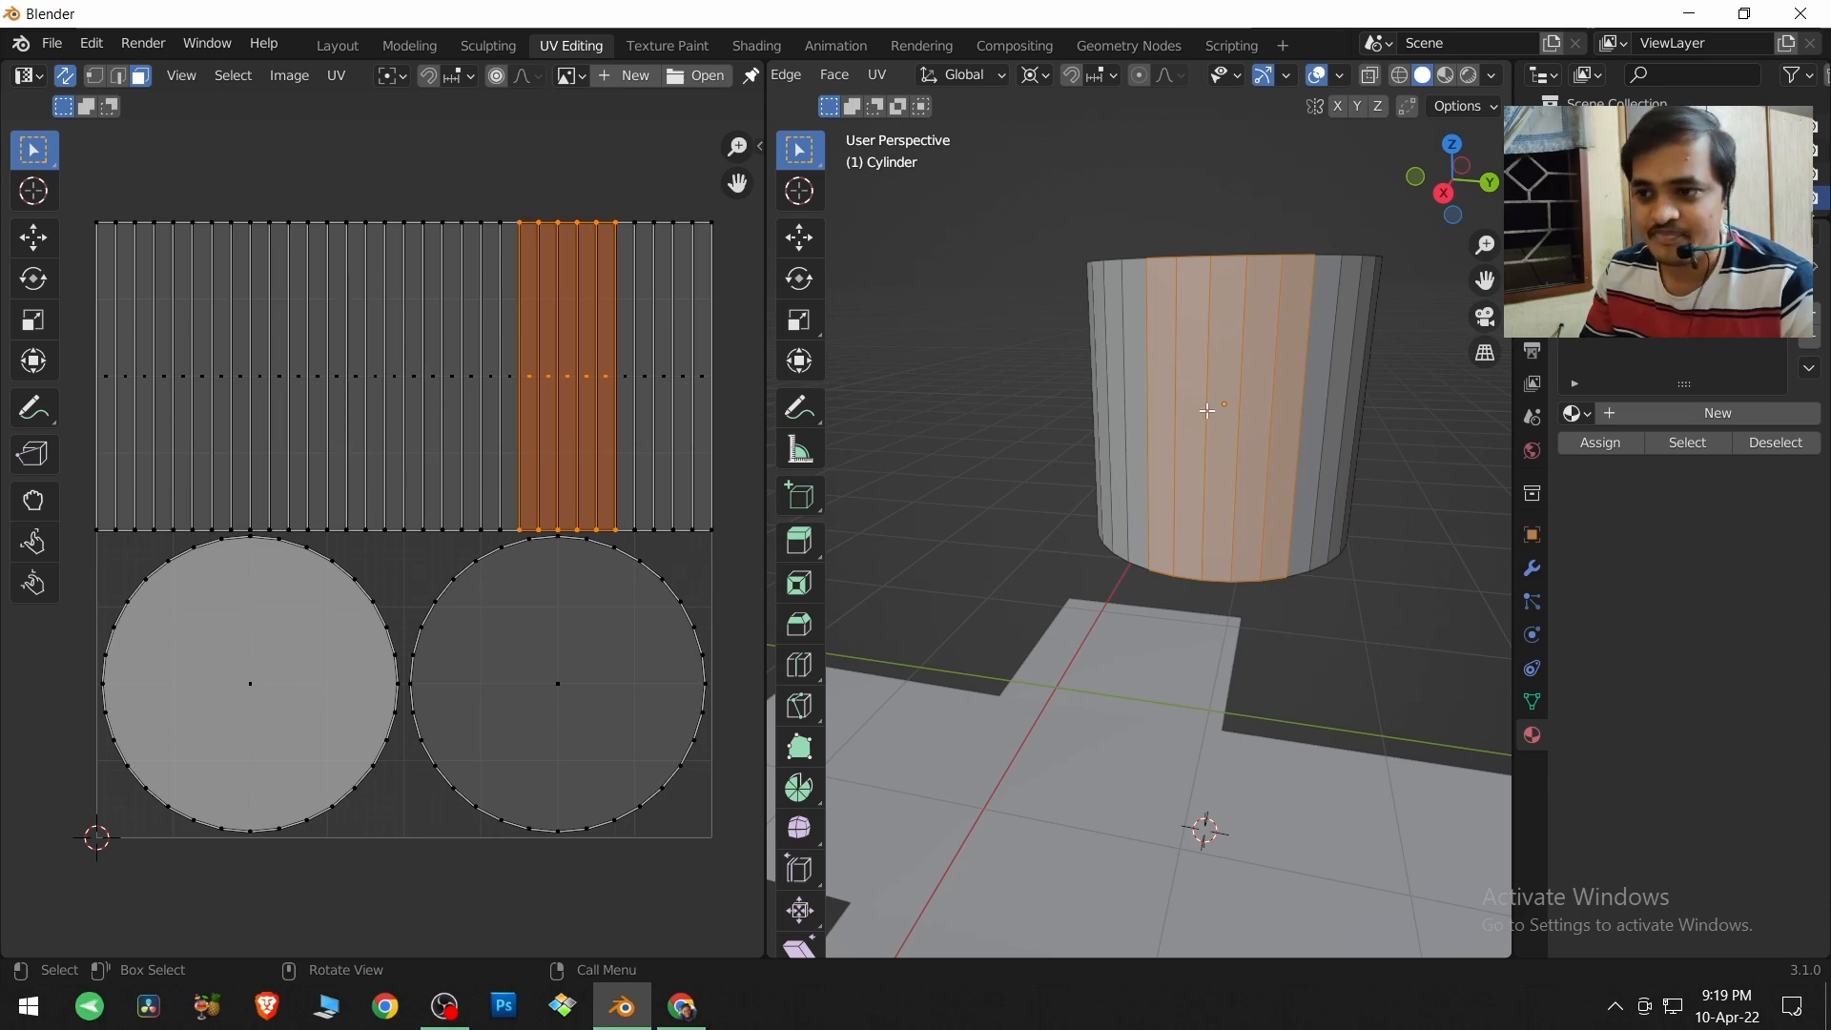
{"action": "left_click", "coordinate": [76, 83]}
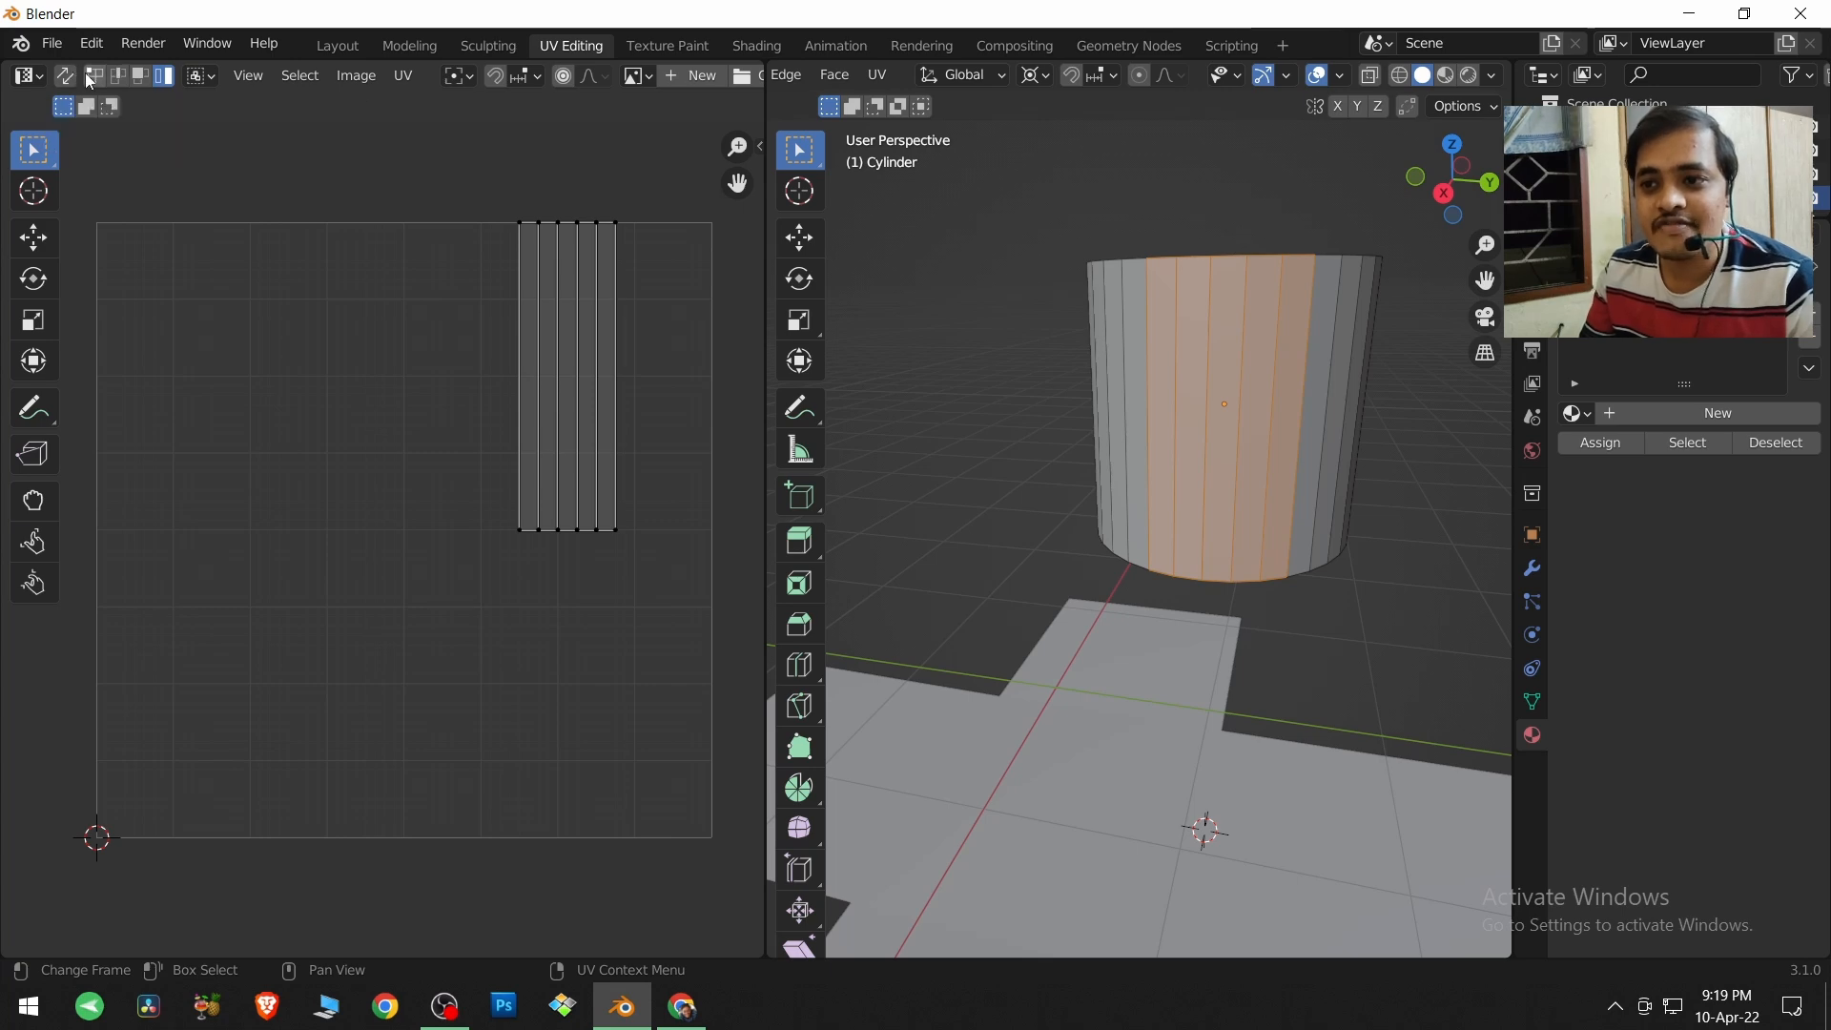
Switch the UV selection through vertex, edge and face modes, and select all faces of the cylinder mesh.
{"action": "left_click", "coordinate": [97, 76]}
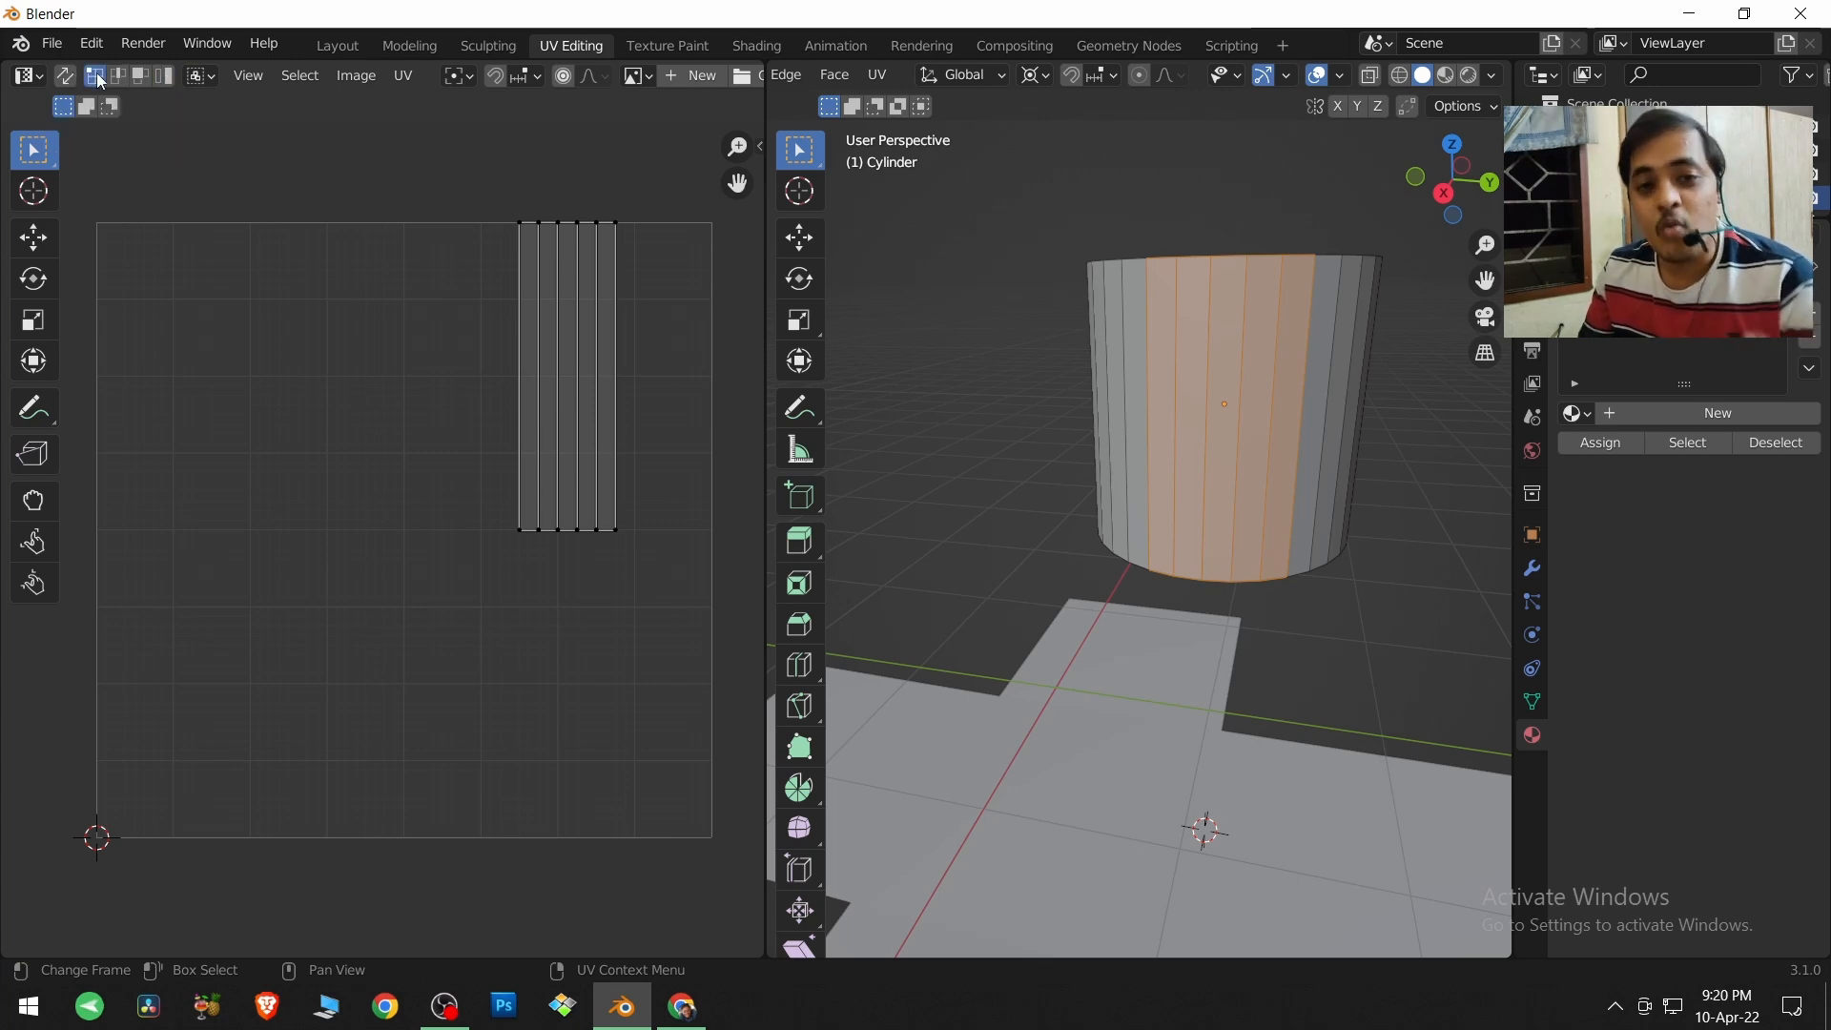
{"action": "left_click", "coordinate": [120, 79]}
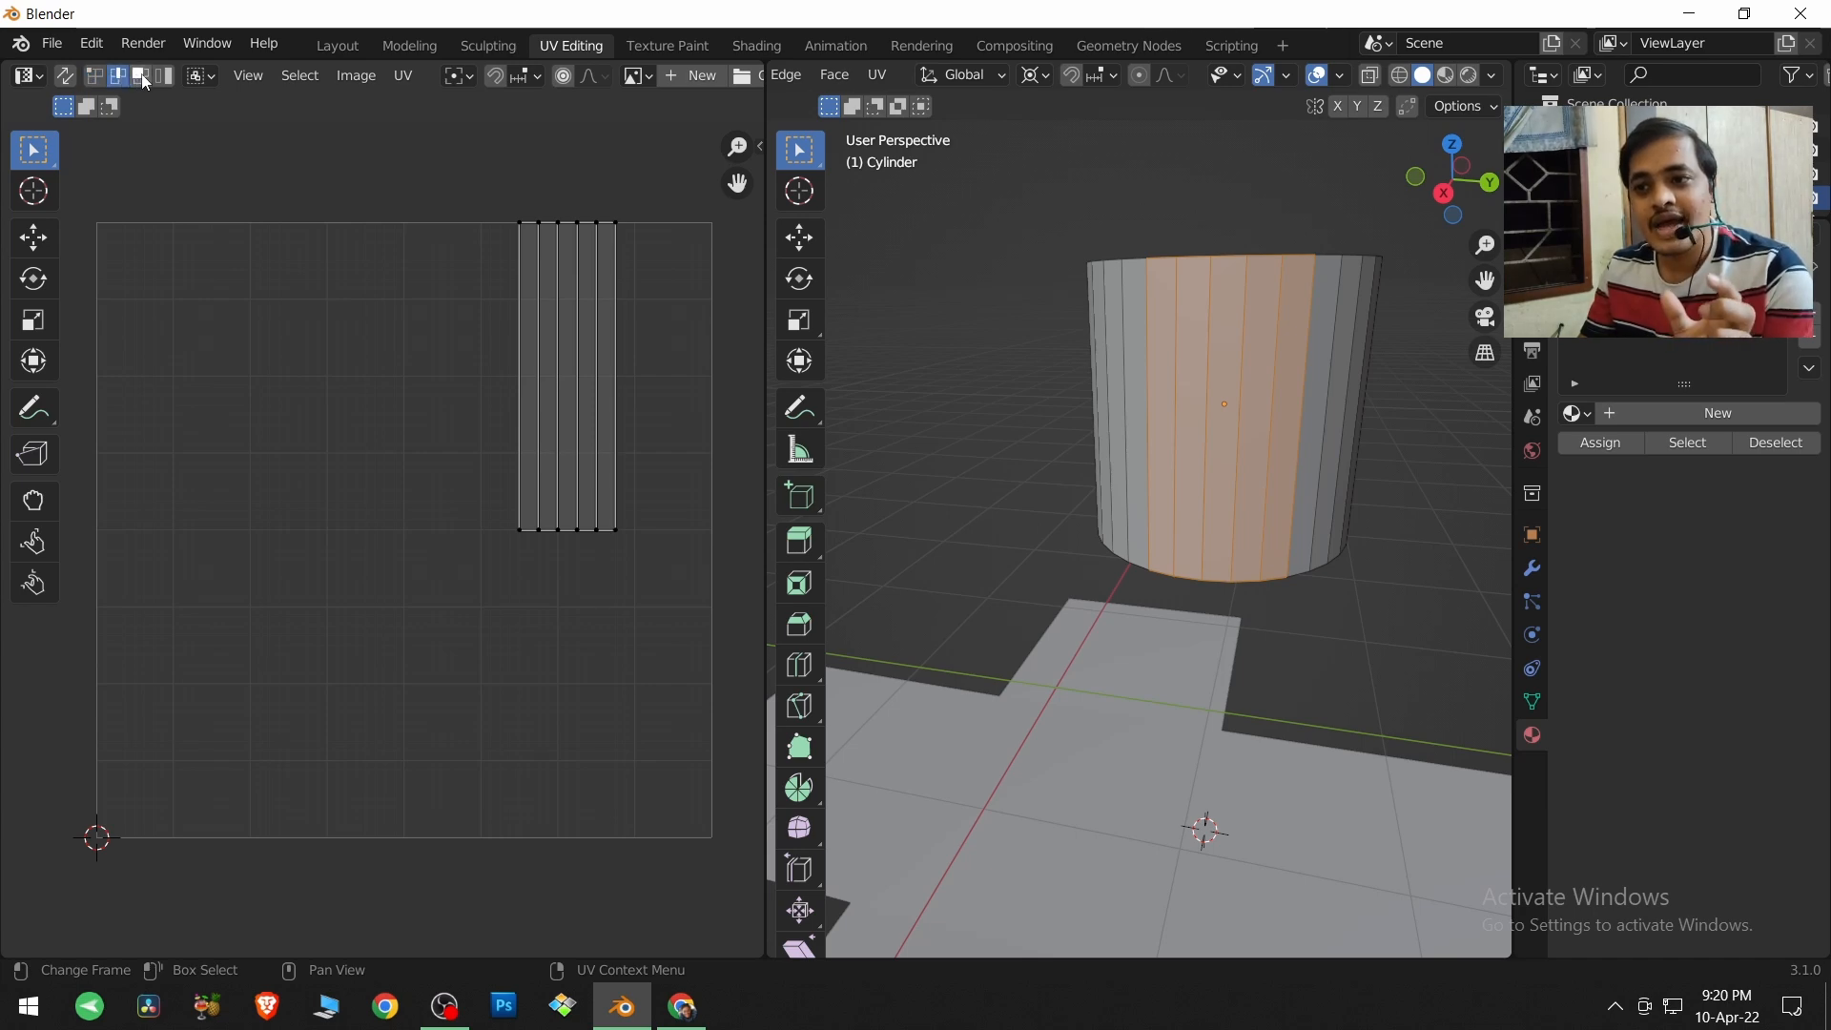
{"action": "left_click", "coordinate": [144, 81]}
{"action": "left_click", "coordinate": [118, 76]}
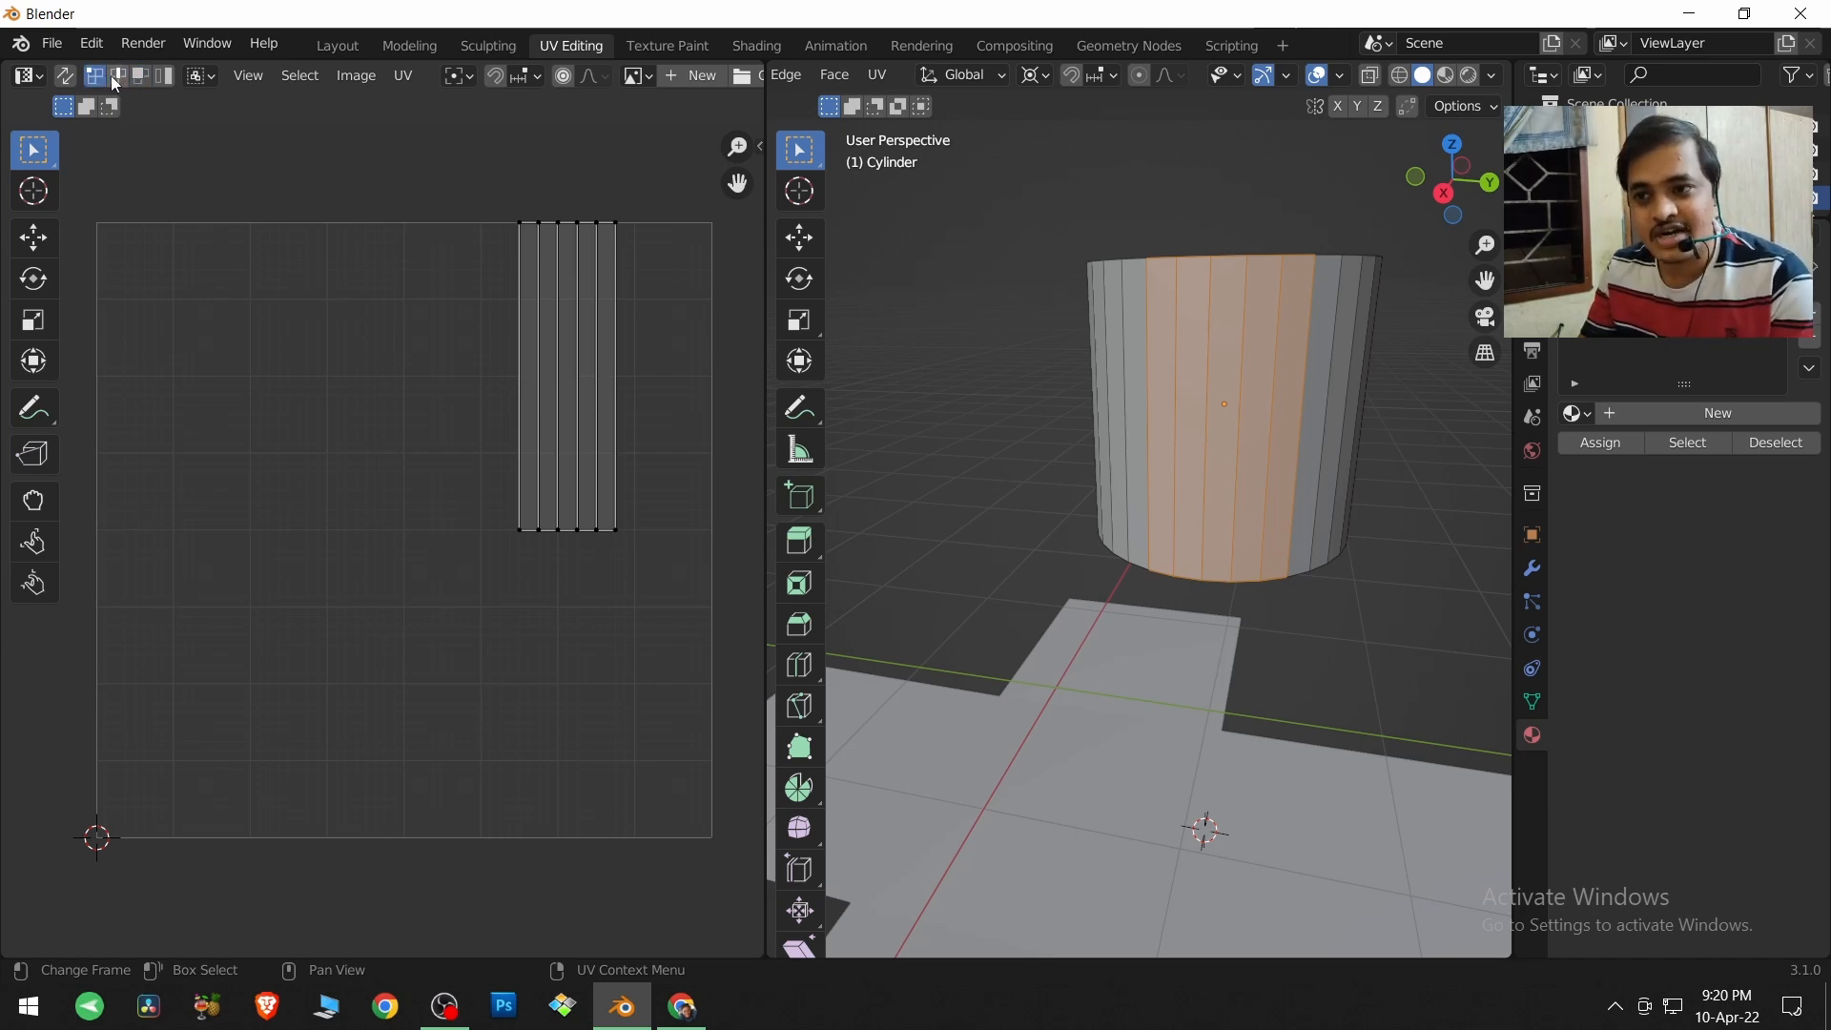
{"action": "left_click", "coordinate": [144, 82]}
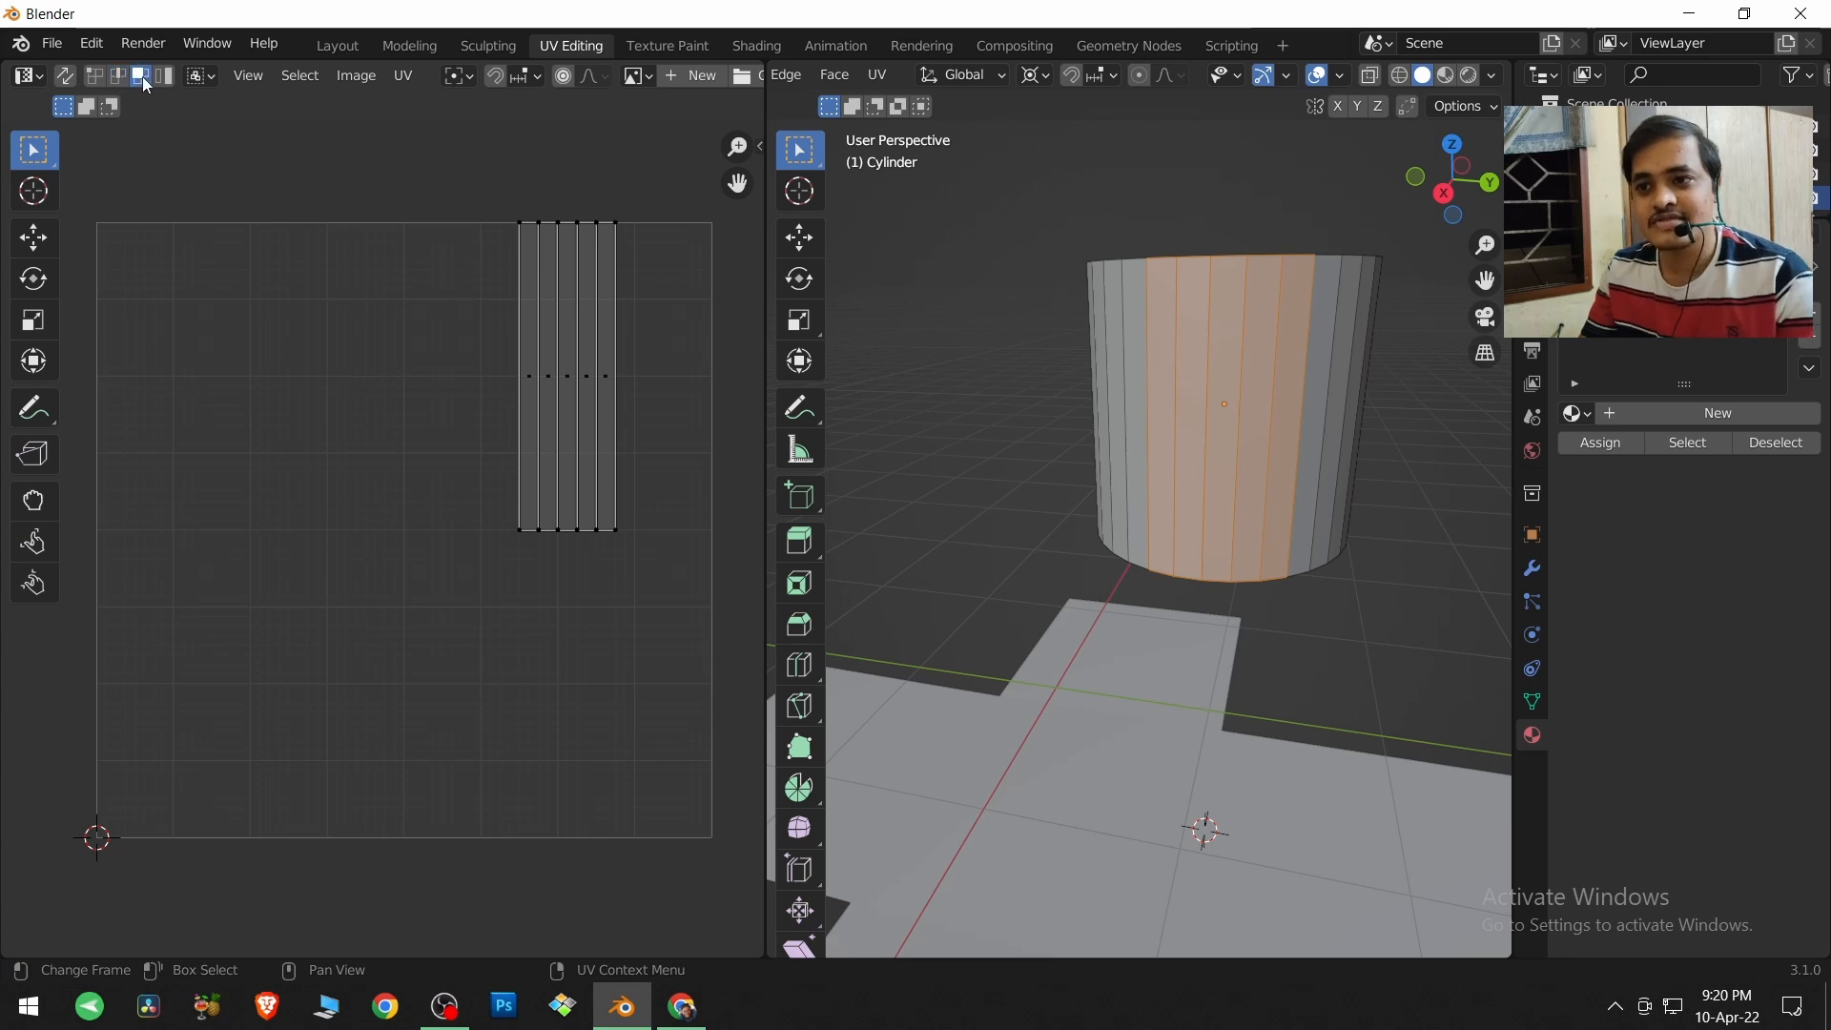
{"action": "key", "text": "a"}
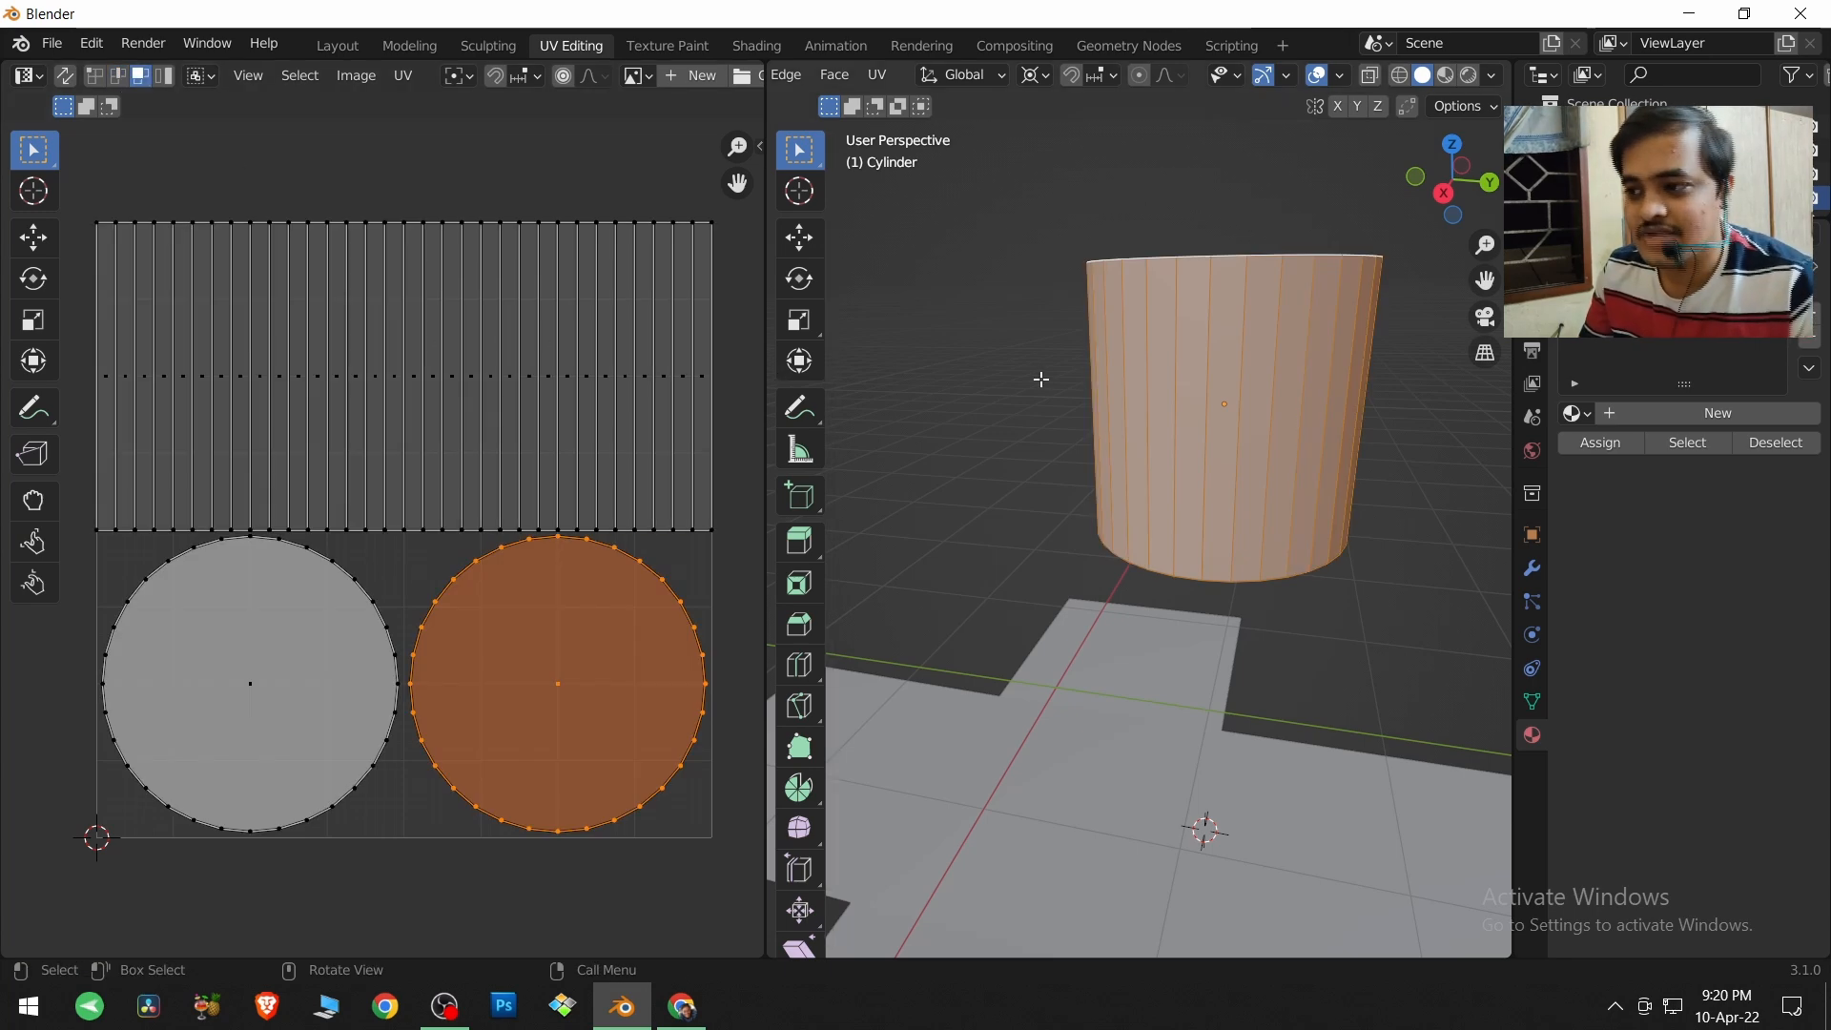
Box-select parts of the cylinder's UV layout using vertex, edge and face selection in turn, ending on a block of neighbouring side strips.
{"action": "left_click", "coordinate": [94, 76]}
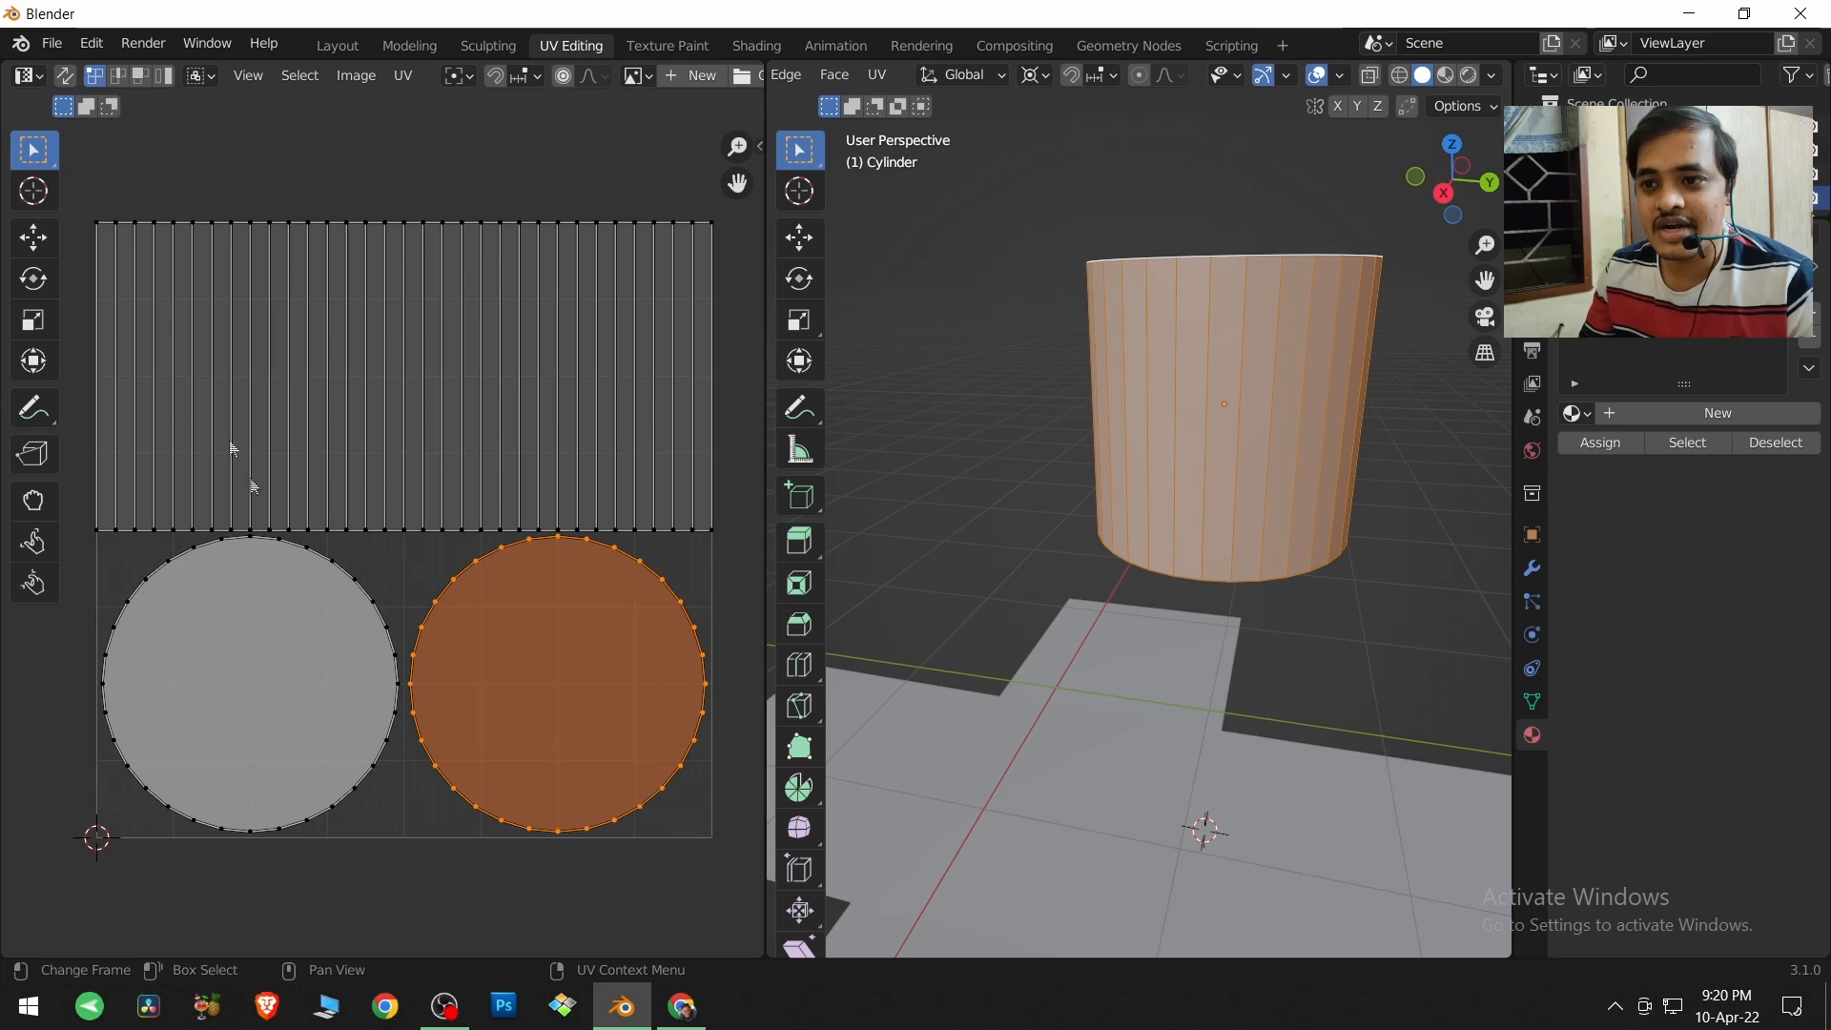
{"action": "left_click_drag", "start_coordinate": [334, 564], "coordinate": [198, 498]}
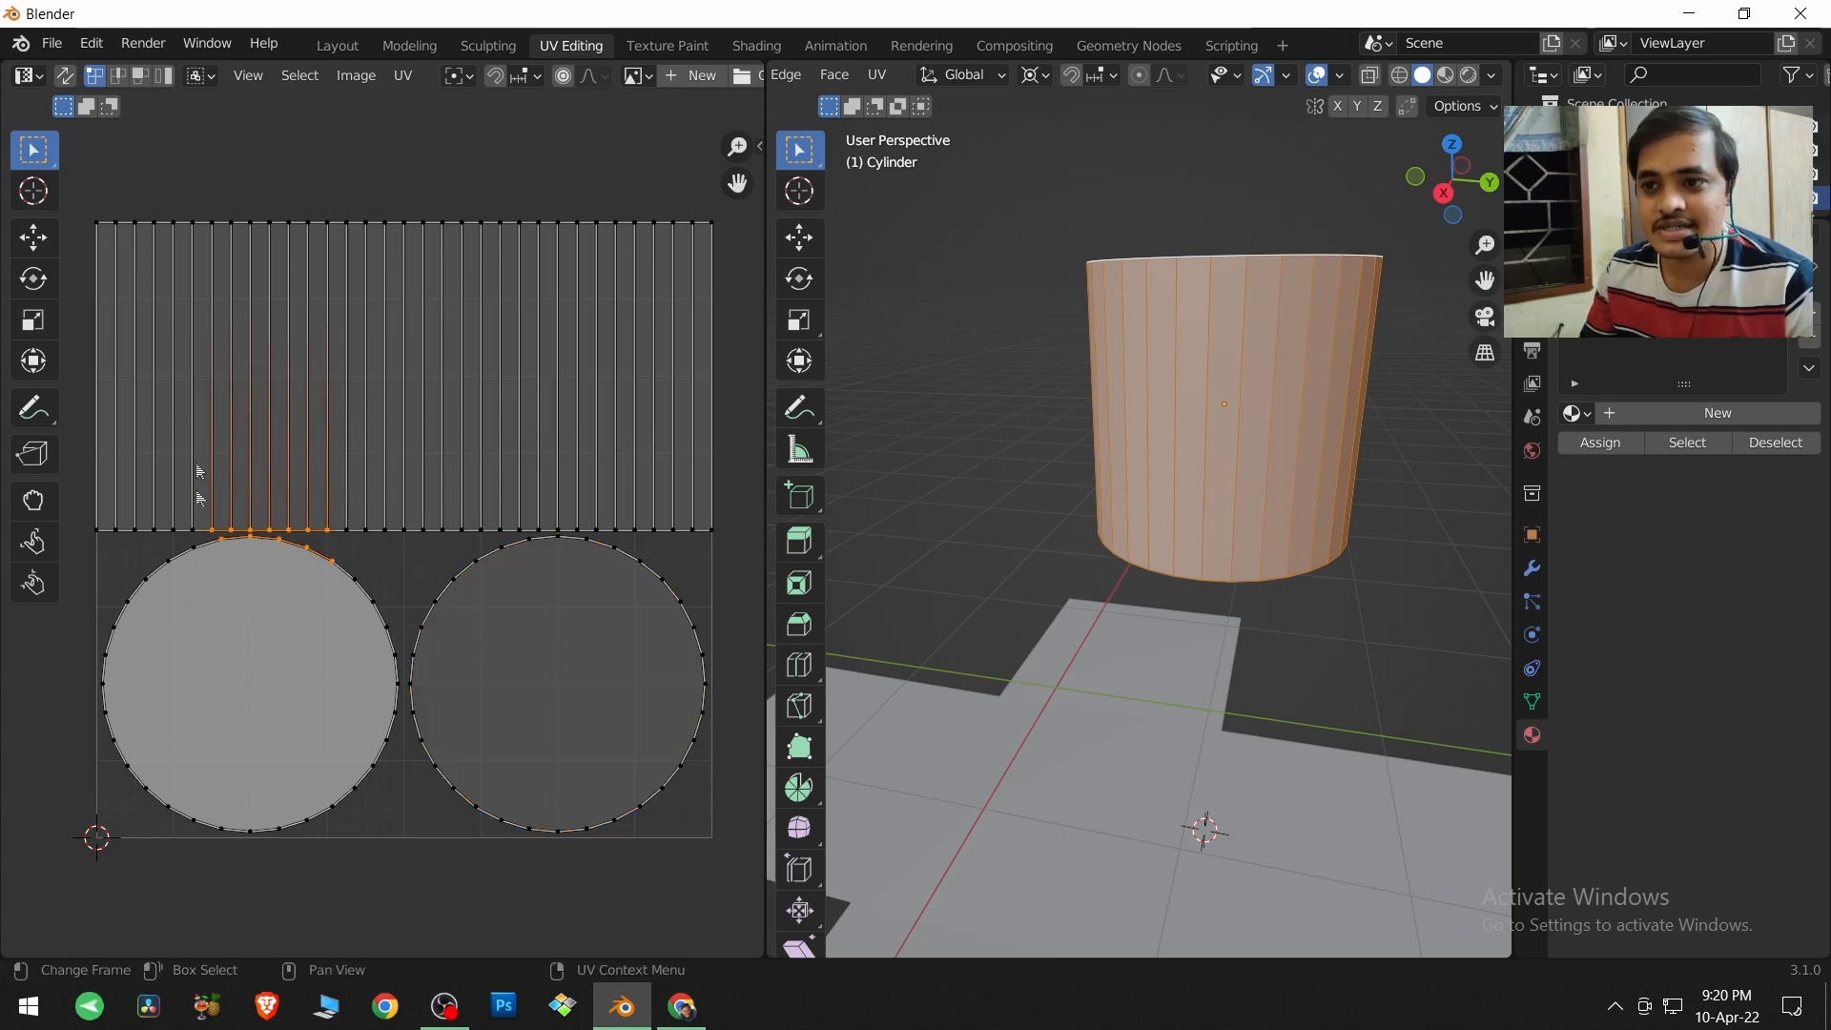
{"action": "left_click", "coordinate": [118, 76]}
{"action": "left_click_drag", "start_coordinate": [196, 181], "coordinate": [352, 534]}
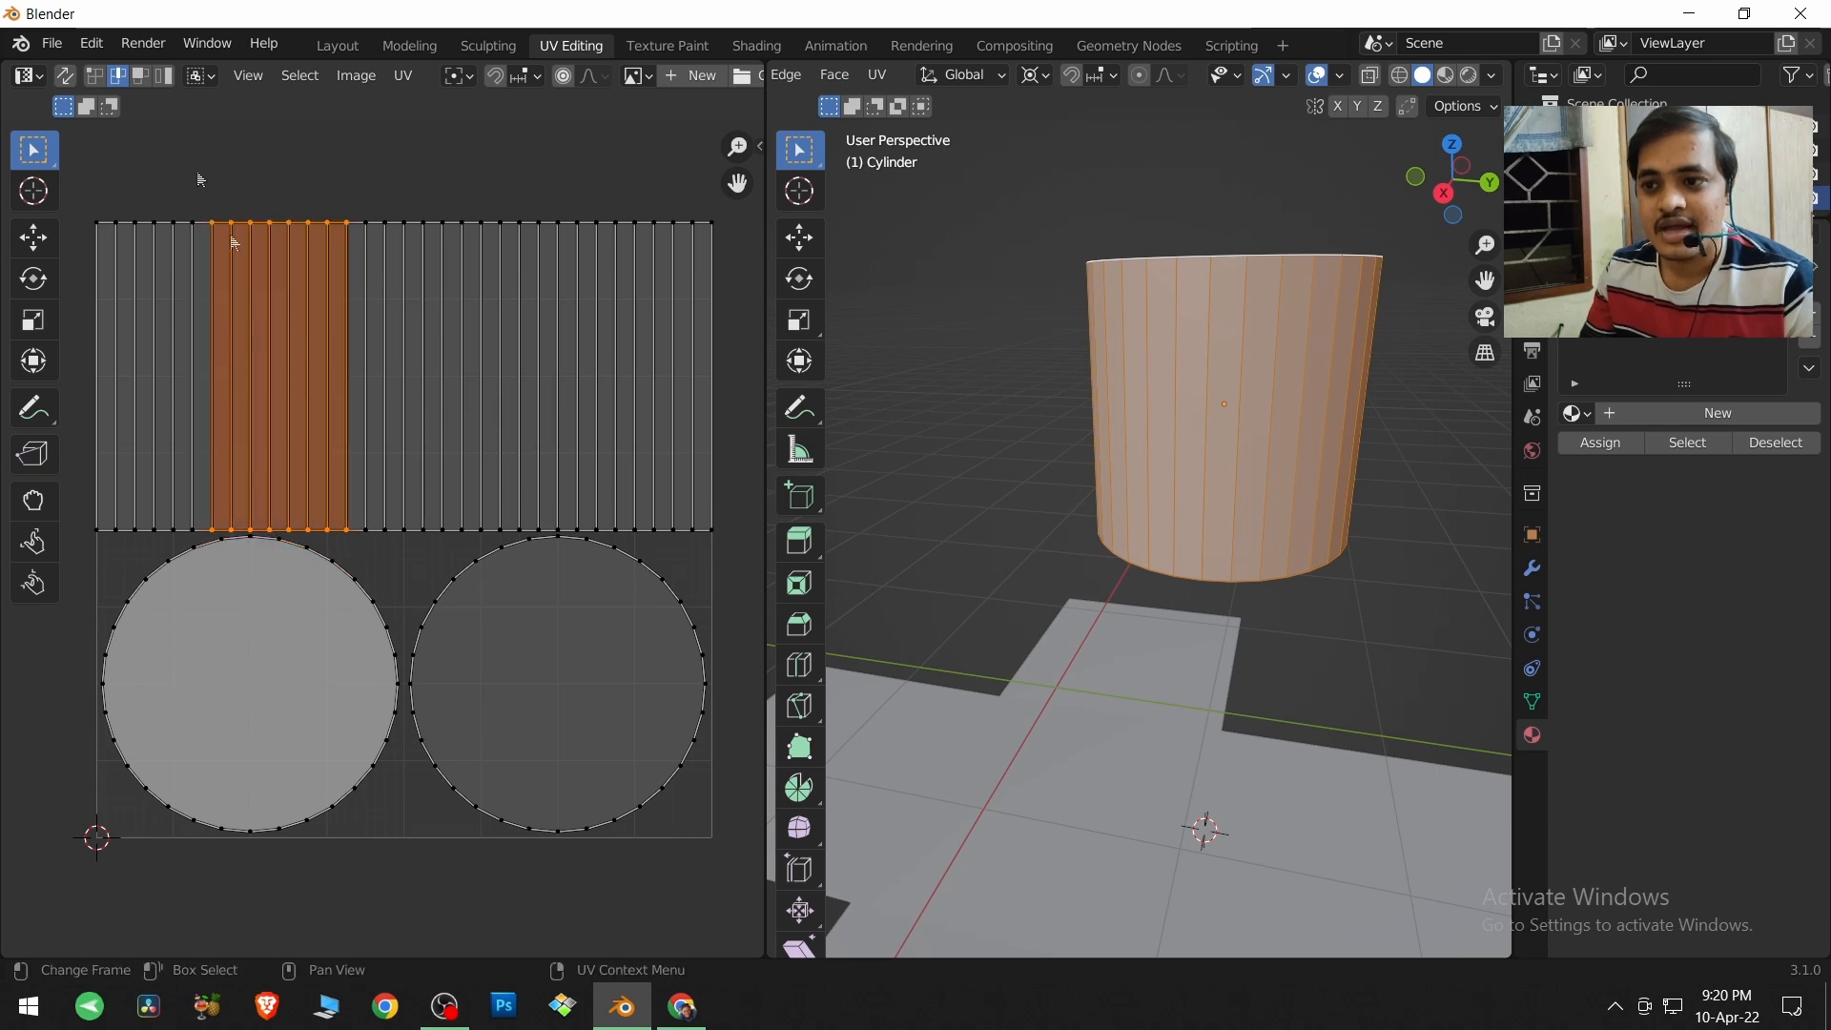
{"action": "left_click", "coordinate": [140, 76]}
{"action": "left_click_drag", "start_coordinate": [199, 198], "coordinate": [454, 408]}
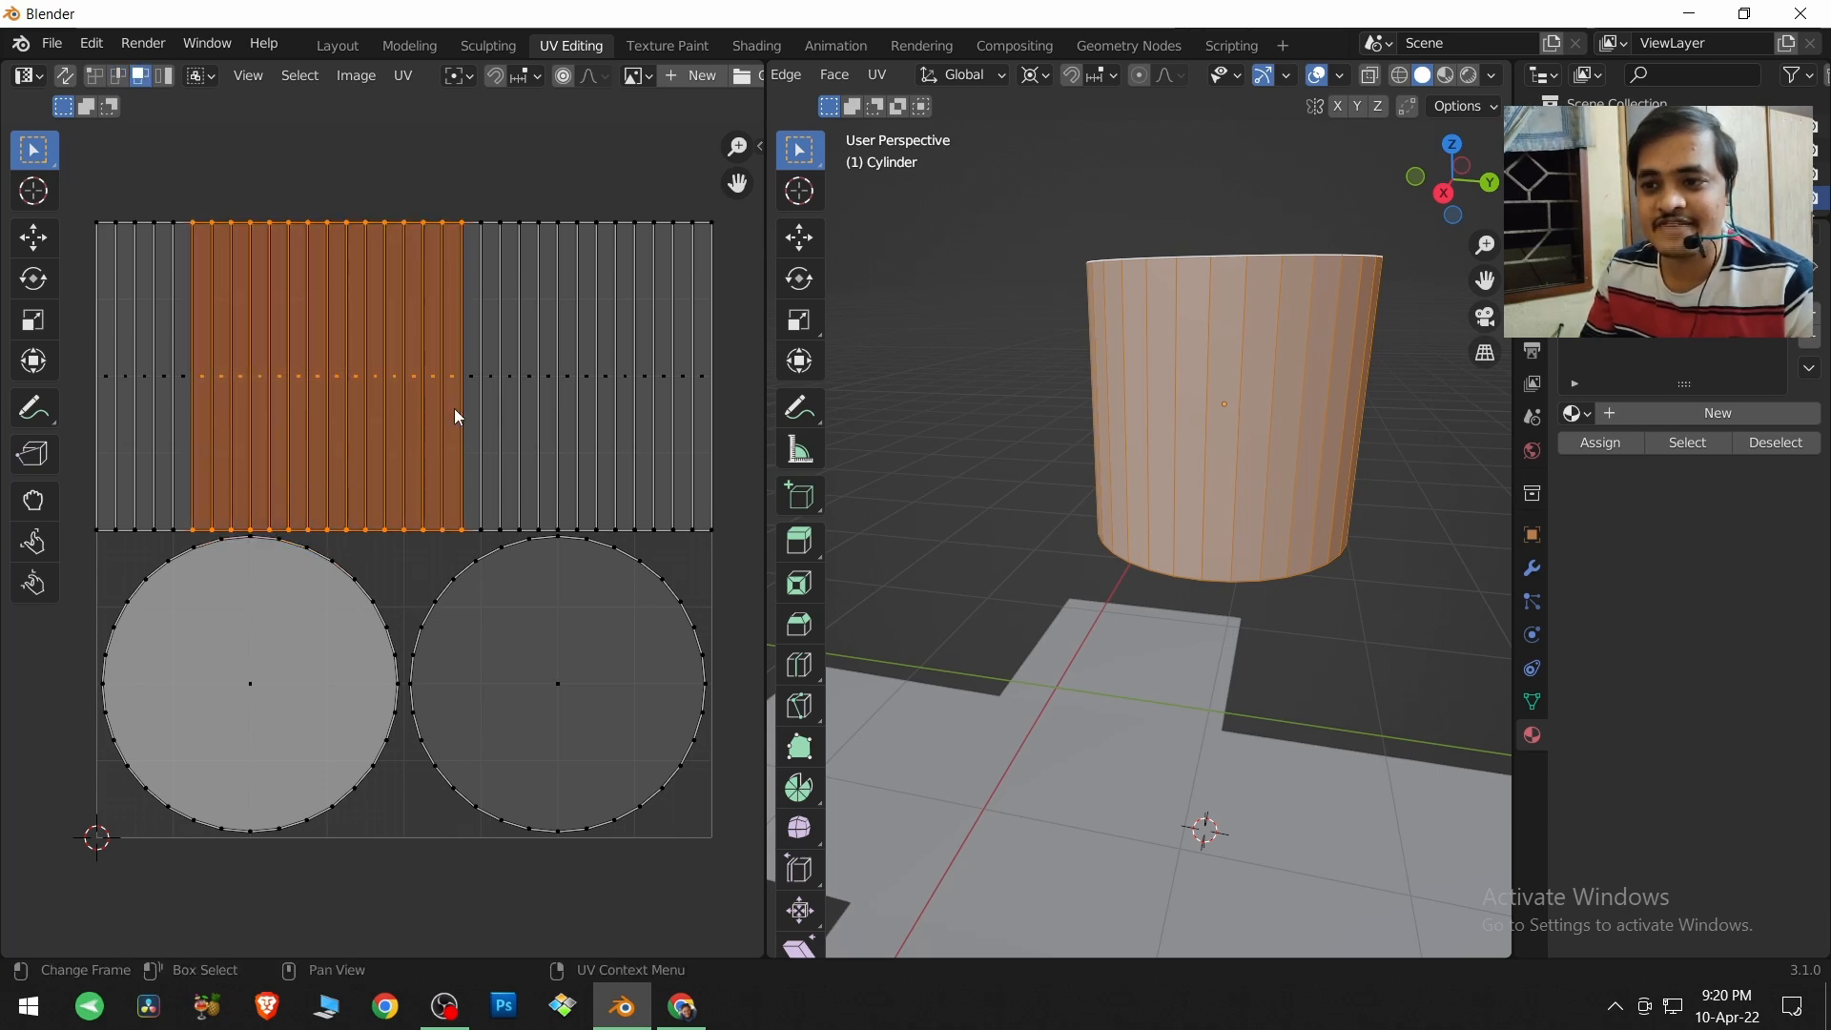
Using island selection, select the whole side-strip island, the left cap circle and the right cap circle one after another.
{"action": "left_click", "coordinate": [168, 80]}
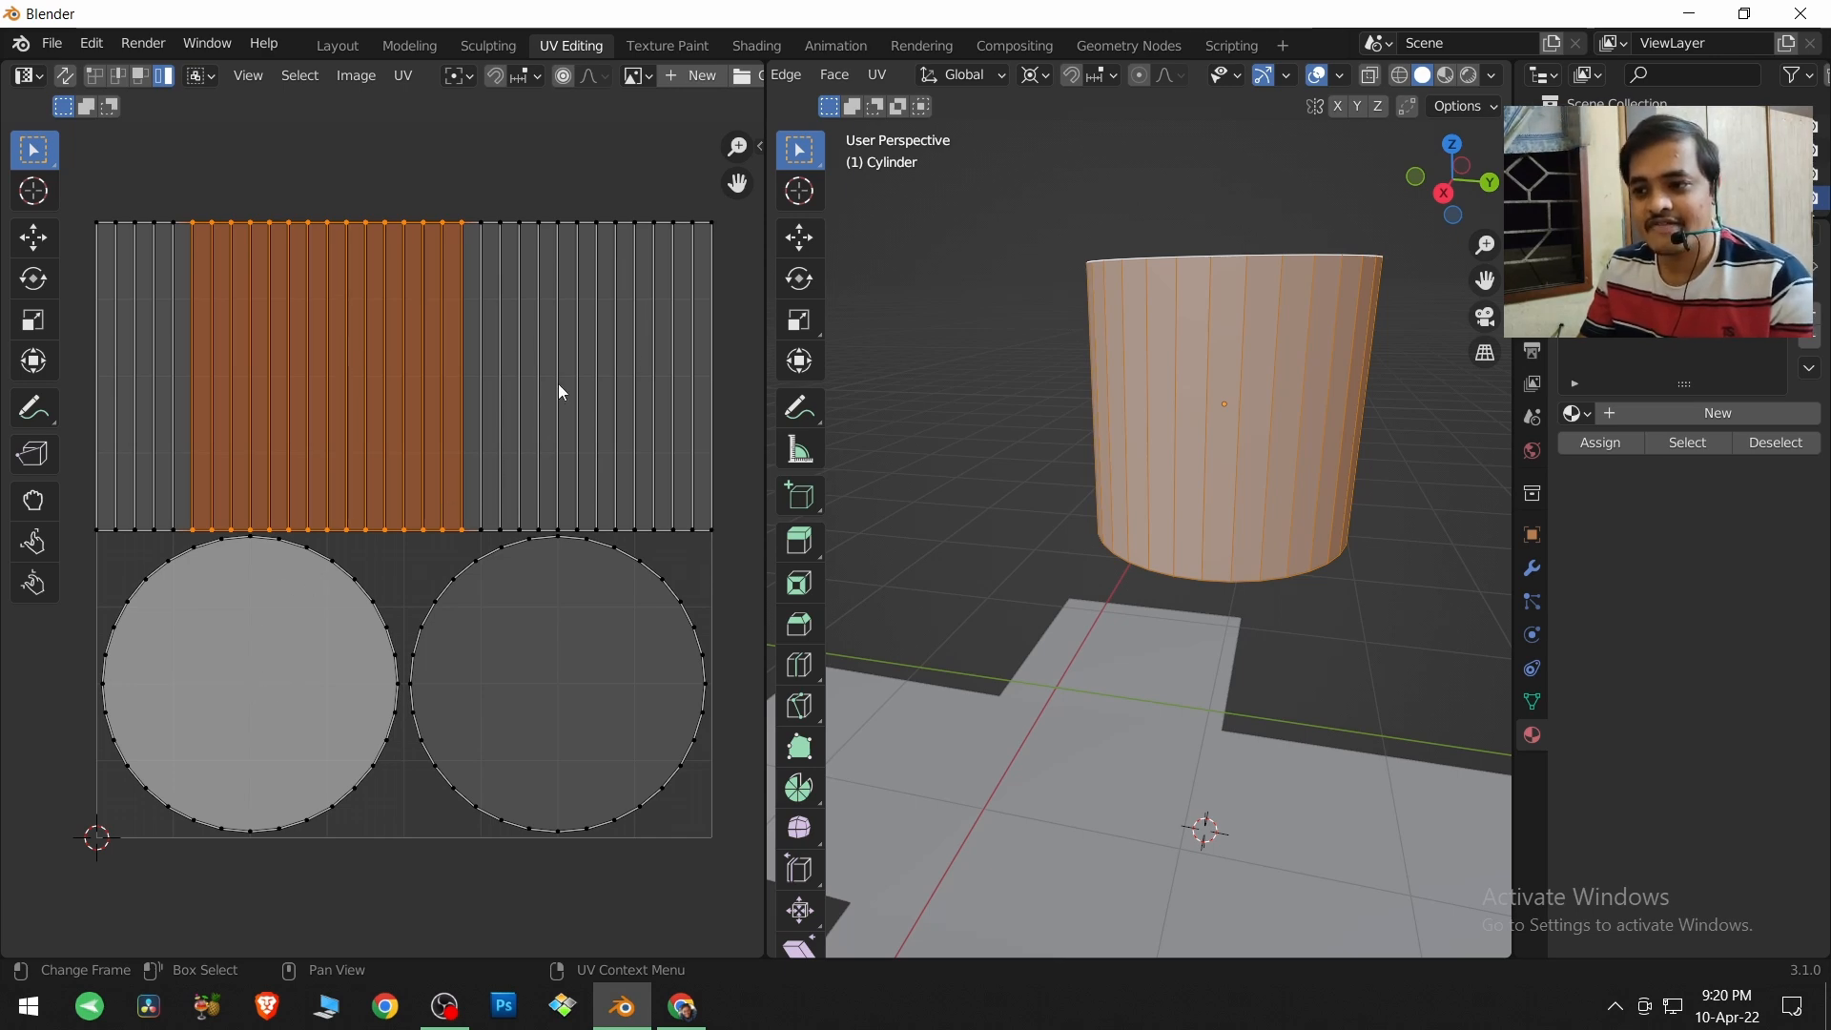
{"action": "key", "text": "l"}
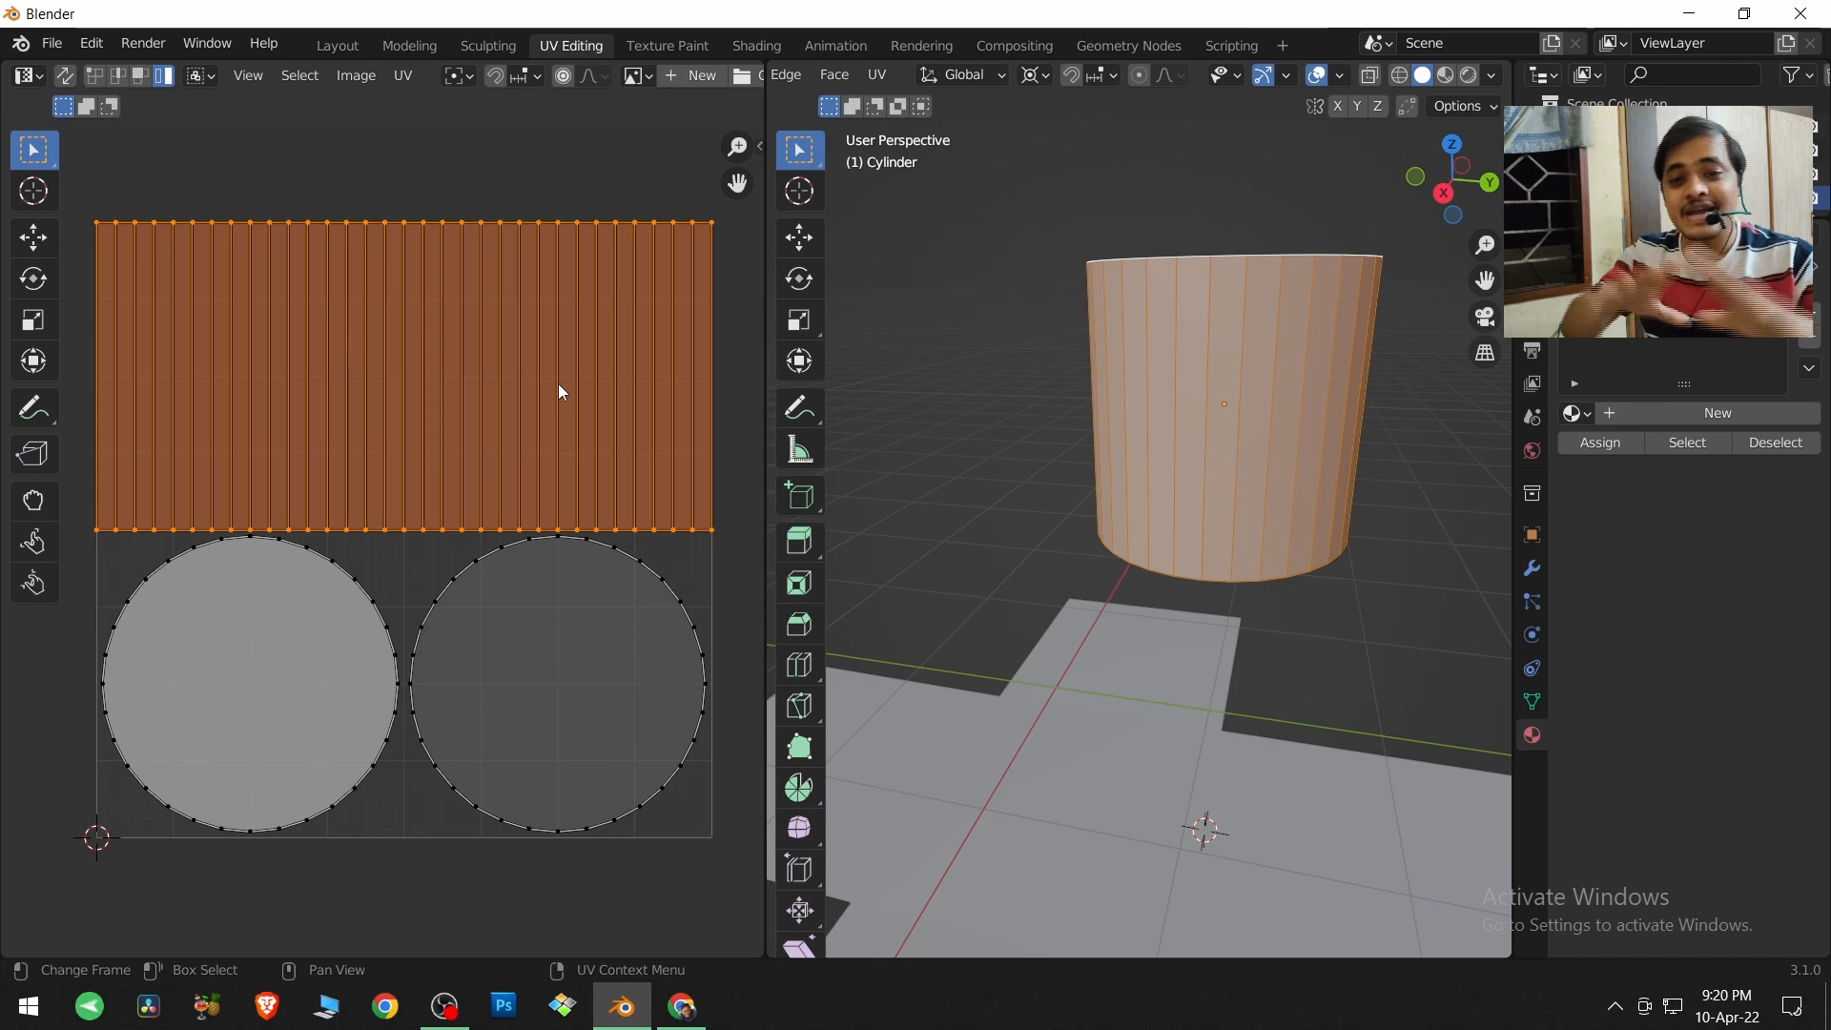
{"action": "left_click", "coordinate": [255, 651]}
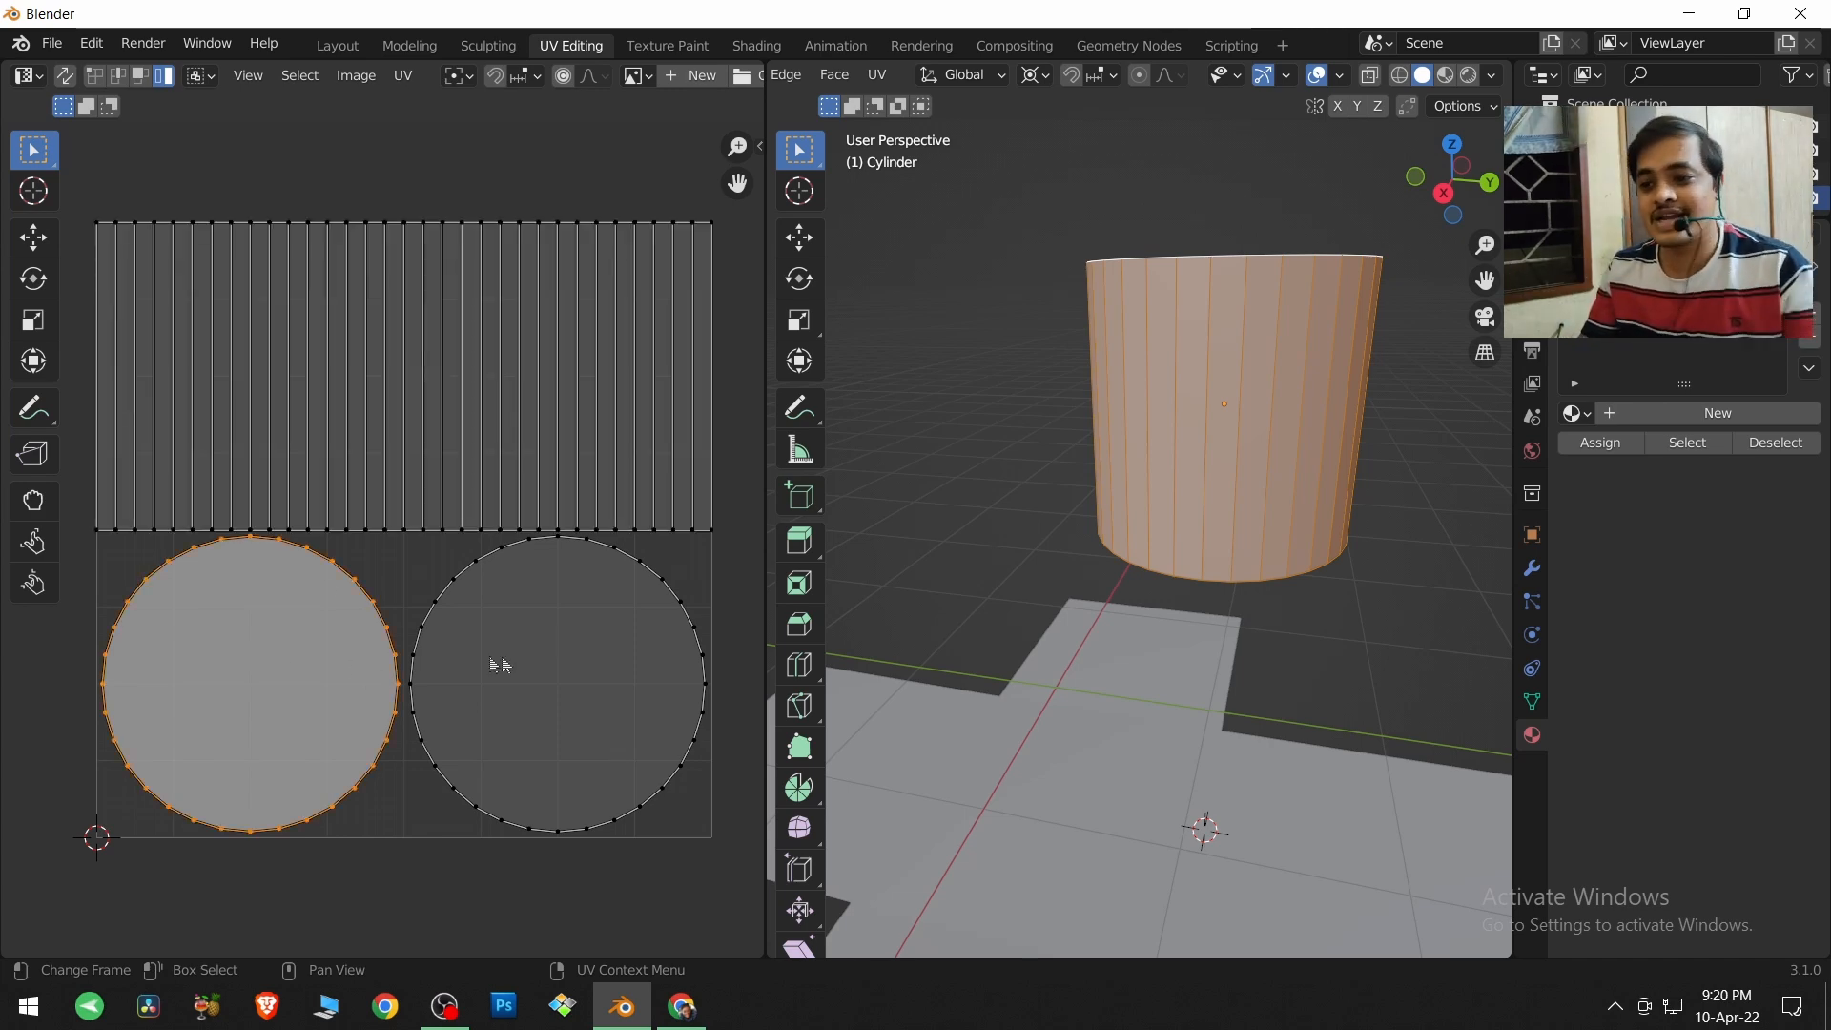
{"action": "left_click", "coordinate": [524, 654]}
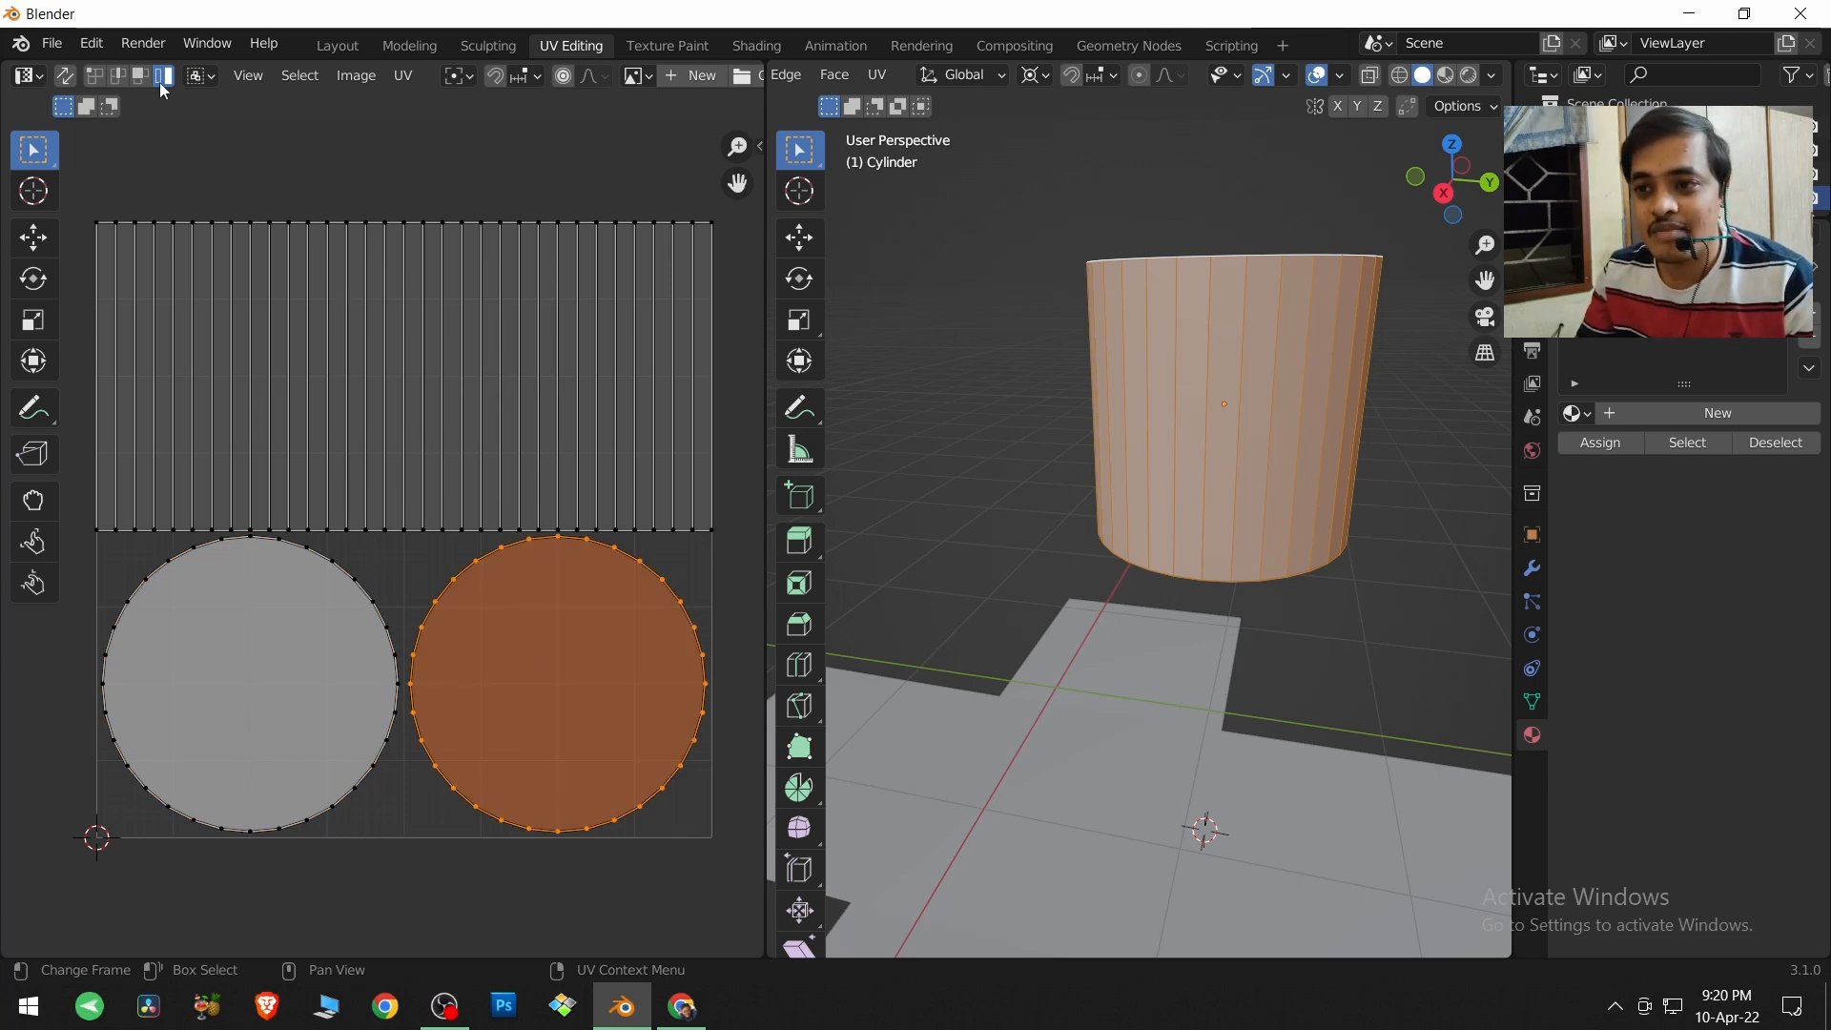
{"action": "middle_click_drag", "start_coordinate": [451, 428], "coordinate": [466, 429]}
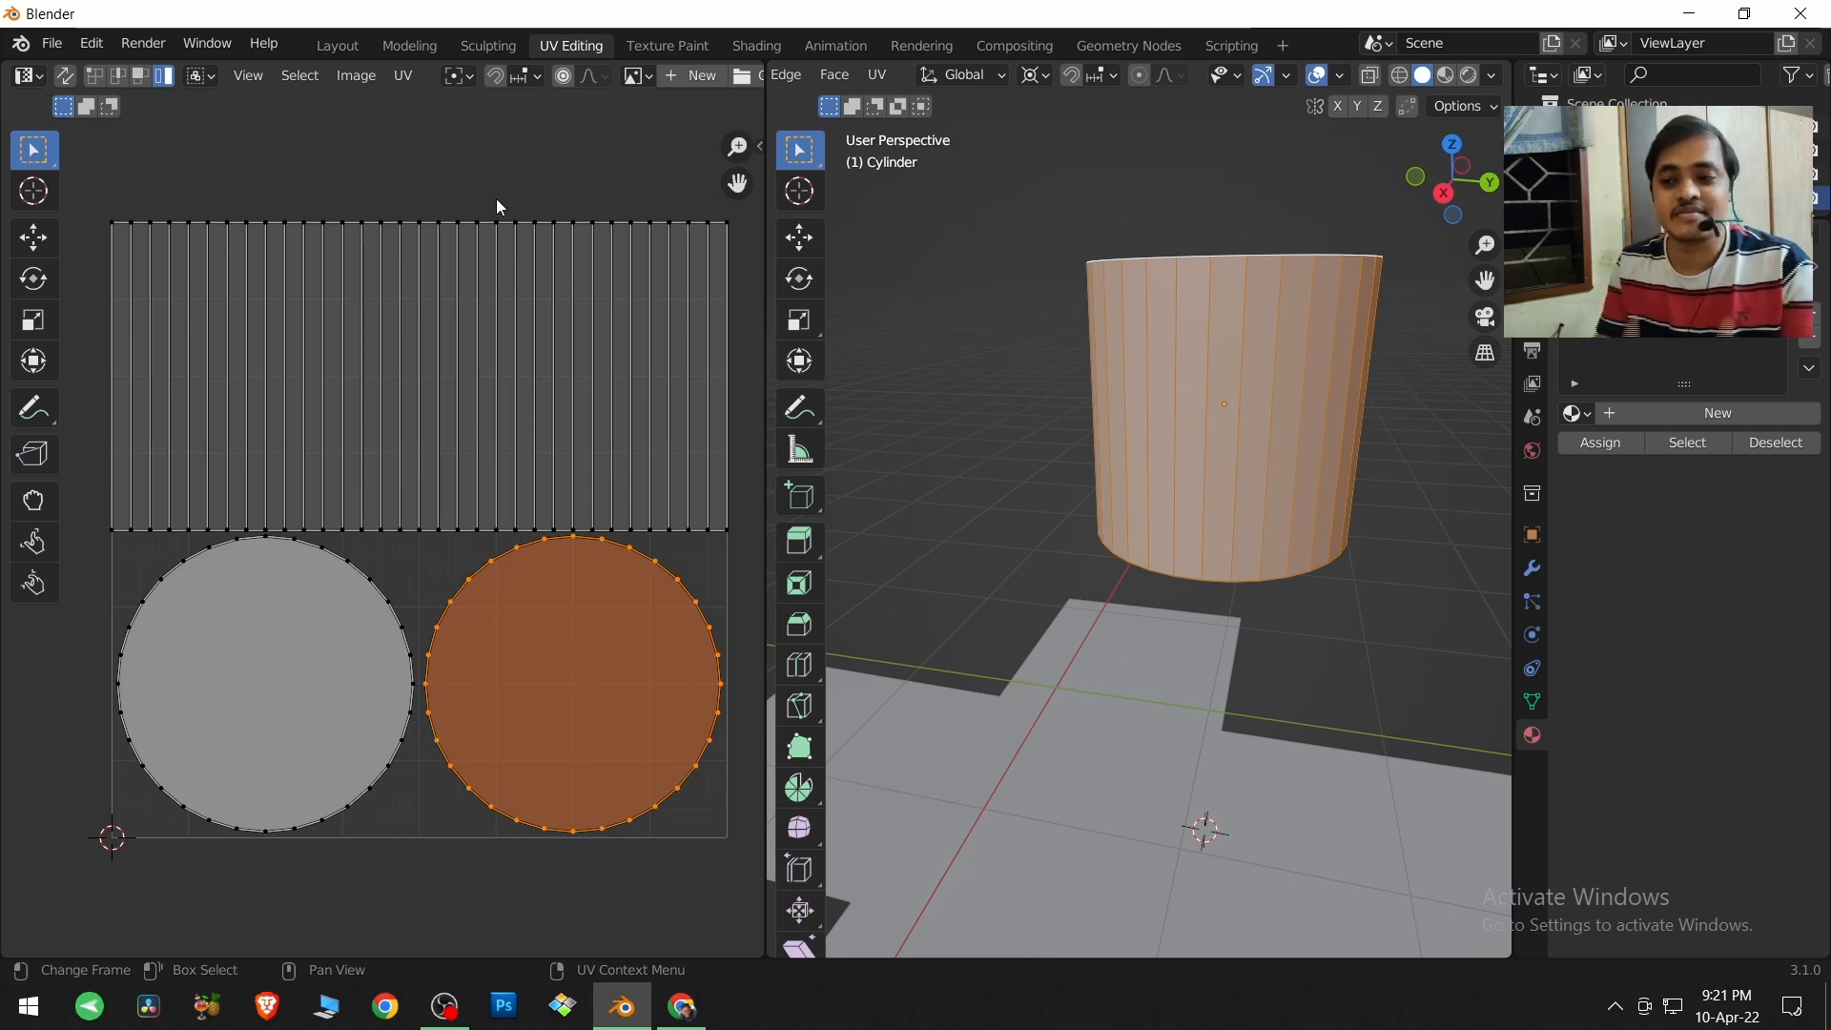
{"action": "middle_click_drag", "start_coordinate": [954, 658], "coordinate": [1142, 559]}
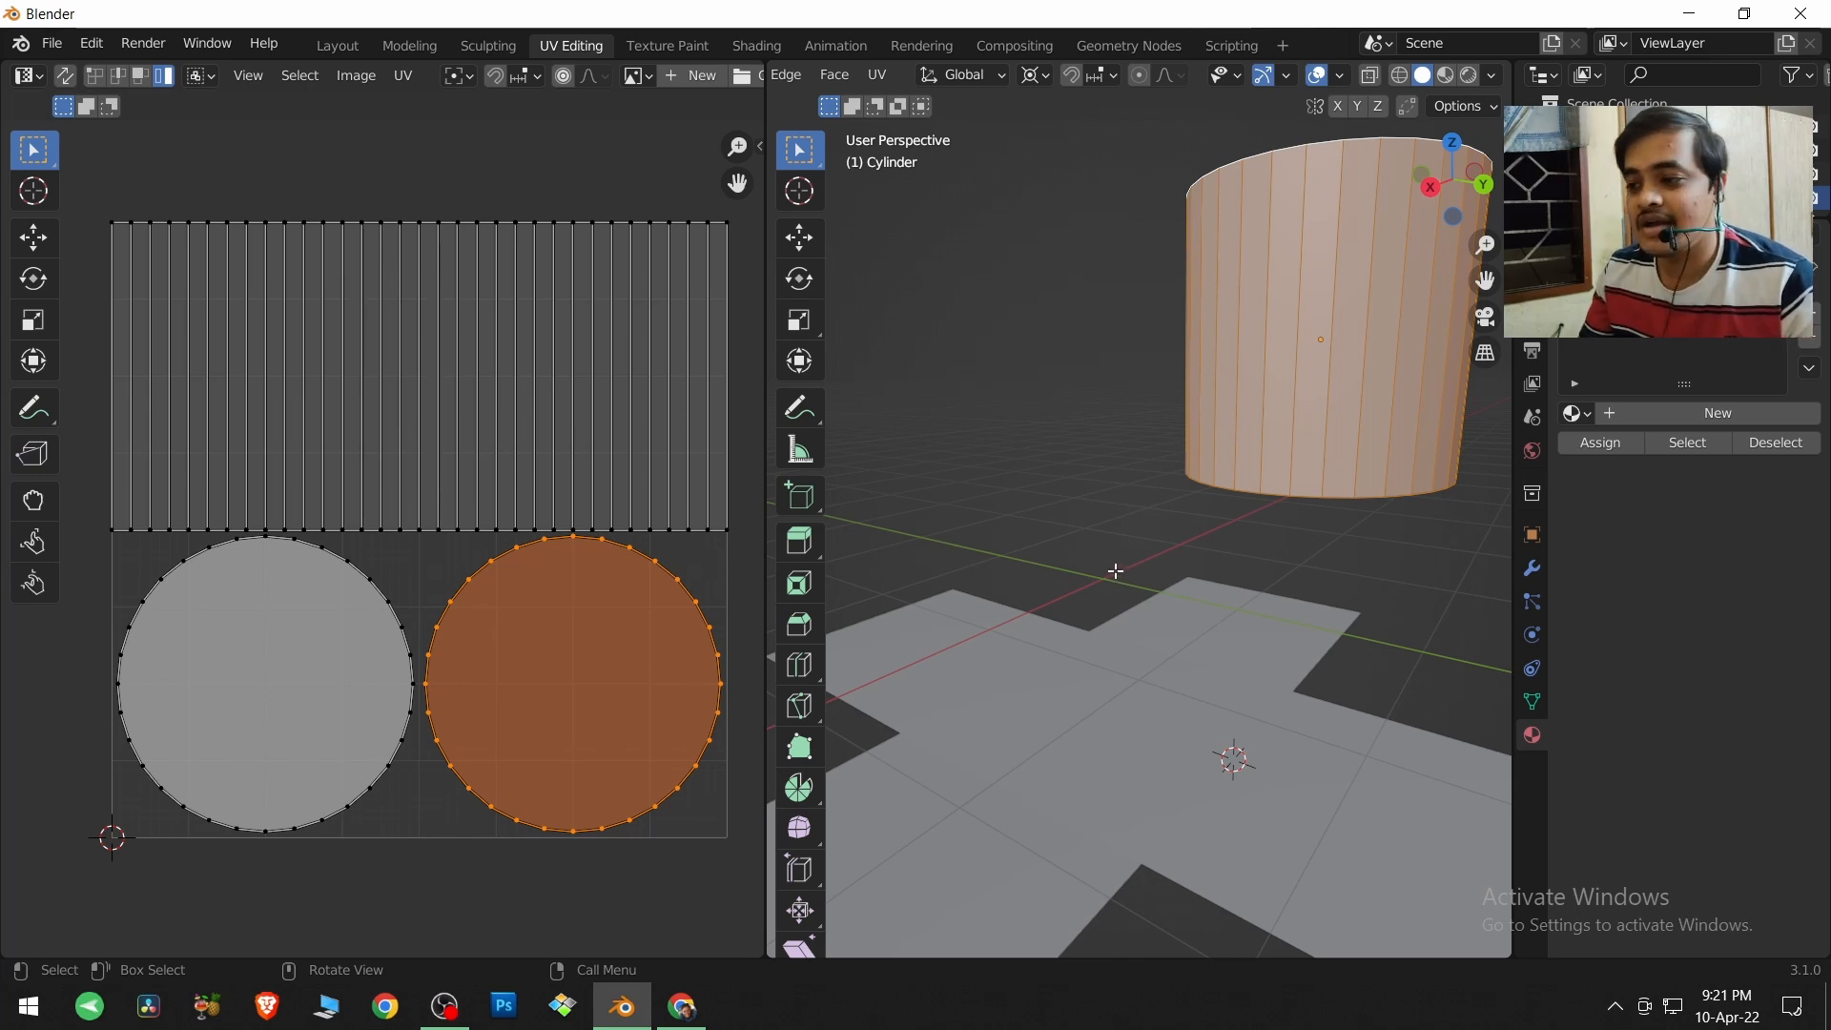
{"action": "middle_click_drag", "start_coordinate": [1115, 570], "coordinate": [1111, 556]}
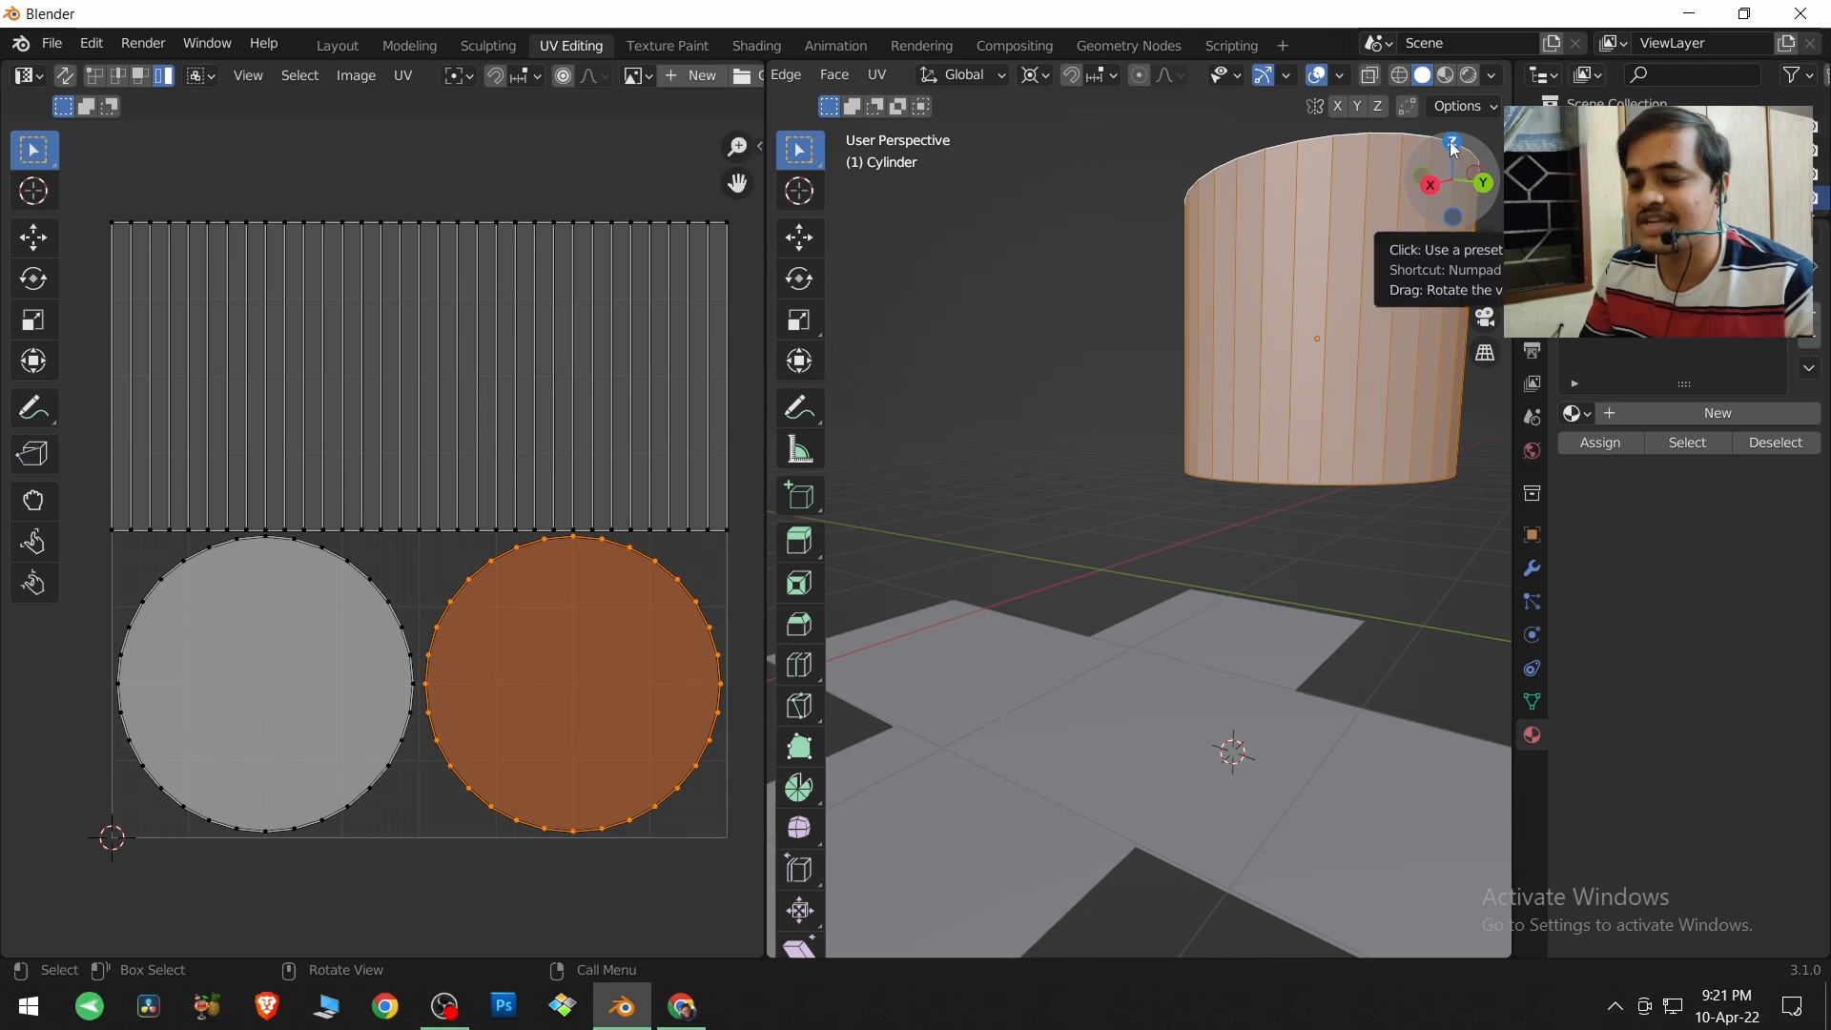
{"action": "mouse_move", "coordinate": [666, 433]}
{"action": "middle_mouse_down"}
{"action": "mouse_move", "coordinate": [729, 473]}
{"action": "mouse_move", "coordinate": [675, 459]}
{"action": "mouse_move", "coordinate": [662, 424]}
{"action": "middle_mouse_up"}
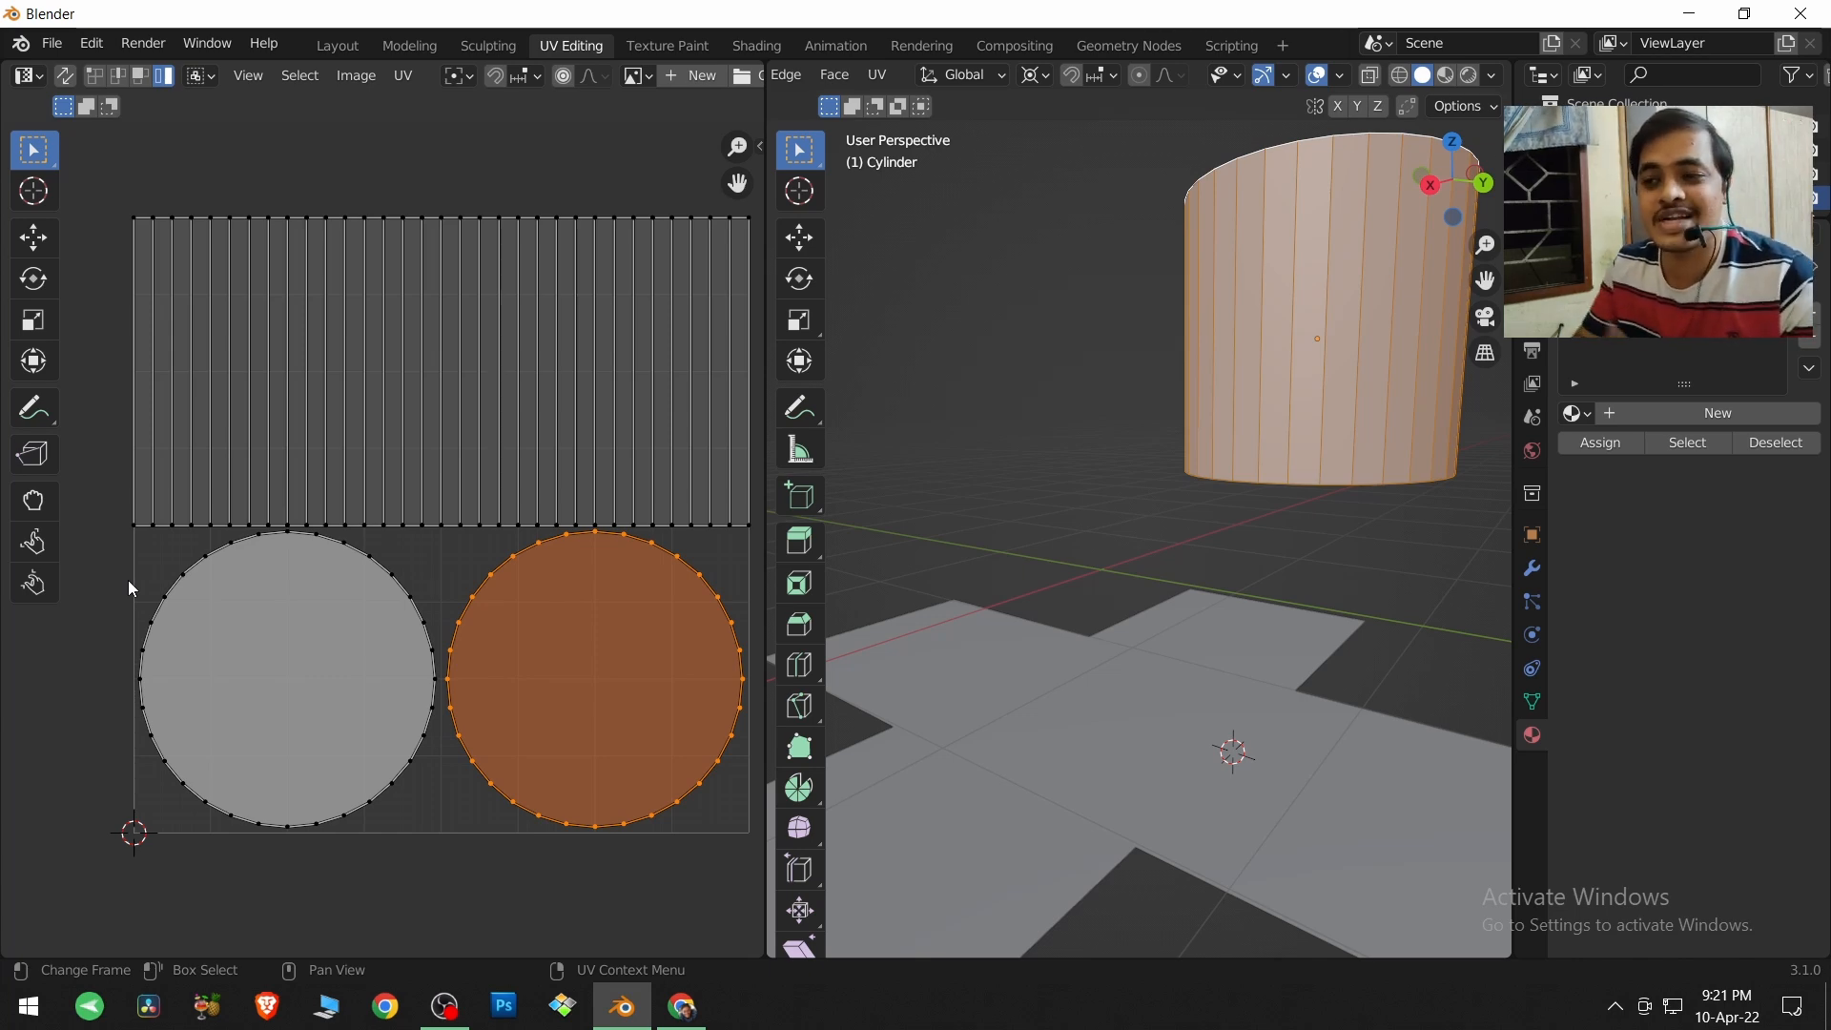
{"action": "middle_click_drag", "start_coordinate": [244, 600], "coordinate": [208, 615]}
Deselect the cylinder's faces, return to Object Mode and add a Monkey mesh to the scene.
{"action": "left_click", "coordinate": [1033, 464]}
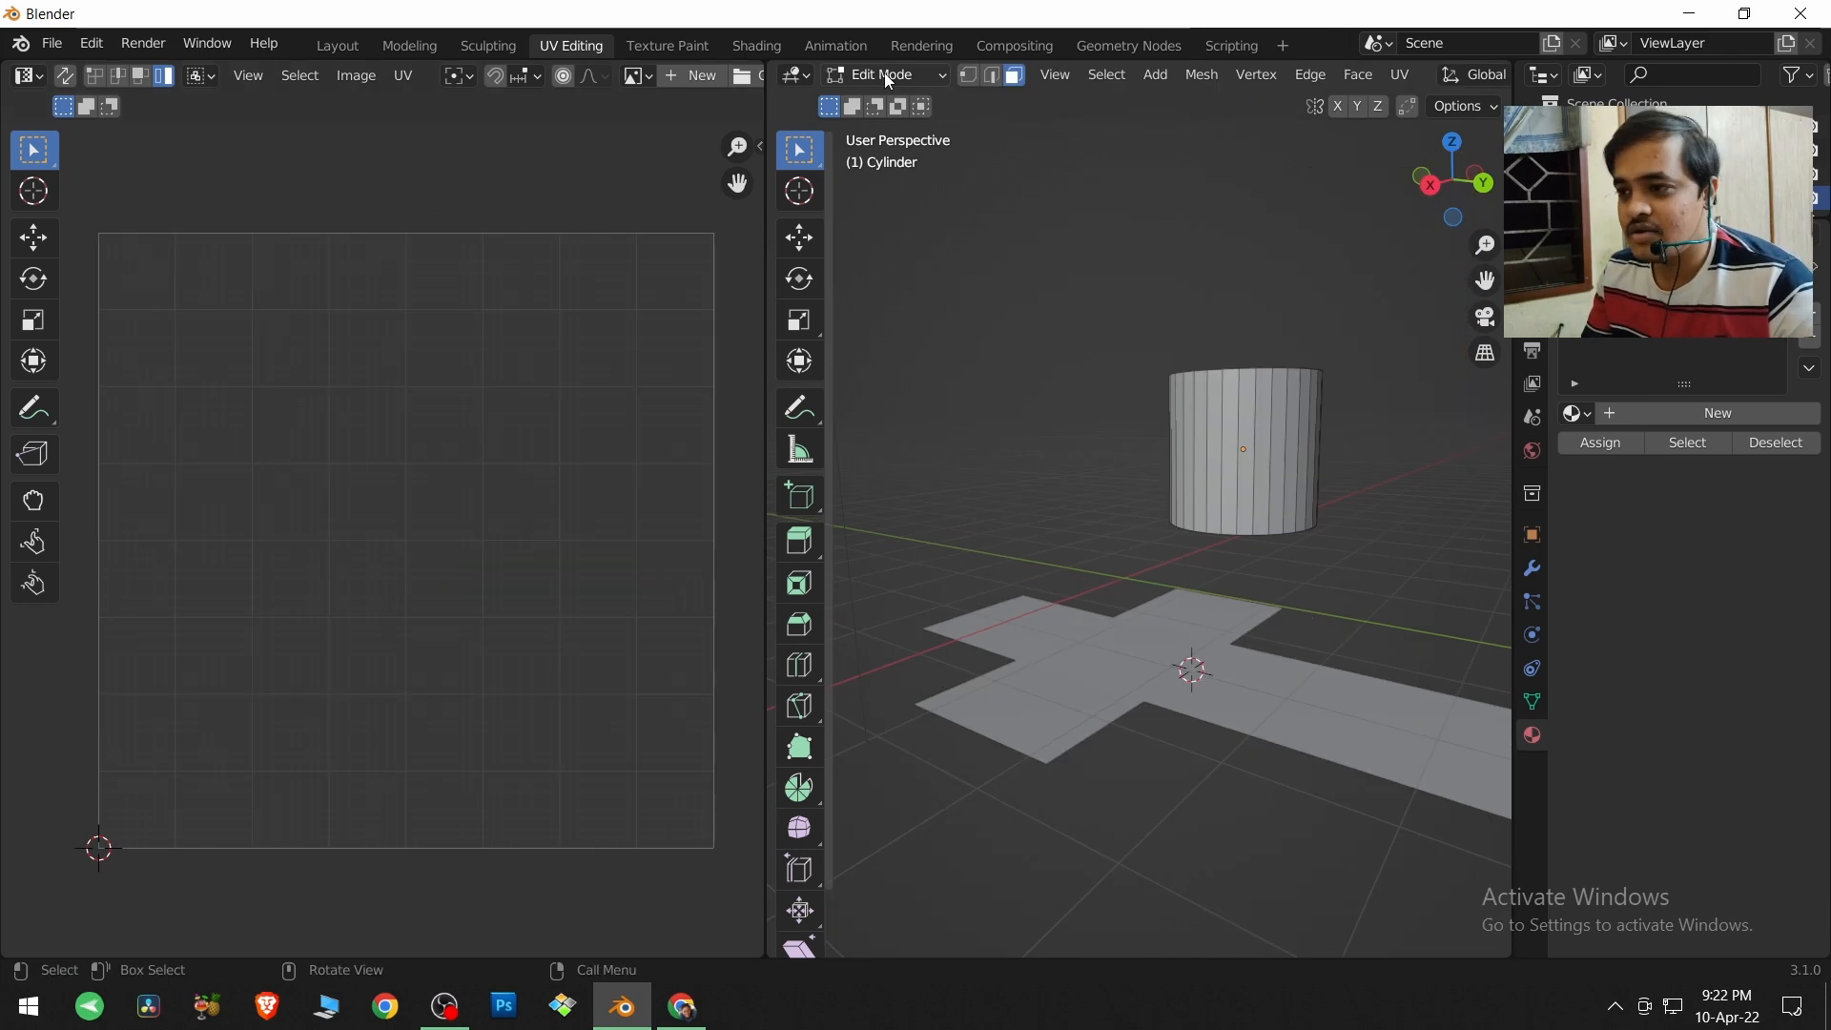
{"action": "left_click", "coordinate": [887, 76]}
{"action": "left_click", "coordinate": [884, 93]}
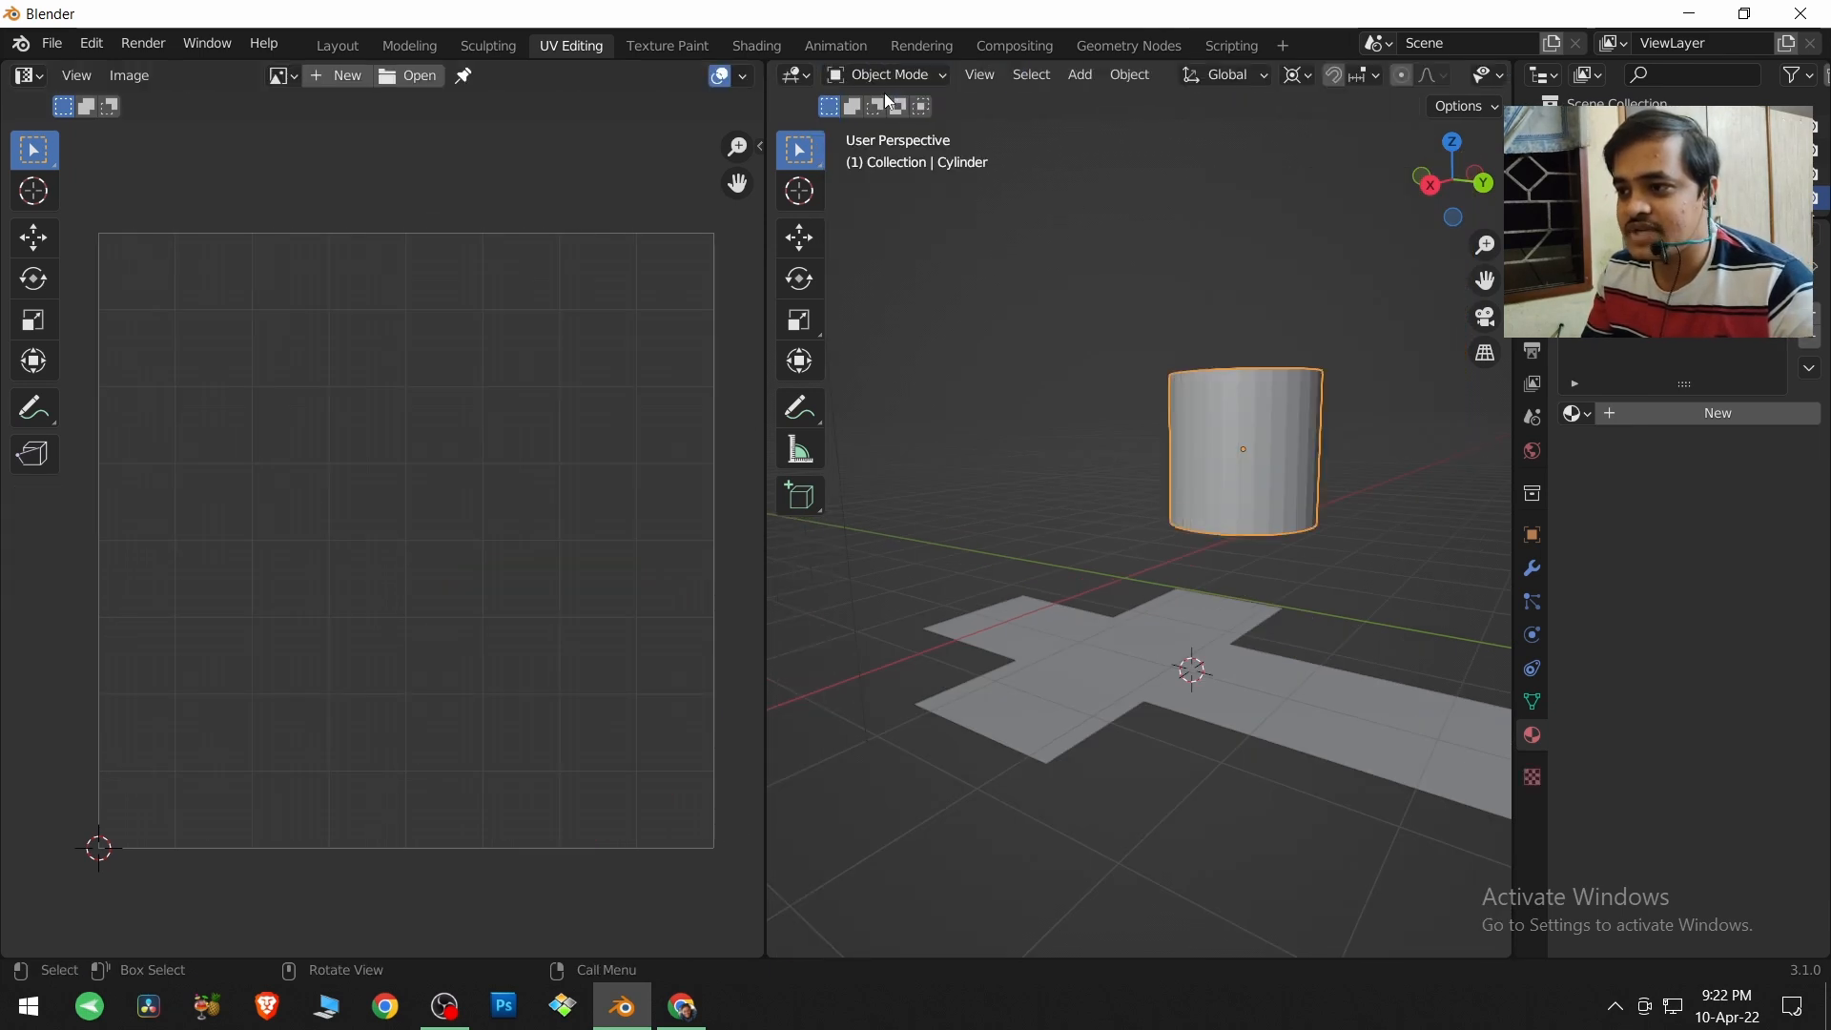
{"action": "left_click", "coordinate": [1081, 76]}
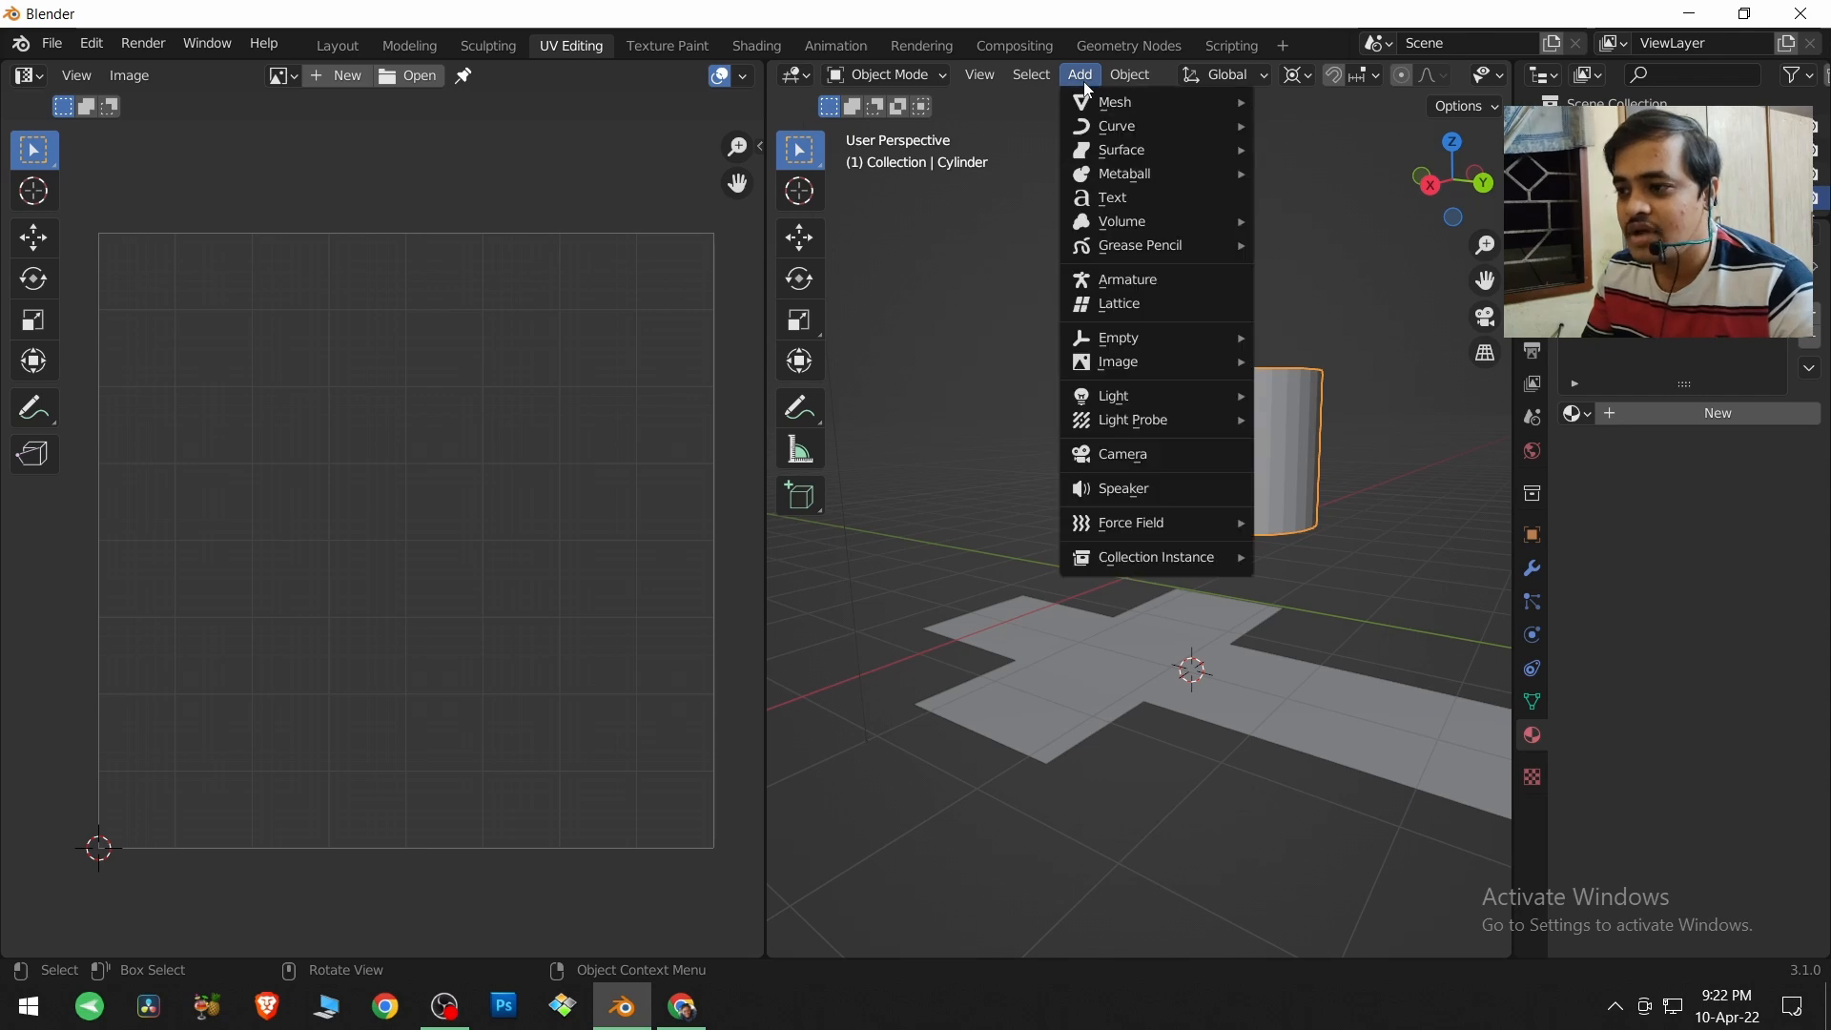
{"action": "mouse_move", "coordinate": [1102, 101]}
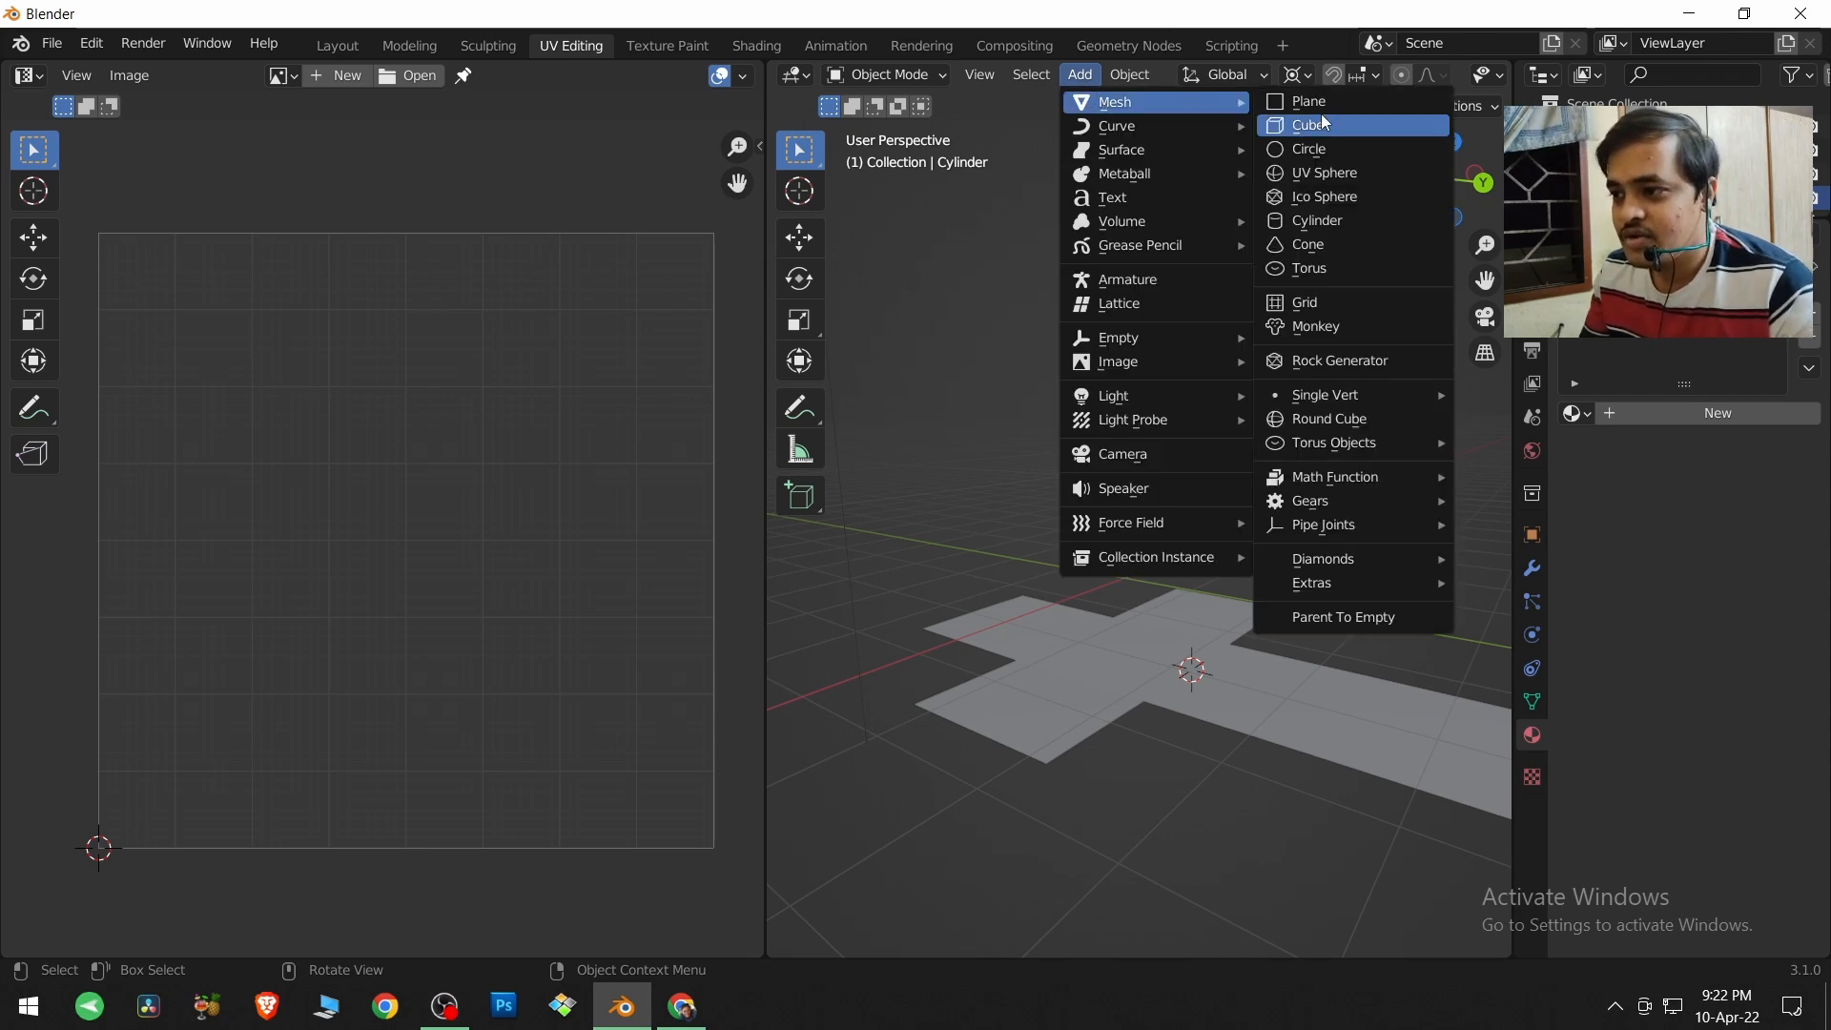
{"action": "left_click", "coordinate": [1323, 327]}
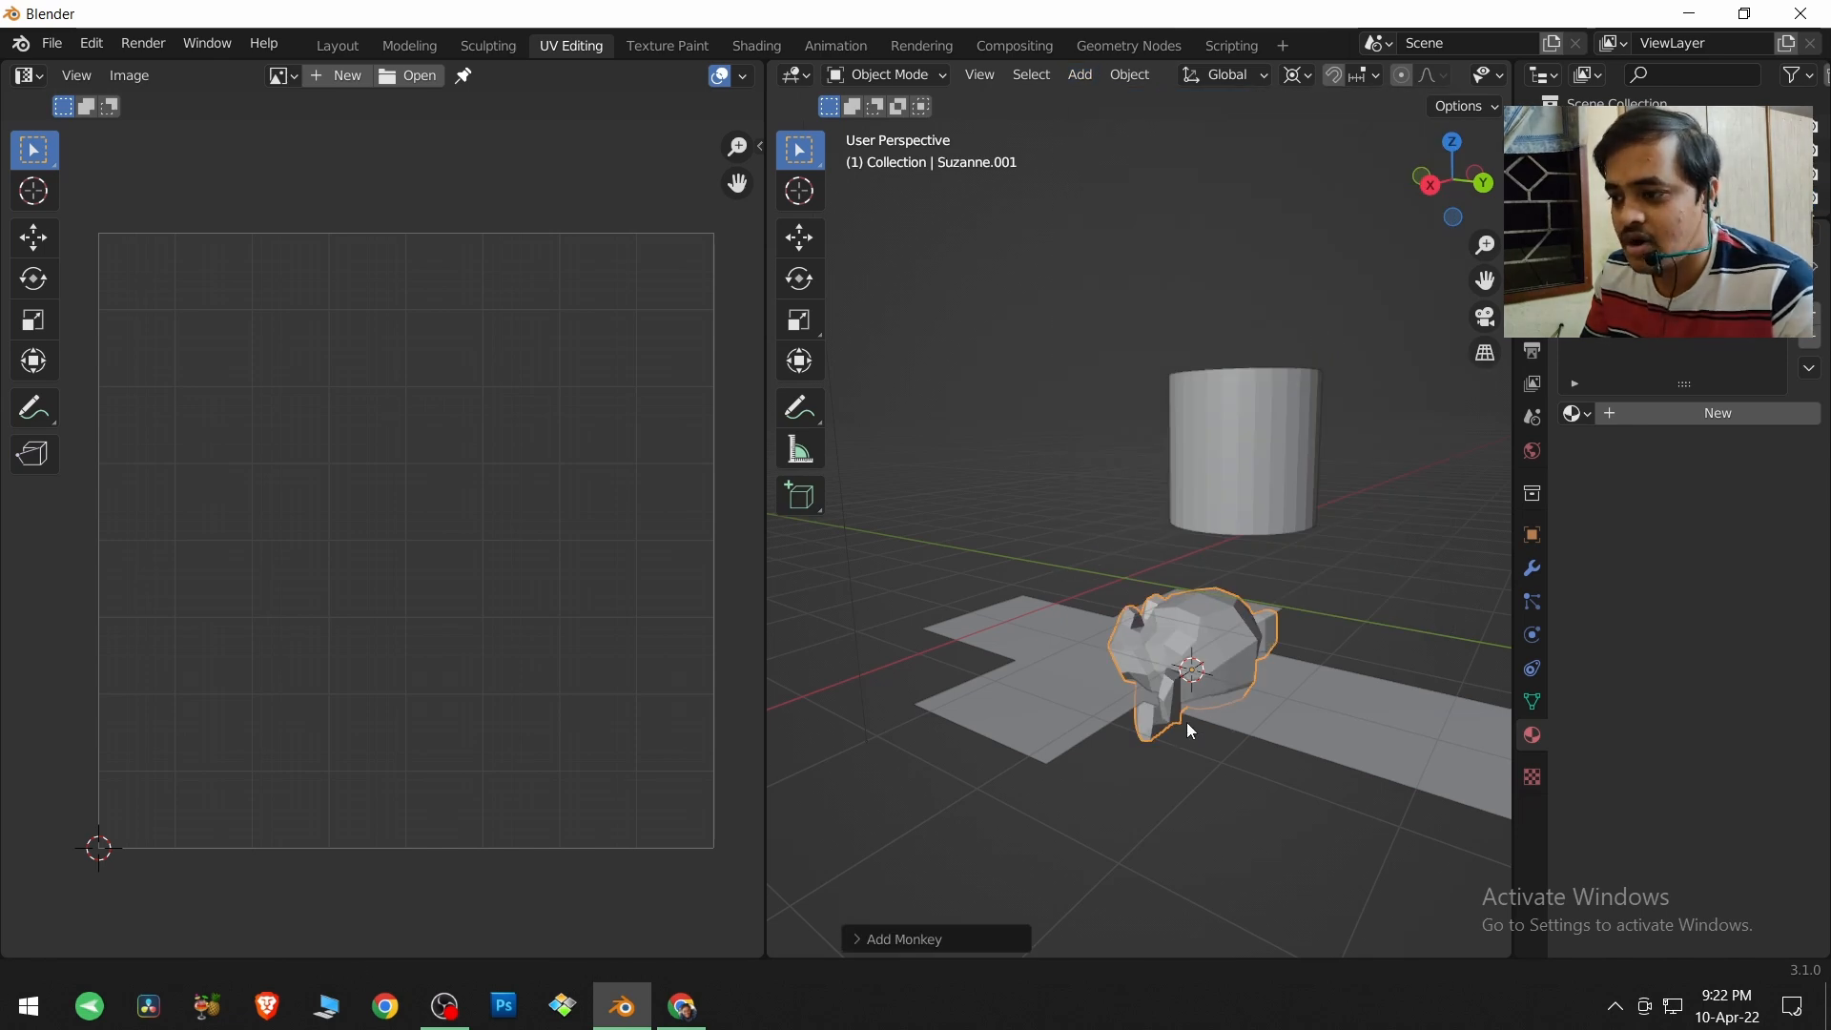
Delete the flat, unfolded cube lying beneath the monkey head.
{"action": "middle_click_drag", "start_coordinate": [1139, 750], "coordinate": [1170, 658]}
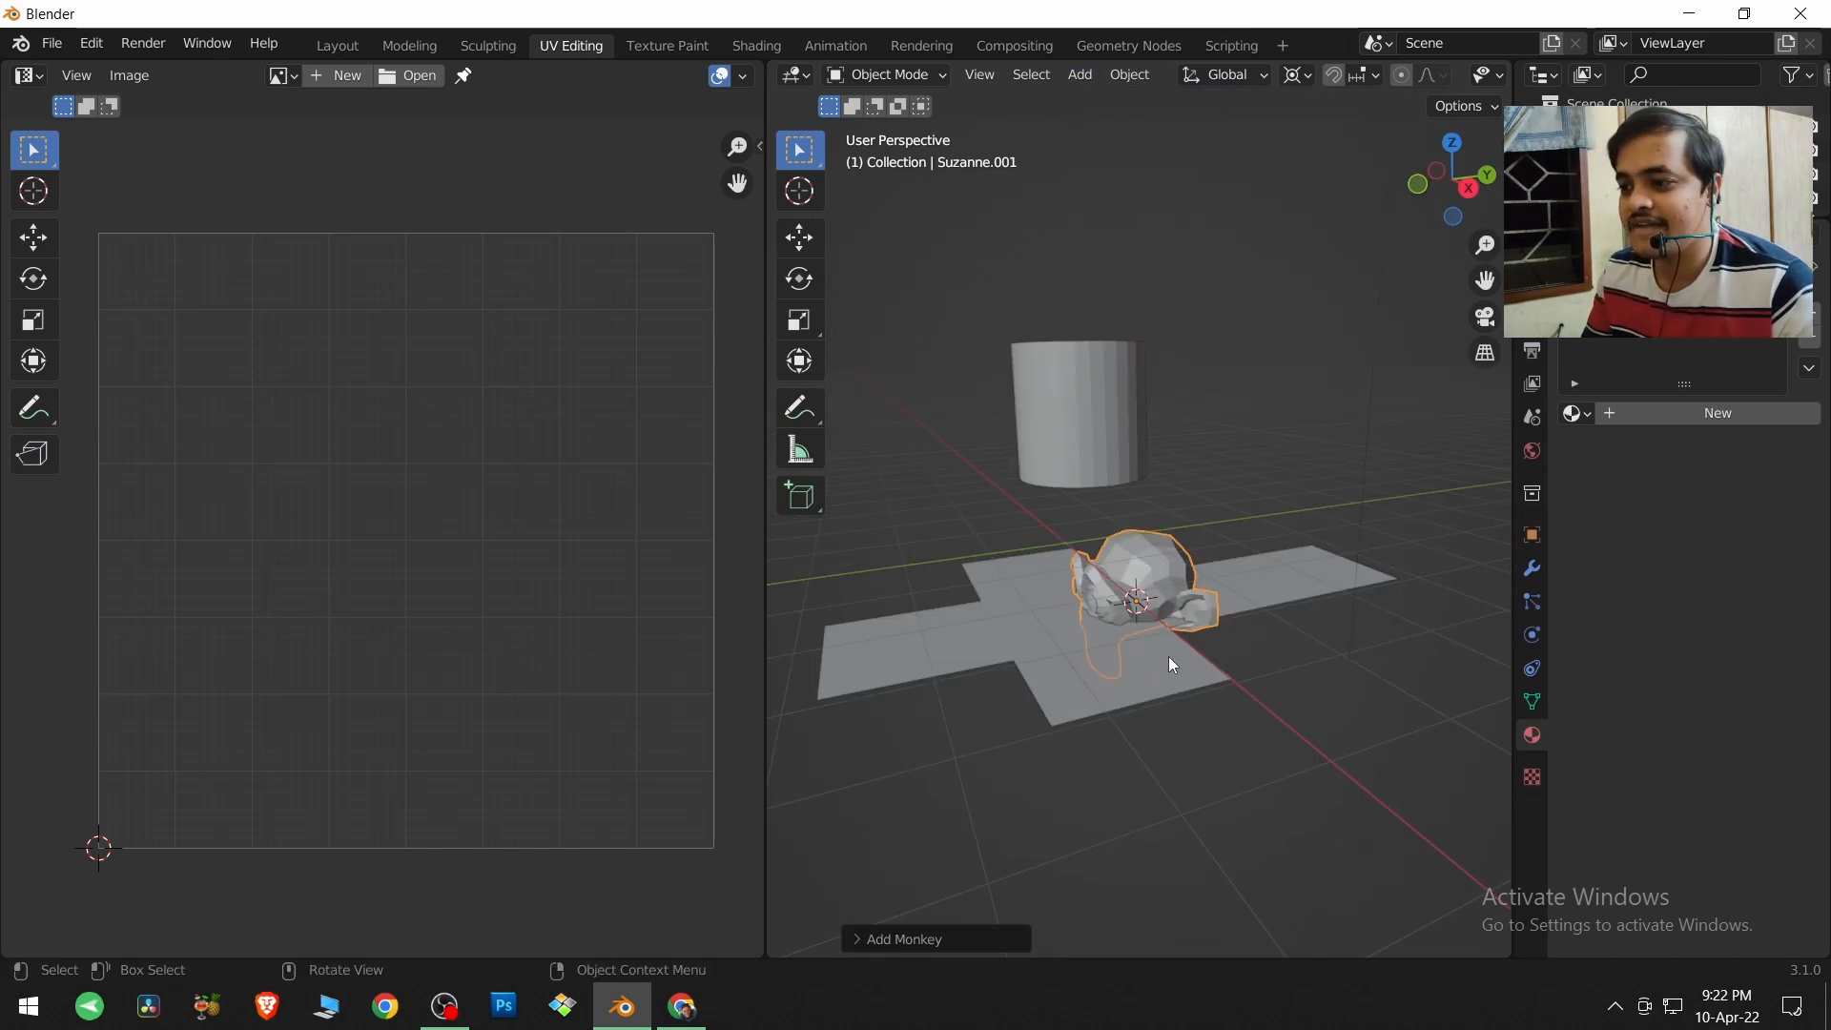
{"action": "left_click", "coordinate": [1170, 658]}
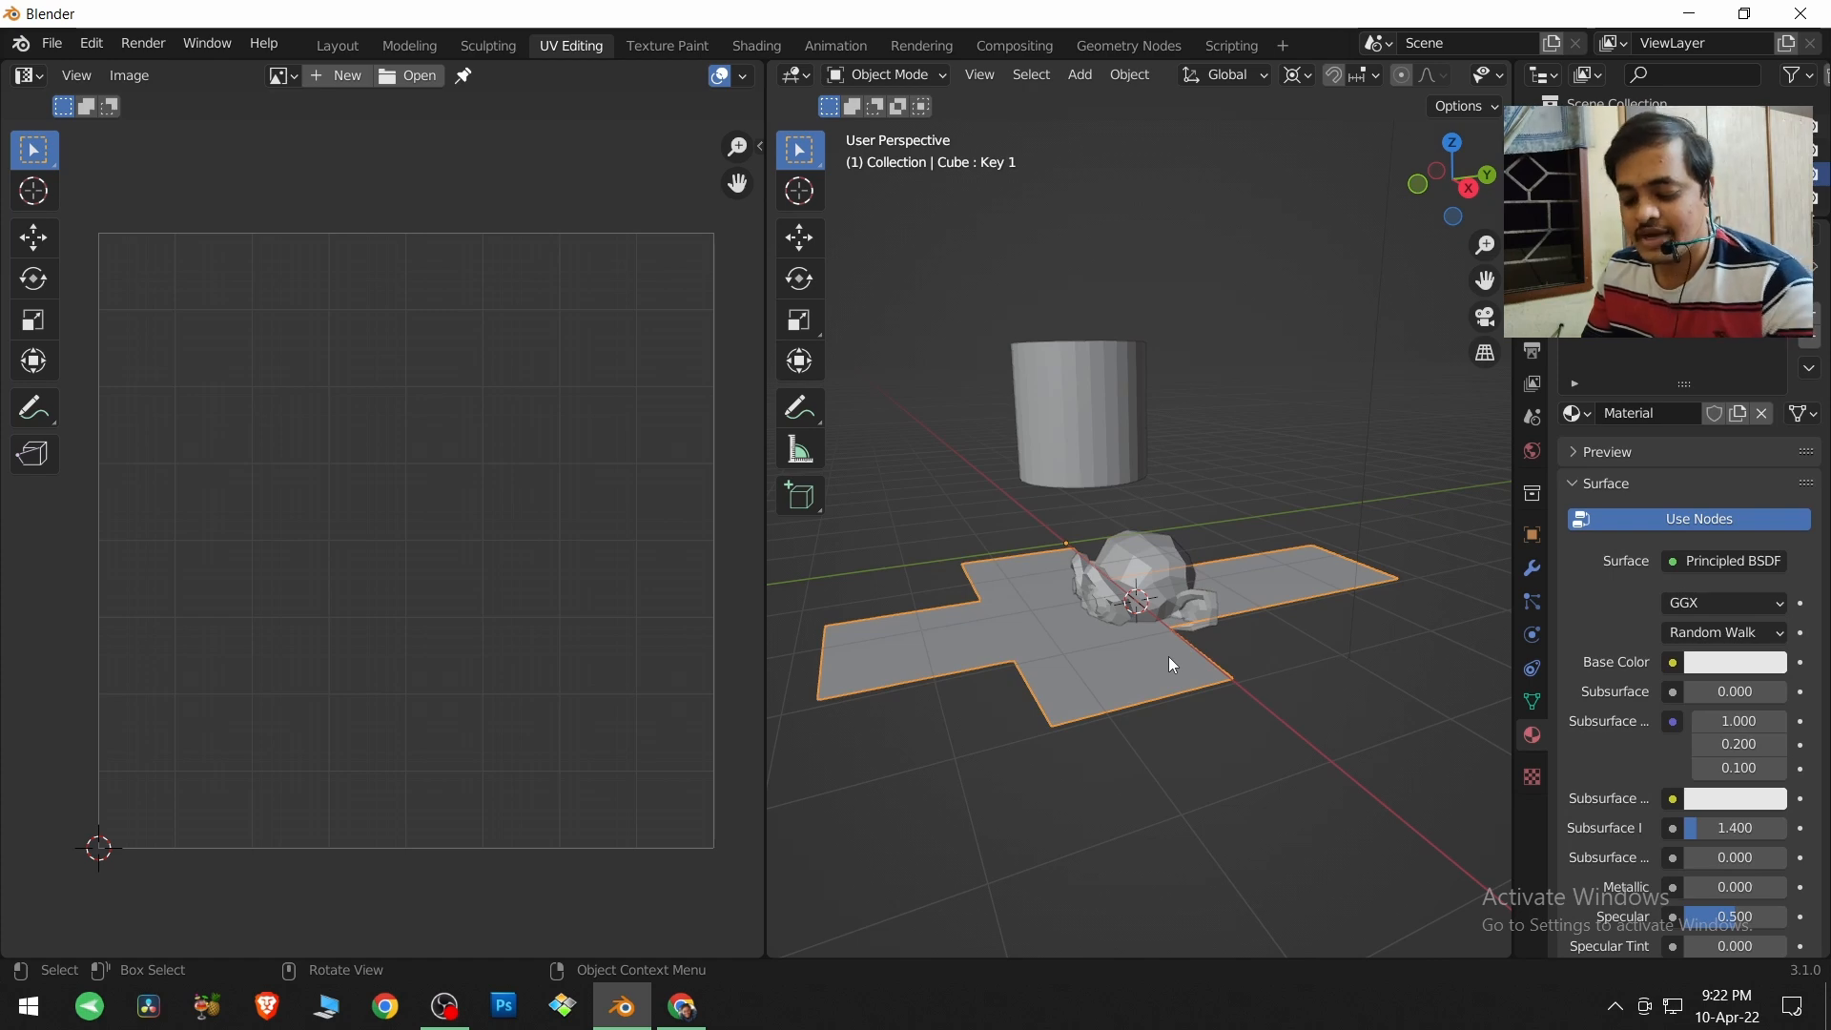
{"action": "key", "text": "Delete"}
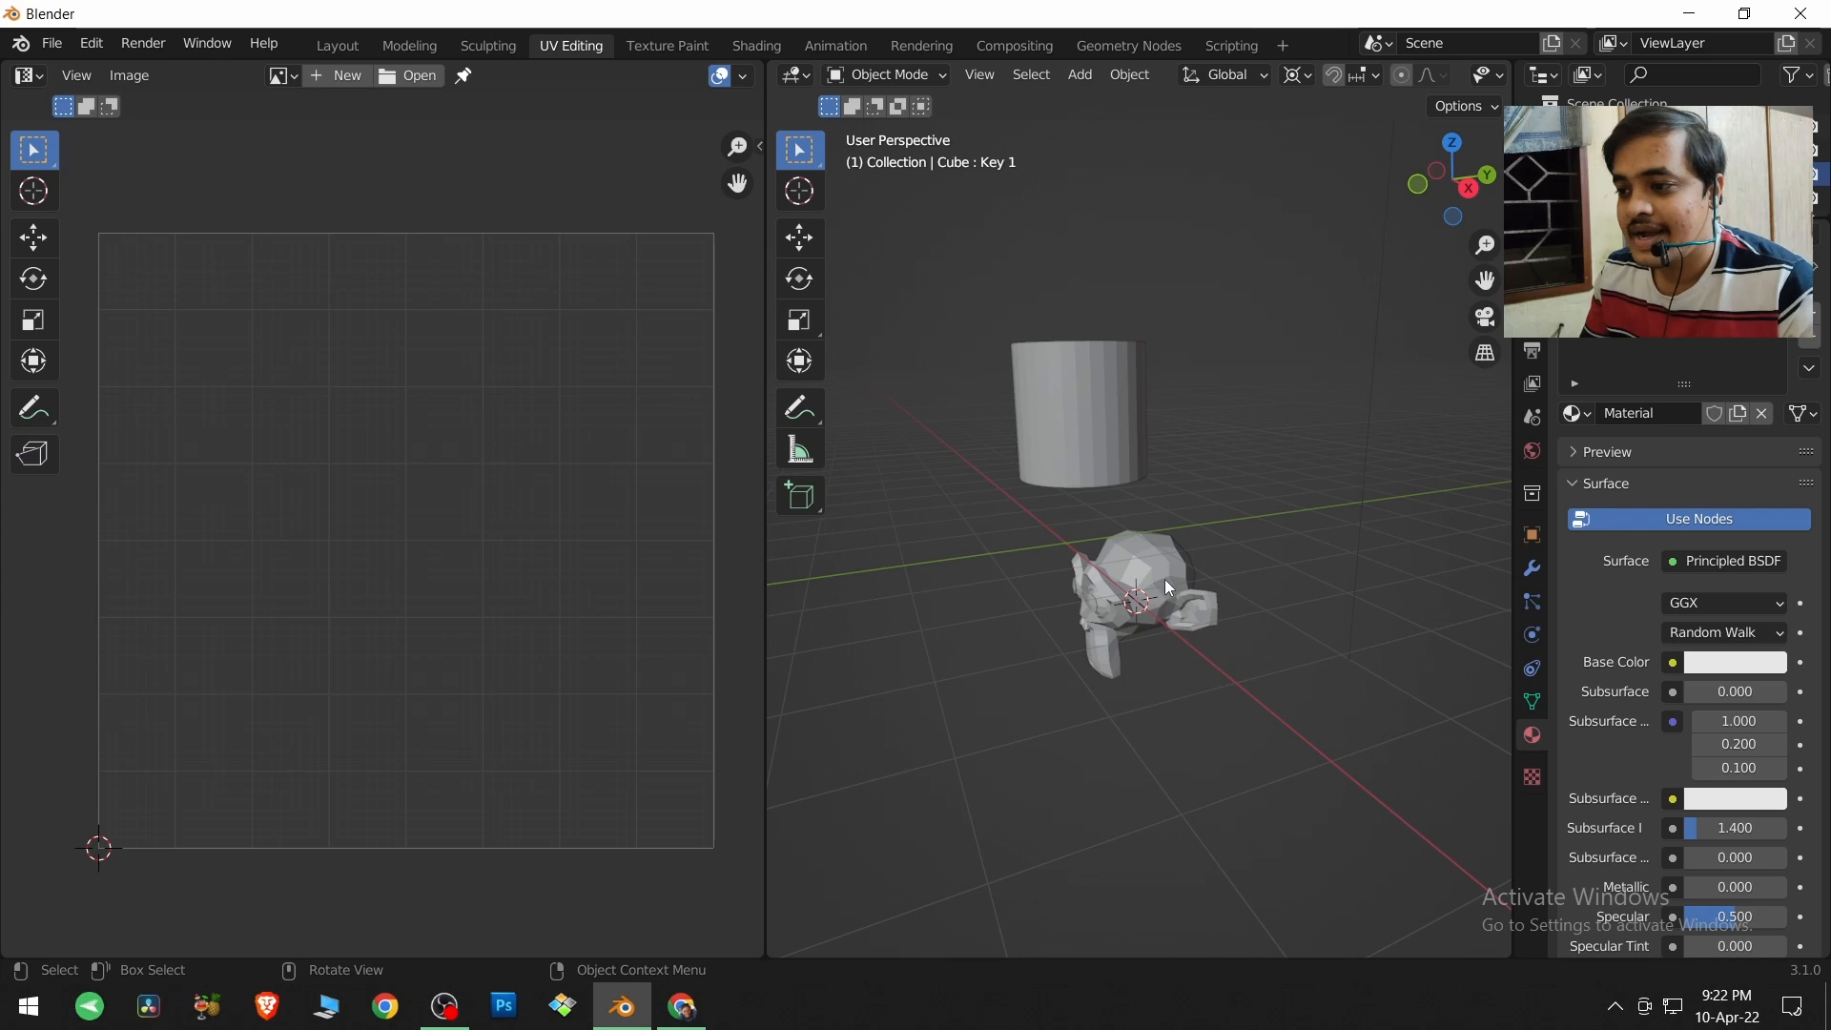
Select the monkey head and enter Edit Mode on it.
{"action": "left_click", "coordinate": [1173, 612]}
{"action": "scroll", "coordinate": [1182, 631], "scroll_direction": "up", "scroll_amount": 5}
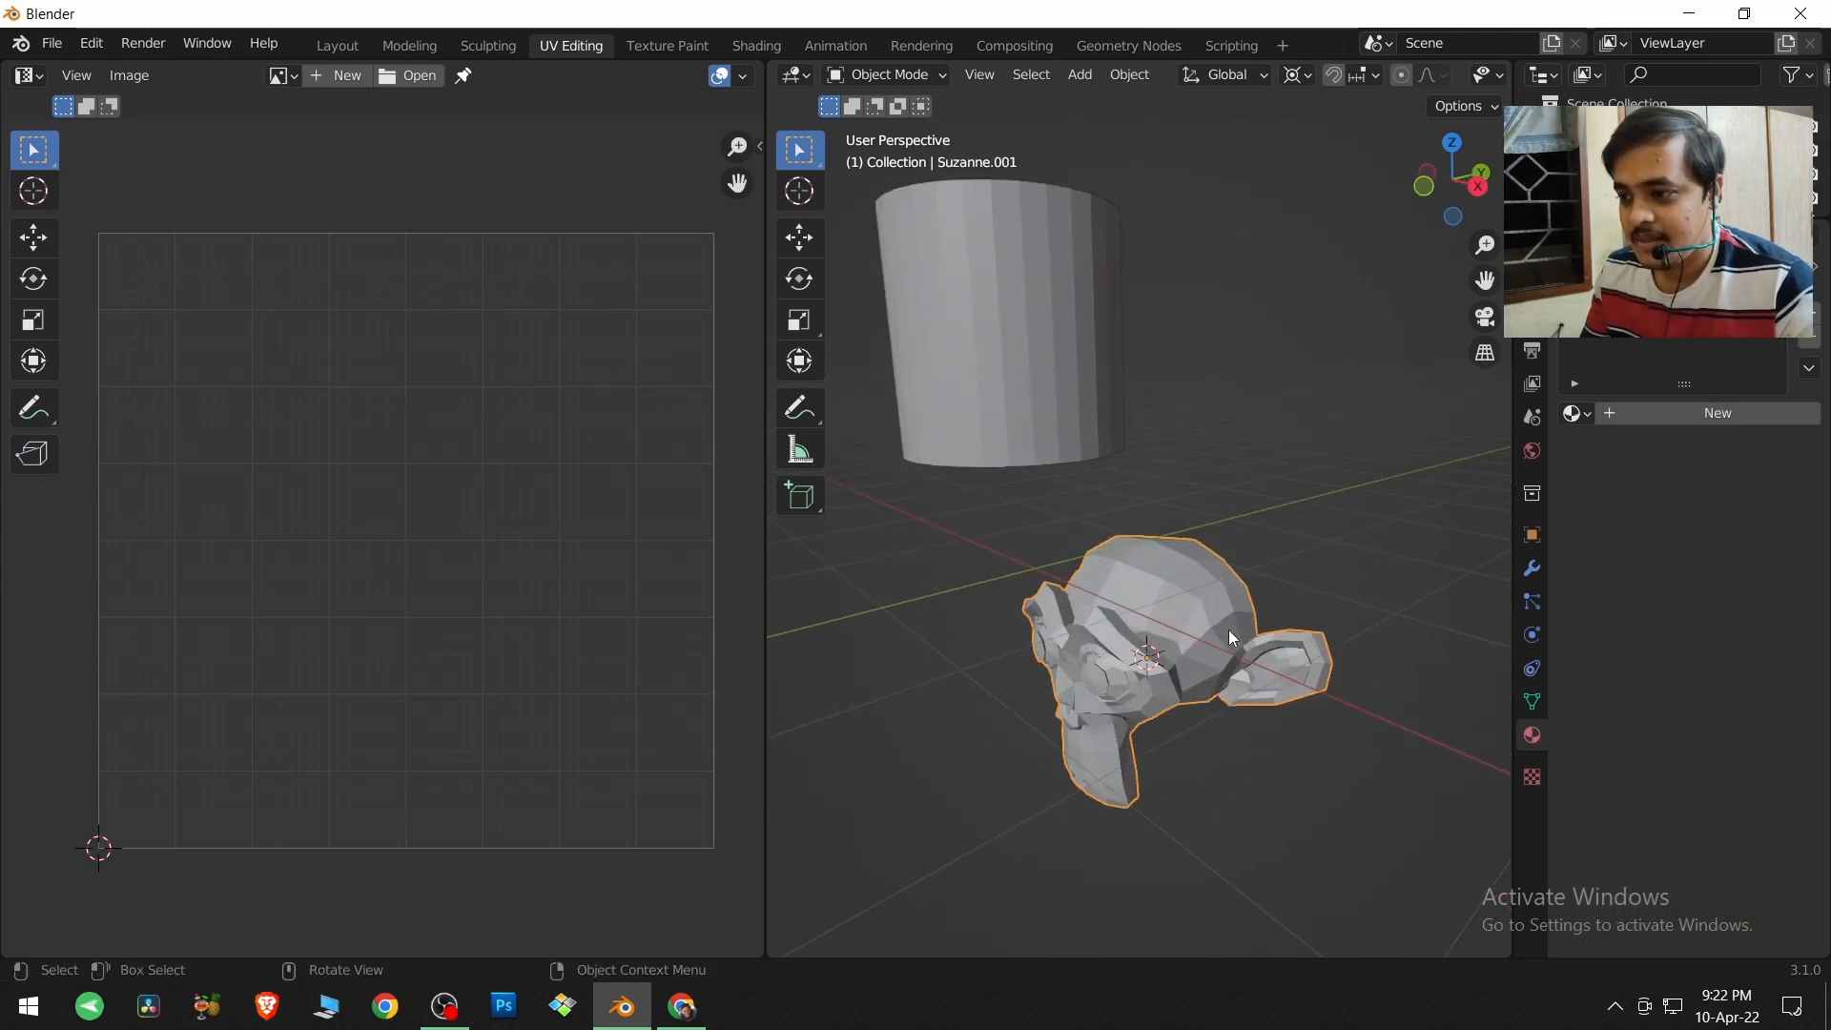
{"action": "middle_click_drag", "start_coordinate": [1228, 629], "coordinate": [1250, 569]}
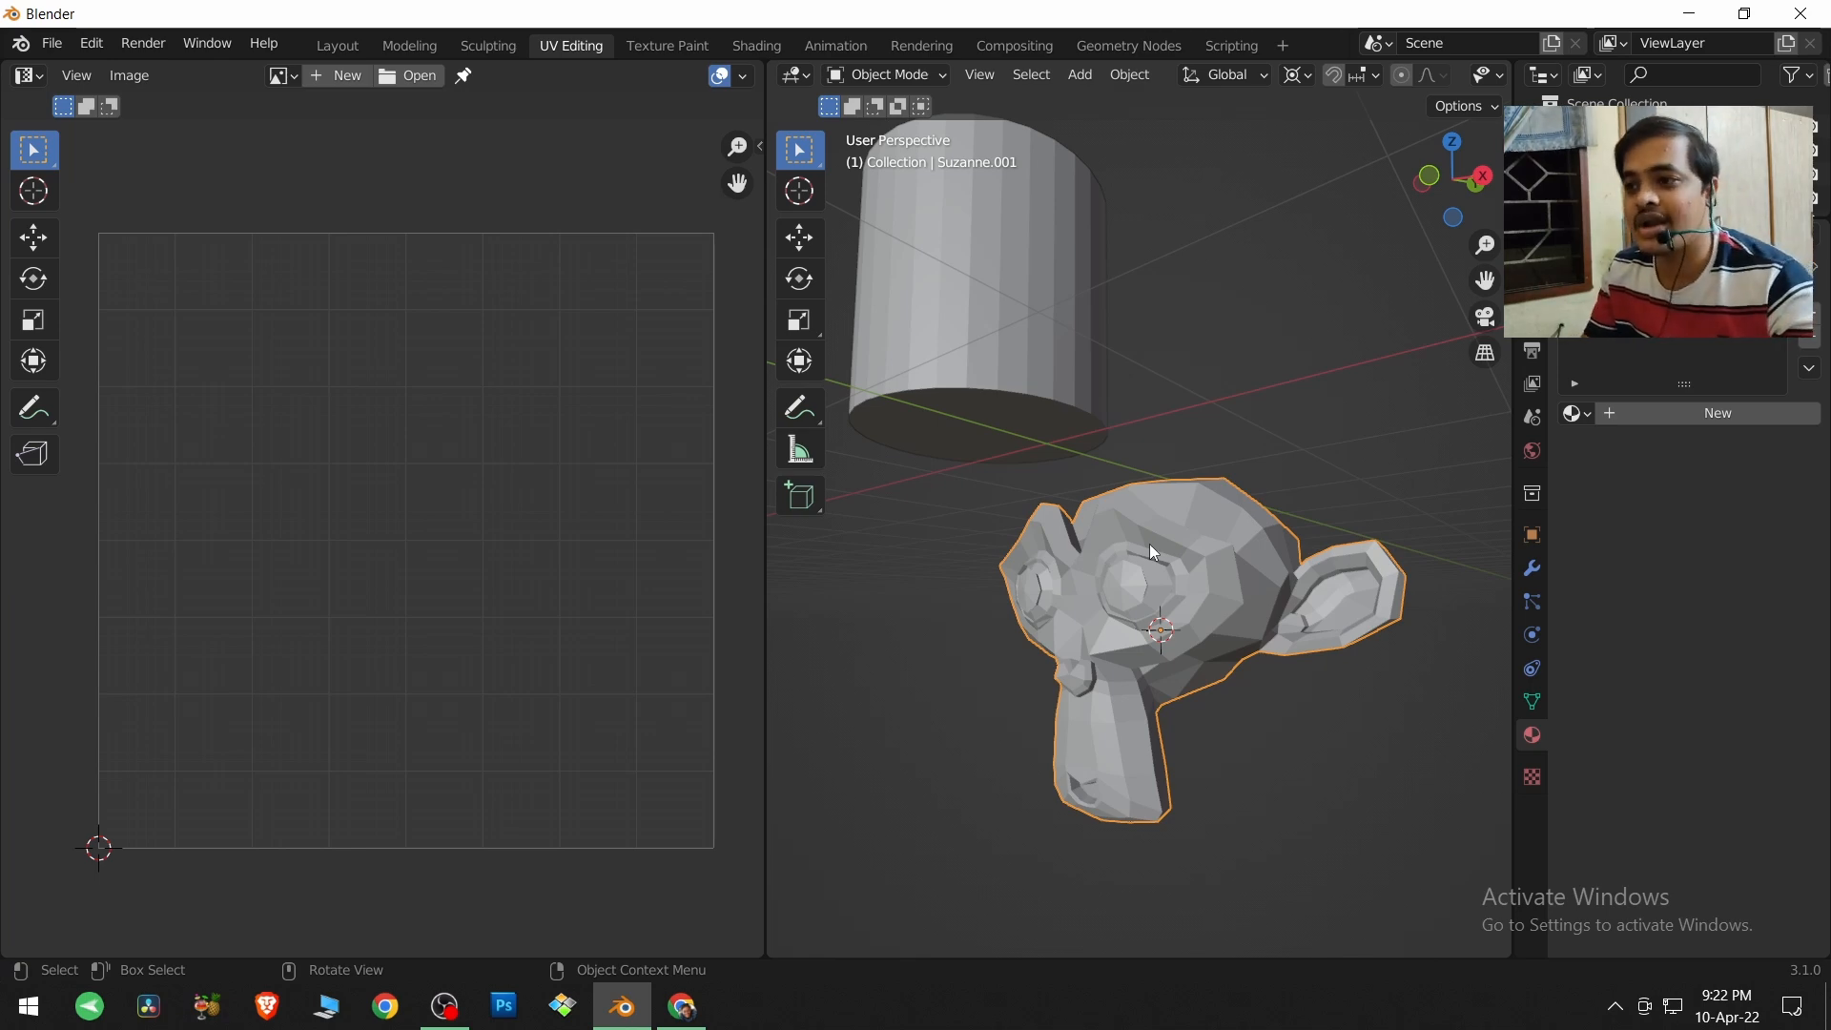
{"action": "left_click", "coordinate": [939, 73]}
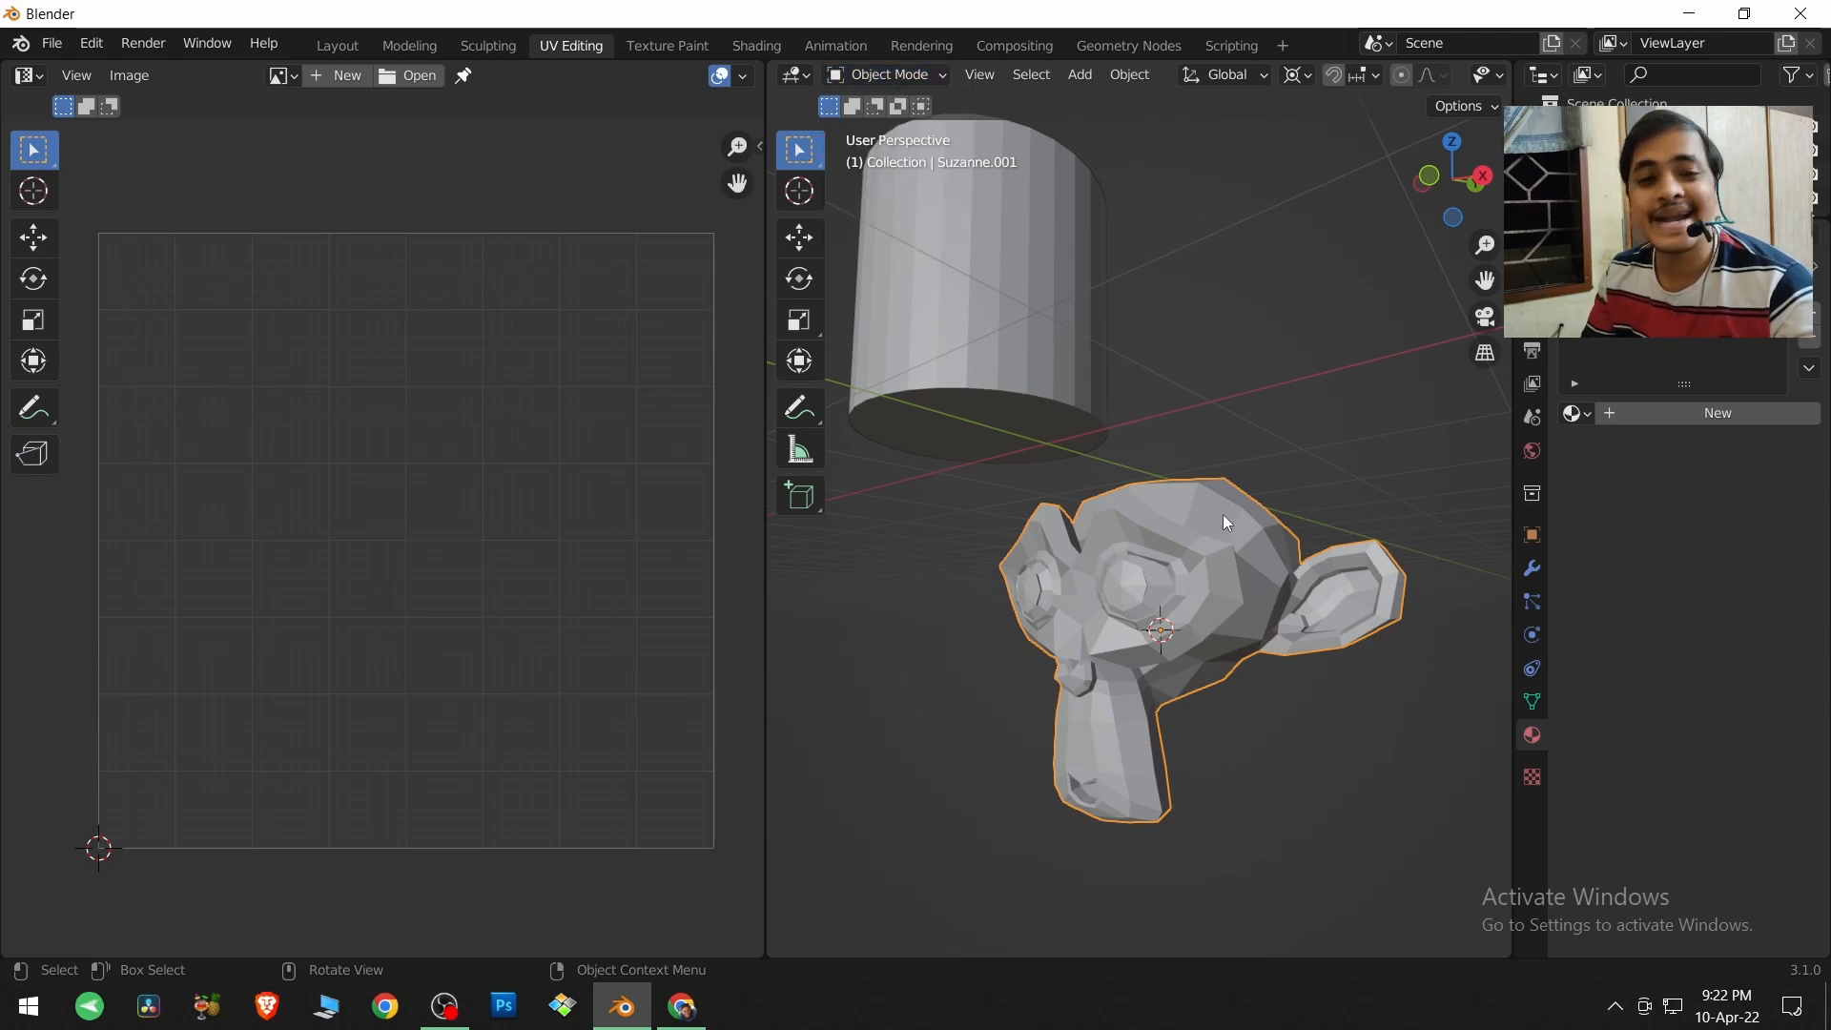
{"action": "key", "text": "Tab"}
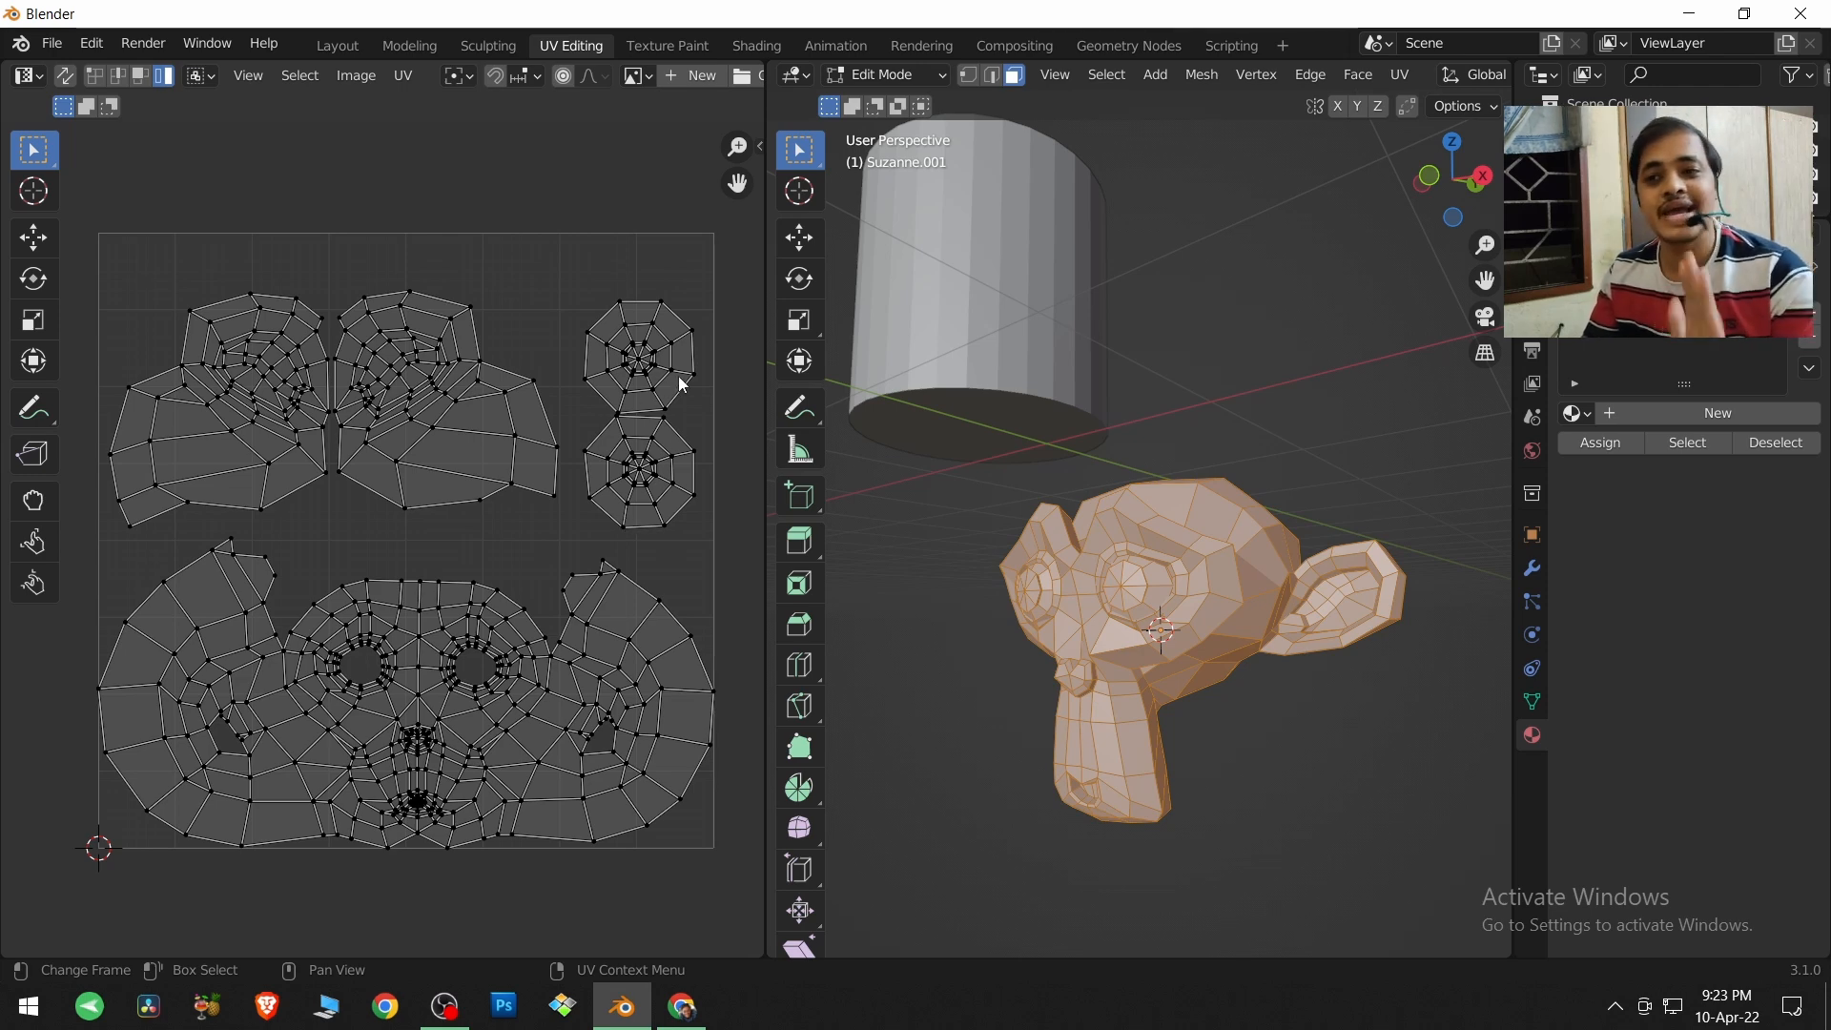
Box-select the upper circular eye island in the UV layout, then select single faces below and on the monkey's eye.
{"action": "left_click_drag", "start_coordinate": [572, 277], "coordinate": [707, 411]}
{"action": "left_click", "coordinate": [1050, 631]}
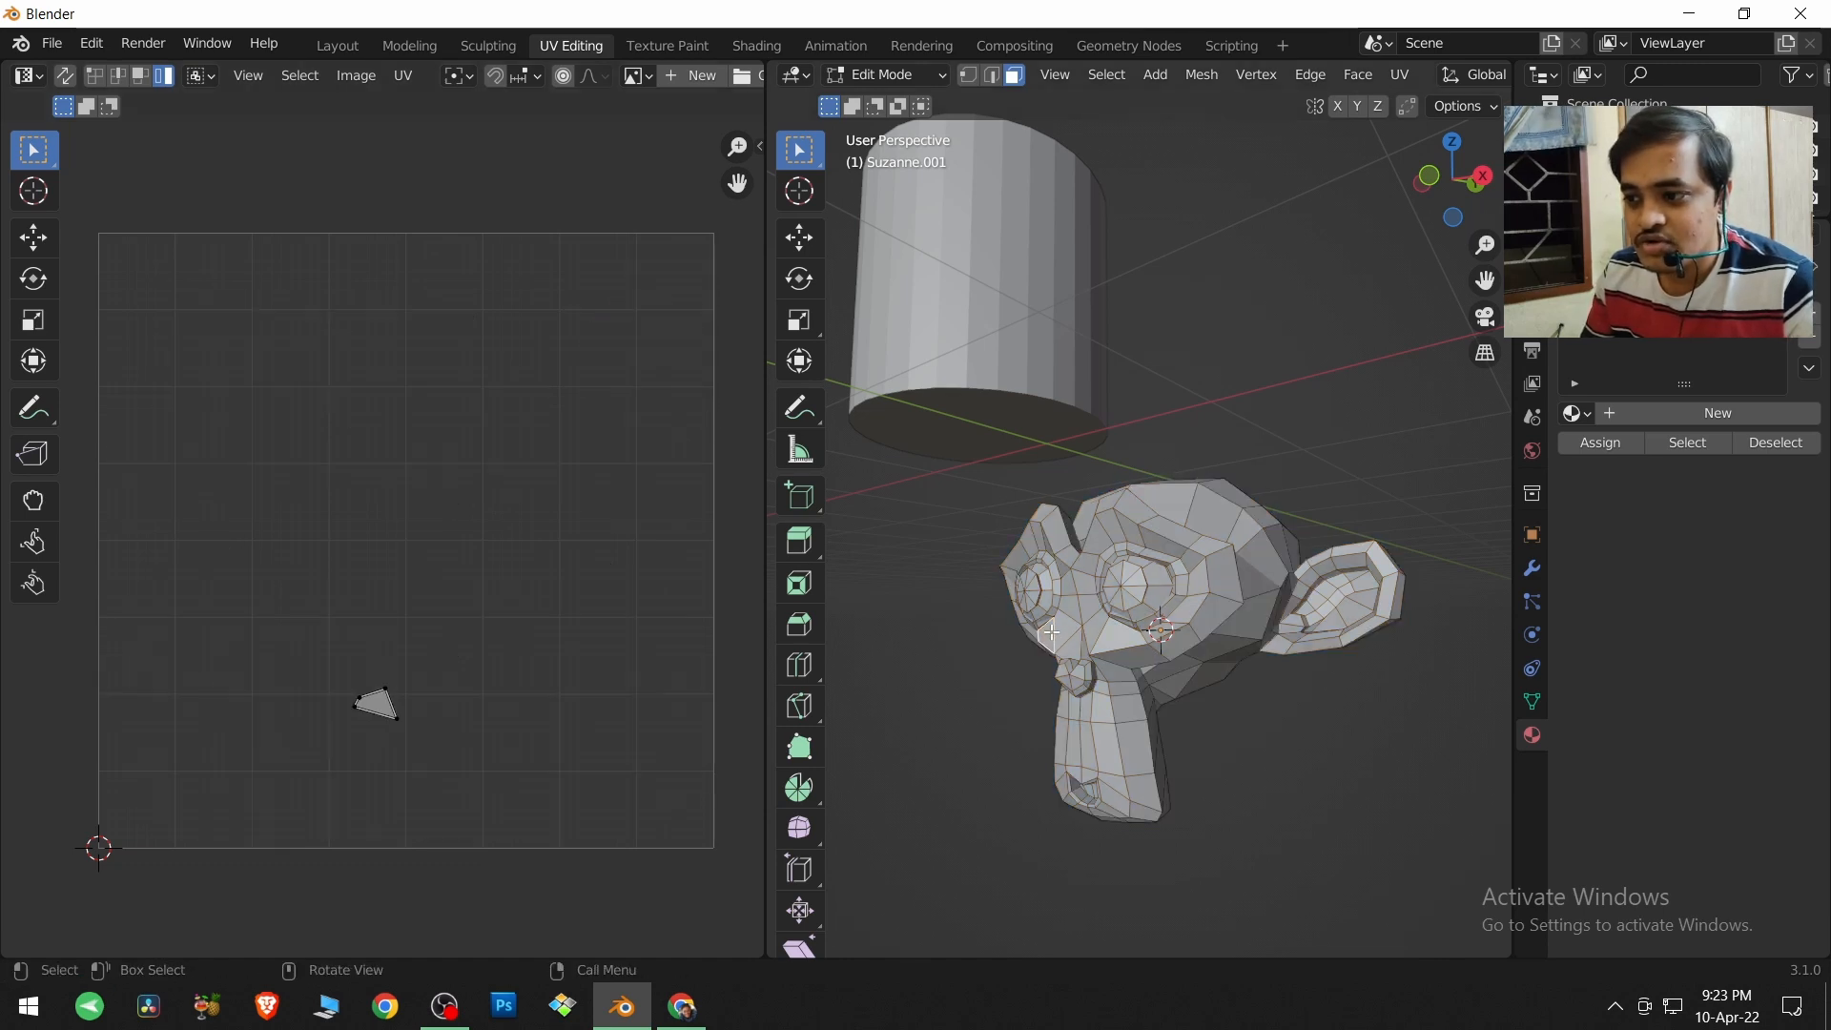
{"action": "left_click", "coordinate": [1037, 588]}
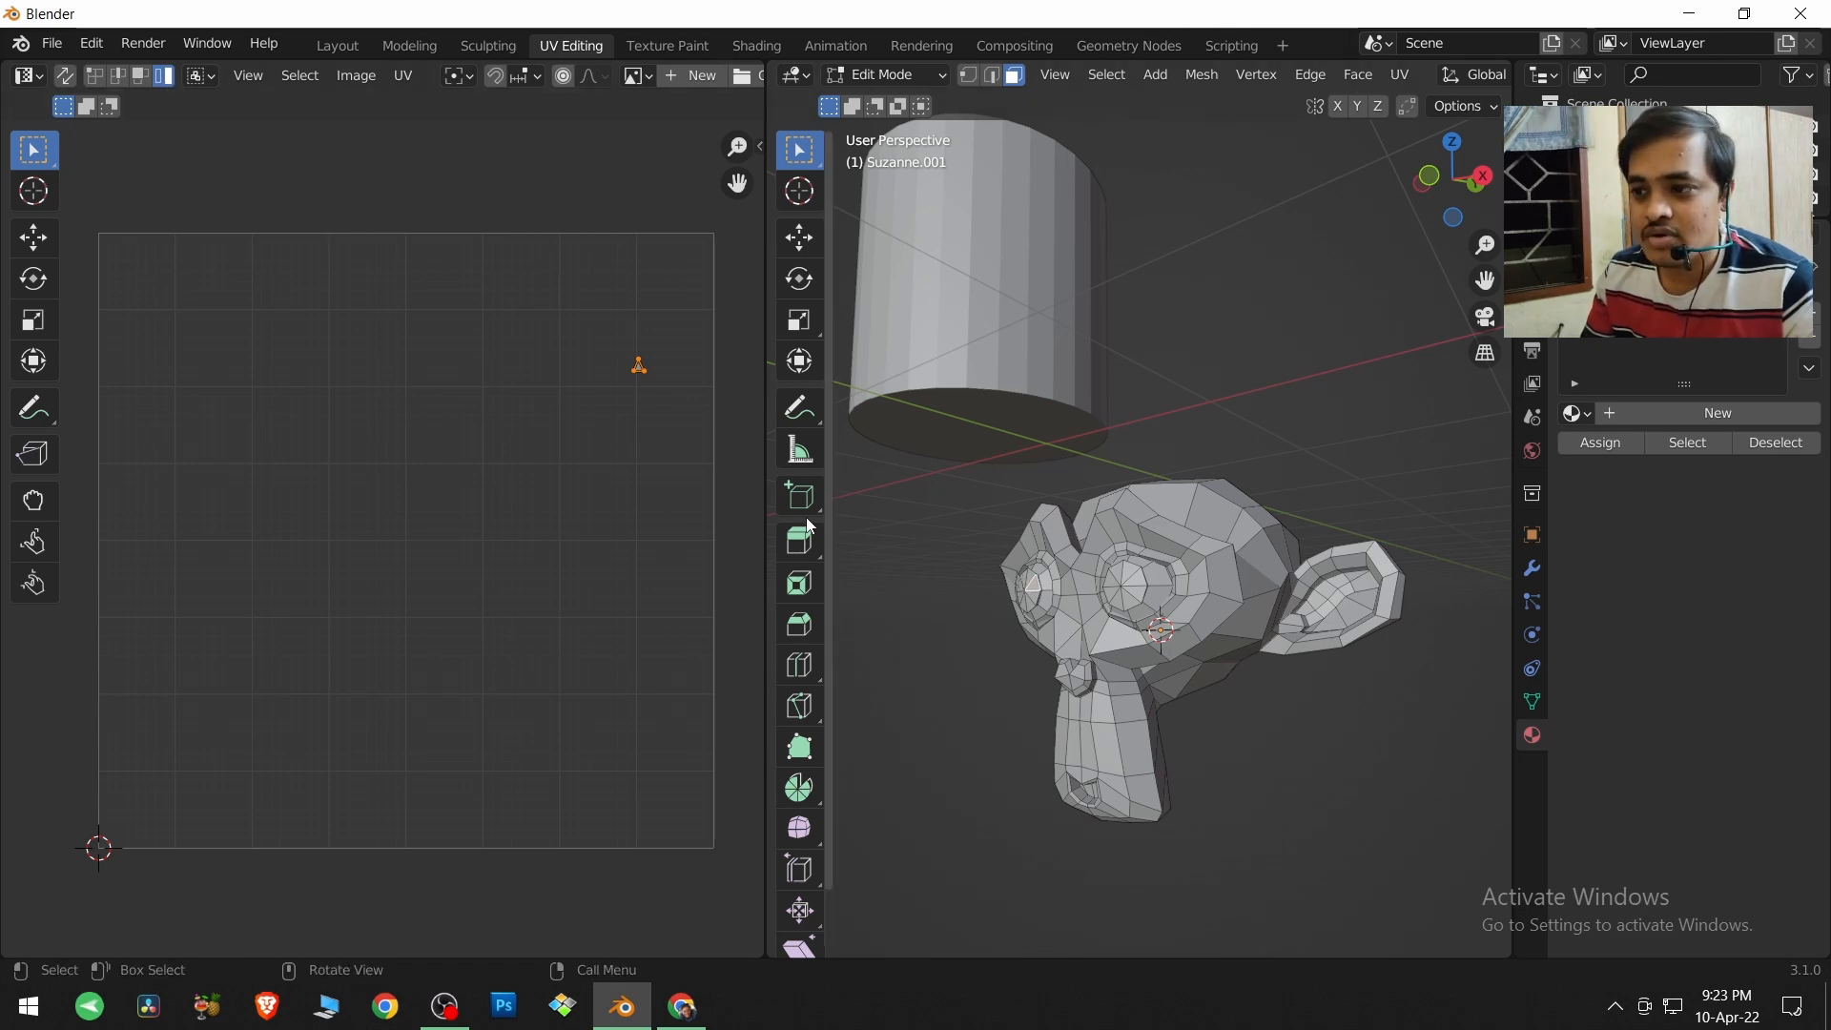
Enable UV Sync Selection, box-select the upper circular eye island and compare it with the matching eye on the monkey.
{"action": "left_click", "coordinate": [71, 80]}
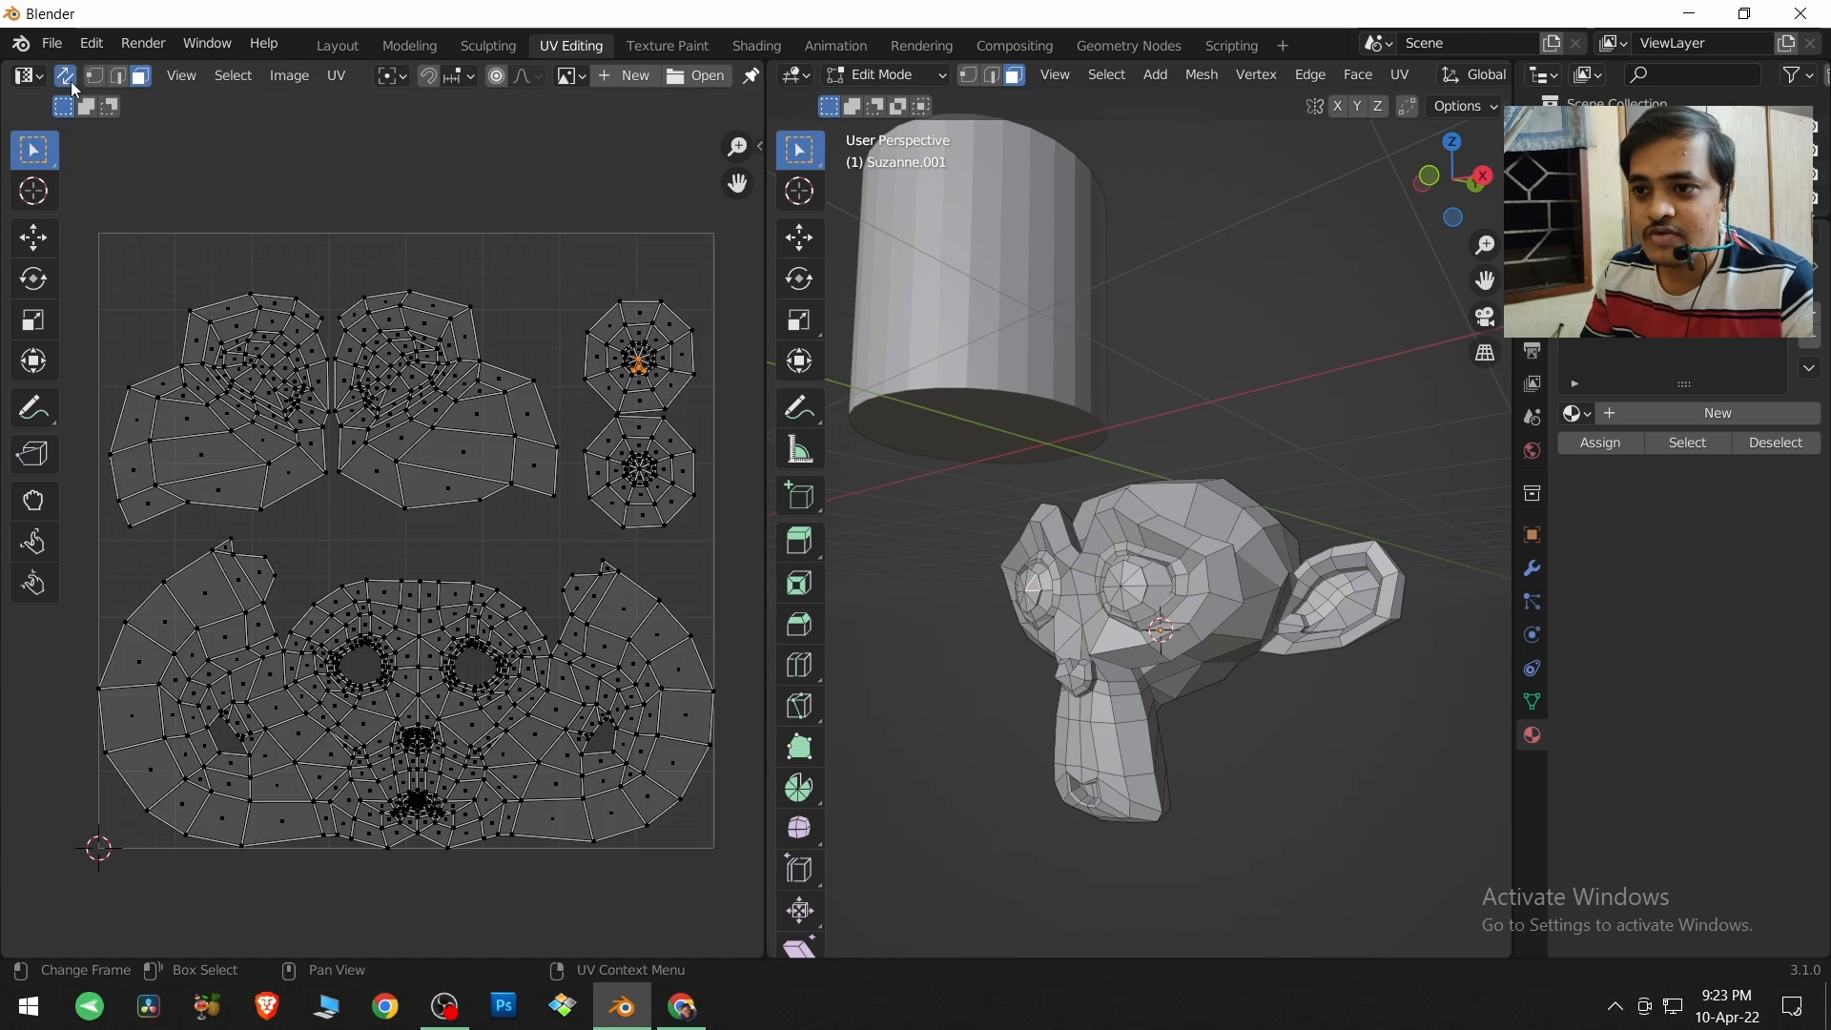
{"action": "left_click", "coordinate": [664, 357]}
{"action": "left_click_drag", "start_coordinate": [550, 266], "coordinate": [717, 415]}
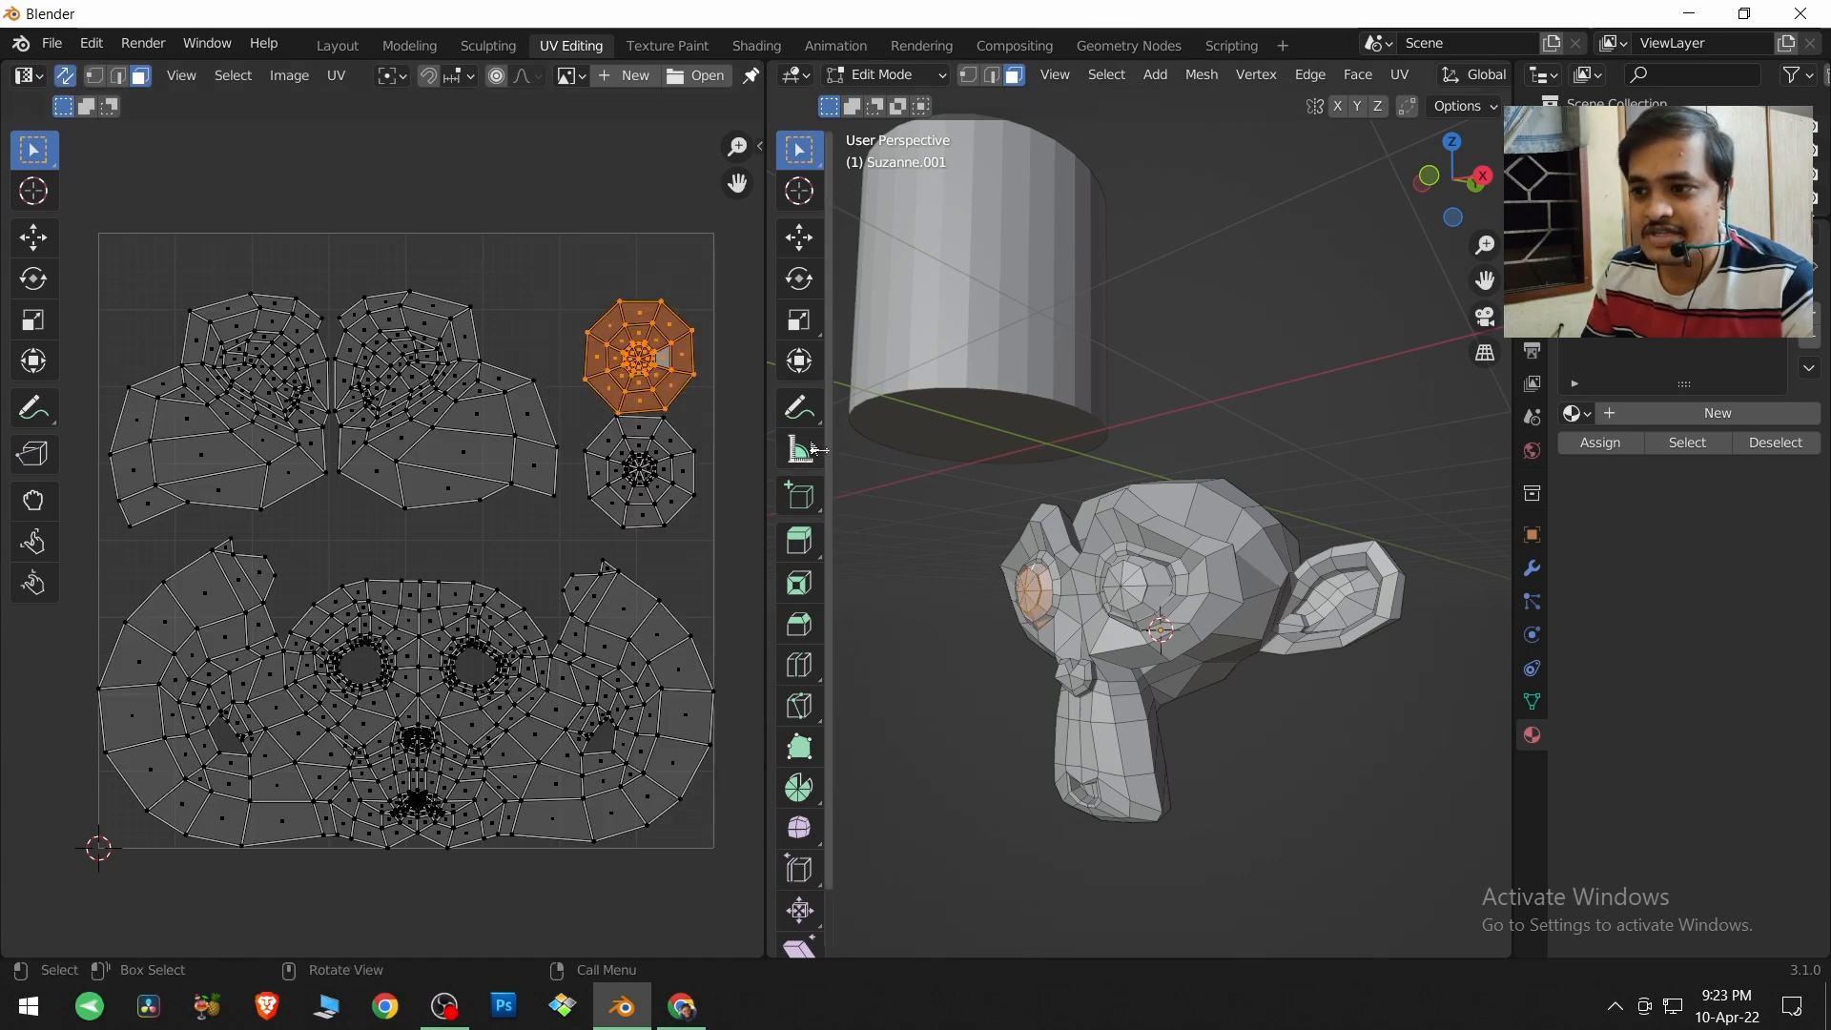
{"action": "scroll", "coordinate": [532, 451], "scroll_direction": "up", "scroll_amount": 3}
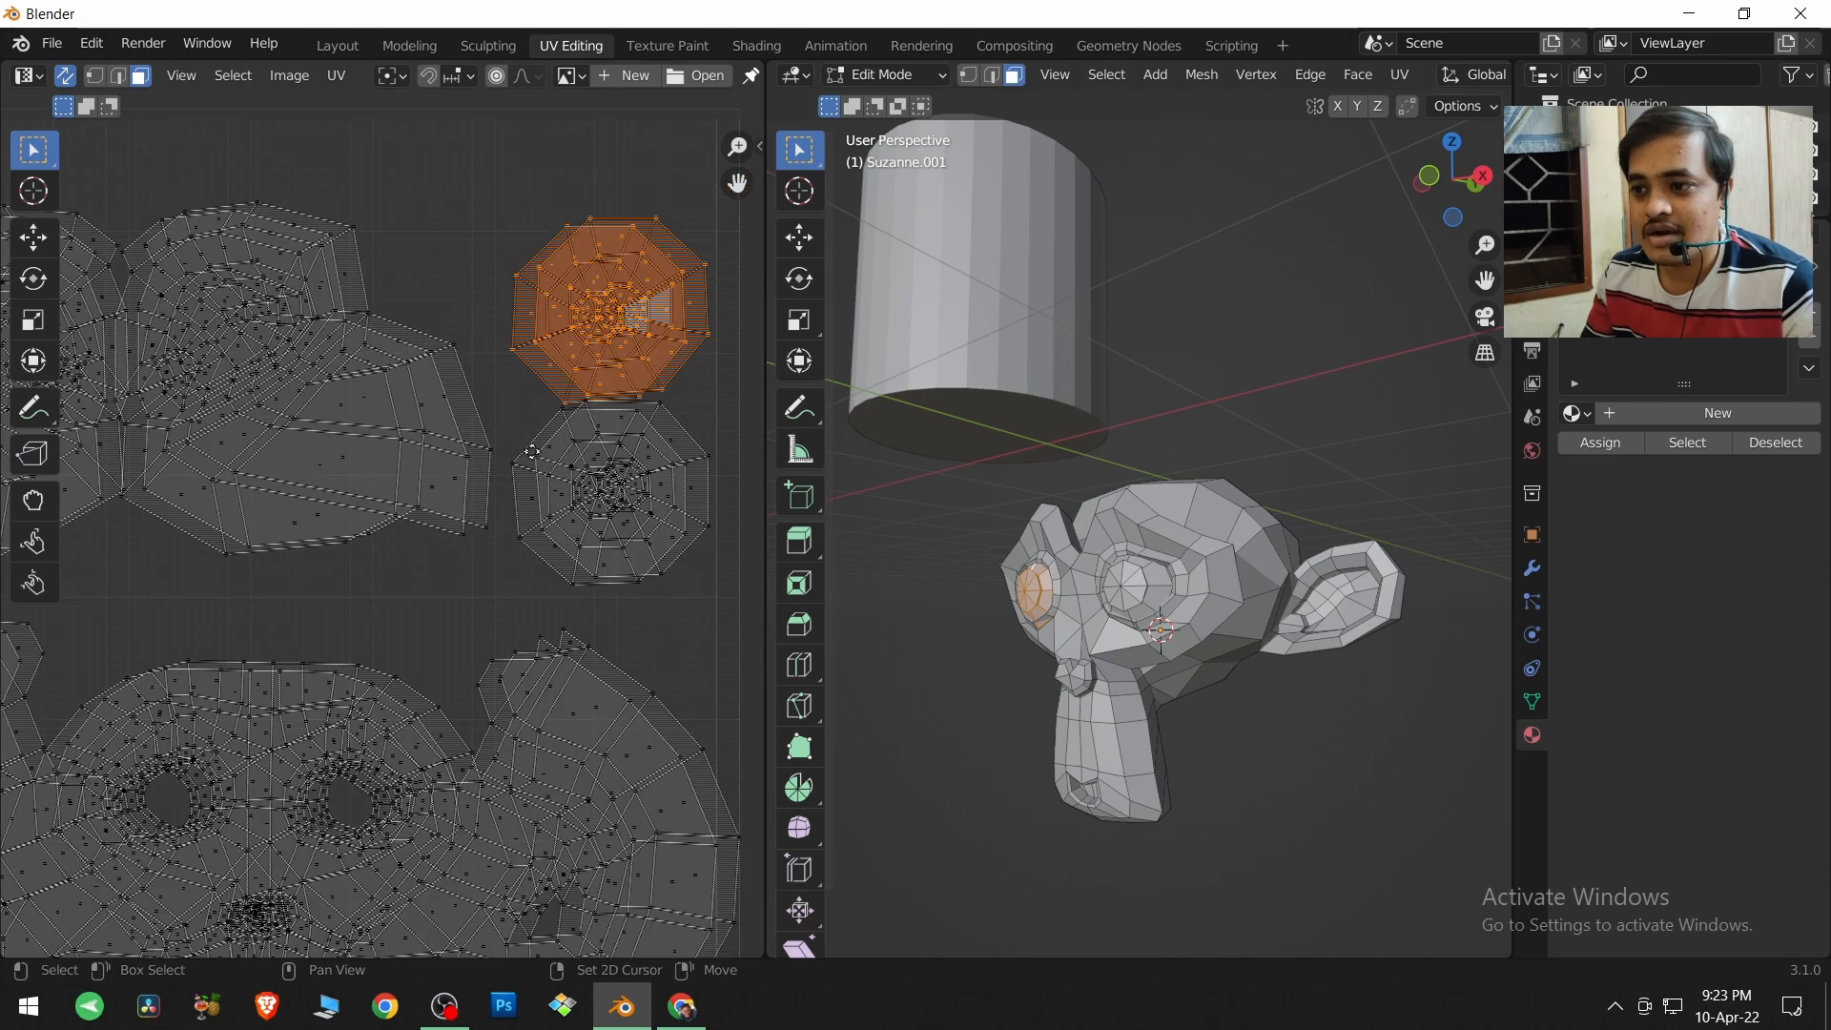
{"action": "middle_click_drag", "start_coordinate": [848, 581], "coordinate": [1103, 631]}
{"action": "scroll", "coordinate": [1103, 631], "scroll_direction": "up", "scroll_amount": 3}
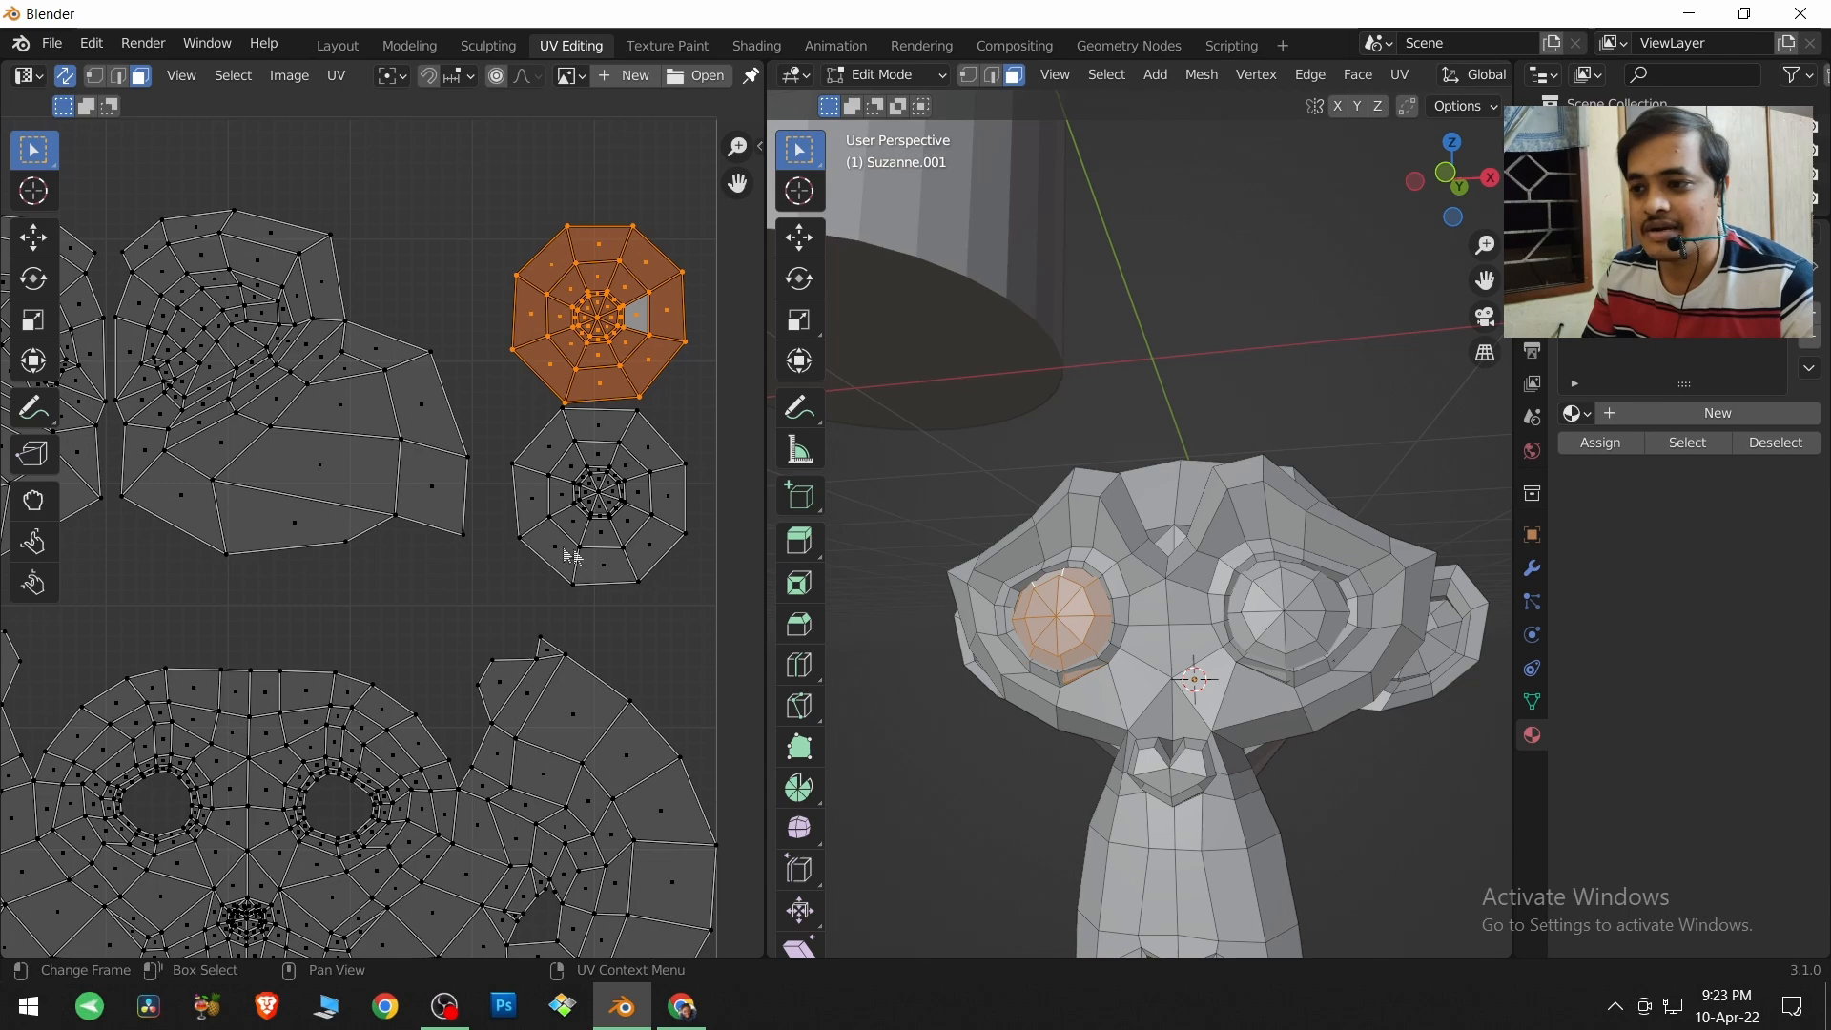
Select a single outer face on the lower circular eye island in the UV layout.
{"action": "scroll", "coordinate": [572, 556], "scroll_direction": "down", "scroll_amount": 2}
{"action": "middle_click_drag", "start_coordinate": [464, 521], "coordinate": [536, 528]}
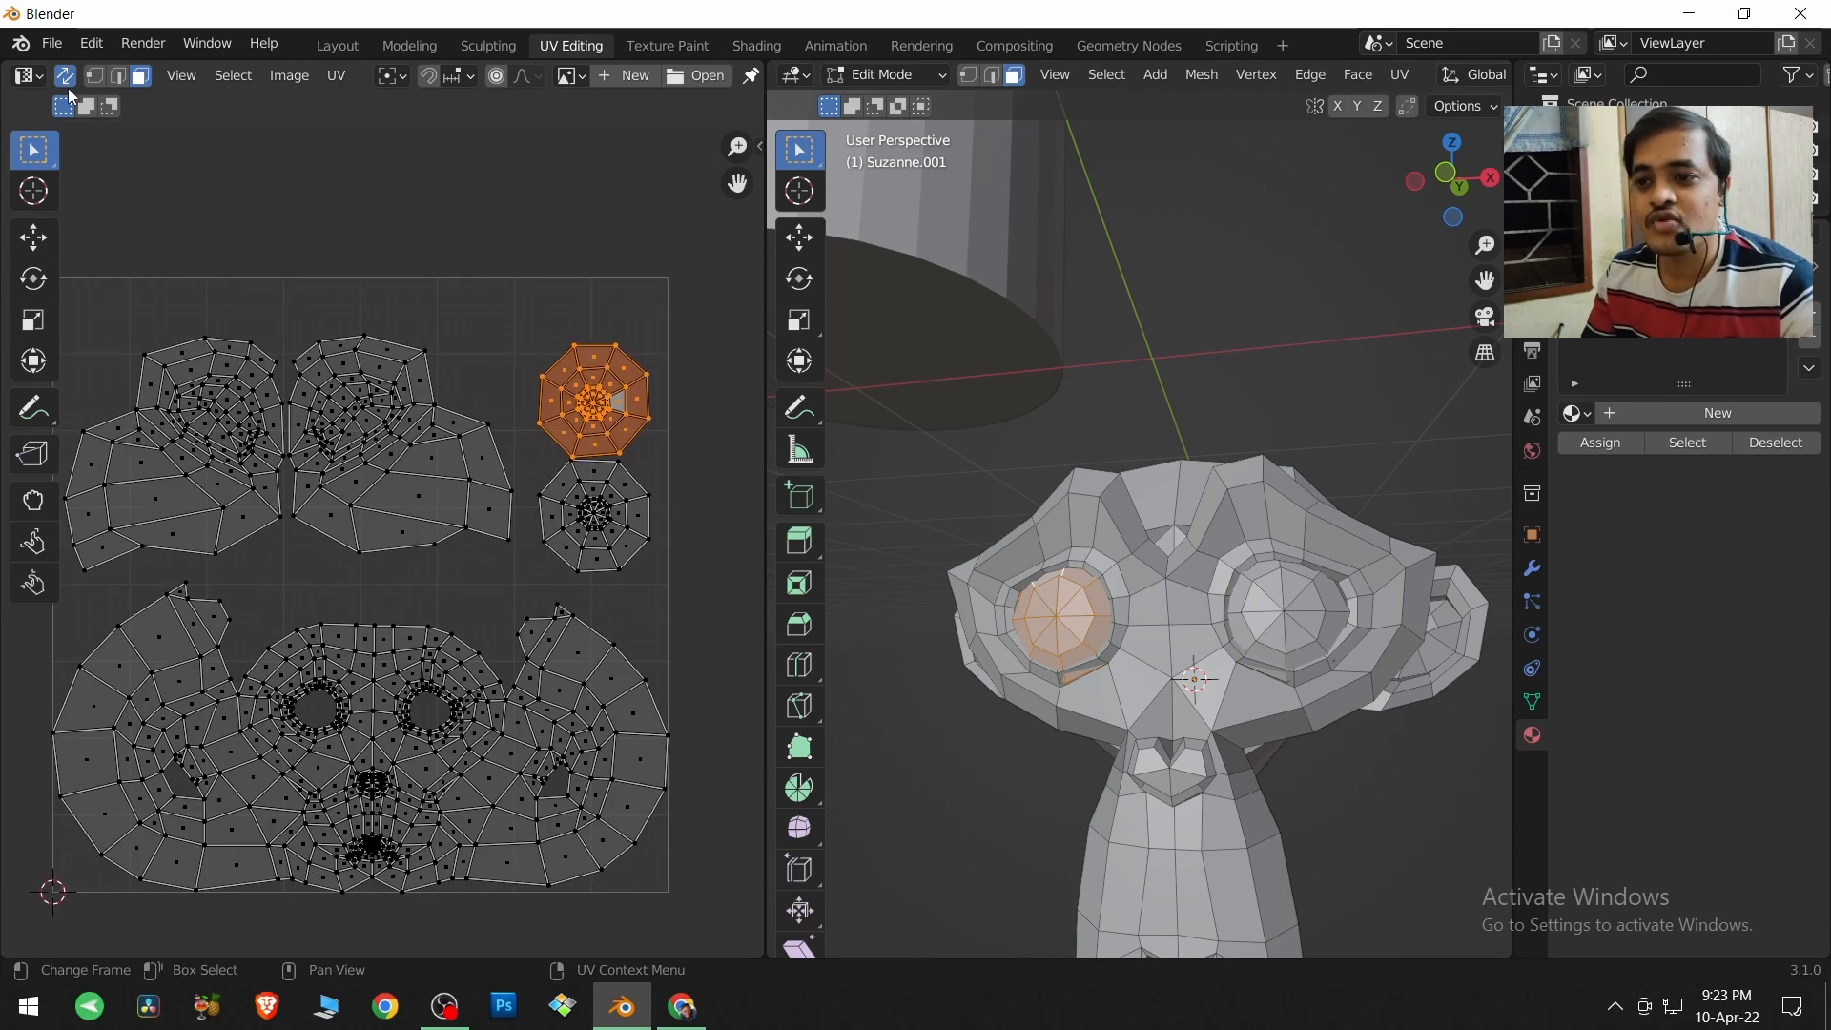
{"action": "scroll", "coordinate": [666, 551], "scroll_direction": "down", "scroll_amount": 1}
{"action": "middle_click_drag", "start_coordinate": [624, 553], "coordinate": [656, 534]}
{"action": "left_click", "coordinate": [656, 535]}
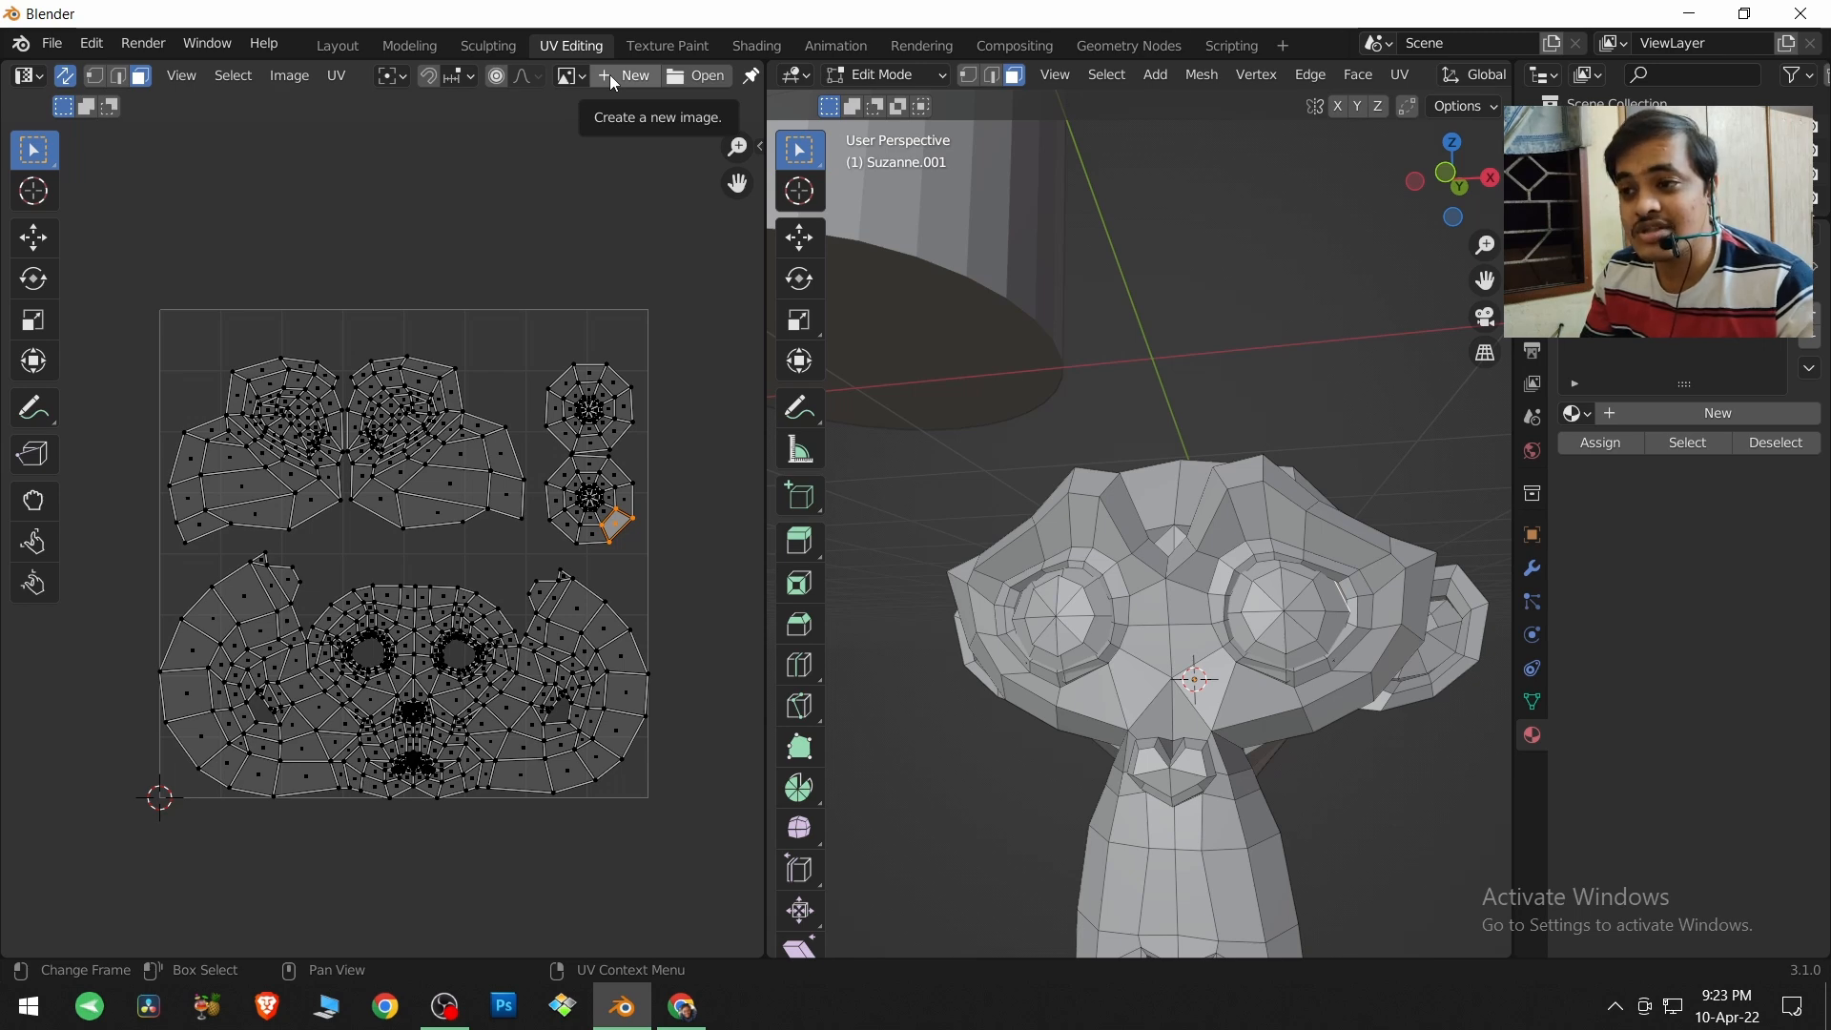
Create a new image in the UV Editor named Grid, with UV Grid as its generated type.
{"action": "scroll", "coordinate": [614, 75], "scroll_direction": "down", "scroll_amount": 5}
{"action": "scroll", "coordinate": [614, 74], "scroll_direction": "up", "scroll_amount": 8}
{"action": "scroll", "coordinate": [614, 75], "scroll_direction": "down", "scroll_amount": 2}
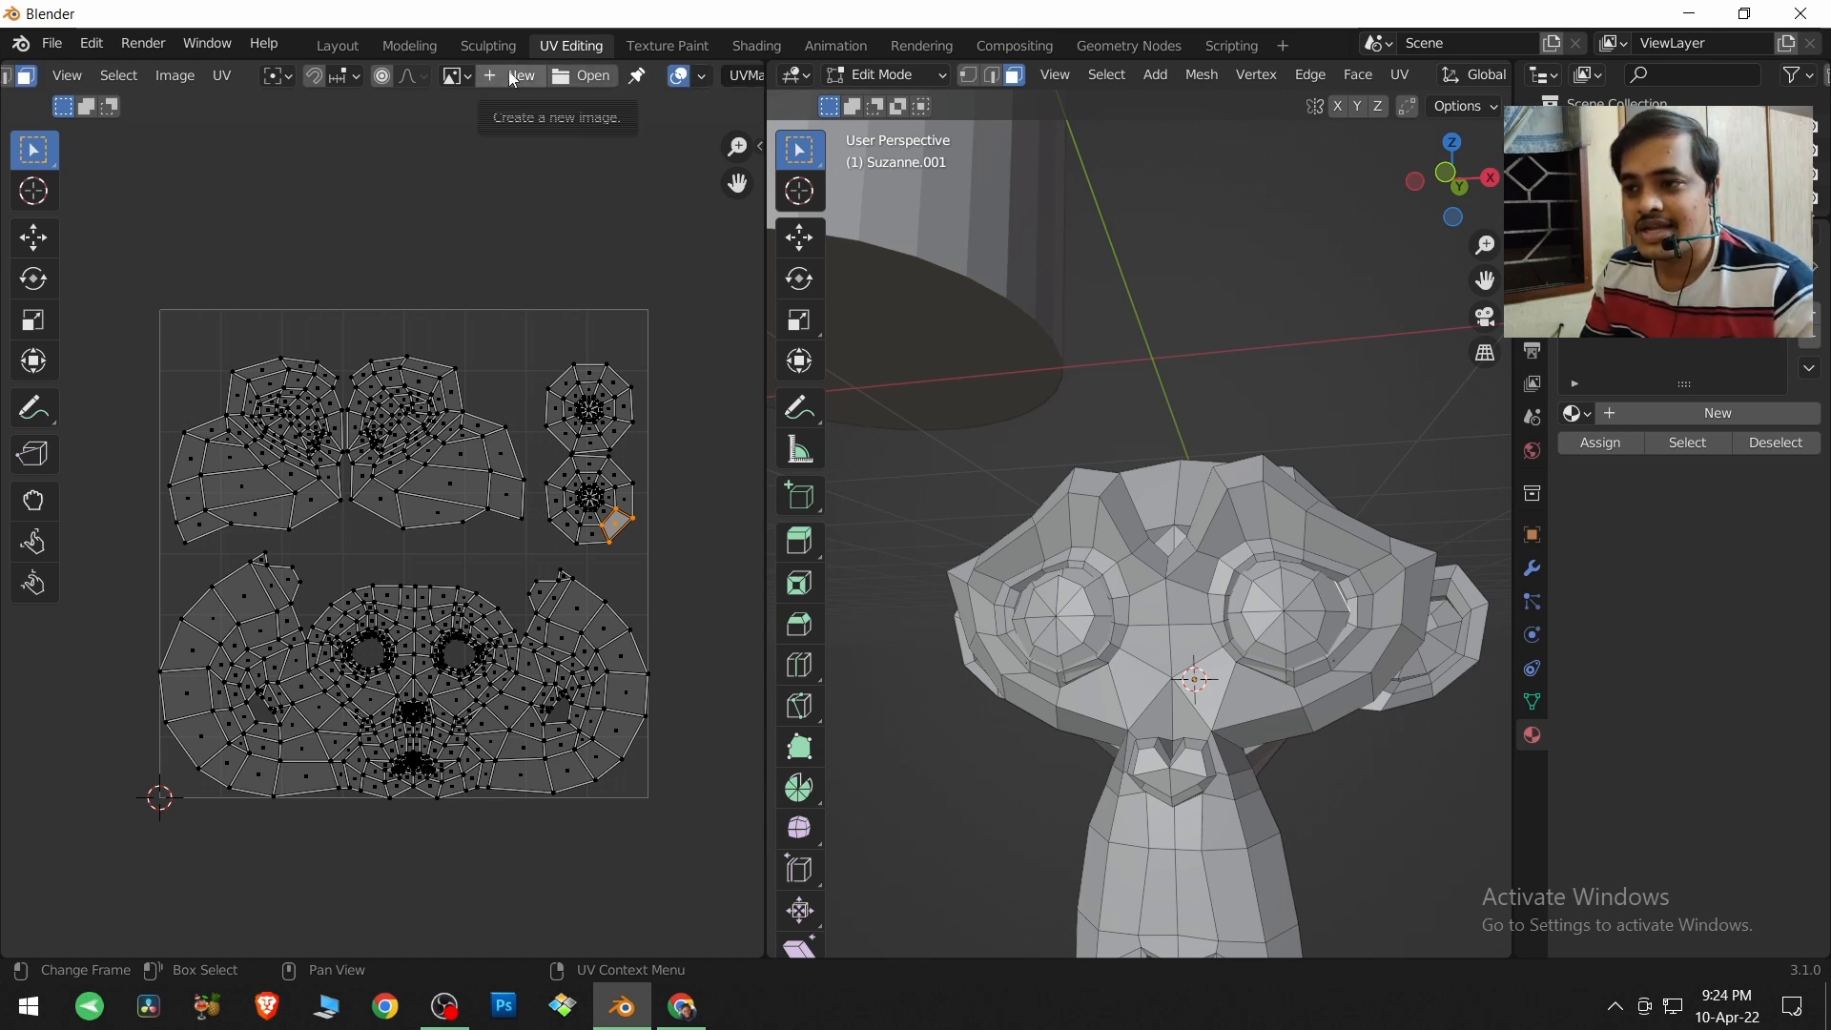
{"action": "left_click", "coordinate": [513, 78]}
{"action": "left_click", "coordinate": [551, 115]}
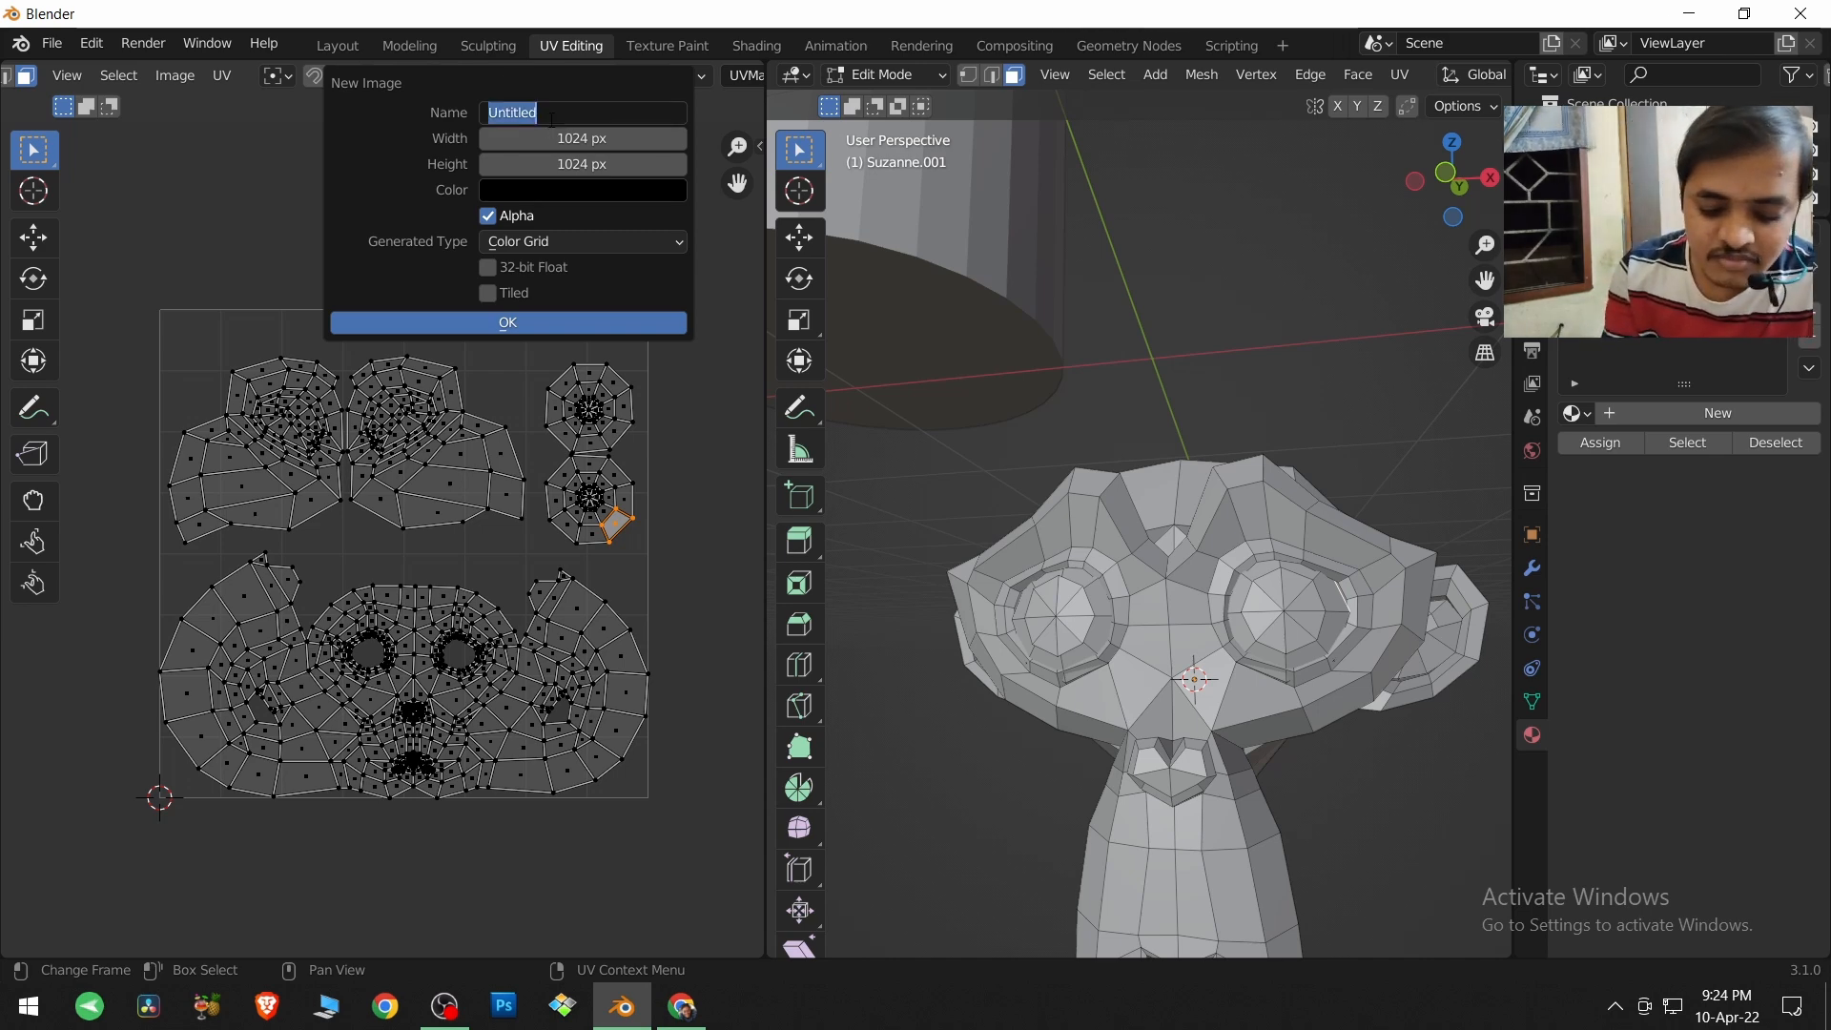
{"action": "type", "text": "Grid"}
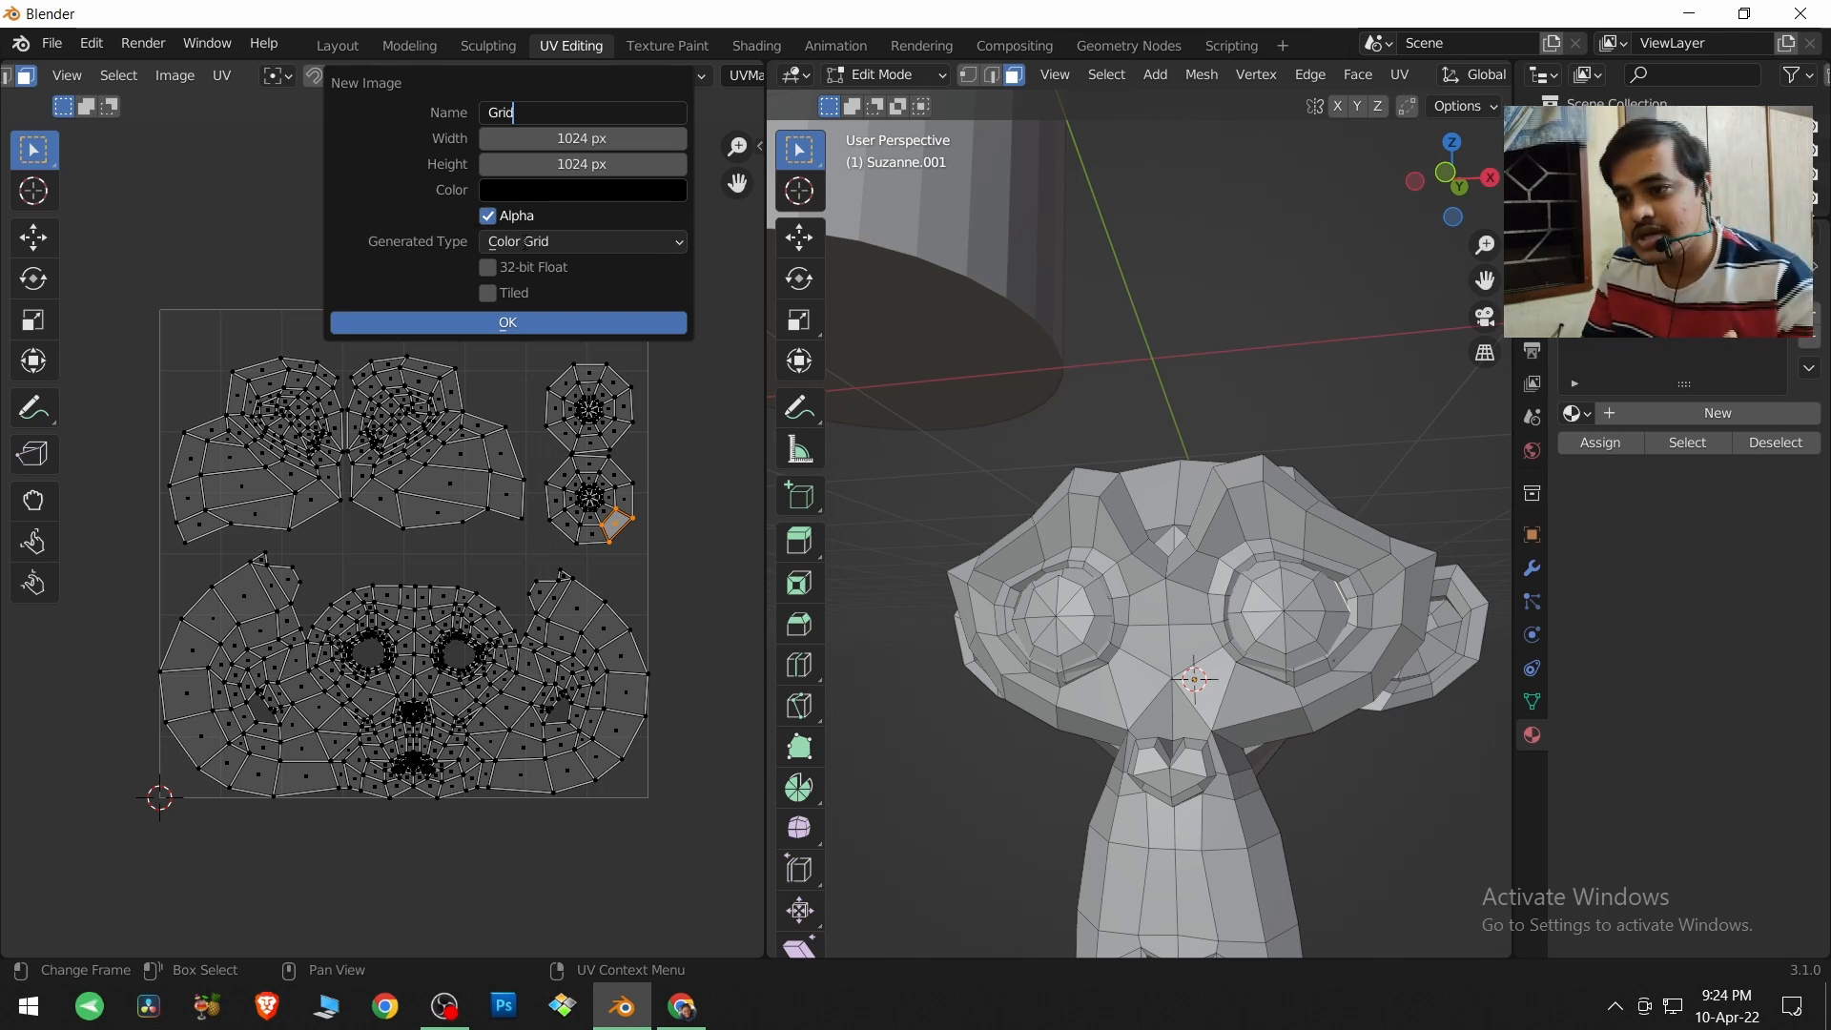
{"action": "left_click", "coordinate": [546, 243]}
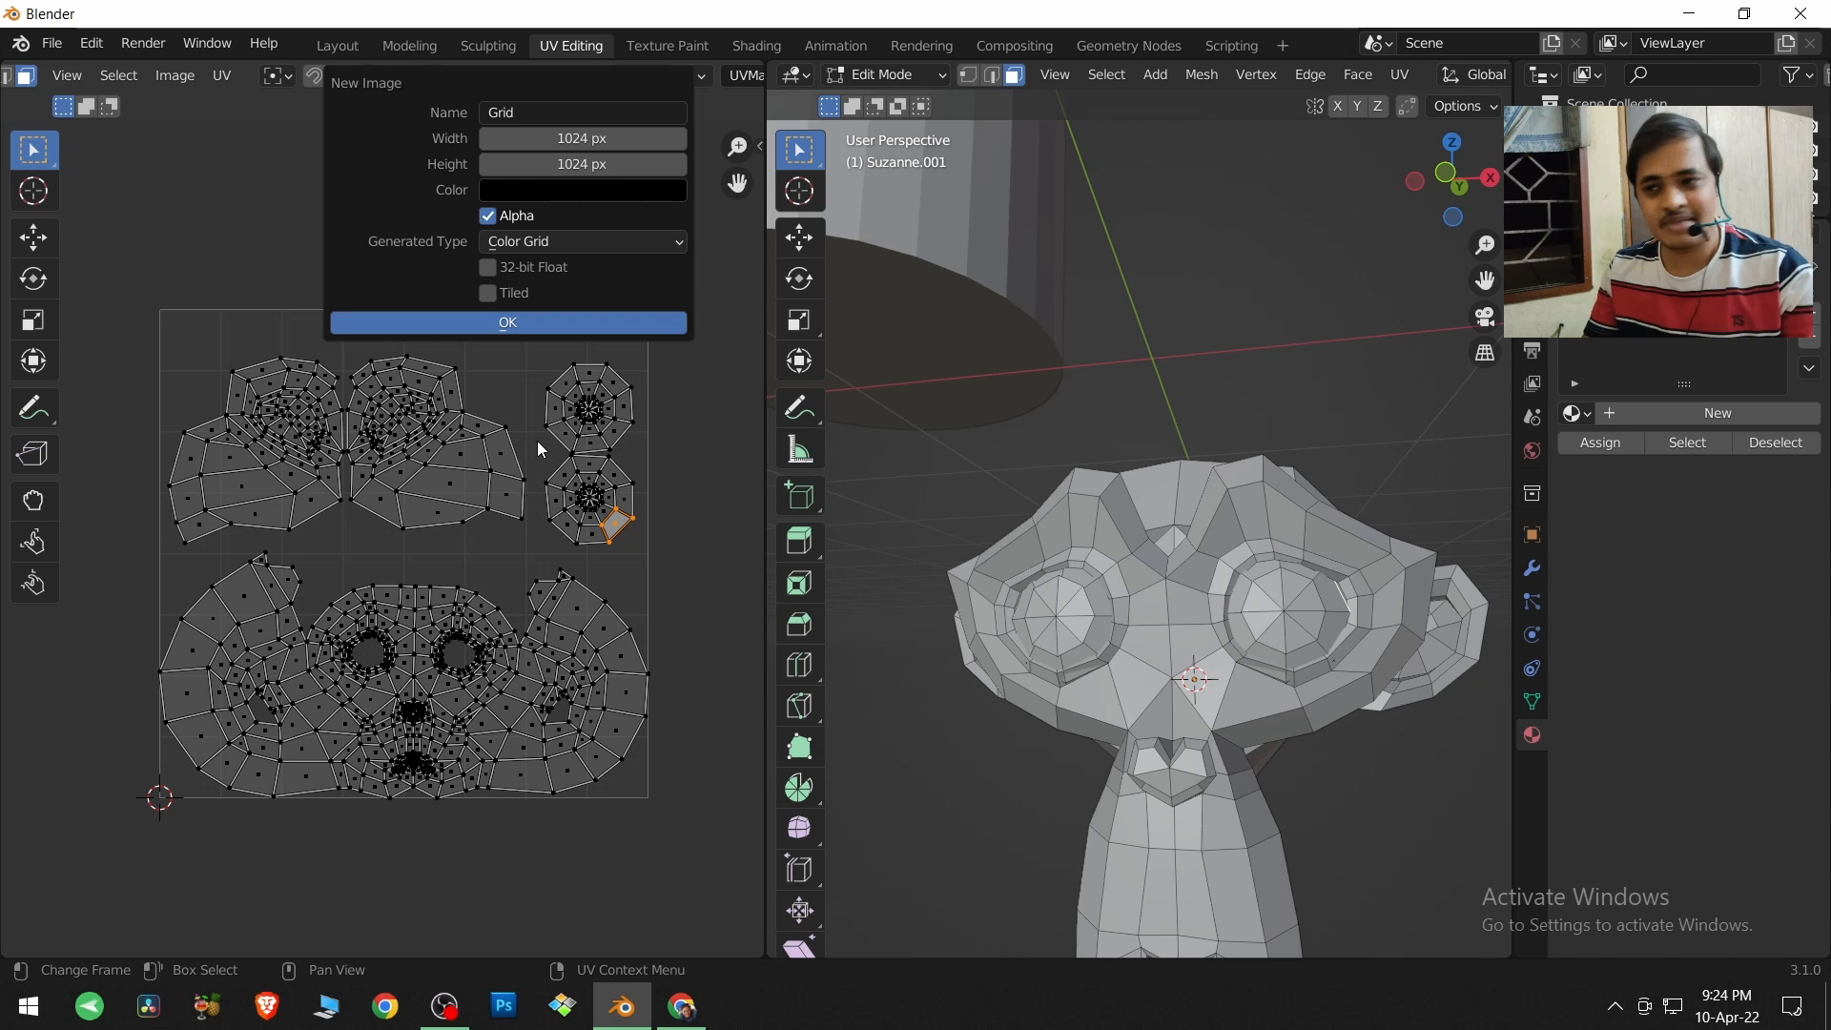
{"action": "left_click", "coordinate": [569, 236]}
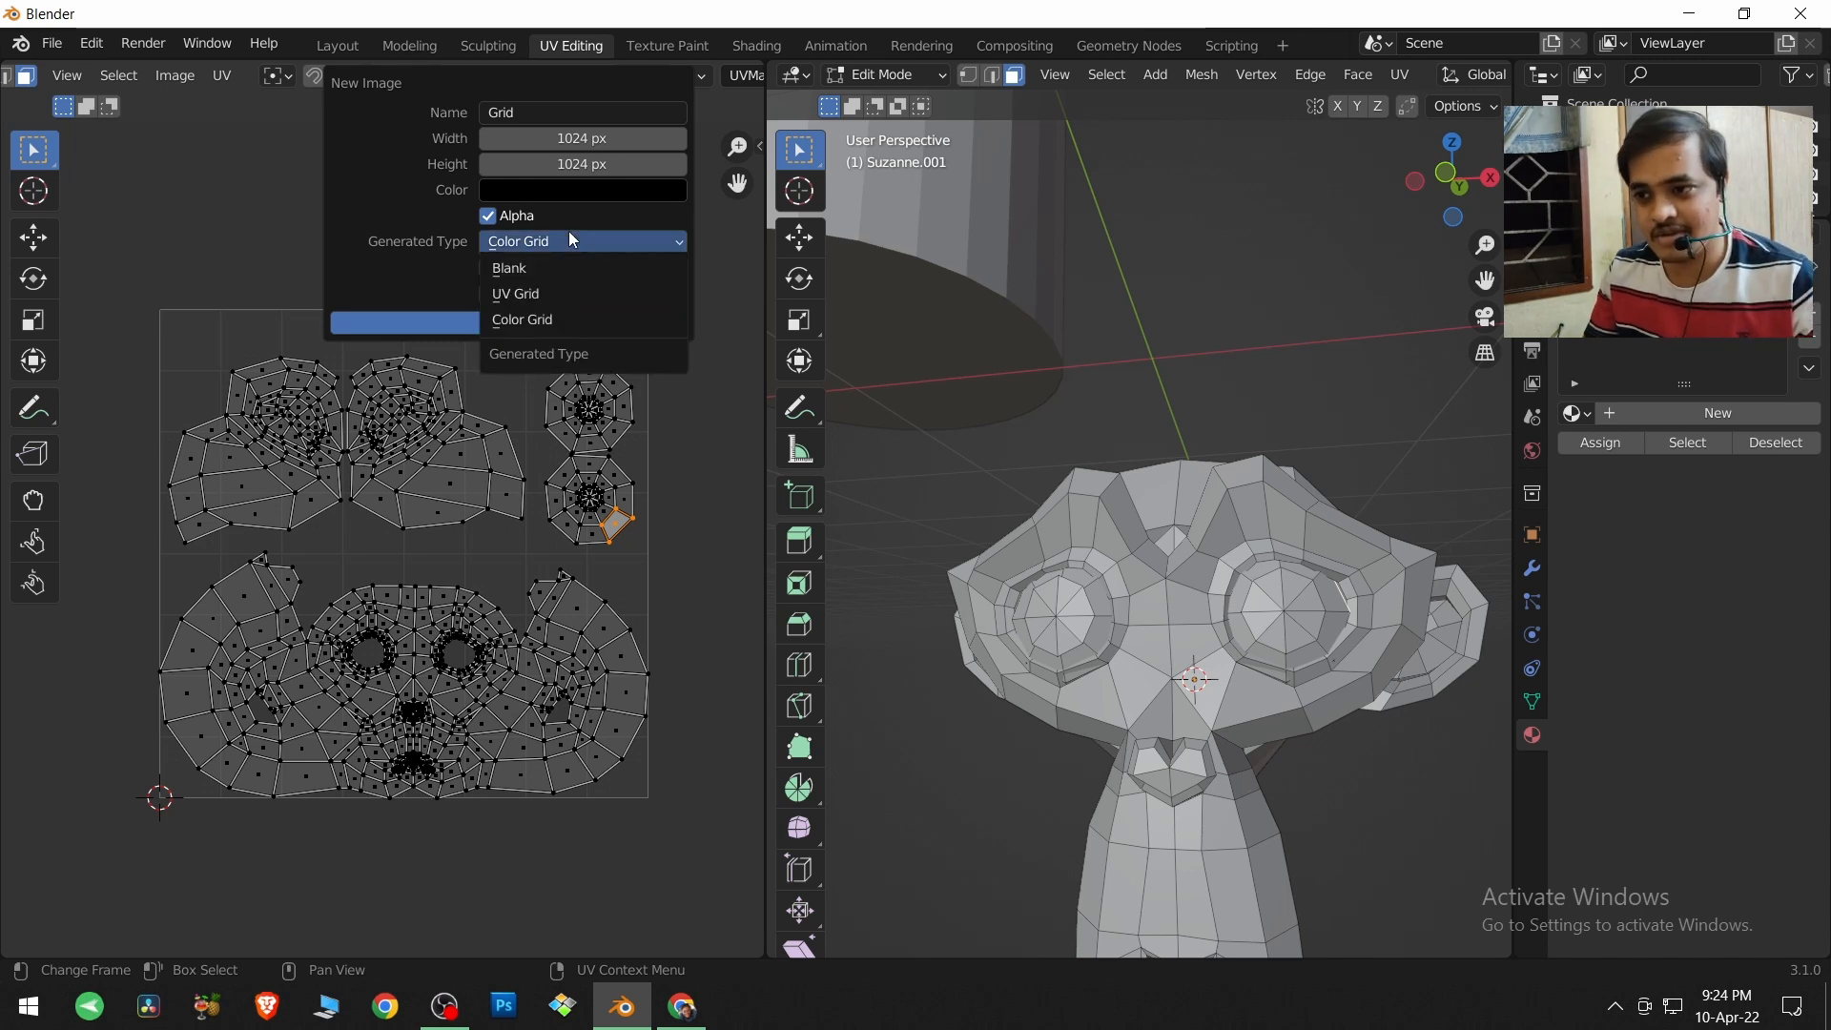
{"action": "left_click", "coordinate": [563, 289]}
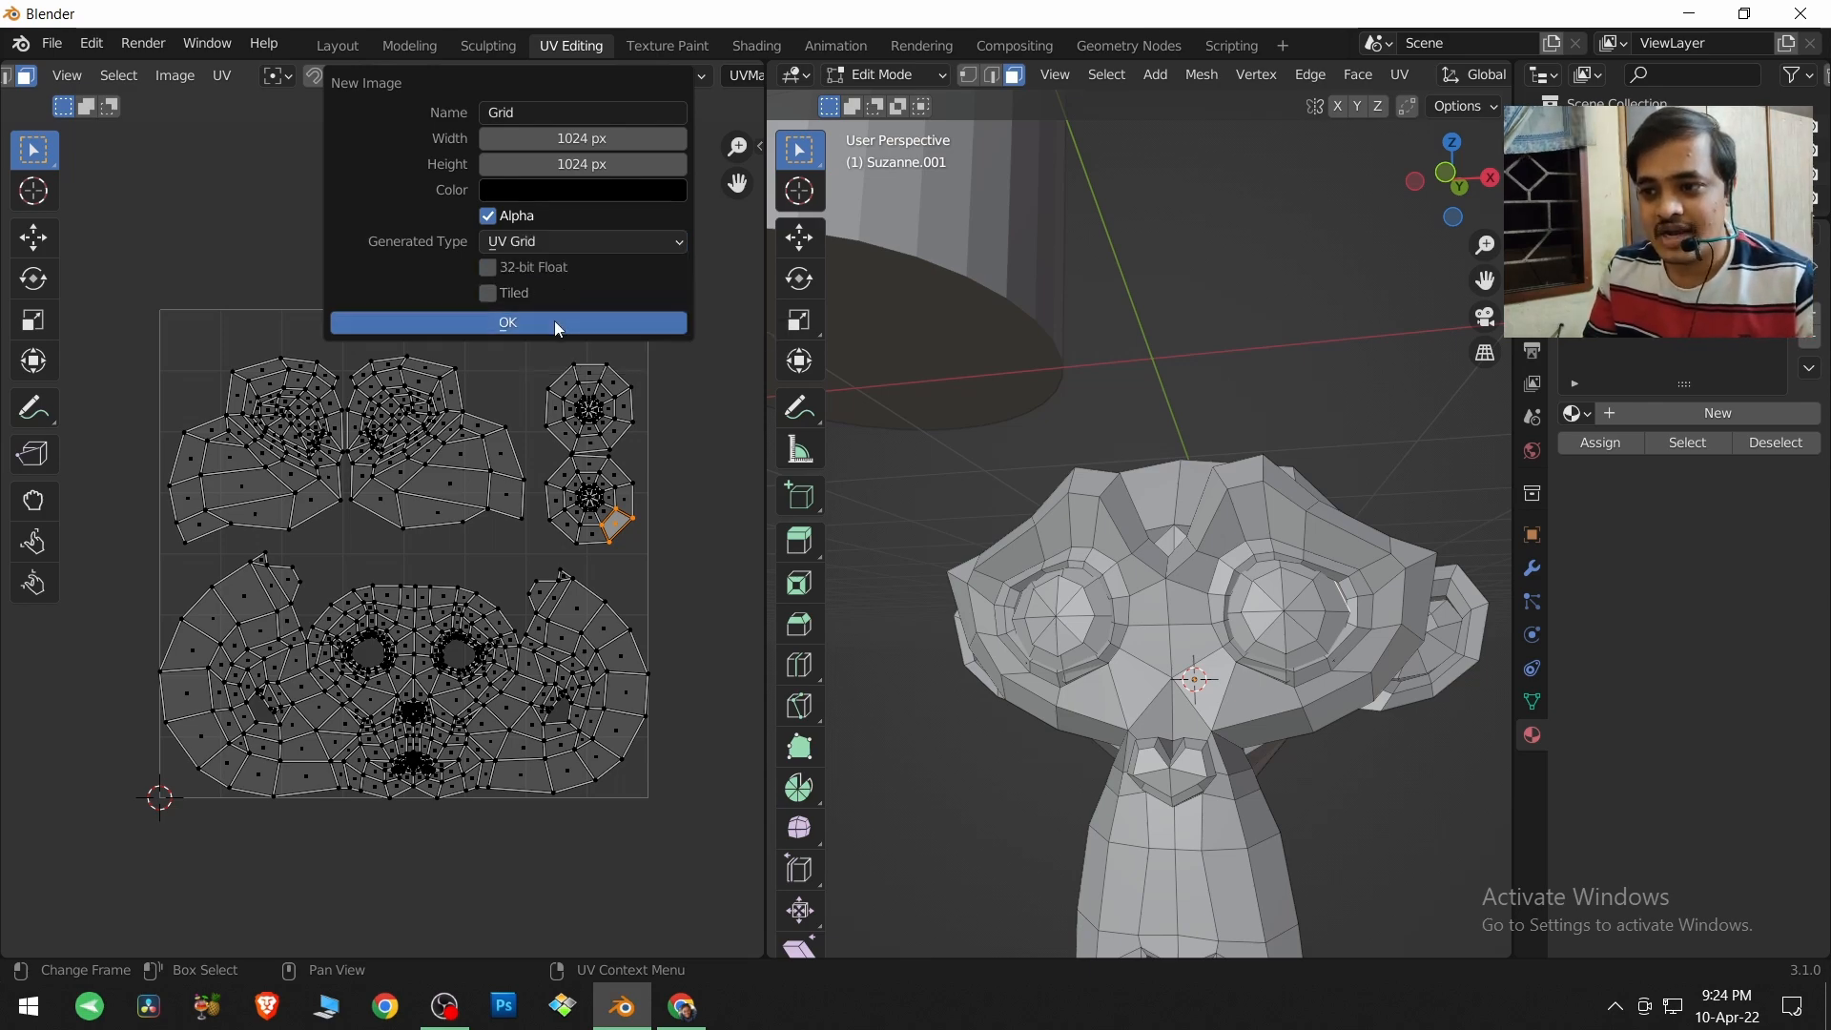
{"action": "left_click", "coordinate": [558, 324]}
Create a second new image with the default name and Color Grid as its generated type.
{"action": "scroll", "coordinate": [506, 461], "scroll_direction": "down", "scroll_amount": 3}
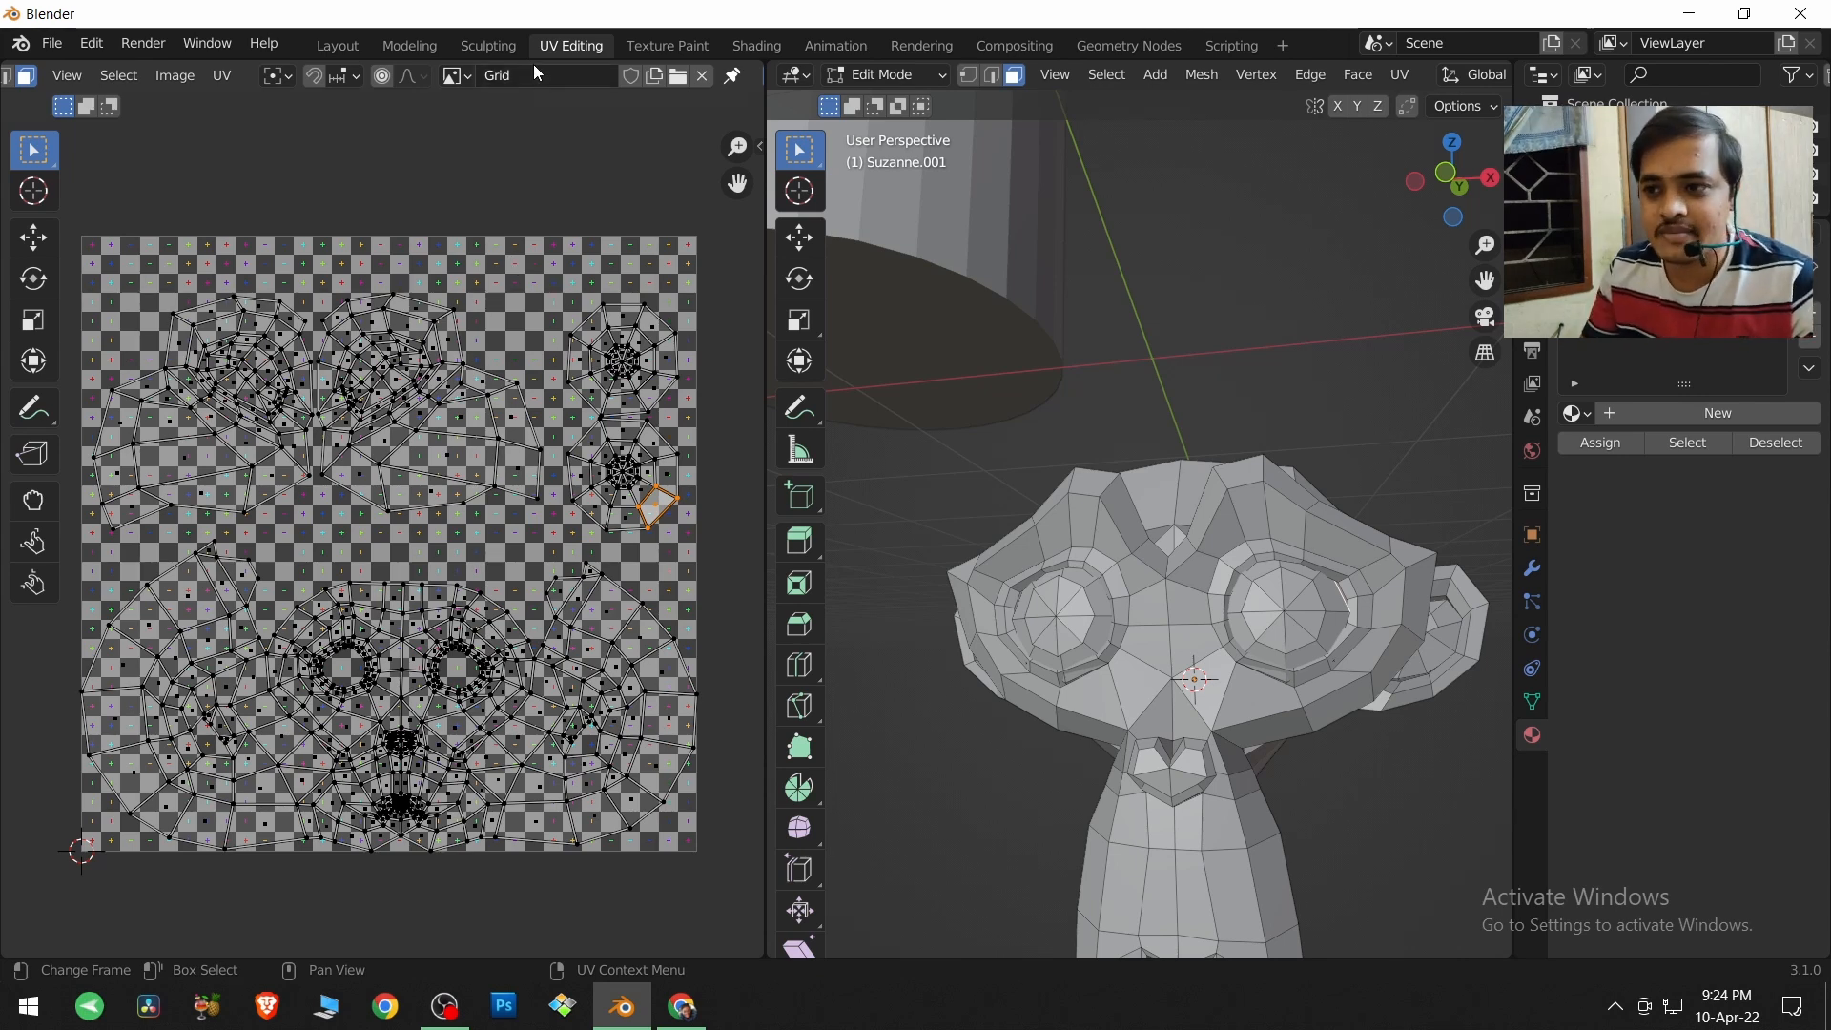
{"action": "left_click", "coordinate": [655, 76]}
{"action": "left_click", "coordinate": [685, 247]}
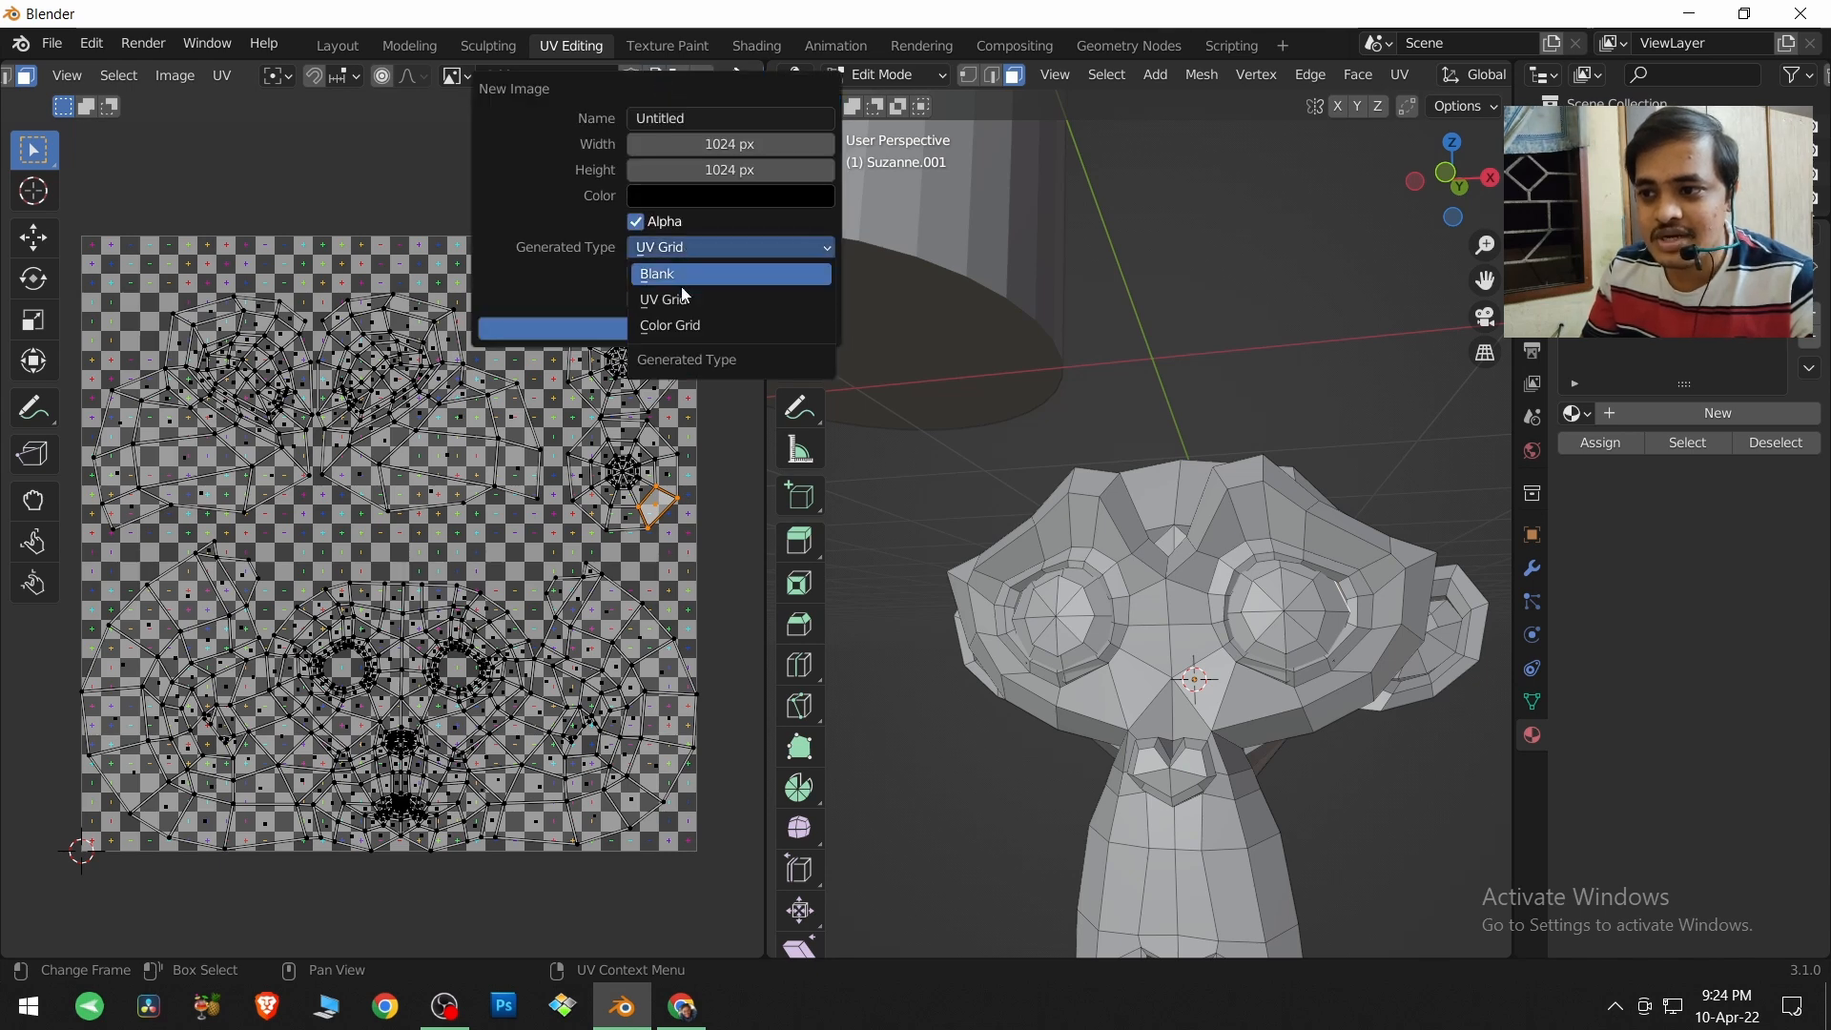
{"action": "left_click", "coordinate": [683, 327]}
{"action": "left_click", "coordinate": [650, 332]}
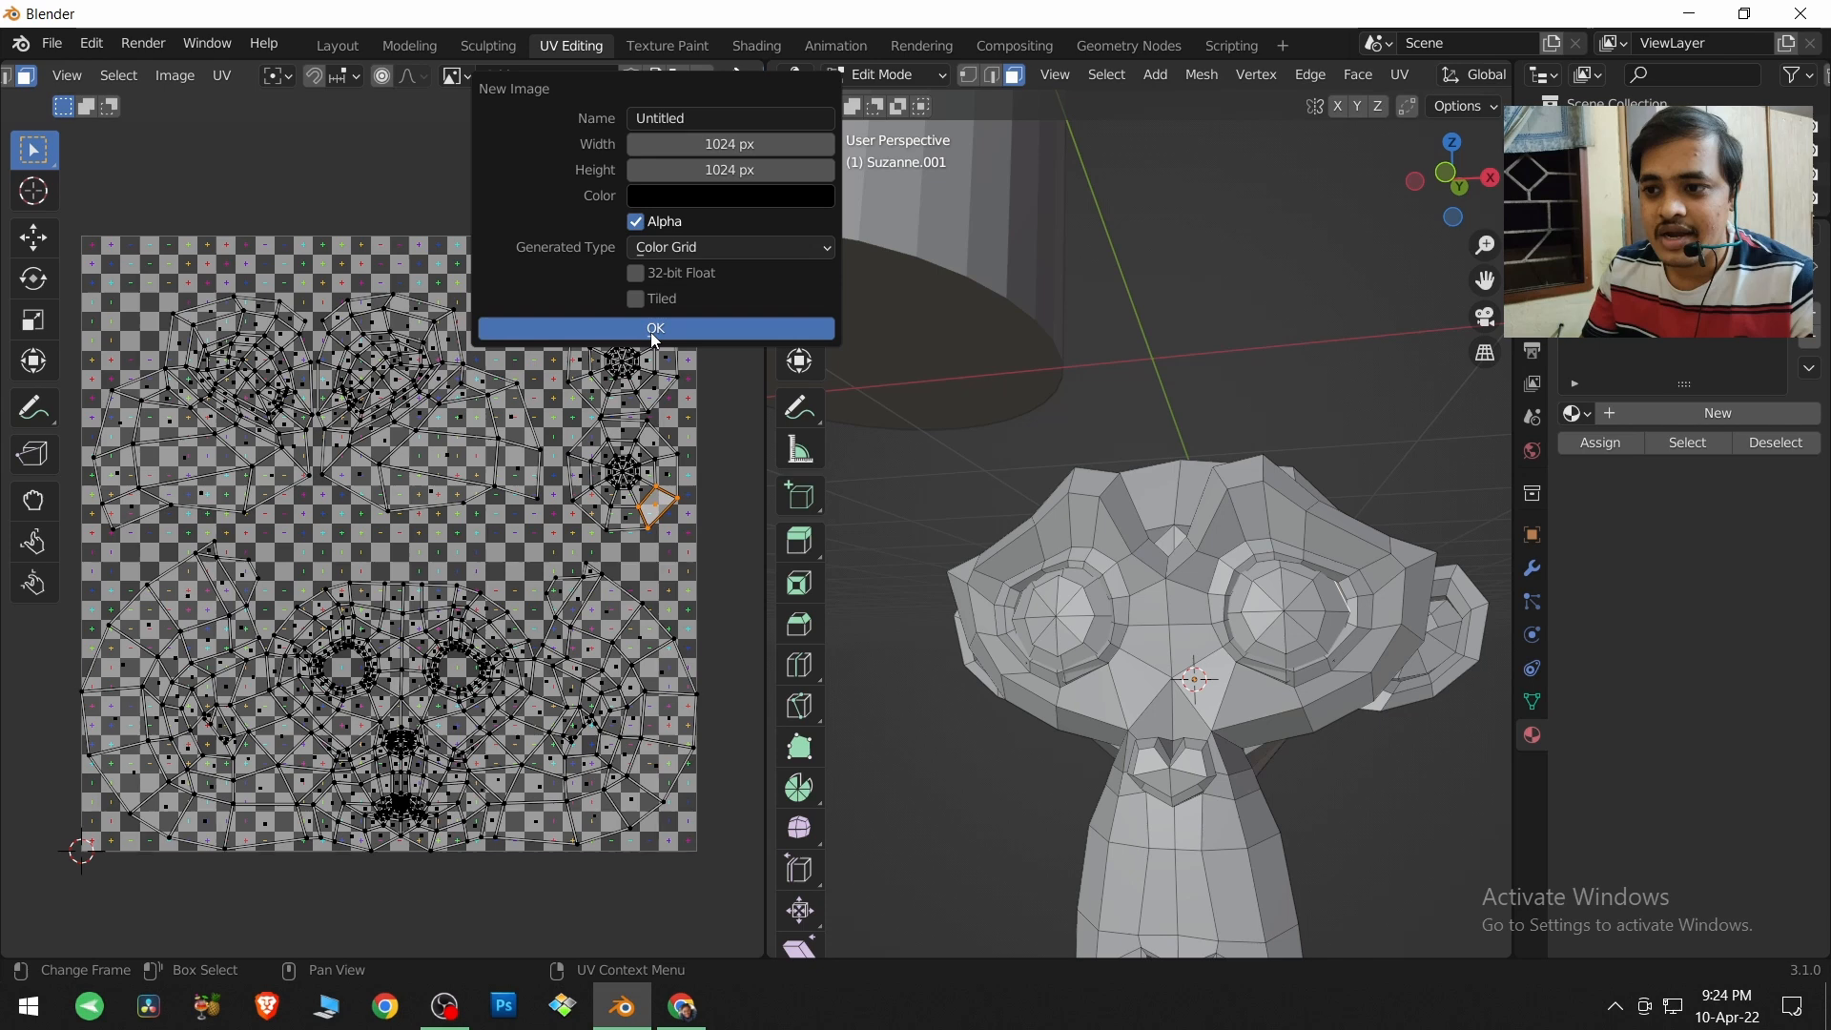
Show the Grid image behind the UV layout and select a face on the monkey's ear.
{"action": "left_click", "coordinate": [456, 75]}
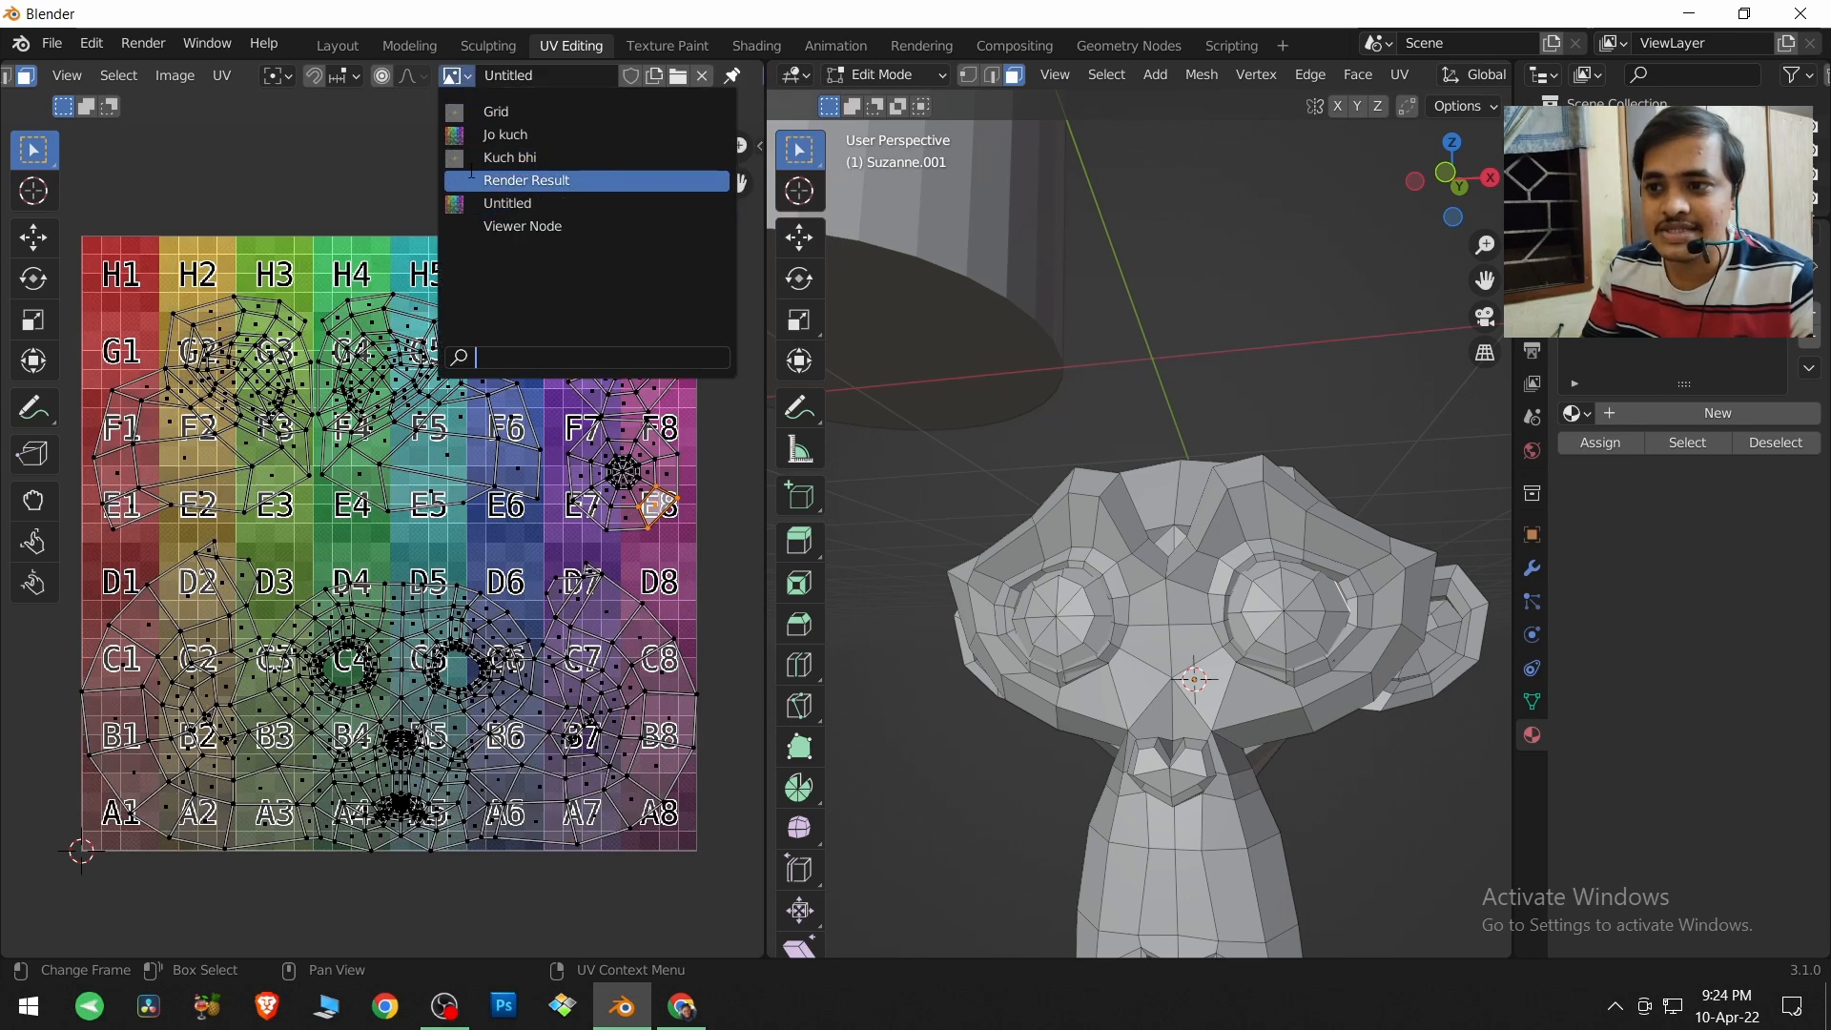
{"action": "left_click", "coordinate": [477, 111]}
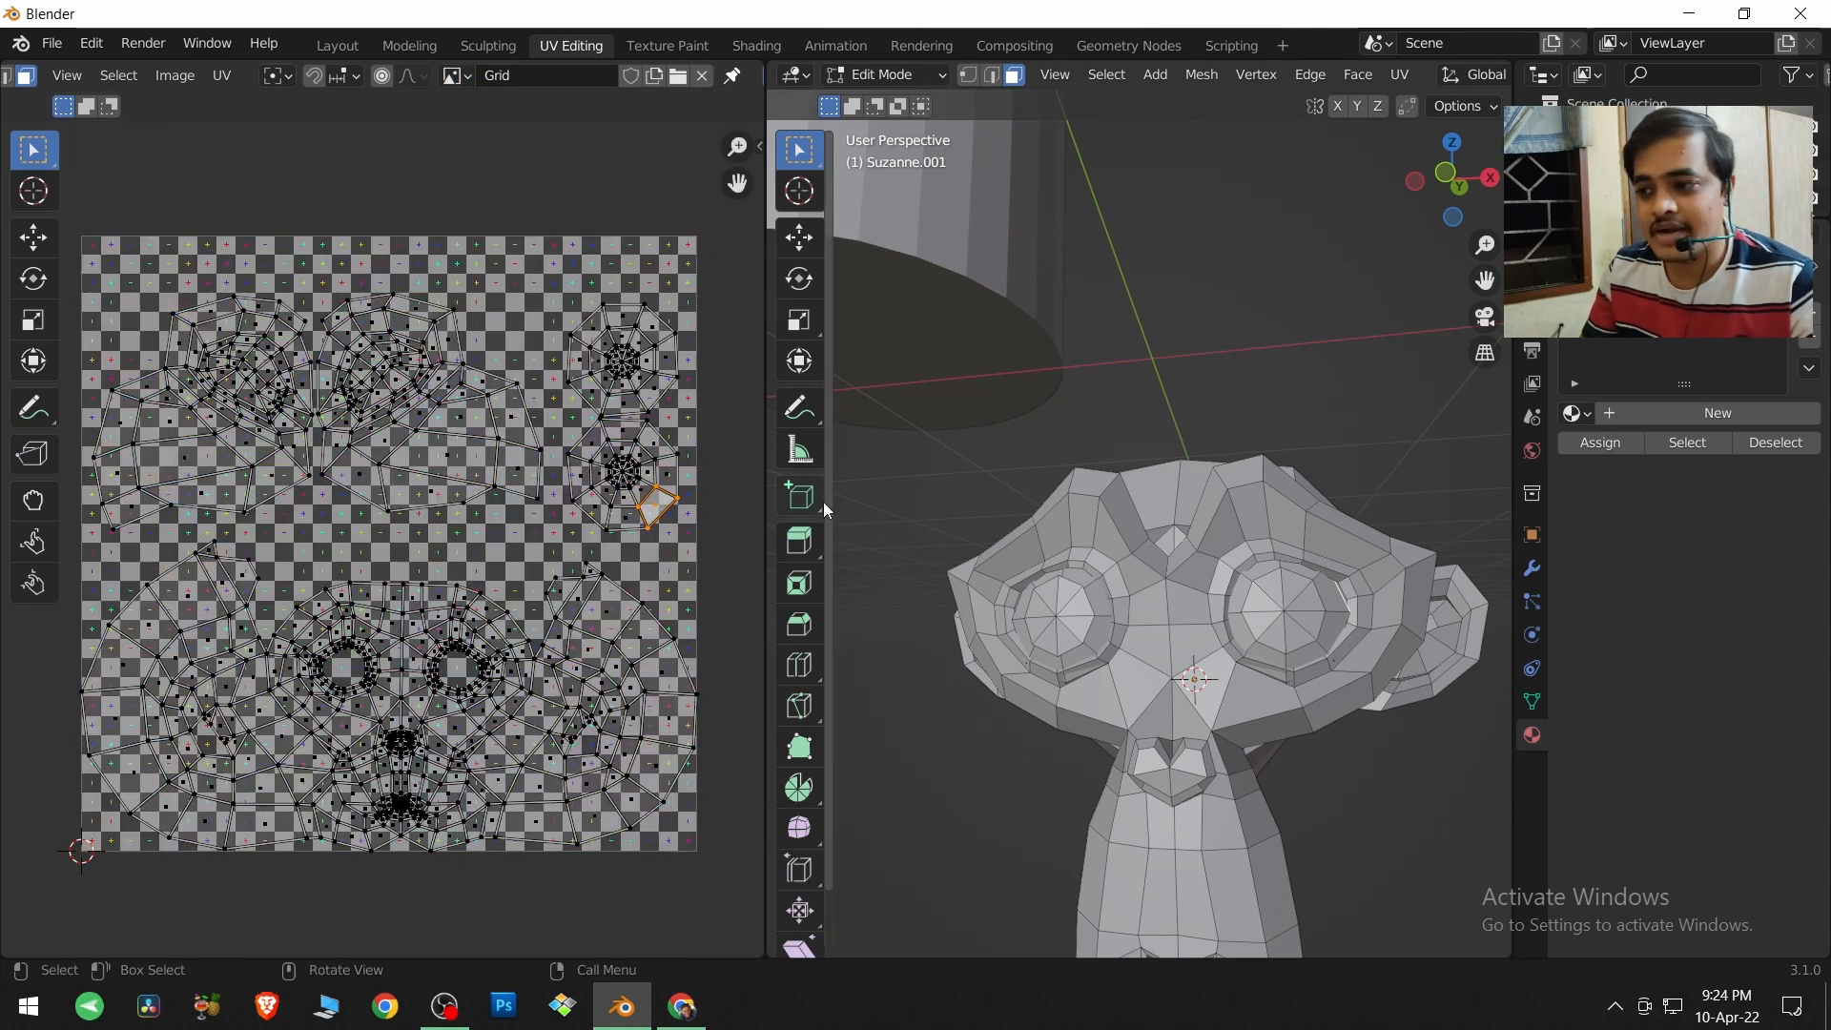
{"action": "middle_click_drag", "start_coordinate": [1152, 647], "coordinate": [1118, 587], "text": "shift"}
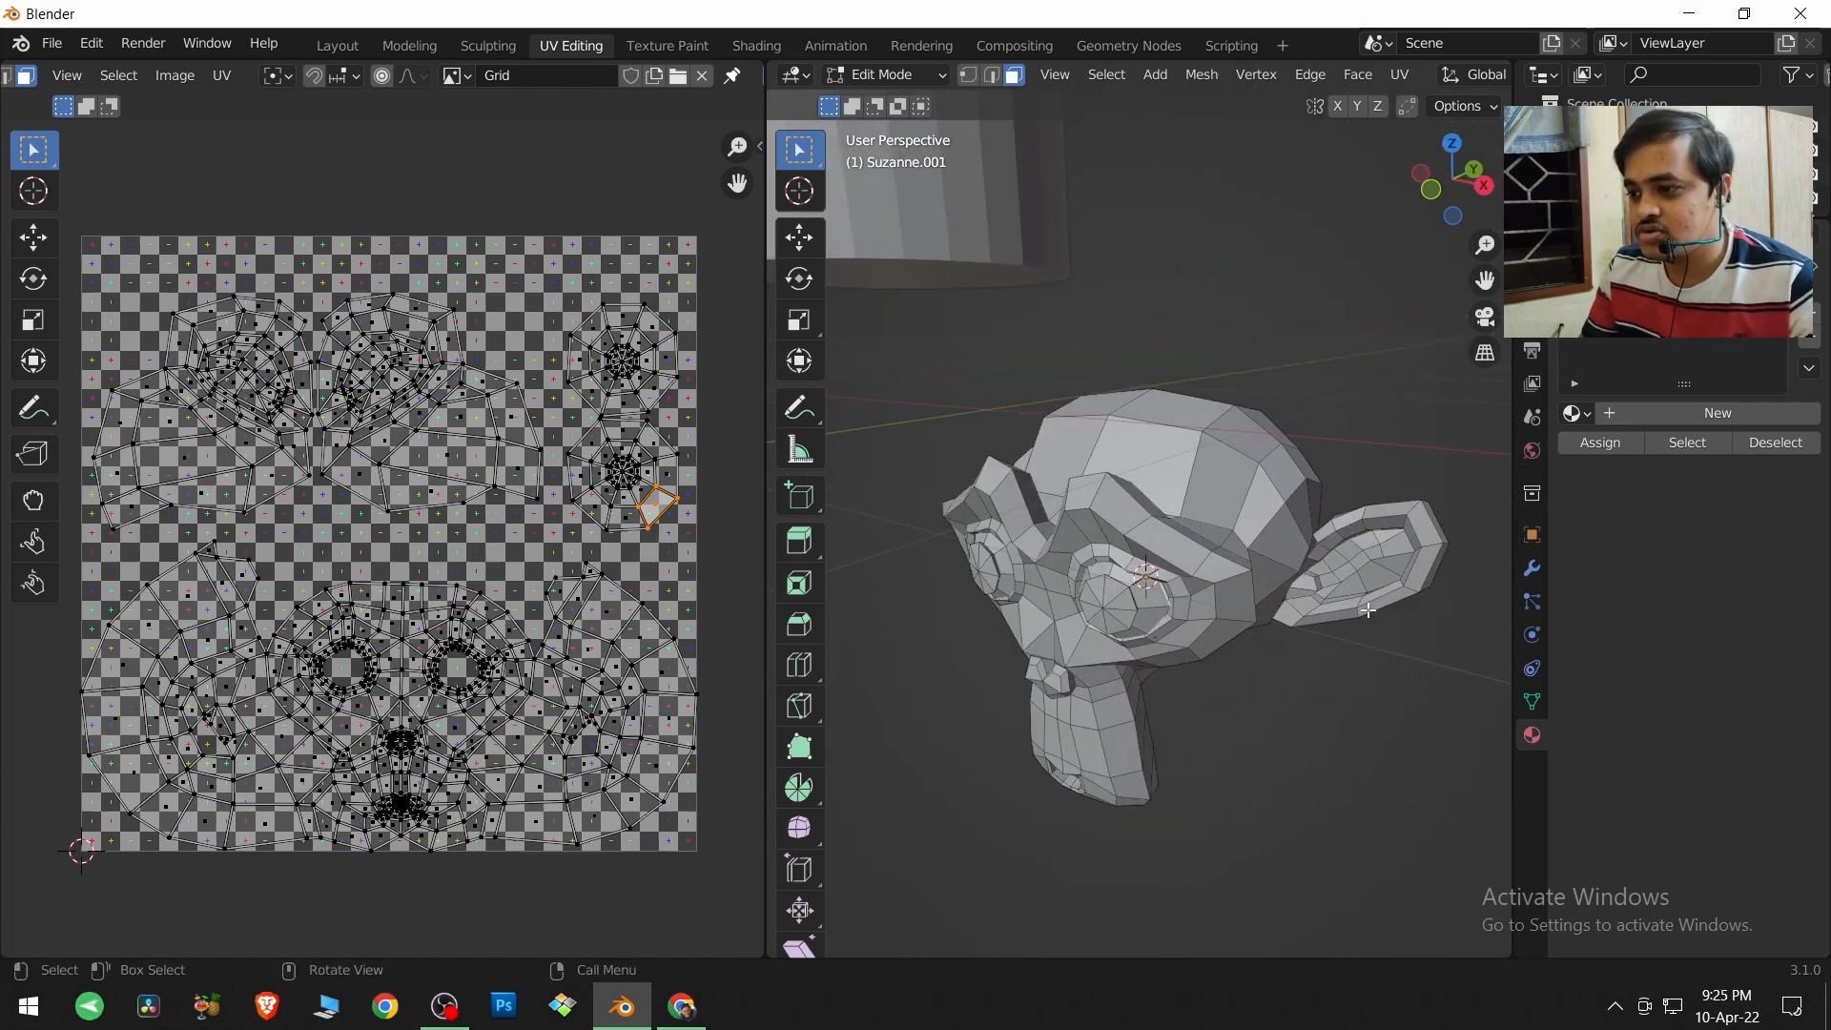
{"action": "left_click", "coordinate": [1320, 570]}
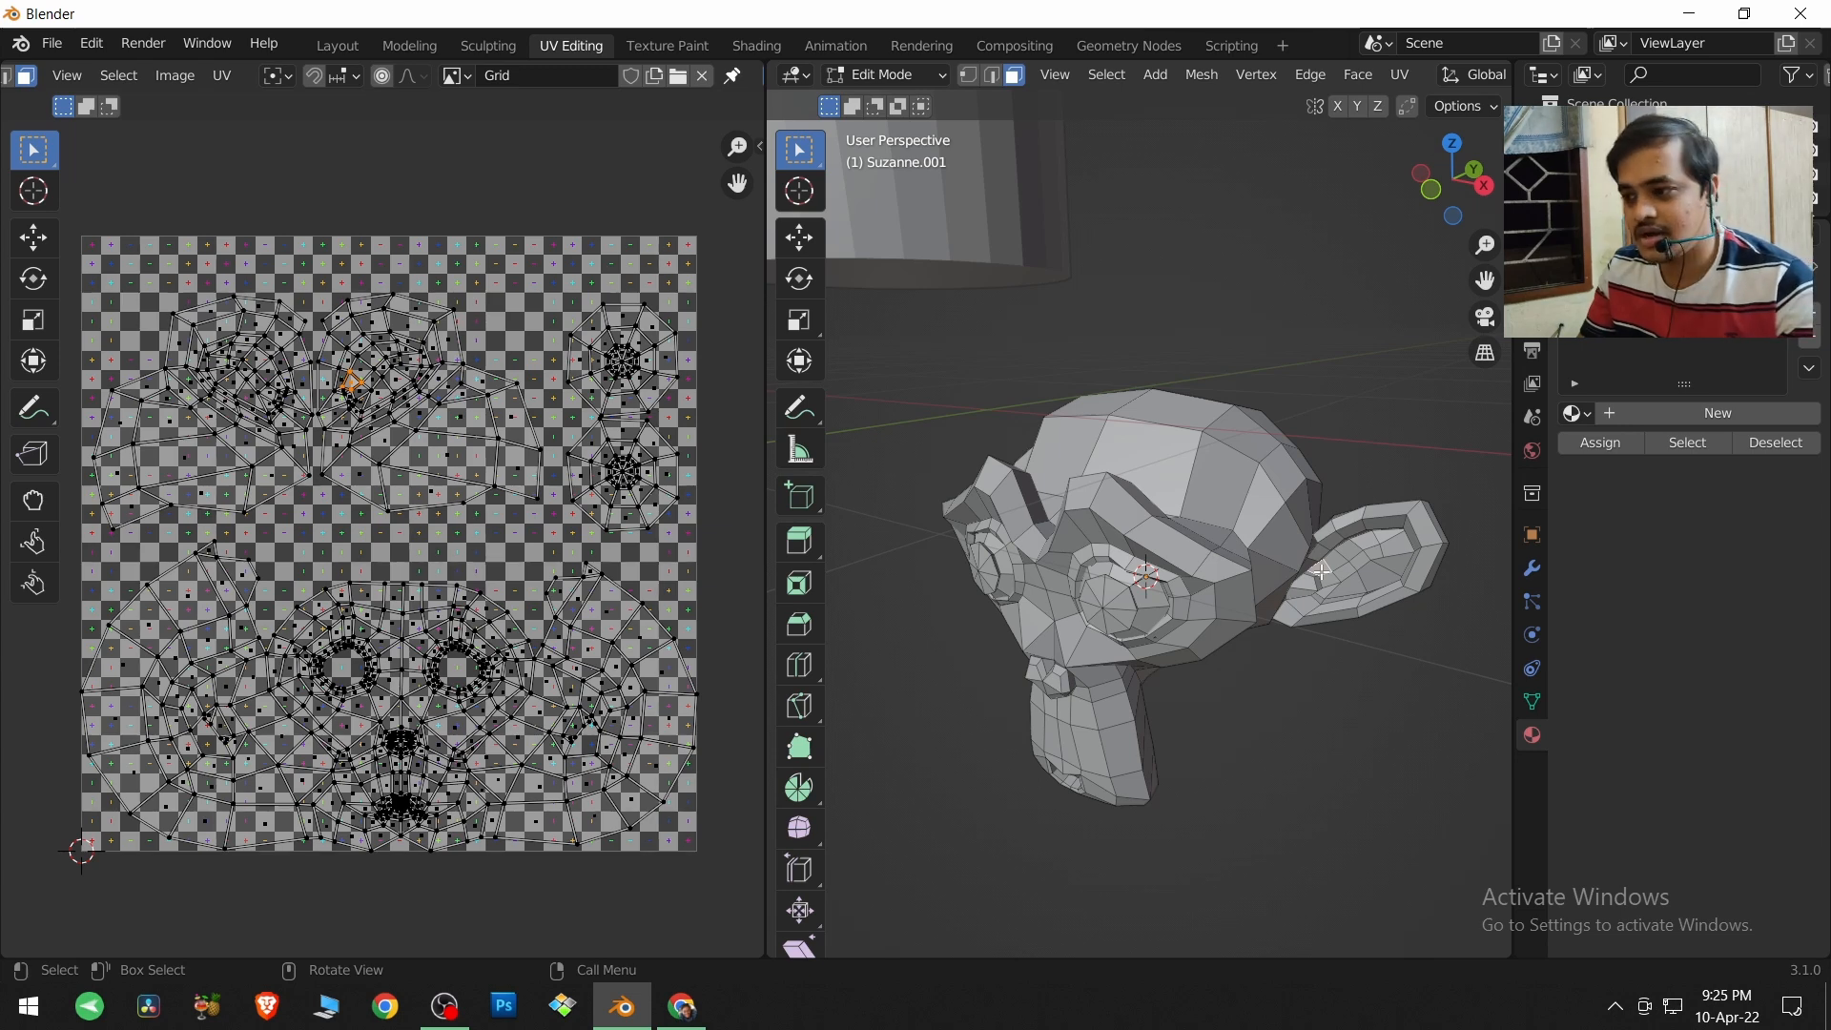
Return the monkey head to Object Mode and give it a new material.
{"action": "left_click", "coordinate": [885, 75]}
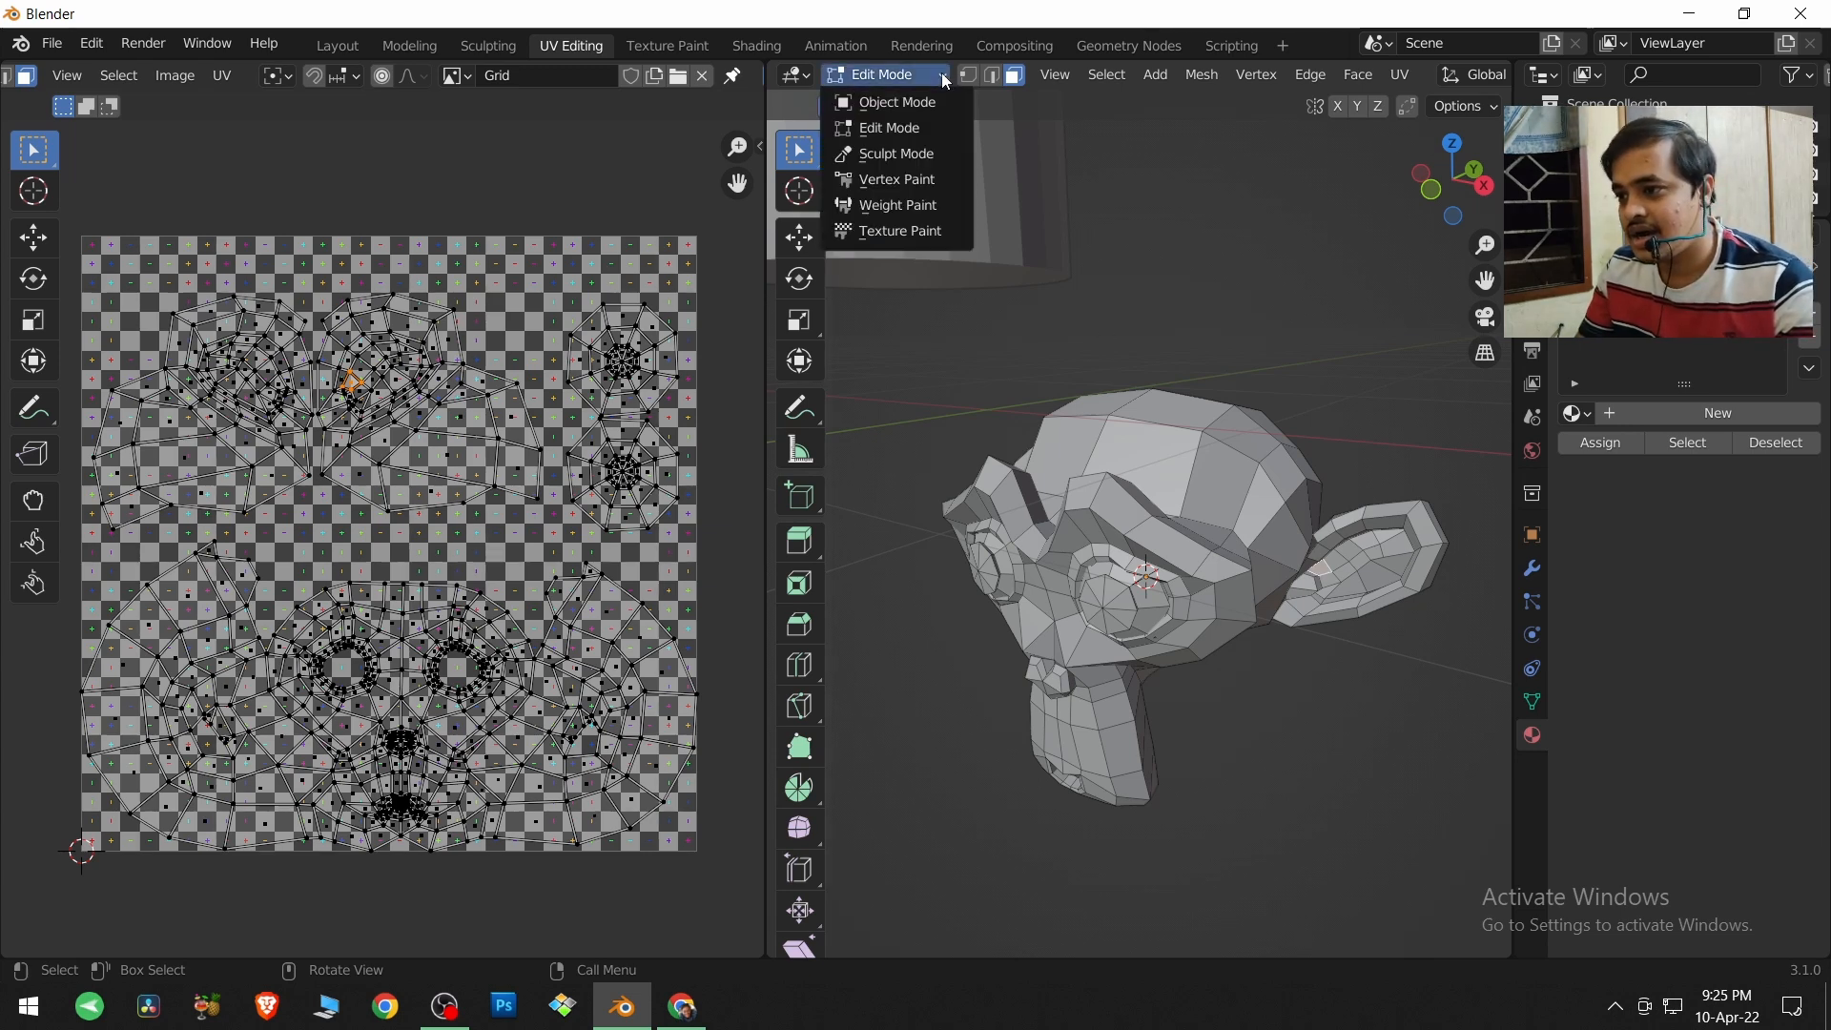
{"action": "left_click", "coordinate": [879, 102]}
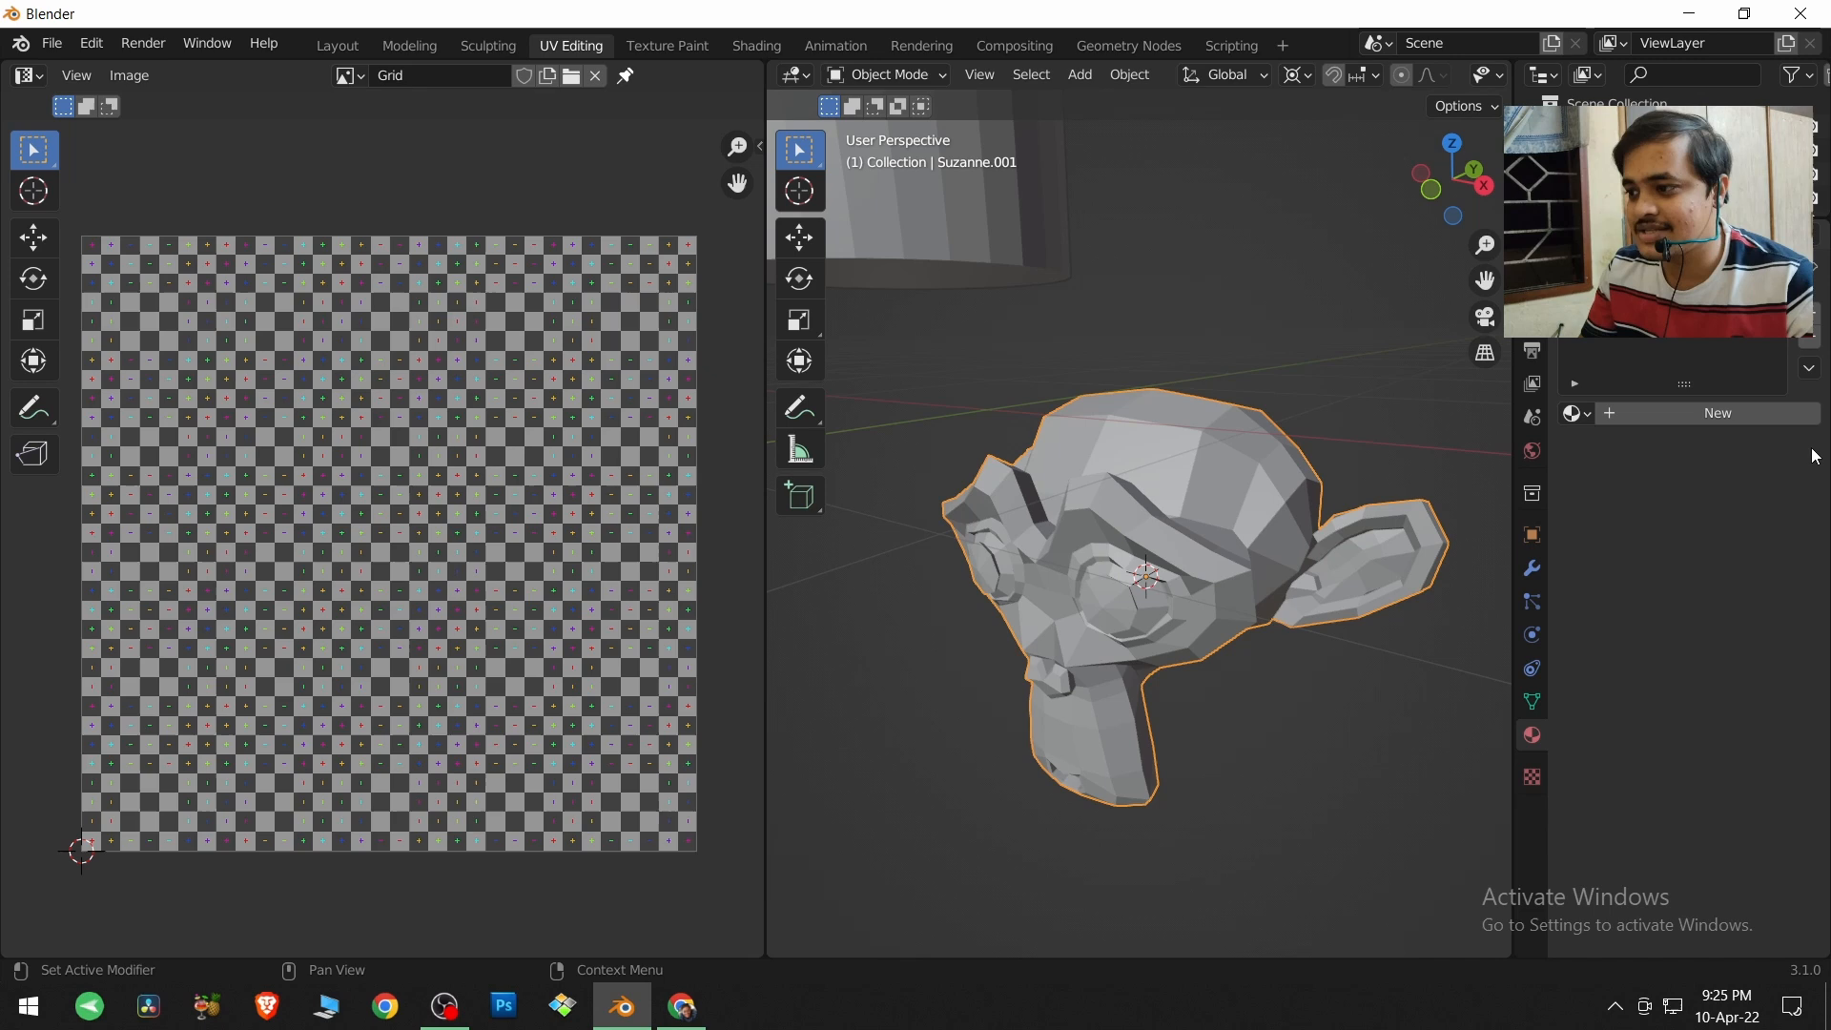
{"action": "left_click", "coordinate": [1748, 426]}
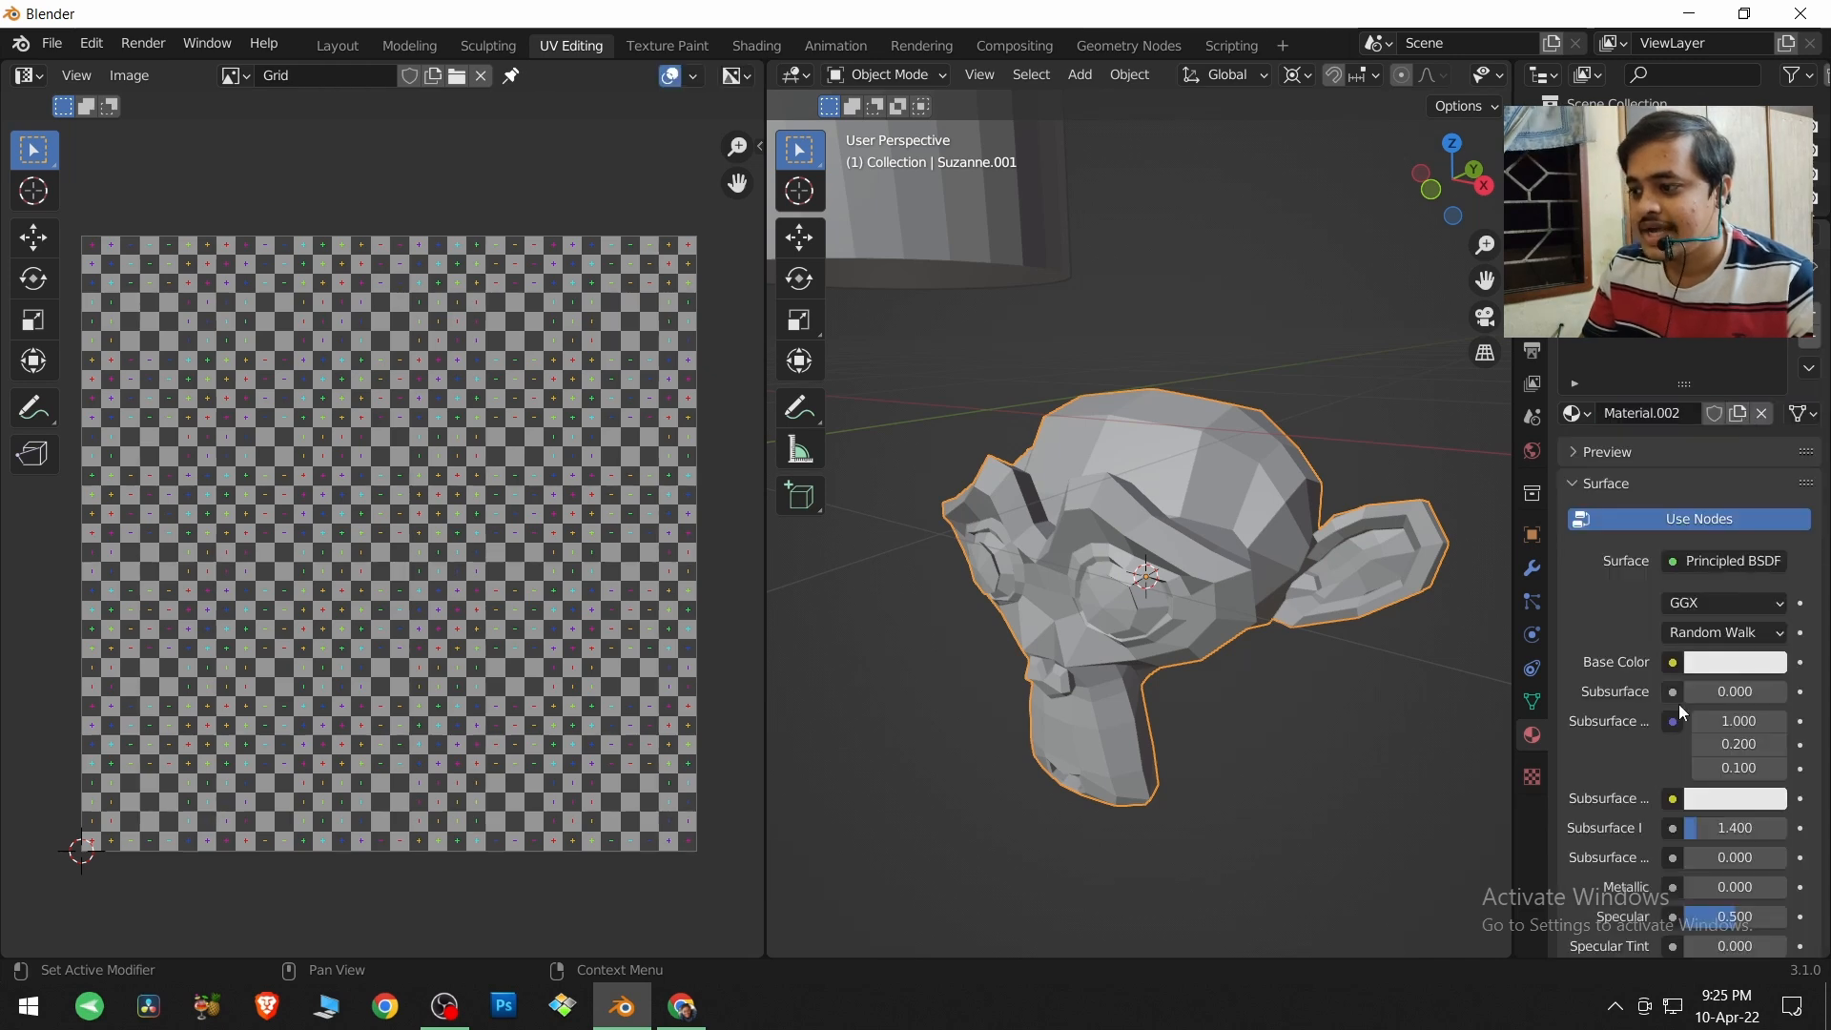
Add an Image Texture node beside the Principled BSDF in the monkey head's shader nodes.
{"action": "left_click", "coordinate": [755, 46]}
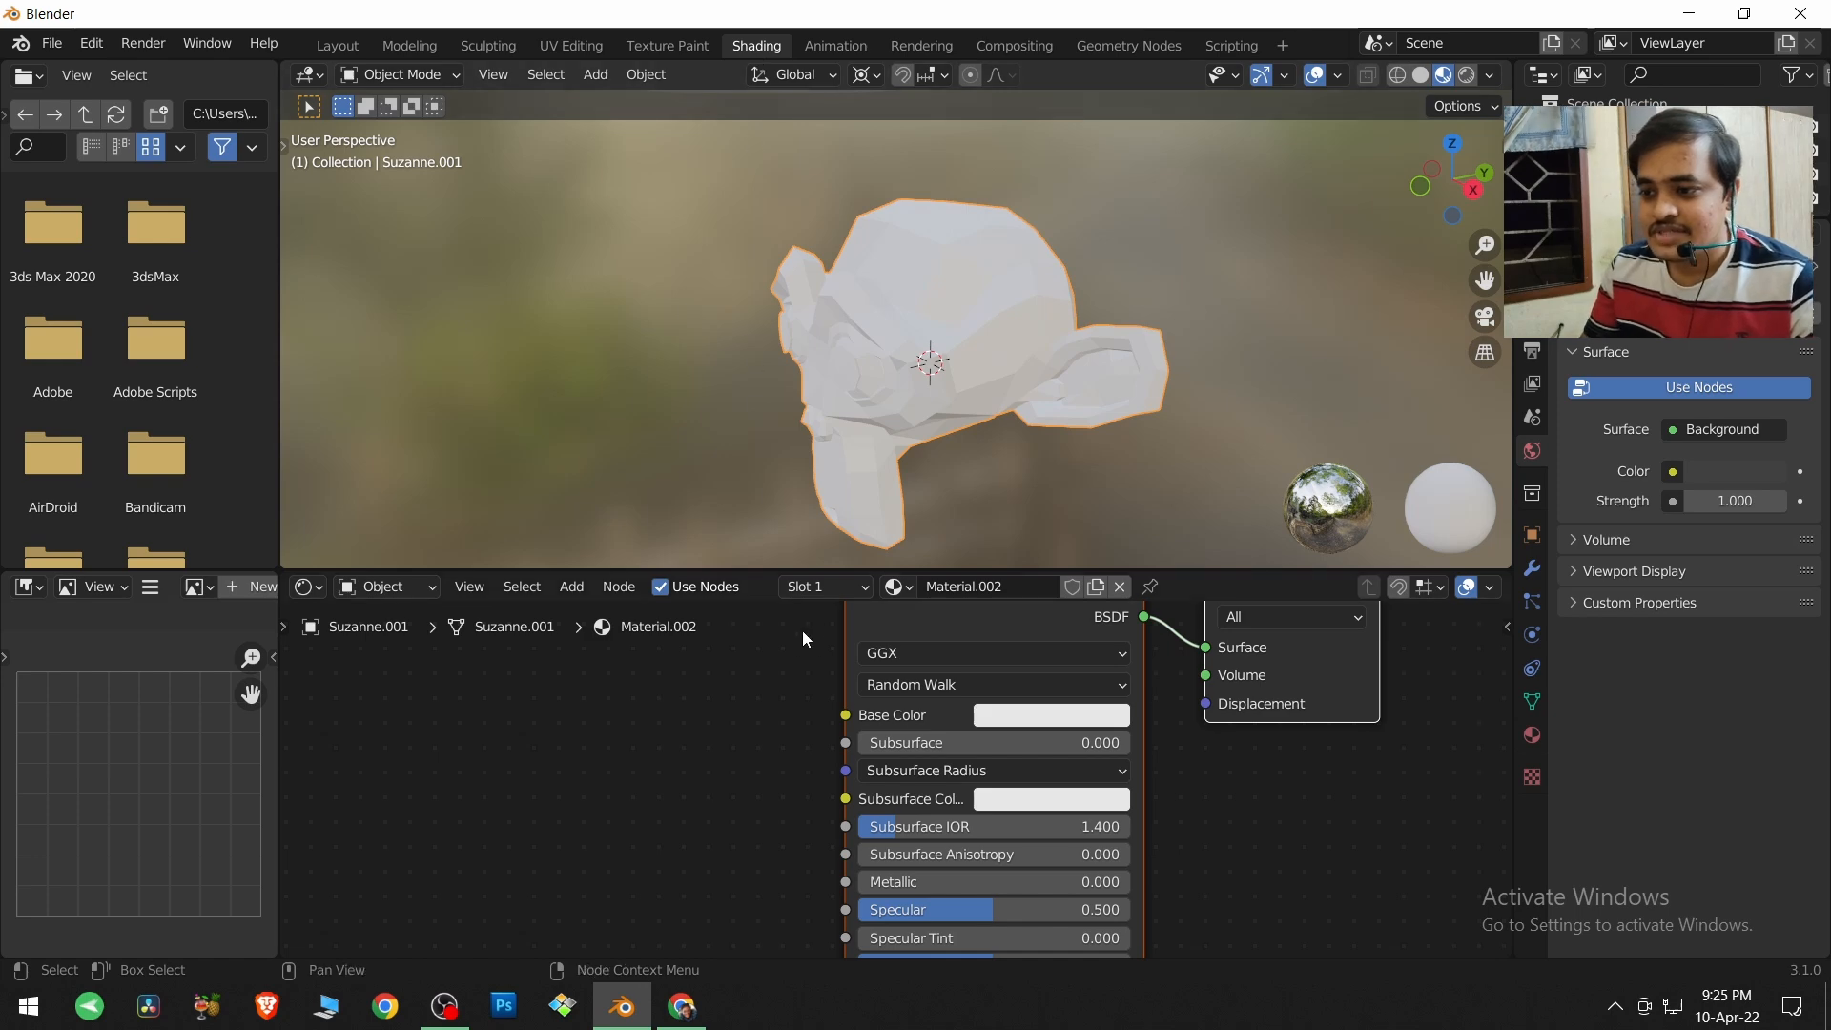
{"action": "middle_click_drag", "start_coordinate": [812, 728], "coordinate": [885, 693]}
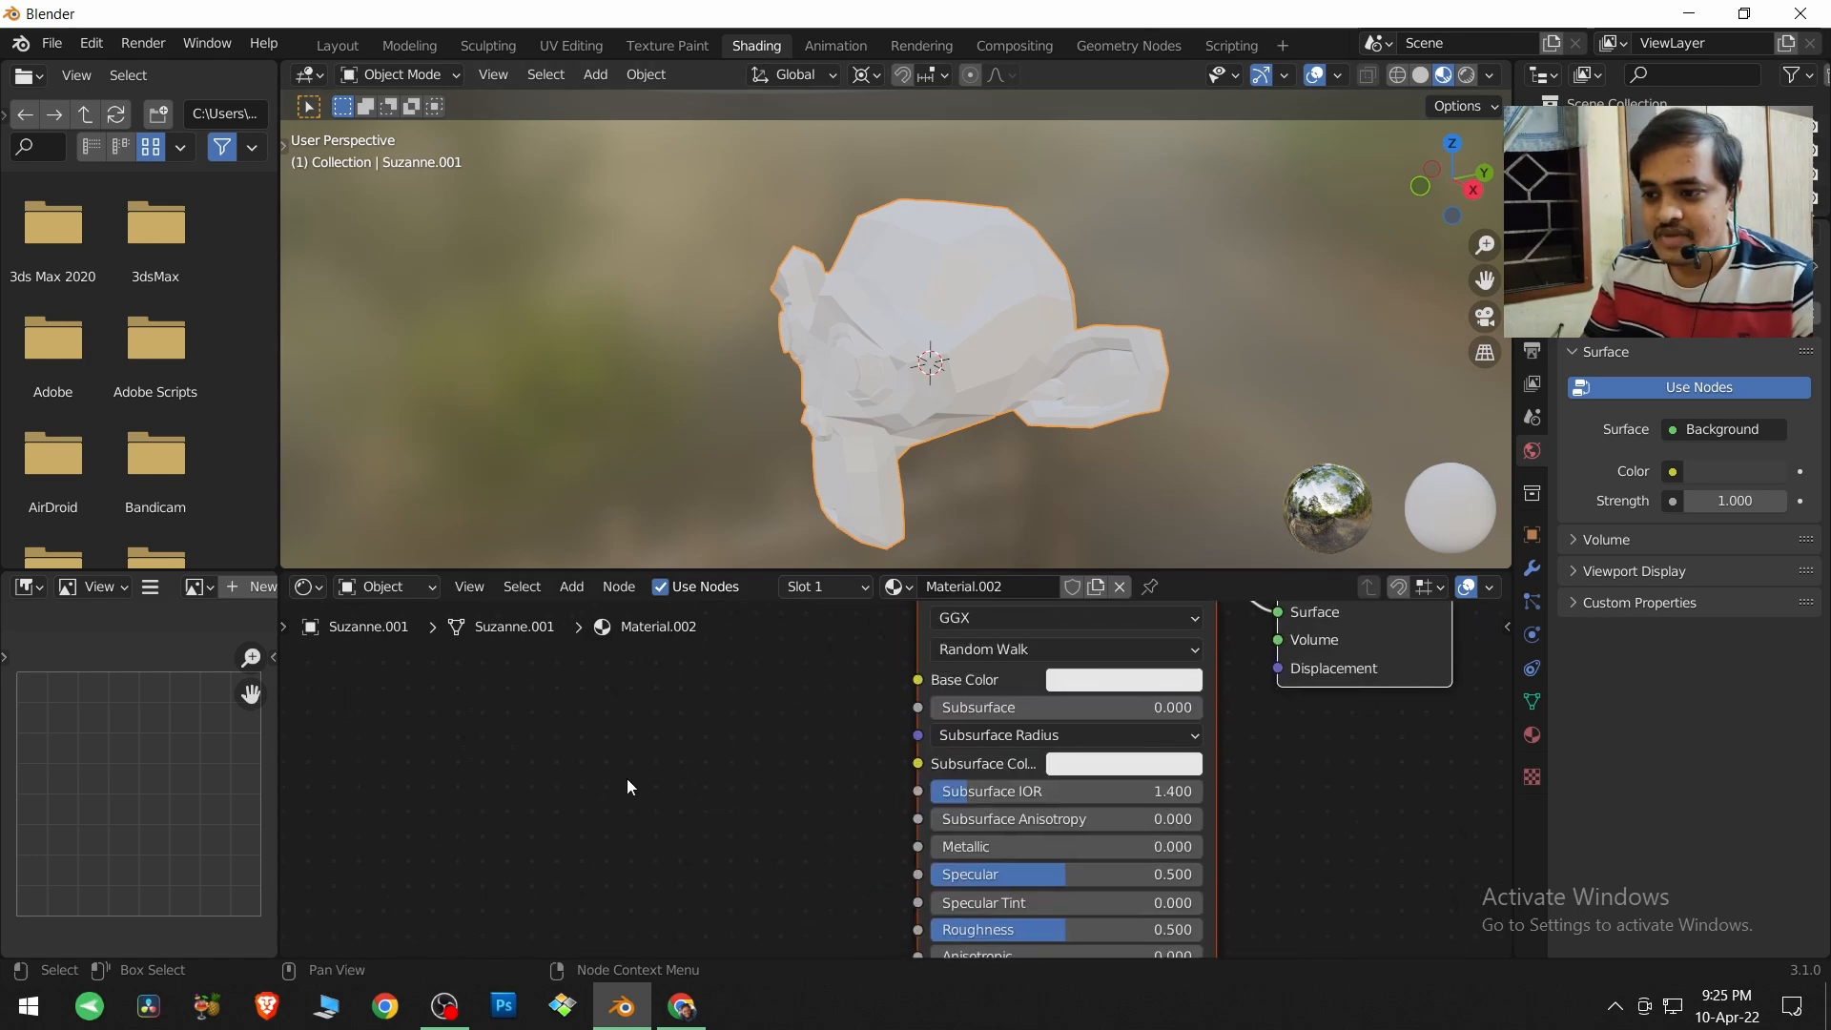
{"action": "key", "text": "shift+a"}
{"action": "mouse_move", "coordinate": [627, 788]}
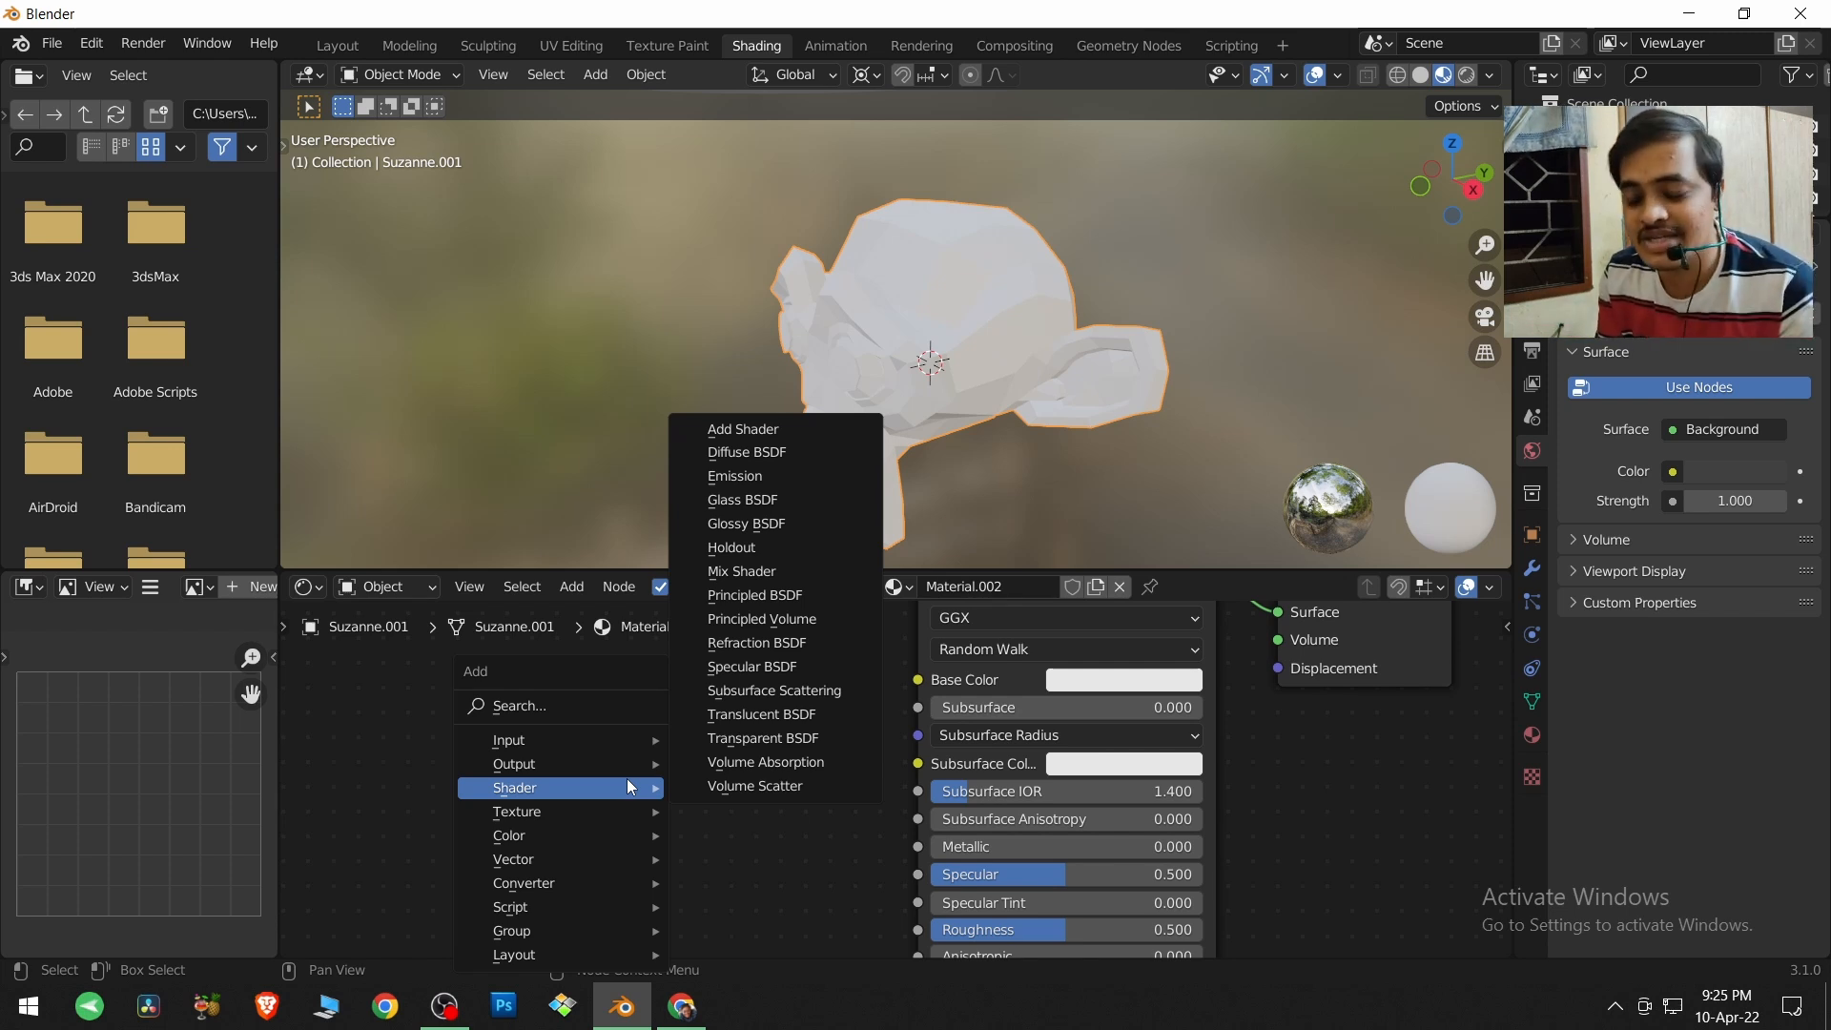
{"action": "key", "text": "s"}
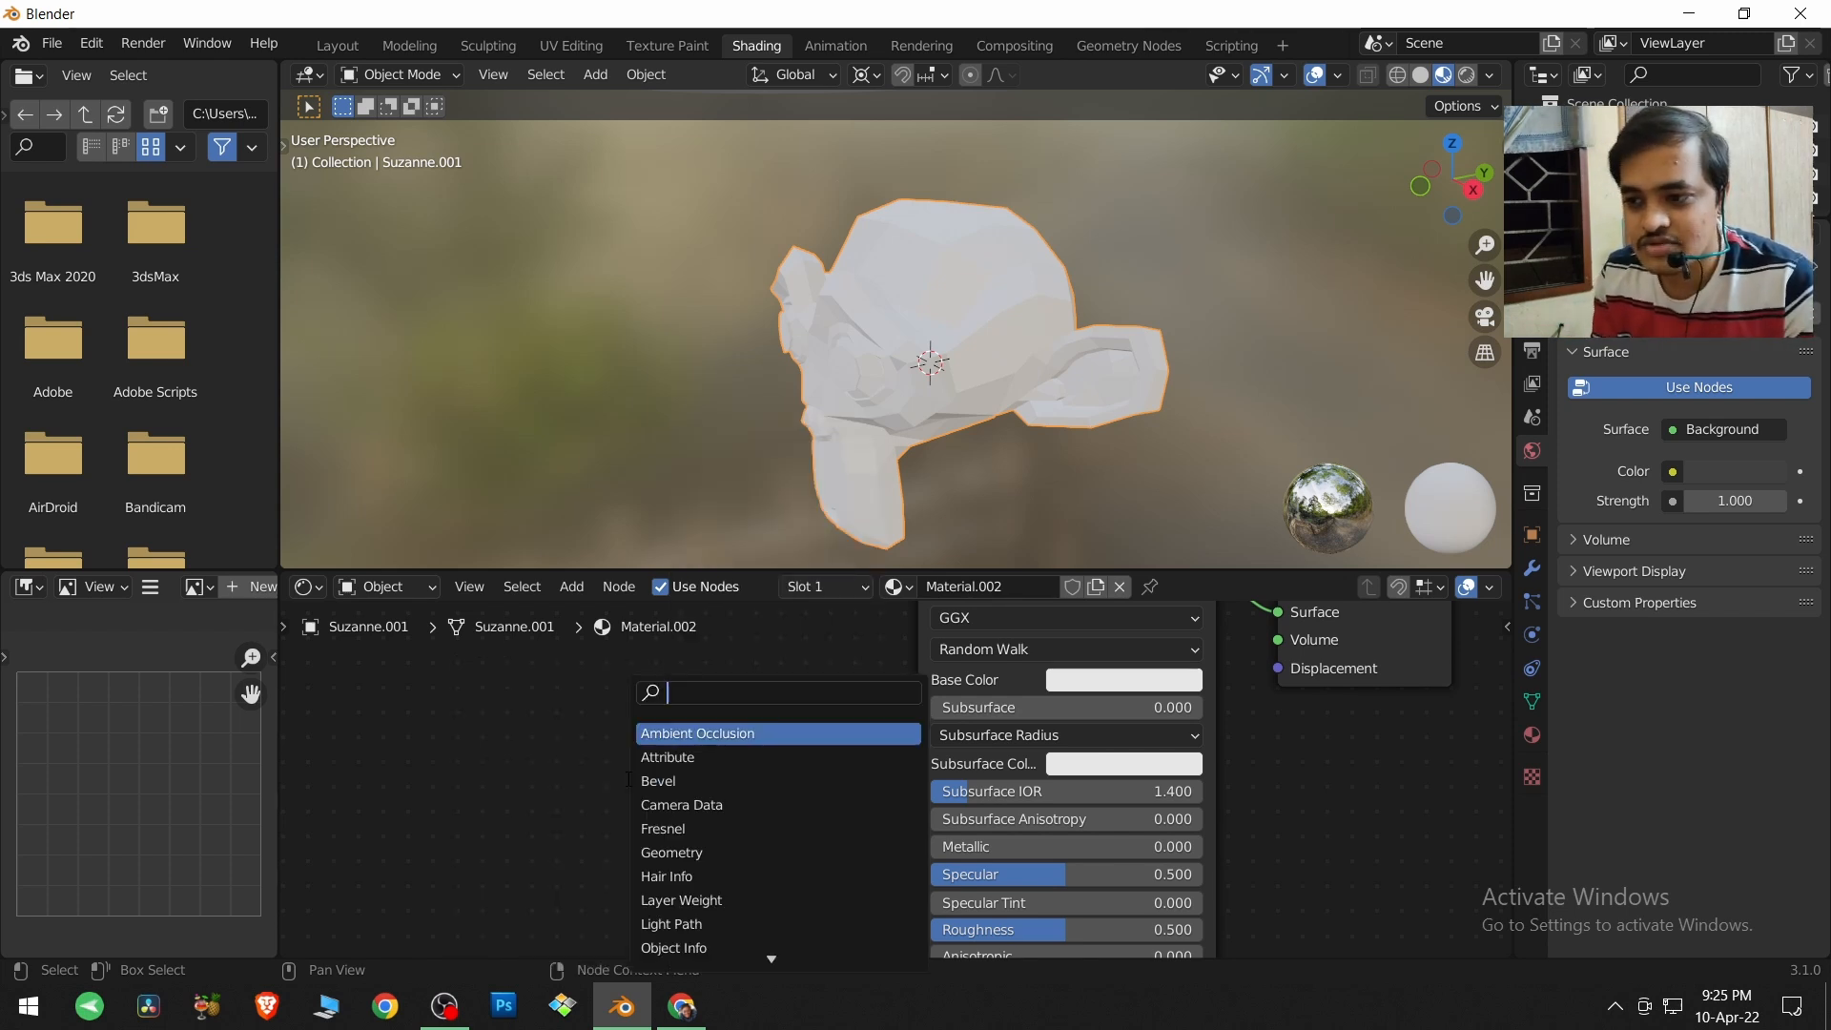
{"action": "type", "text": "image"}
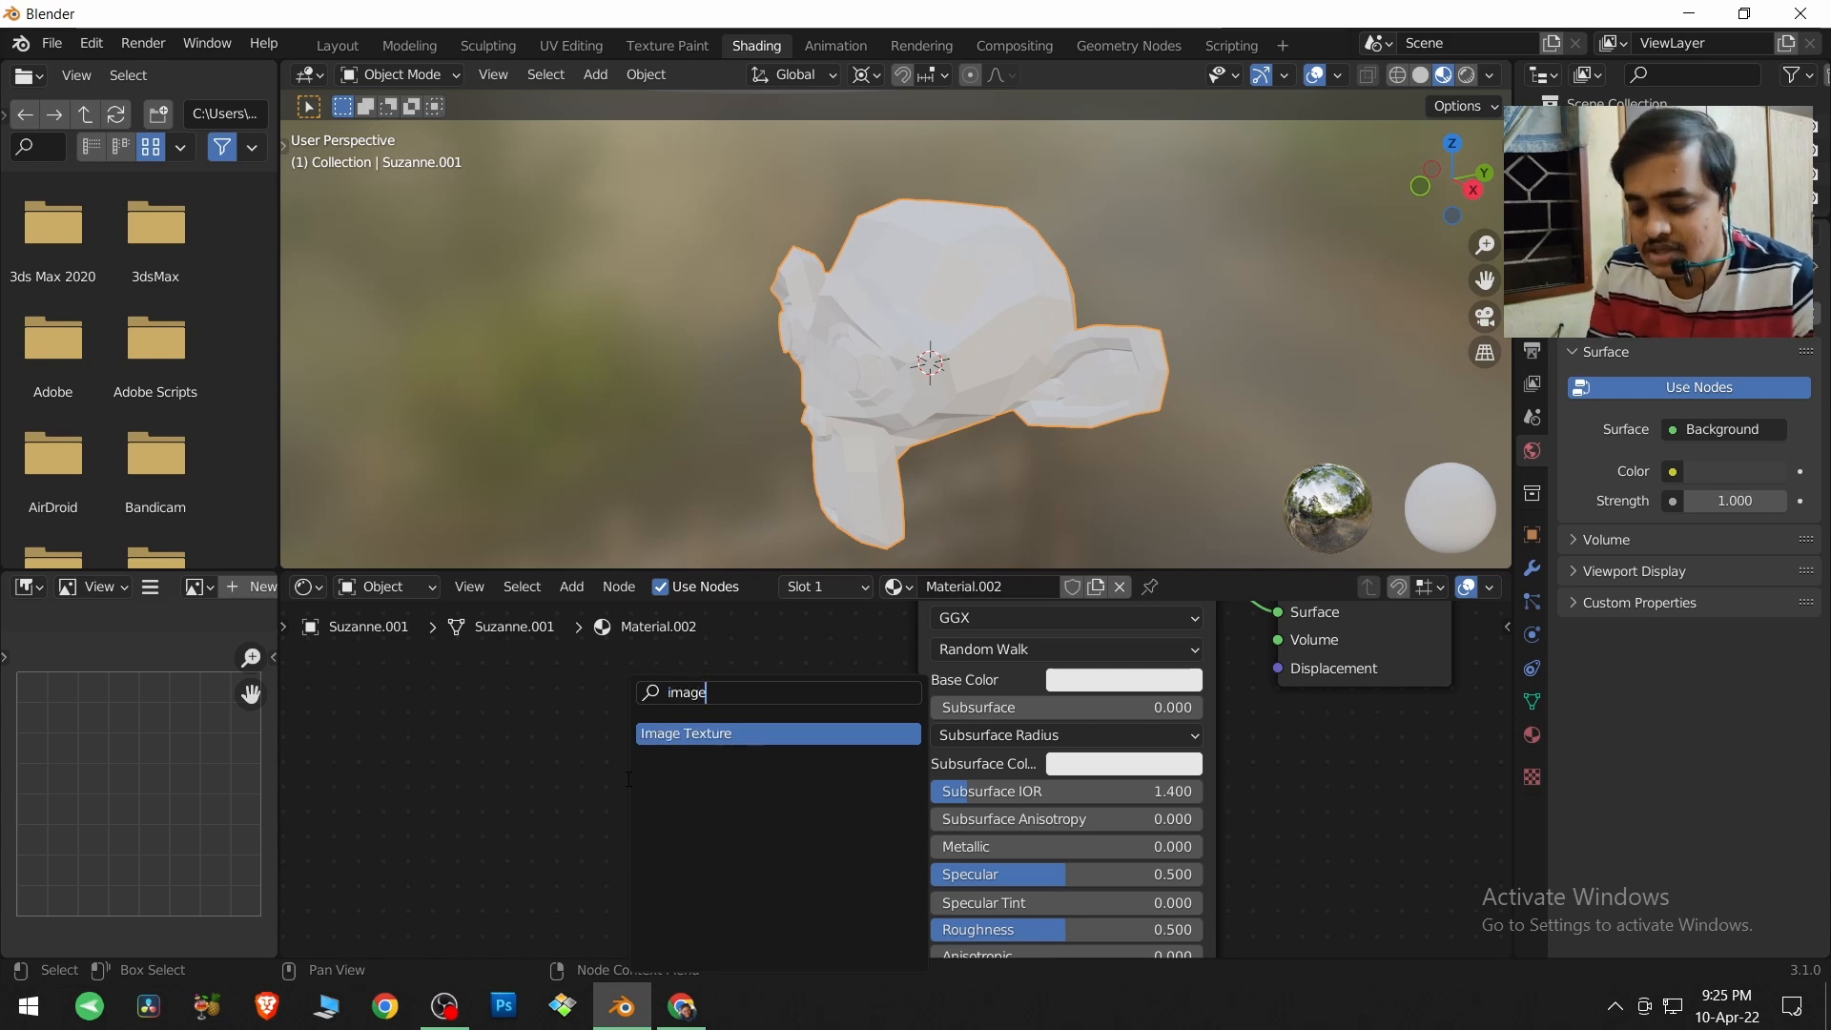
{"action": "key", "text": "Return"}
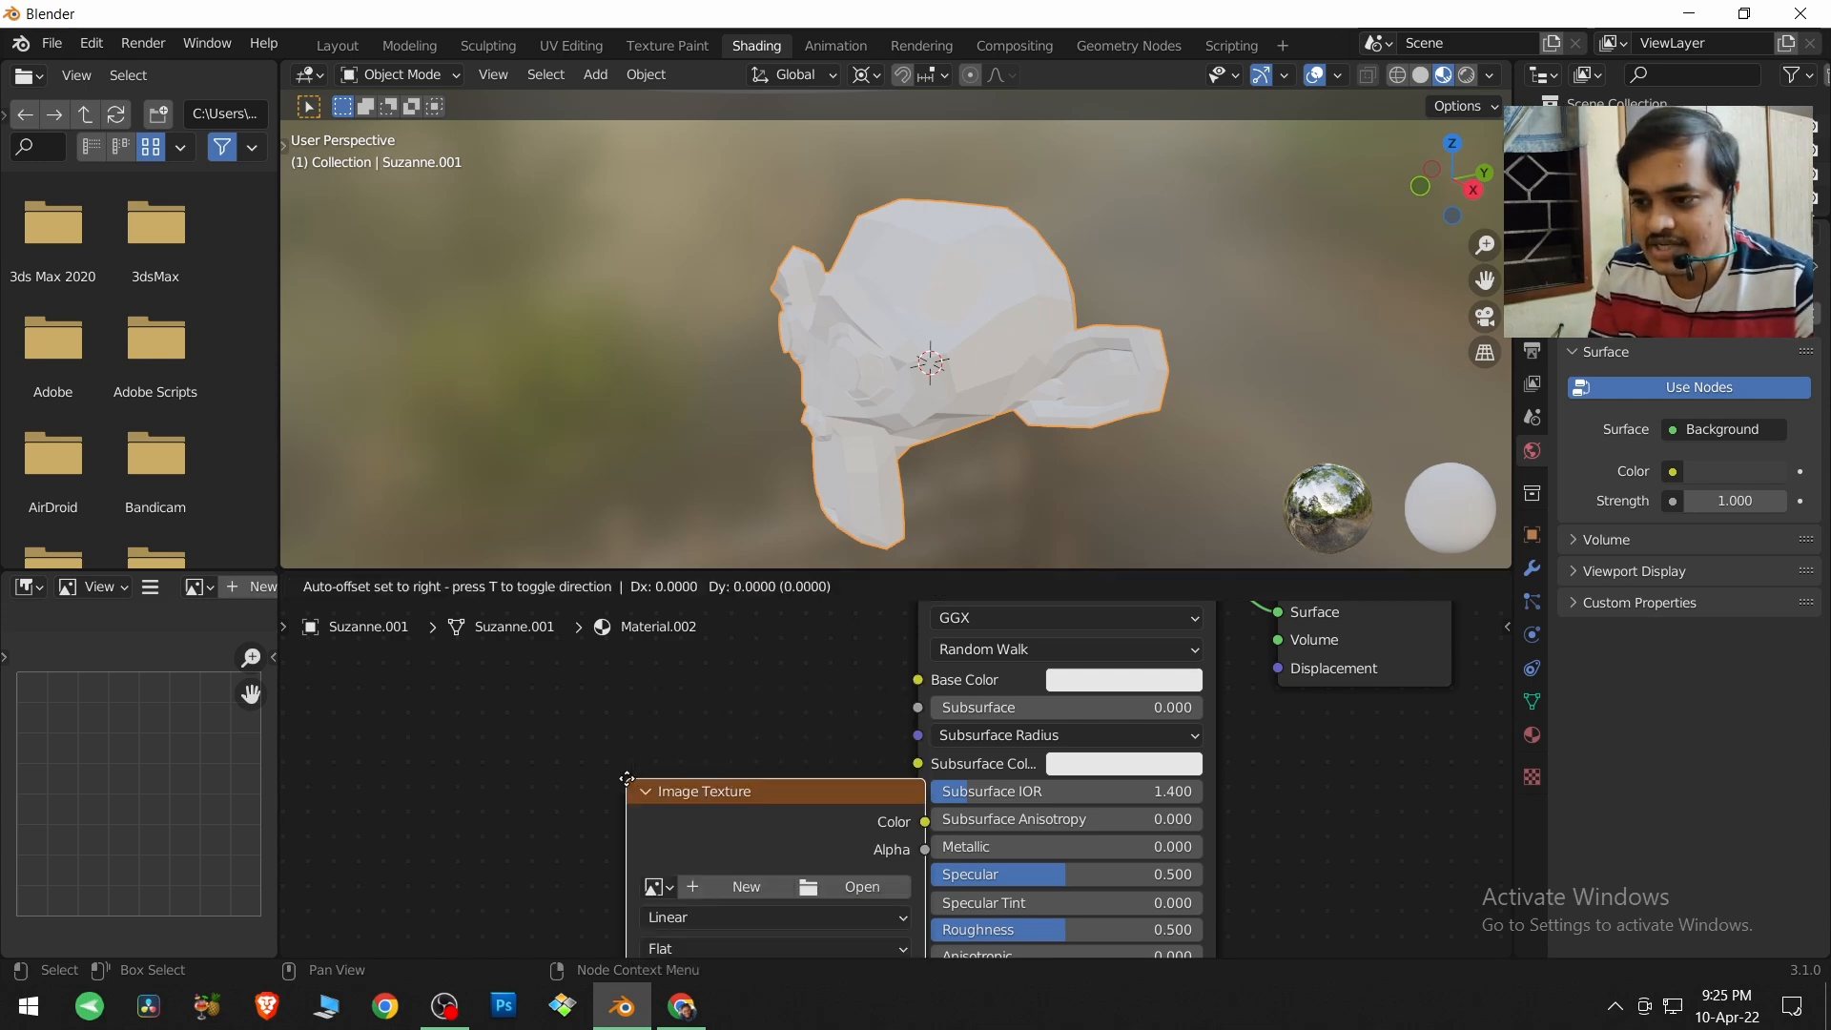
{"action": "left_click", "coordinate": [515, 726]}
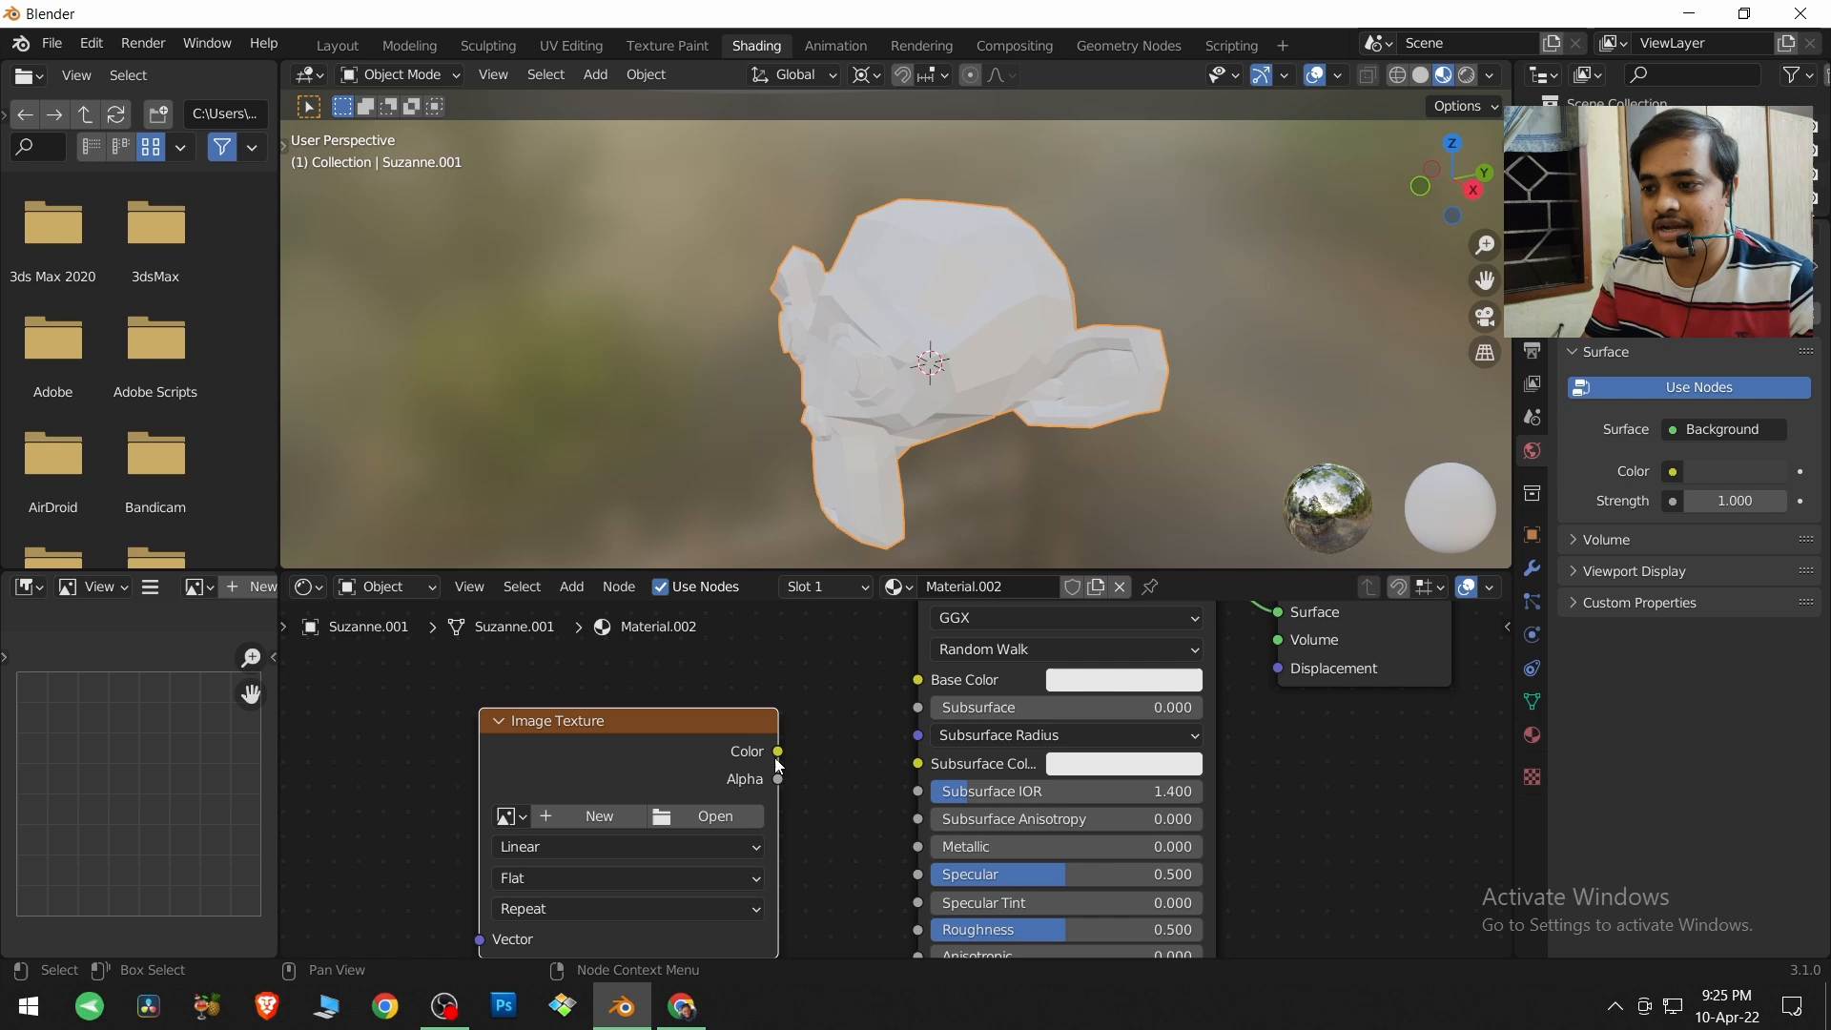
Connect the Image Texture node's Color output to Base Color and assign the Grid image to it.
{"action": "left_click_drag", "start_coordinate": [779, 751], "coordinate": [917, 680]}
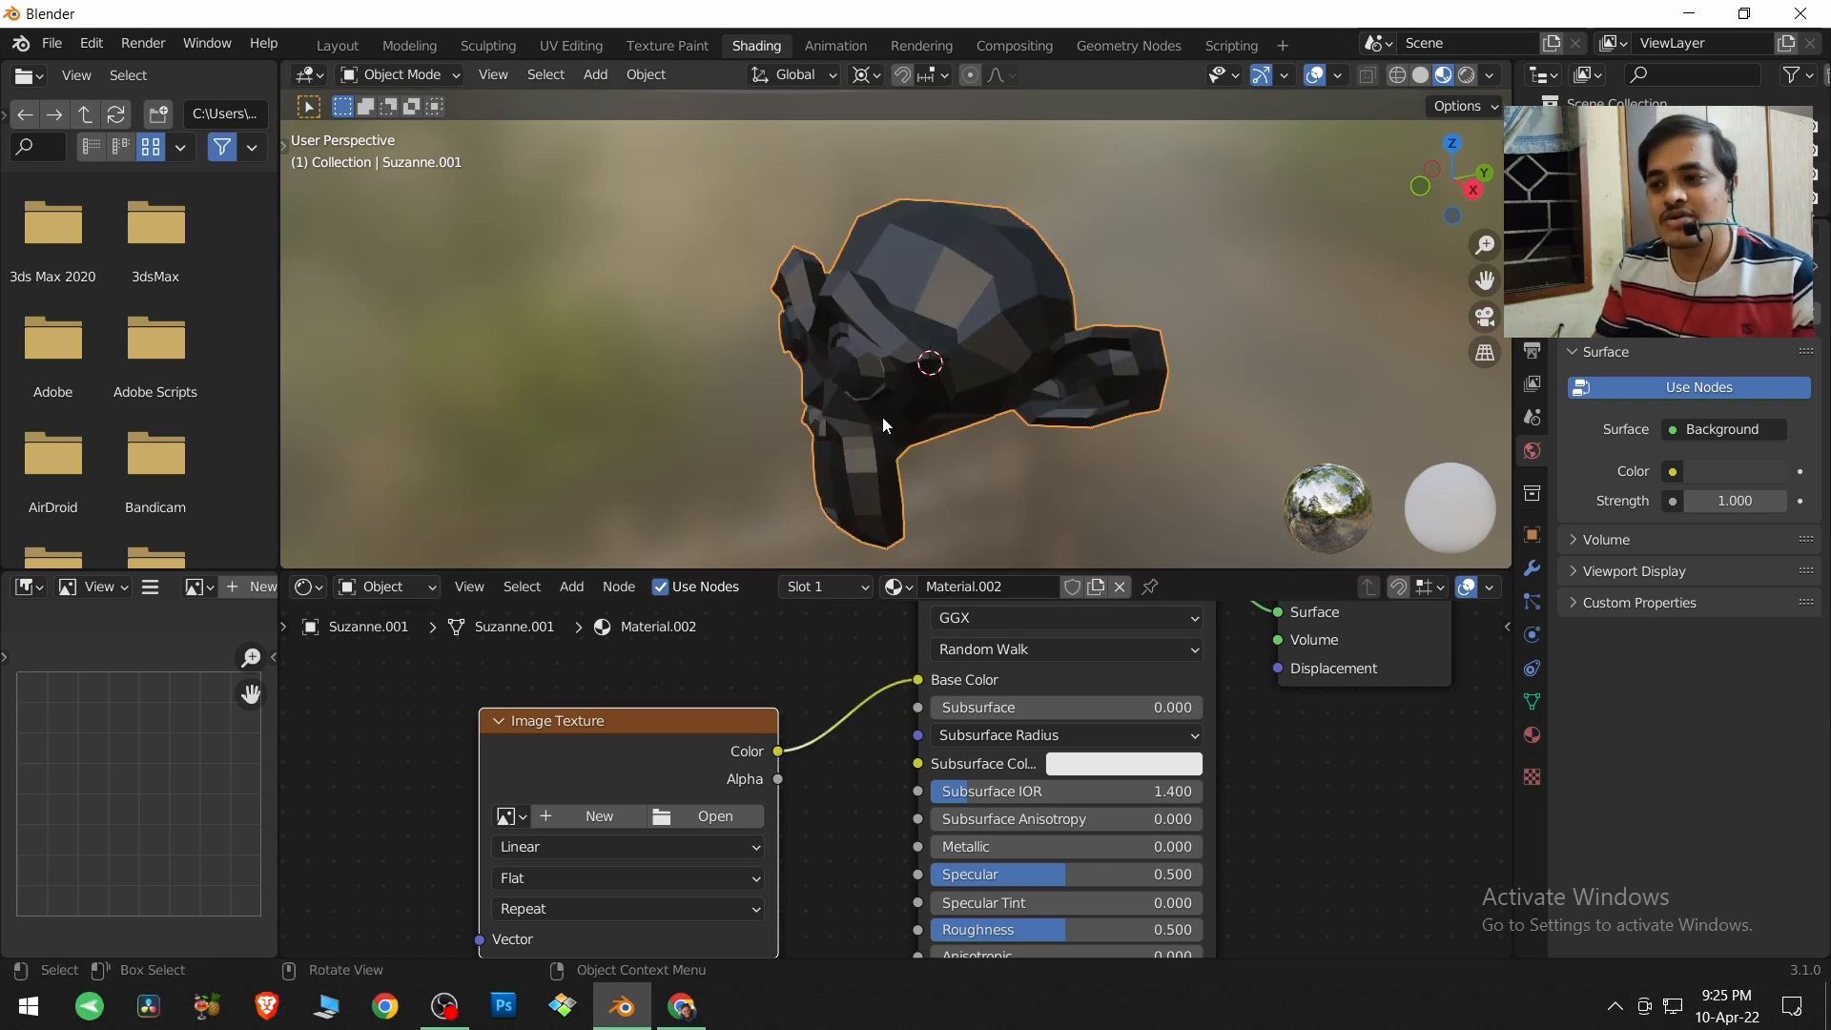
{"action": "left_click", "coordinate": [523, 819]}
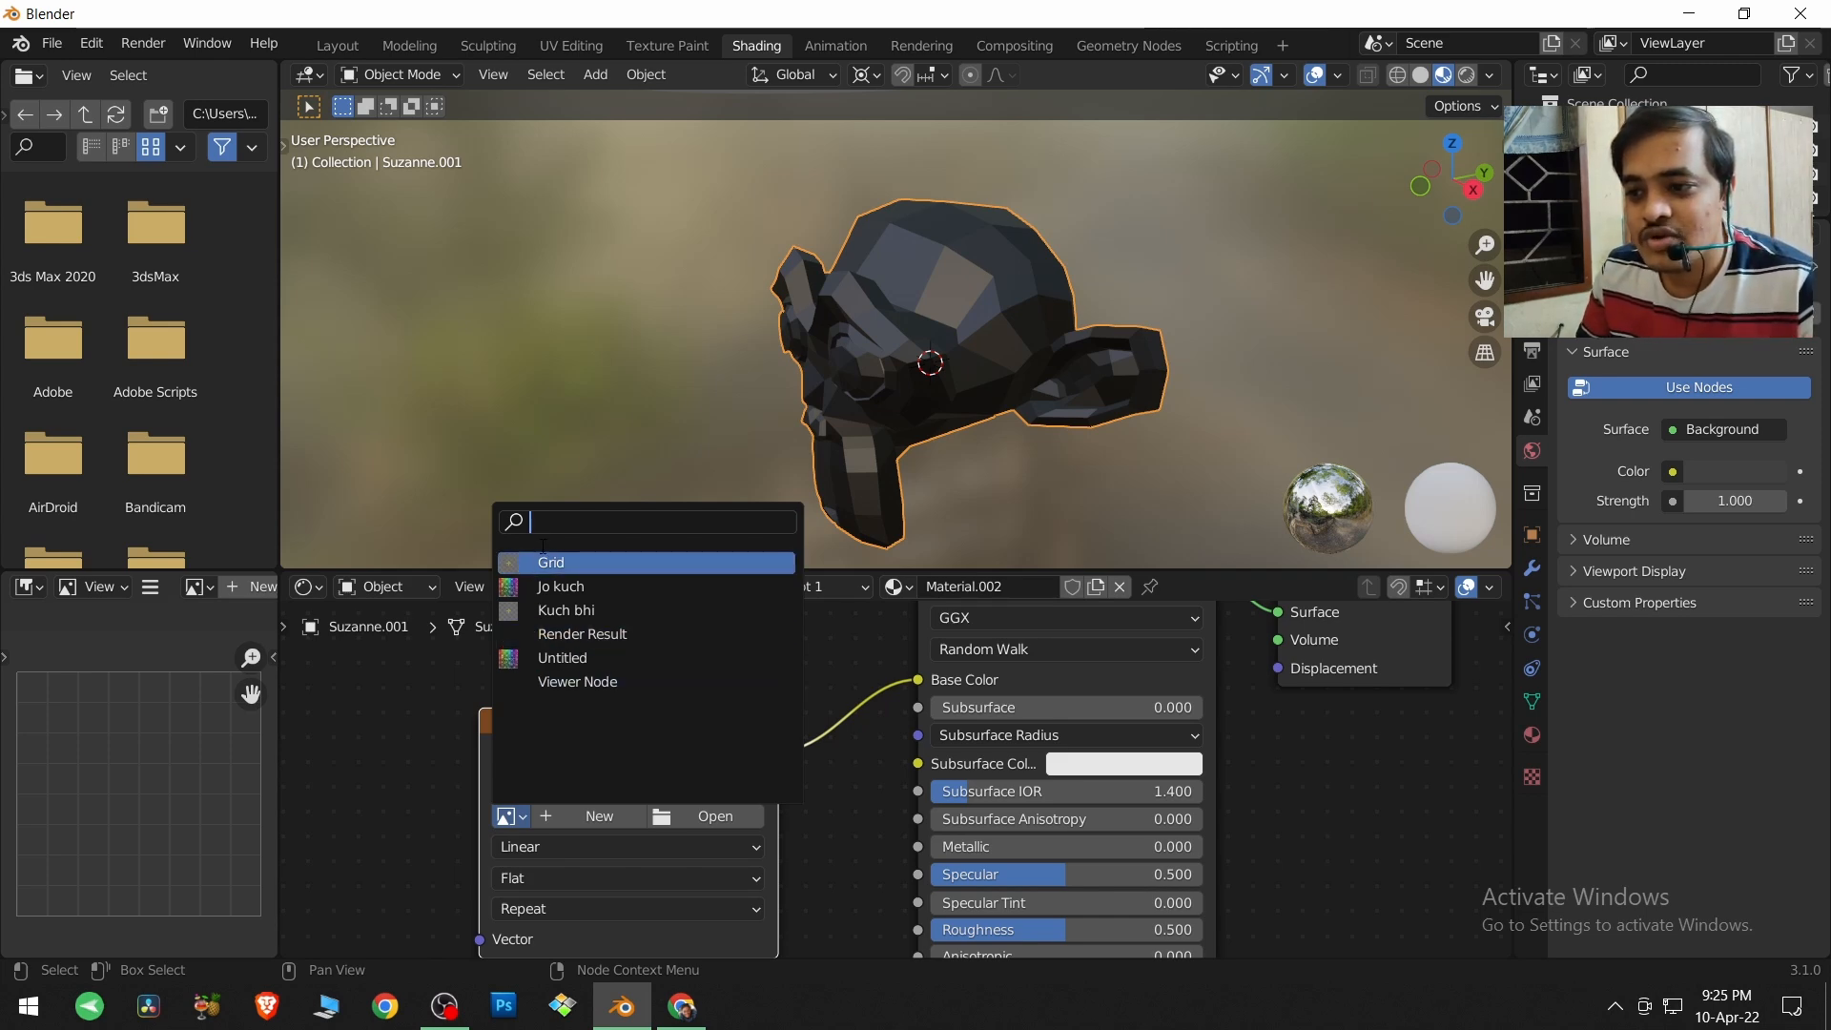
{"action": "left_click", "coordinate": [541, 564]}
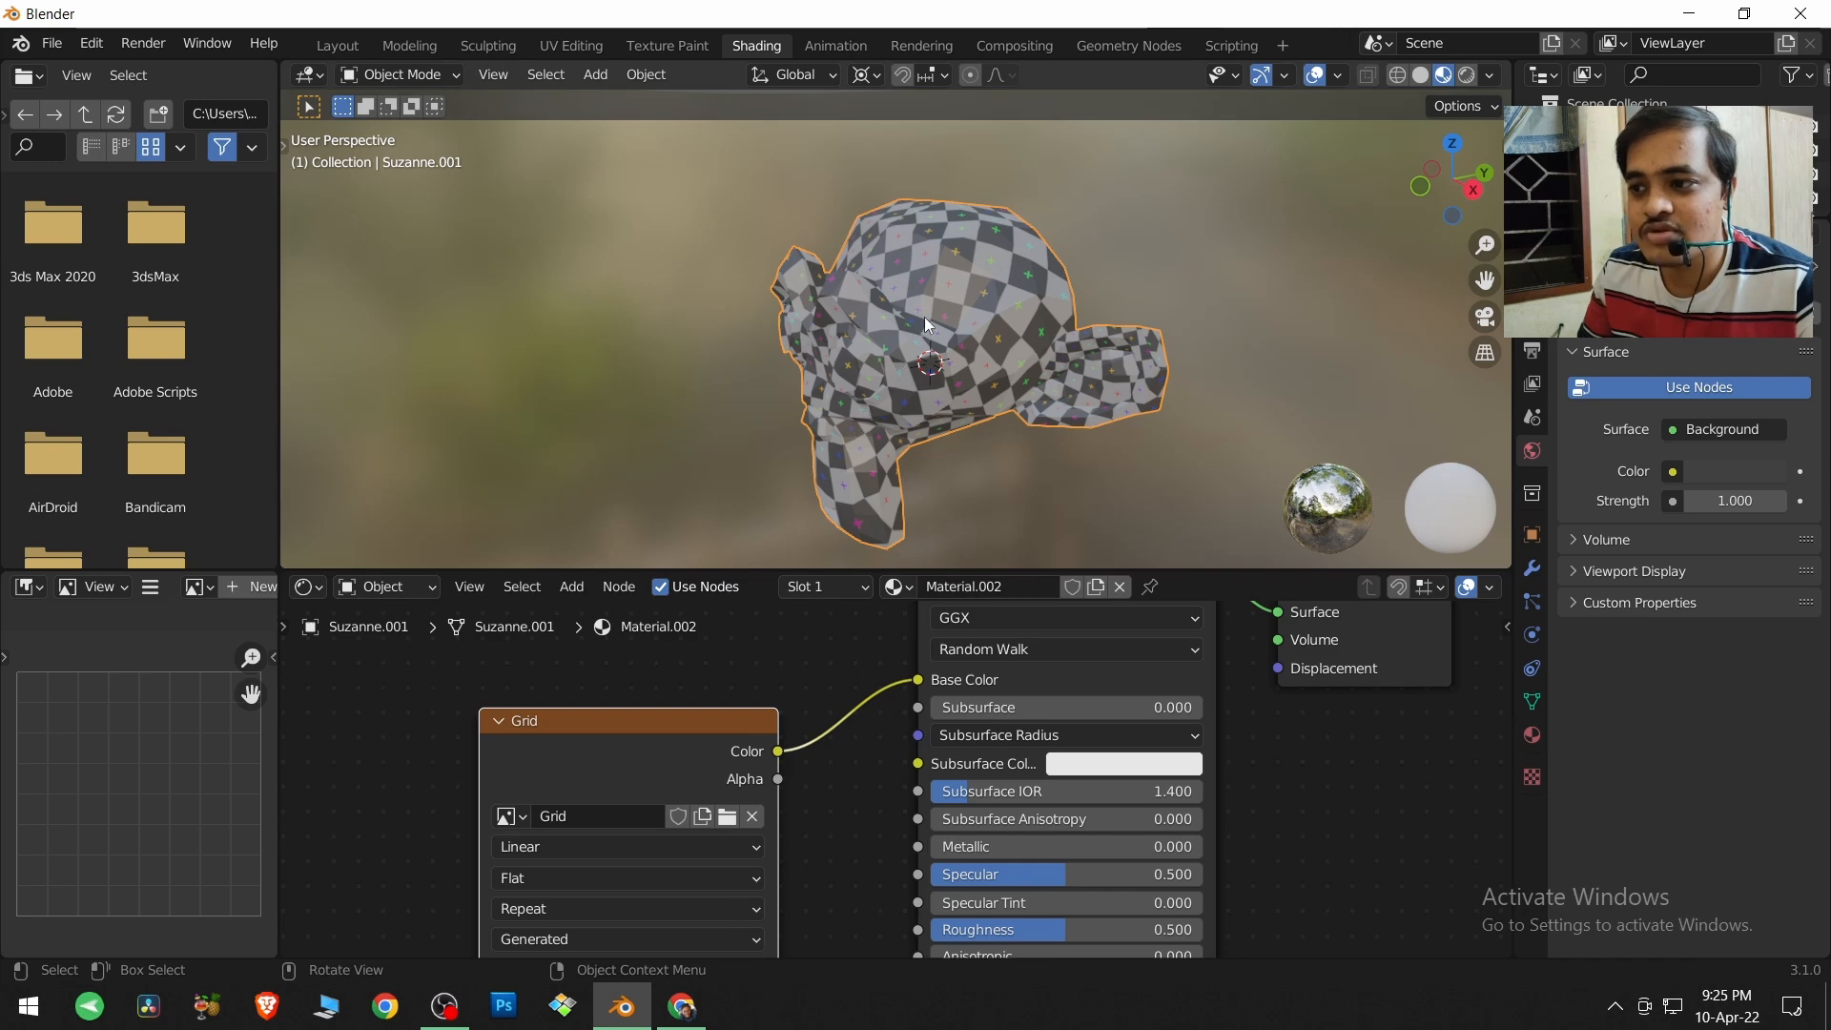
Replace the texture node's image with the Untitled color grid and view the monkey's face.
{"action": "left_click", "coordinate": [524, 818]}
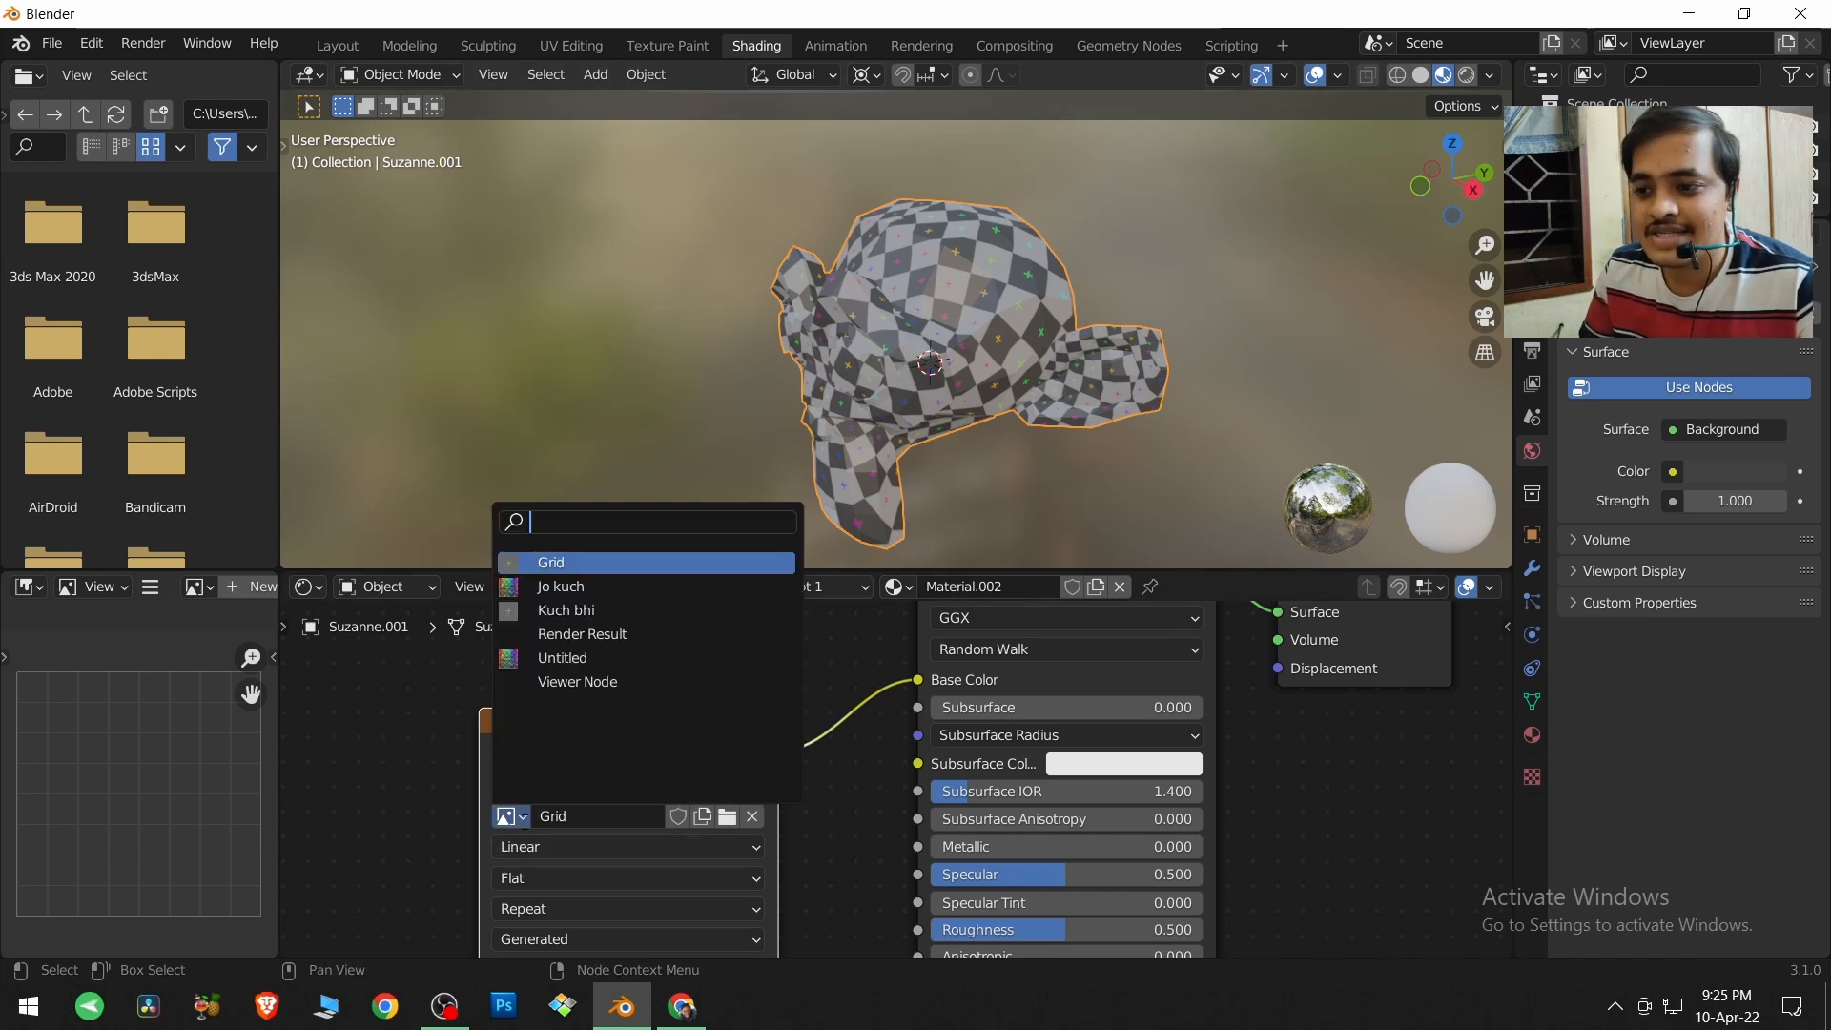
{"action": "left_click", "coordinate": [540, 657]}
{"action": "middle_click_drag", "start_coordinate": [849, 403], "coordinate": [982, 385]}
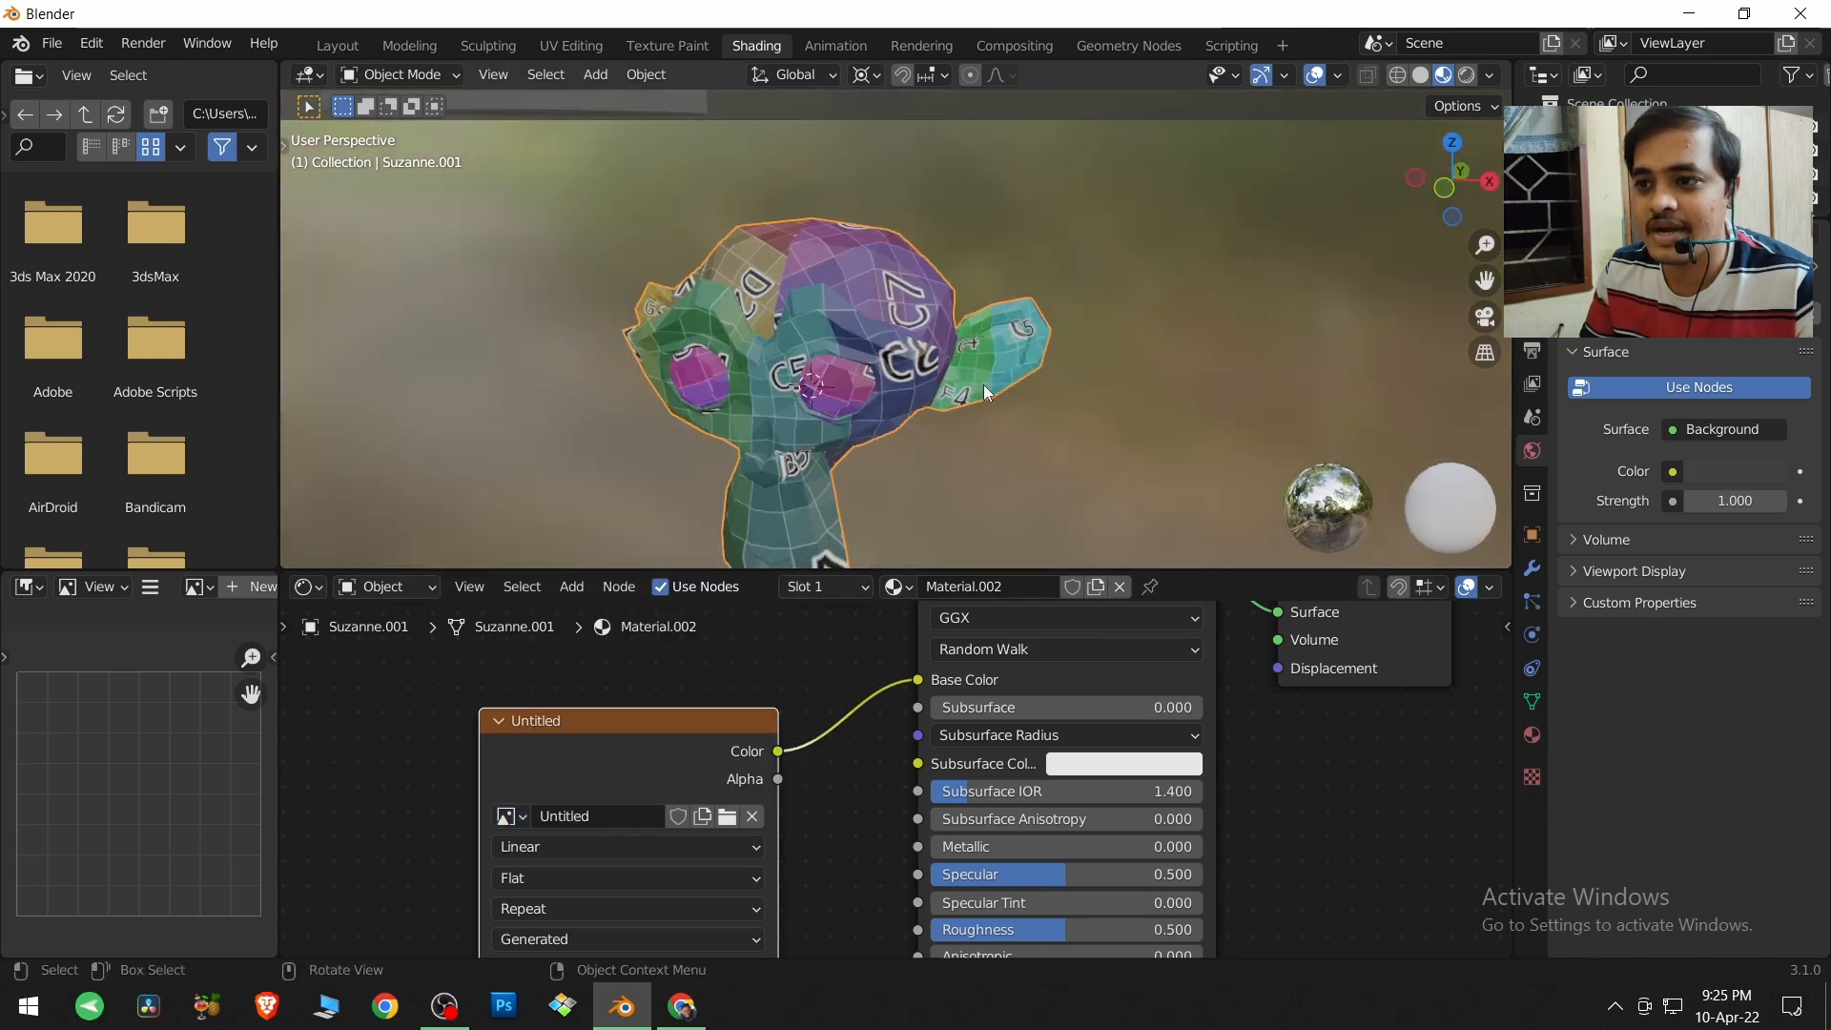
Go back to UV editing, show the Untitled color grid behind the UV layout and examine the two circular eye islands.
{"action": "left_click", "coordinate": [548, 46]}
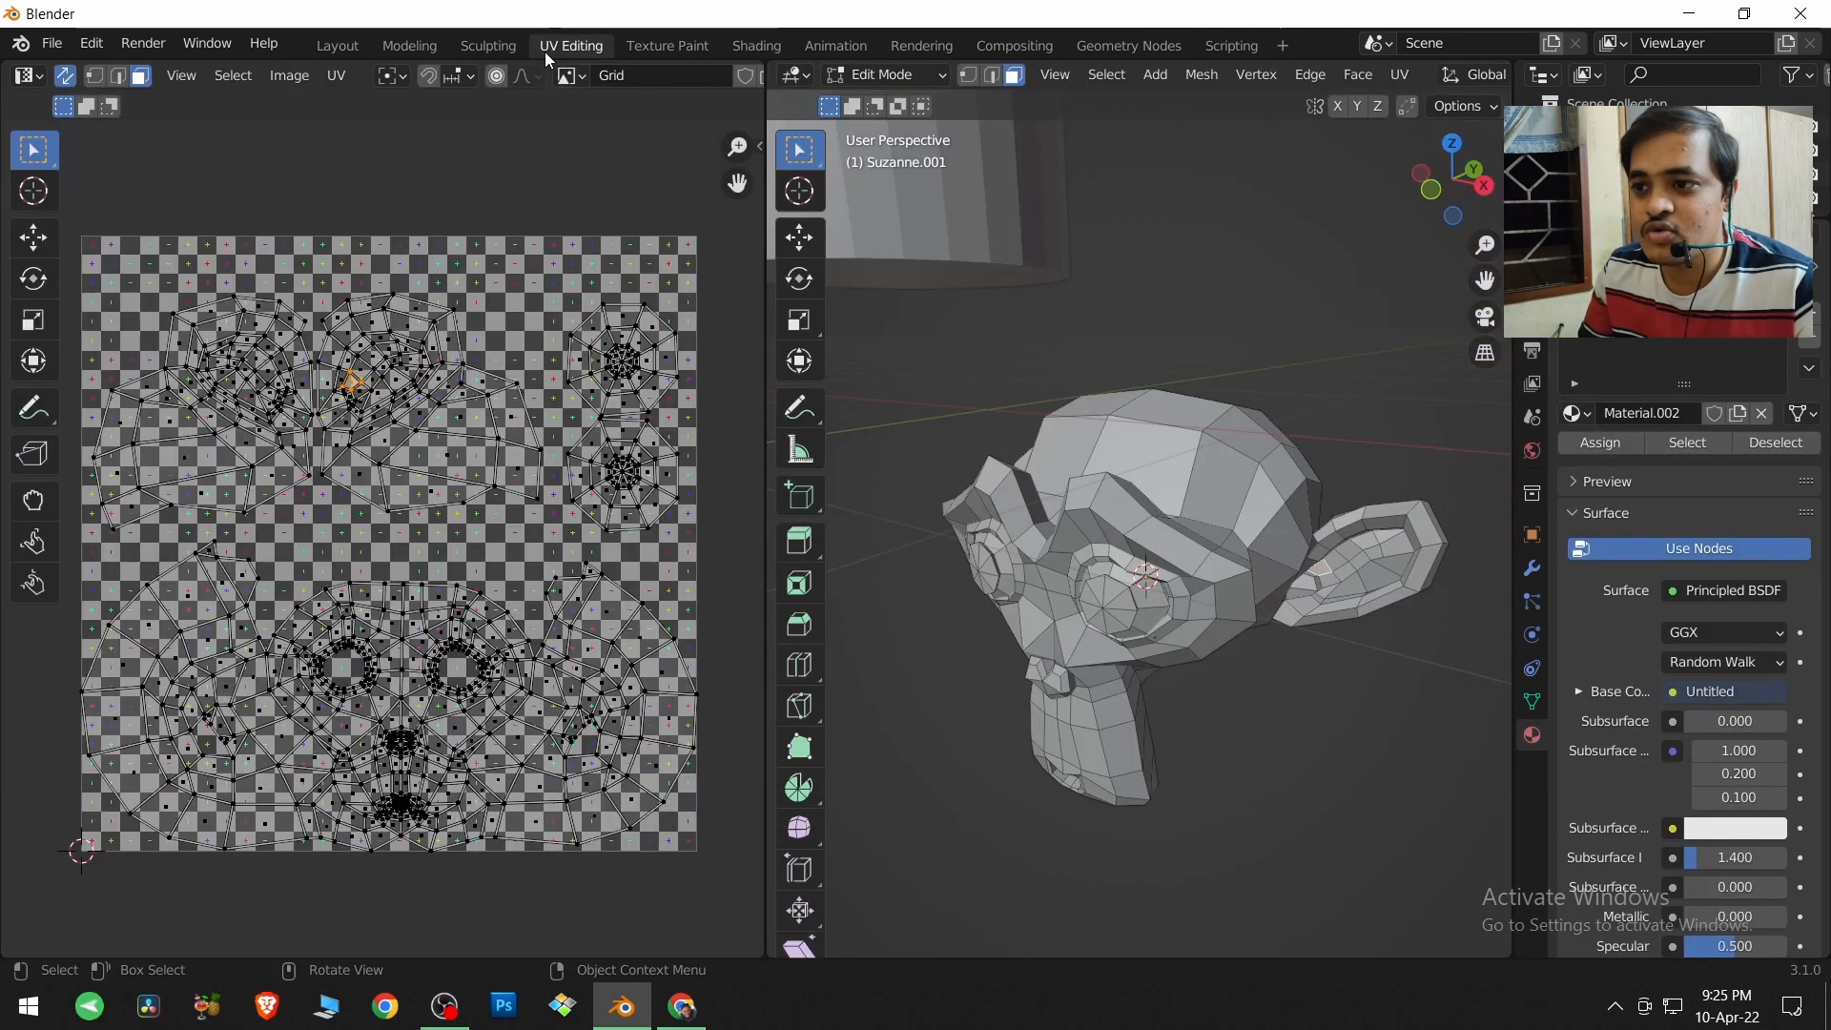
{"action": "left_click", "coordinate": [570, 75]}
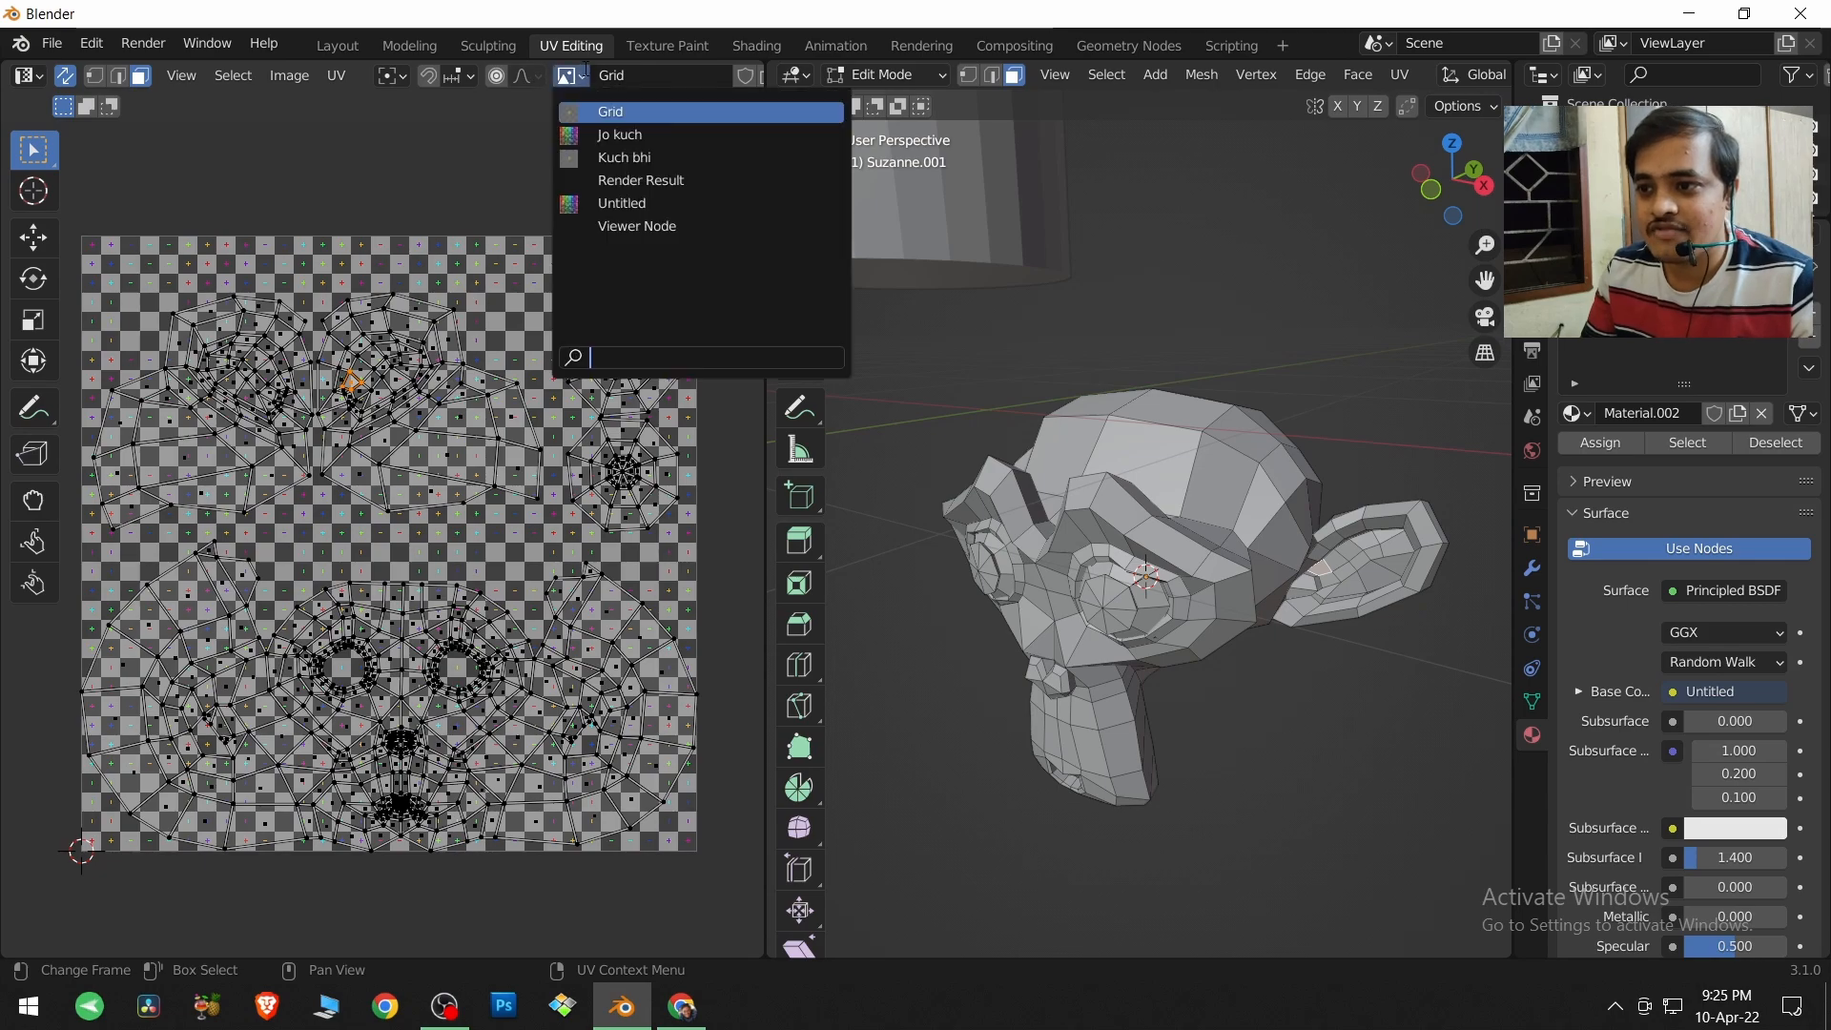
{"action": "left_click", "coordinate": [585, 203]}
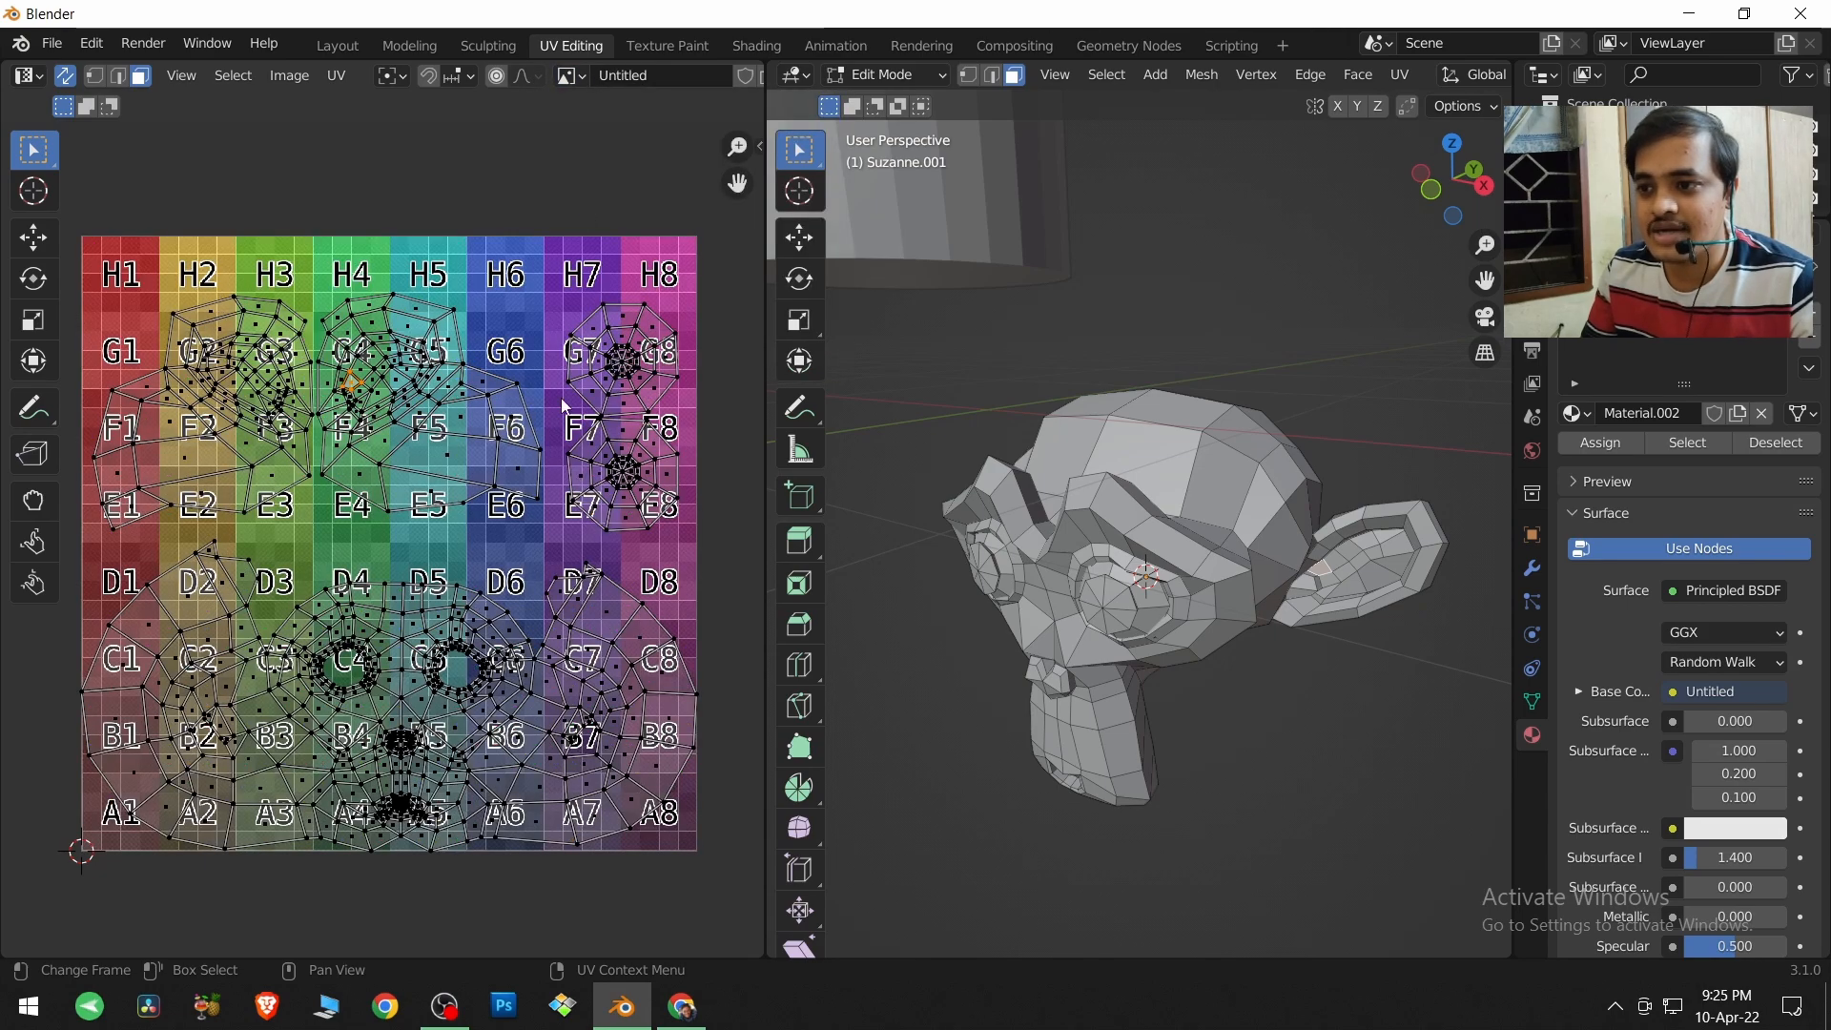
{"action": "scroll", "coordinate": [490, 420], "scroll_direction": "up", "scroll_amount": 3}
{"action": "scroll", "coordinate": [488, 420], "scroll_direction": "up", "scroll_amount": 5}
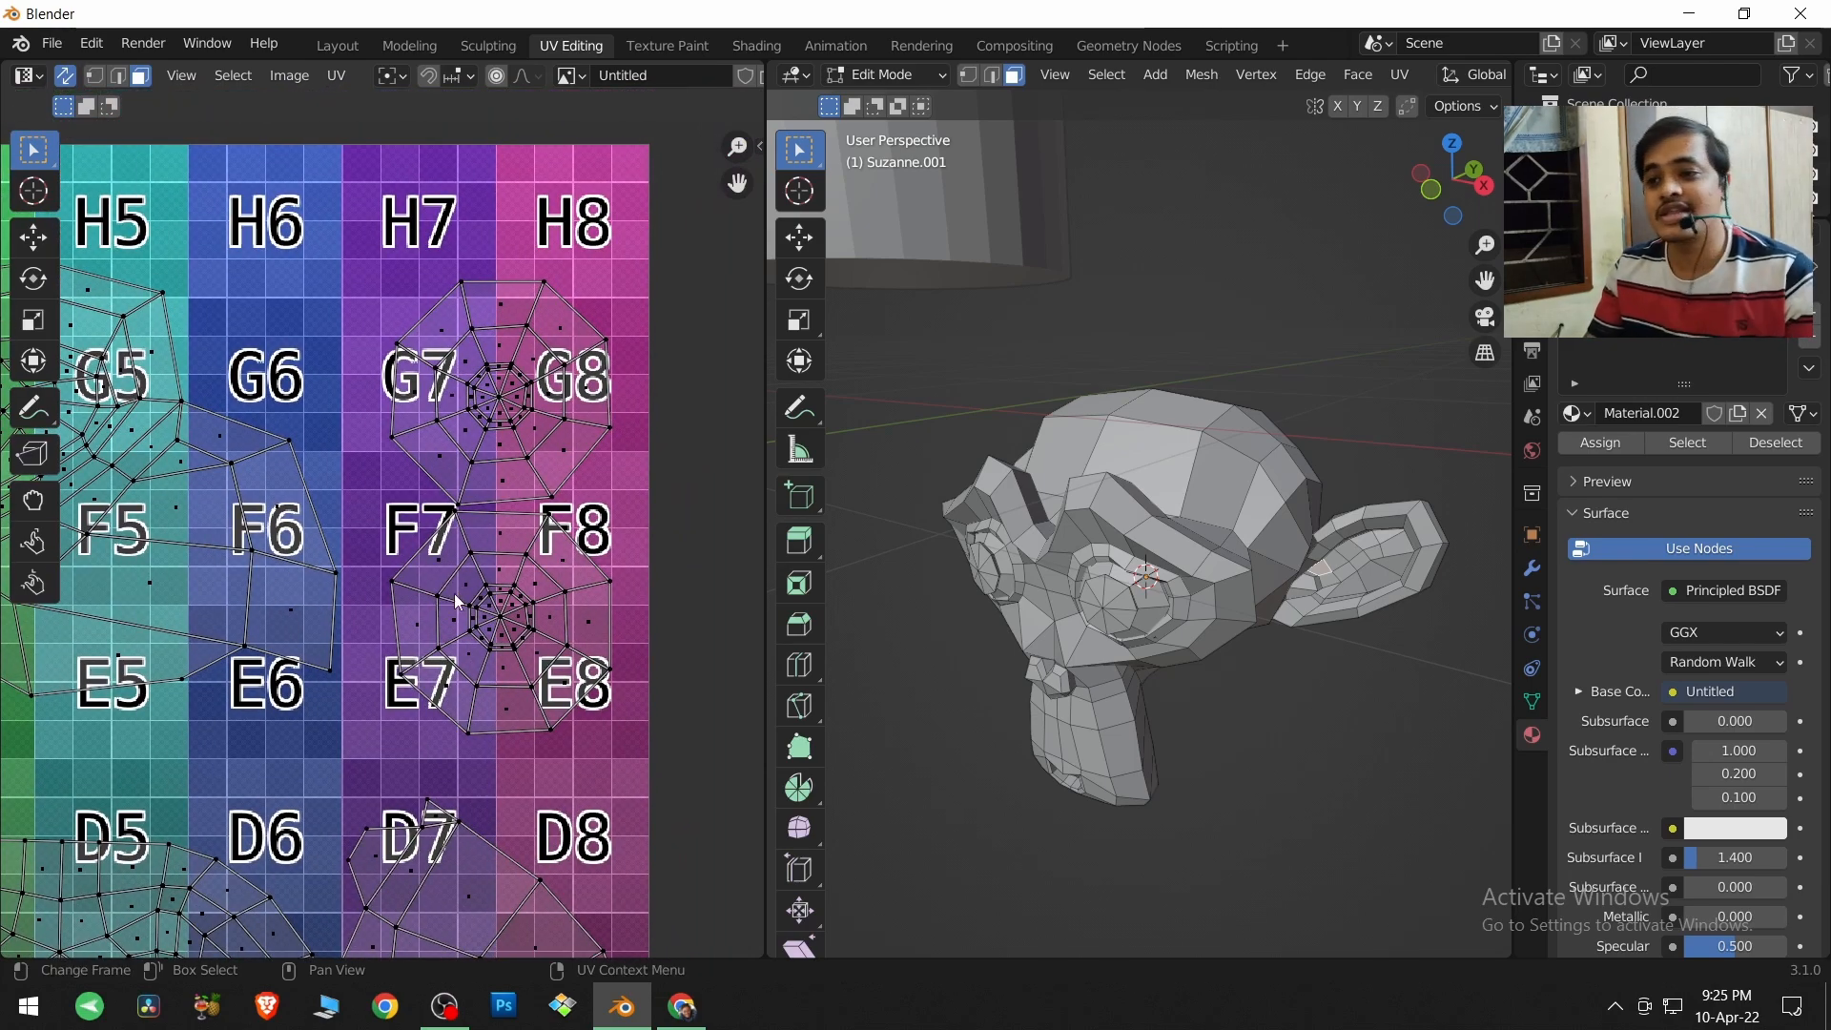
{"action": "scroll", "coordinate": [454, 593], "scroll_direction": "up", "scroll_amount": 1}
{"action": "scroll", "coordinate": [1405, 84], "scroll_direction": "down", "scroll_amount": 10}
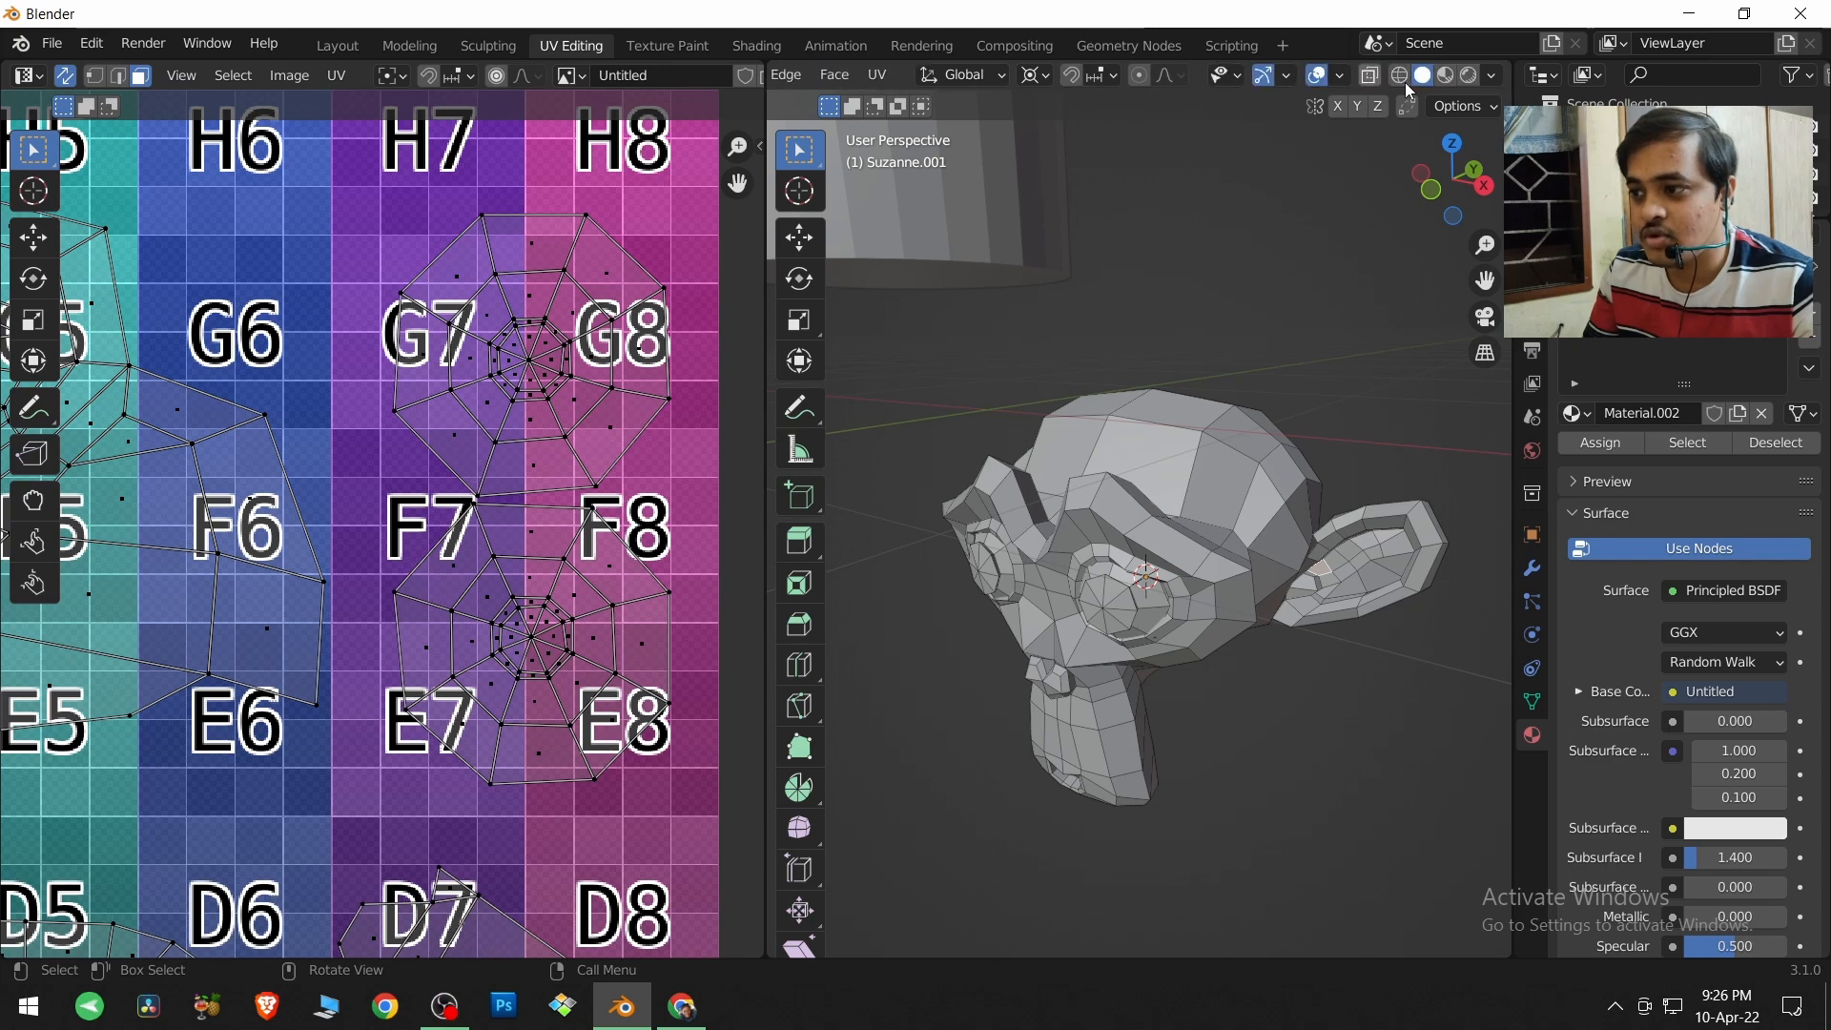
Preview the monkey's material in the 3D view and move the upper circular eye island onto the G7 square of the color grid.
{"action": "left_click", "coordinate": [1448, 76]}
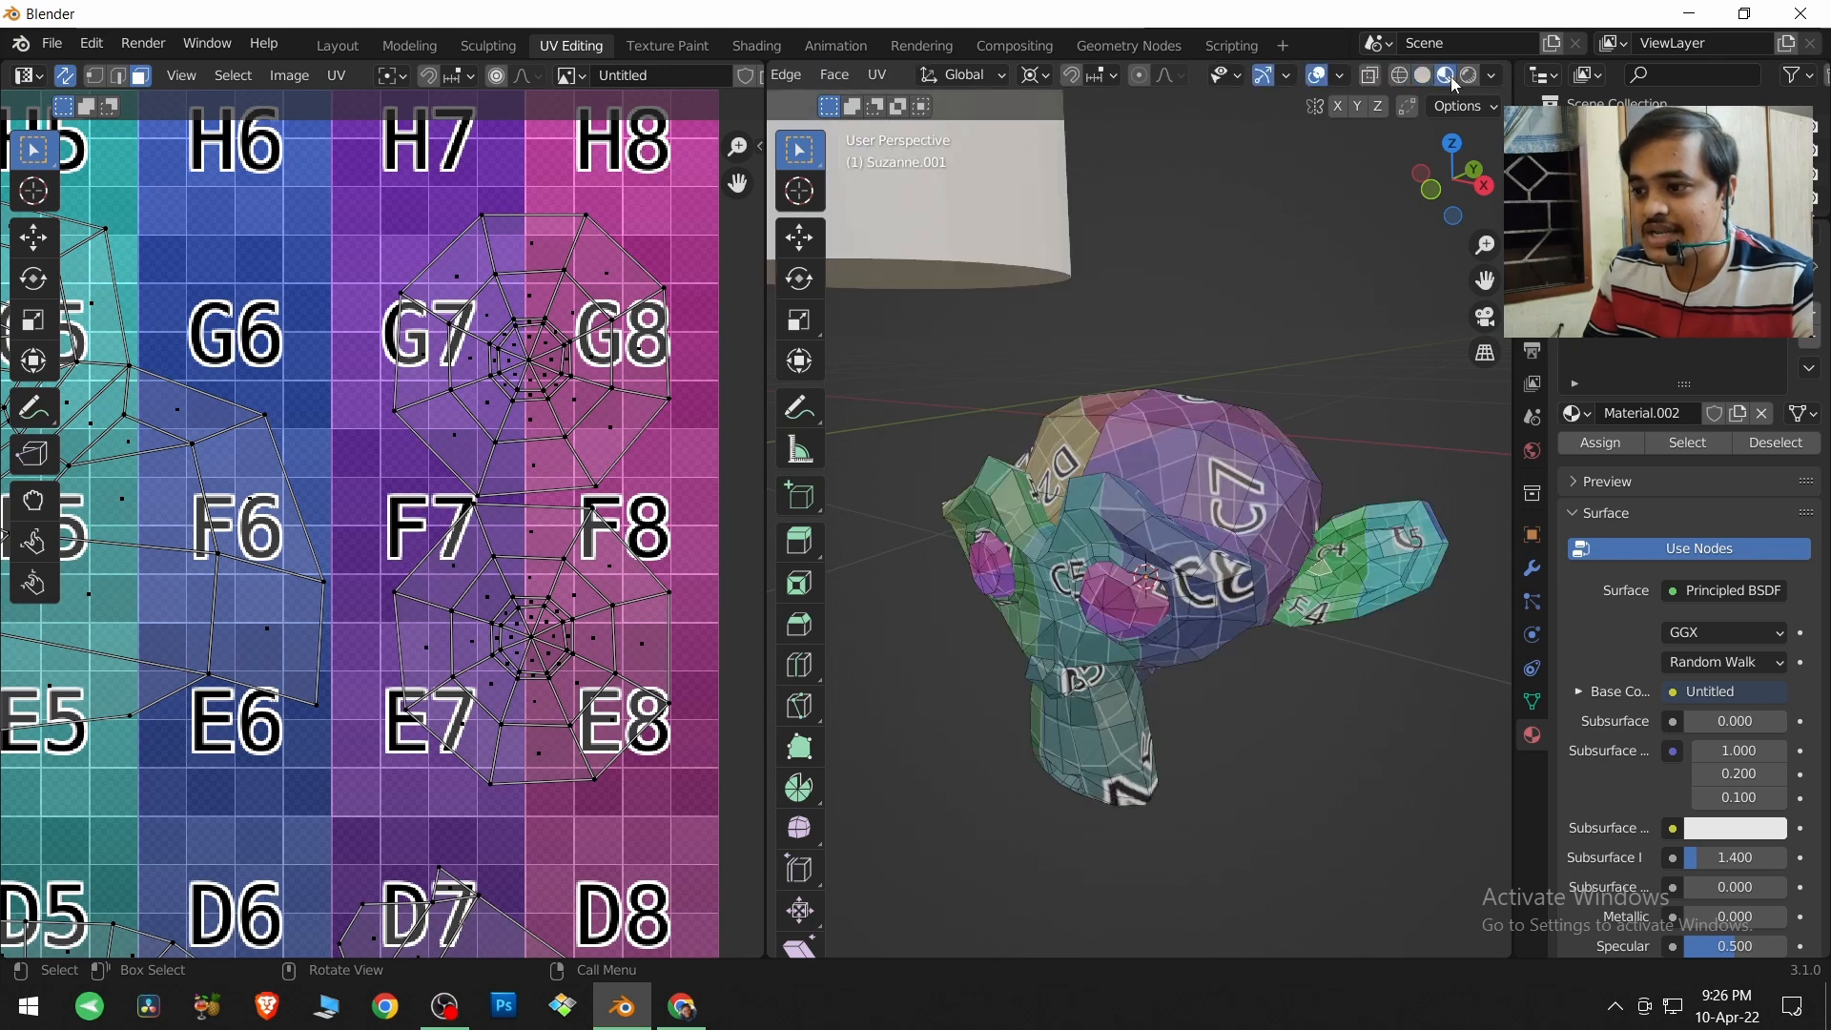
{"action": "left_click_drag", "start_coordinate": [360, 198], "coordinate": [689, 496]}
{"action": "middle_click_drag", "start_coordinate": [972, 600], "coordinate": [1052, 545]}
{"action": "scroll", "coordinate": [1052, 546], "scroll_direction": "up", "scroll_amount": 5}
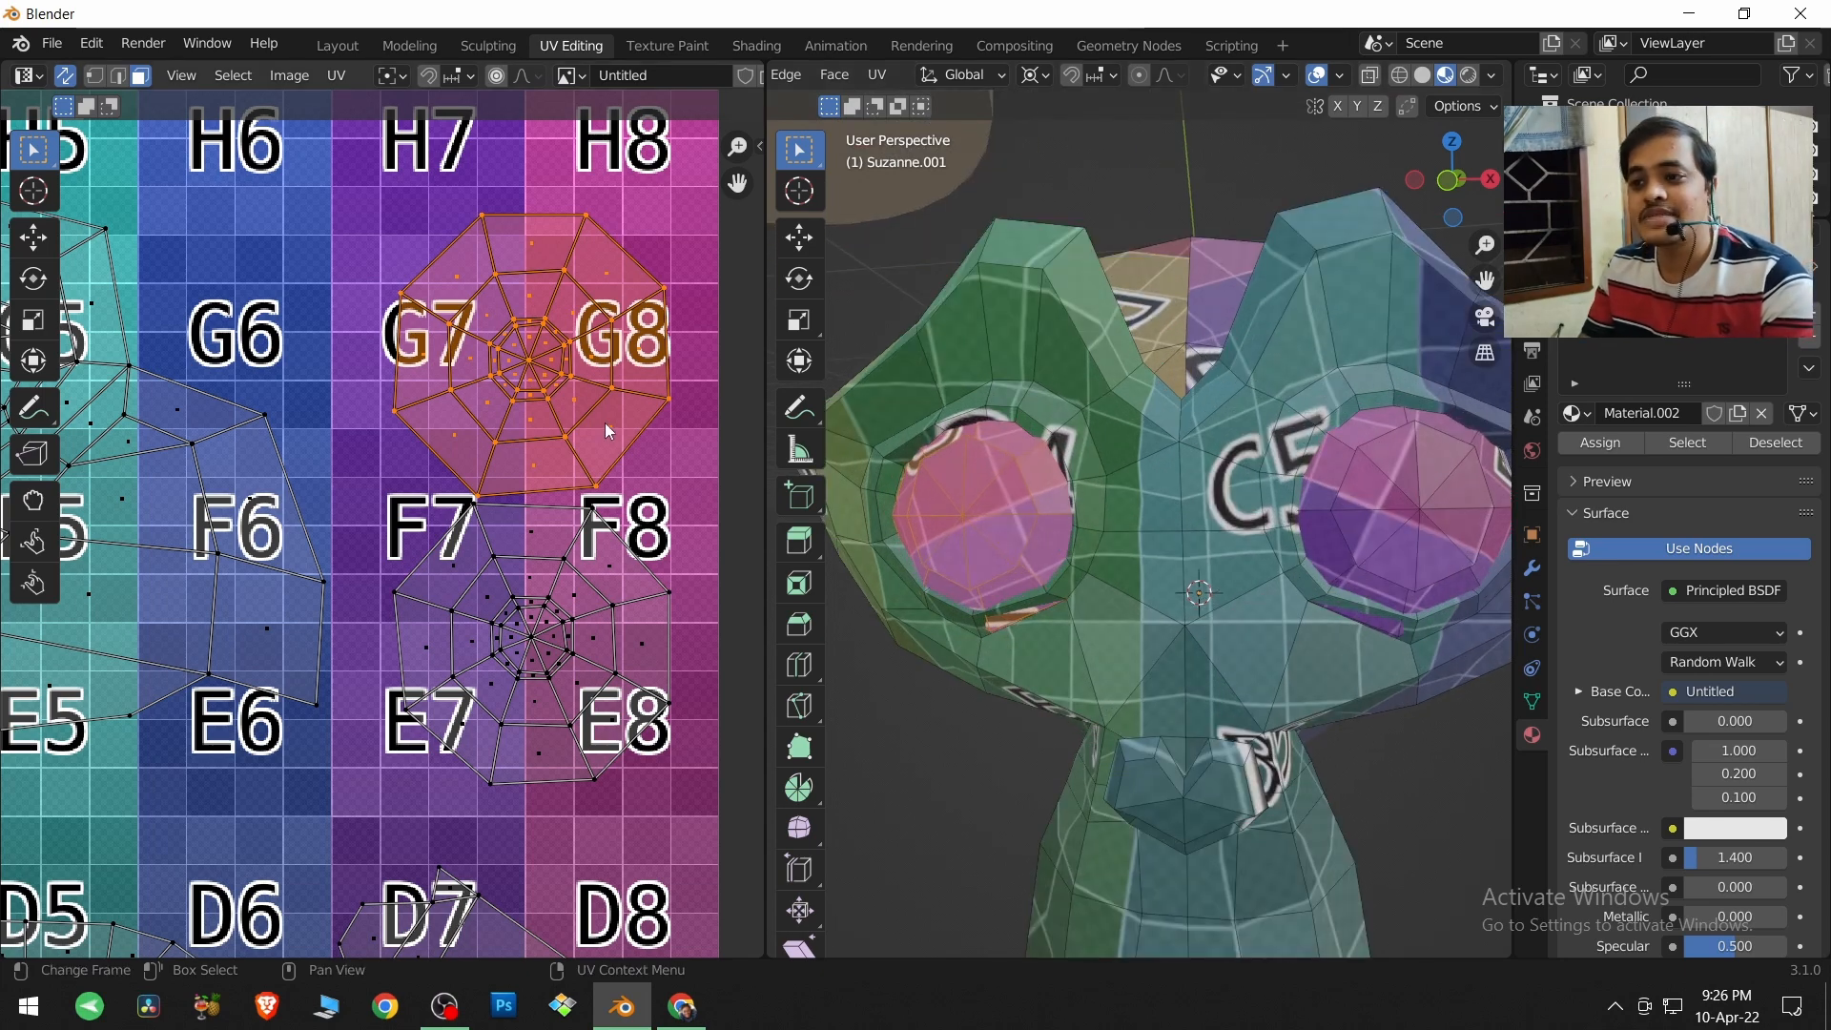
{"action": "key", "text": "g"}
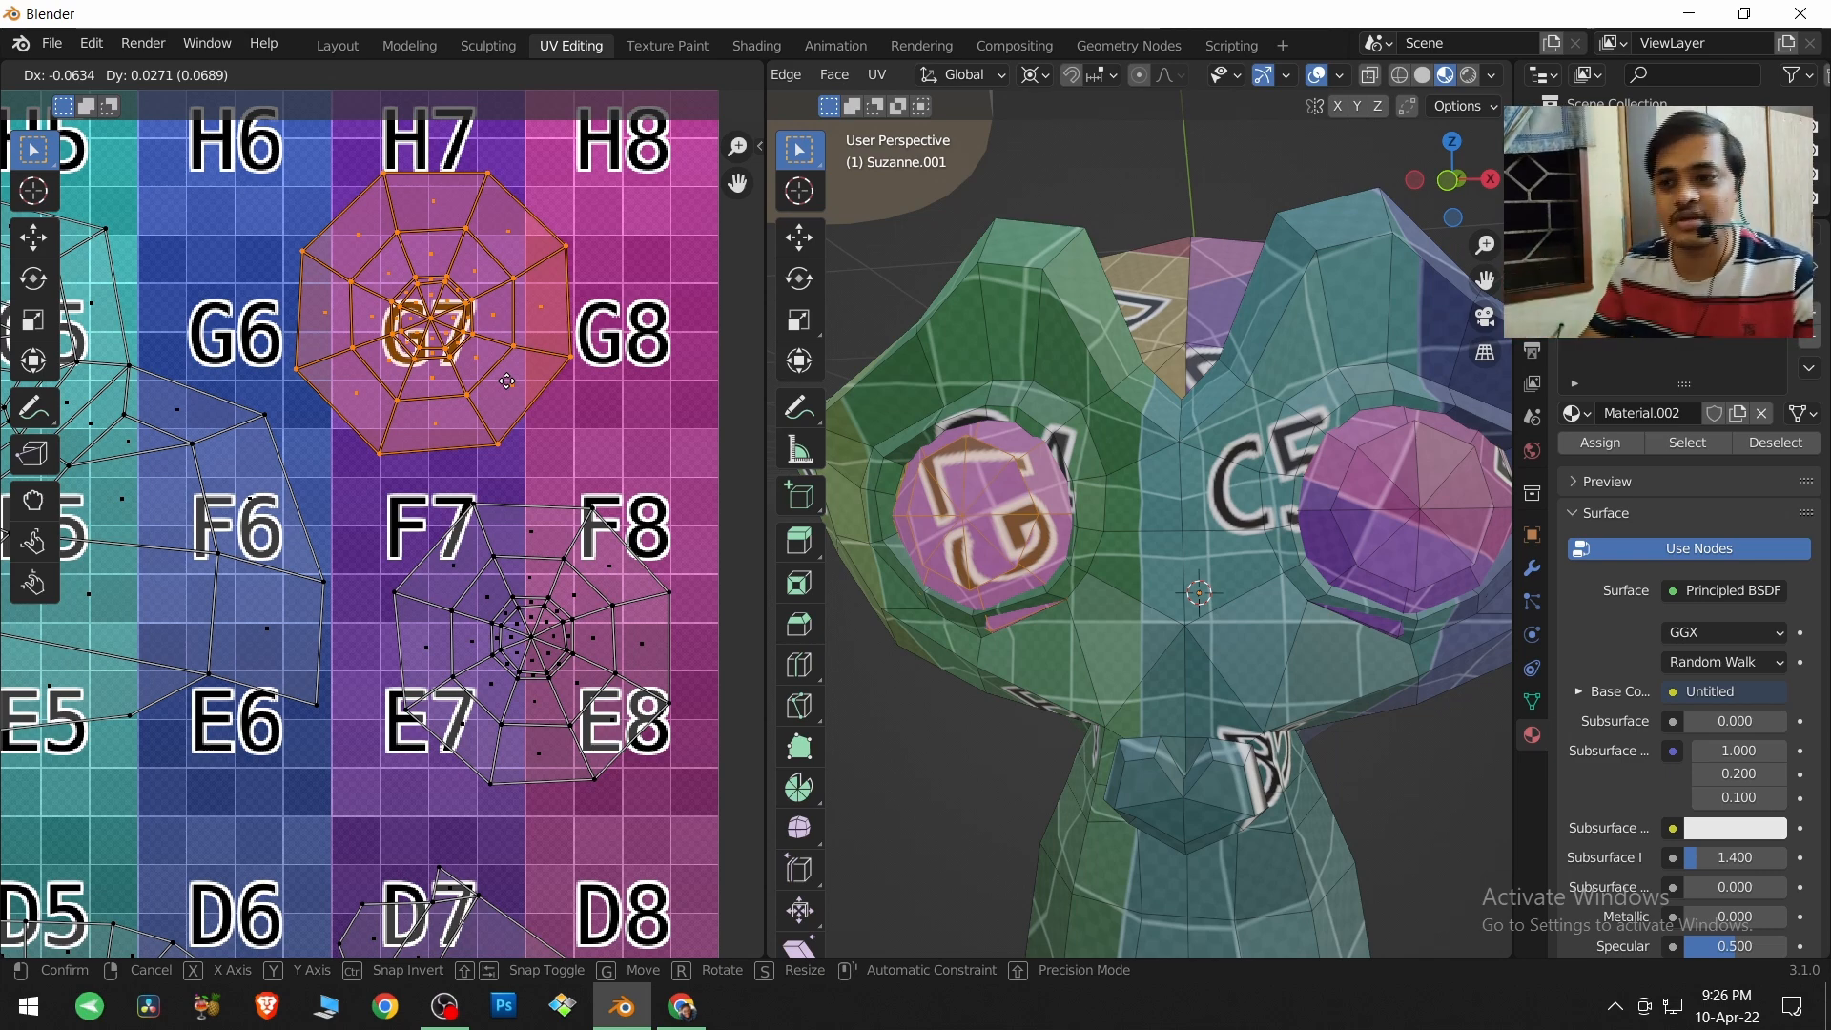
{"action": "left_click", "coordinate": [506, 380]}
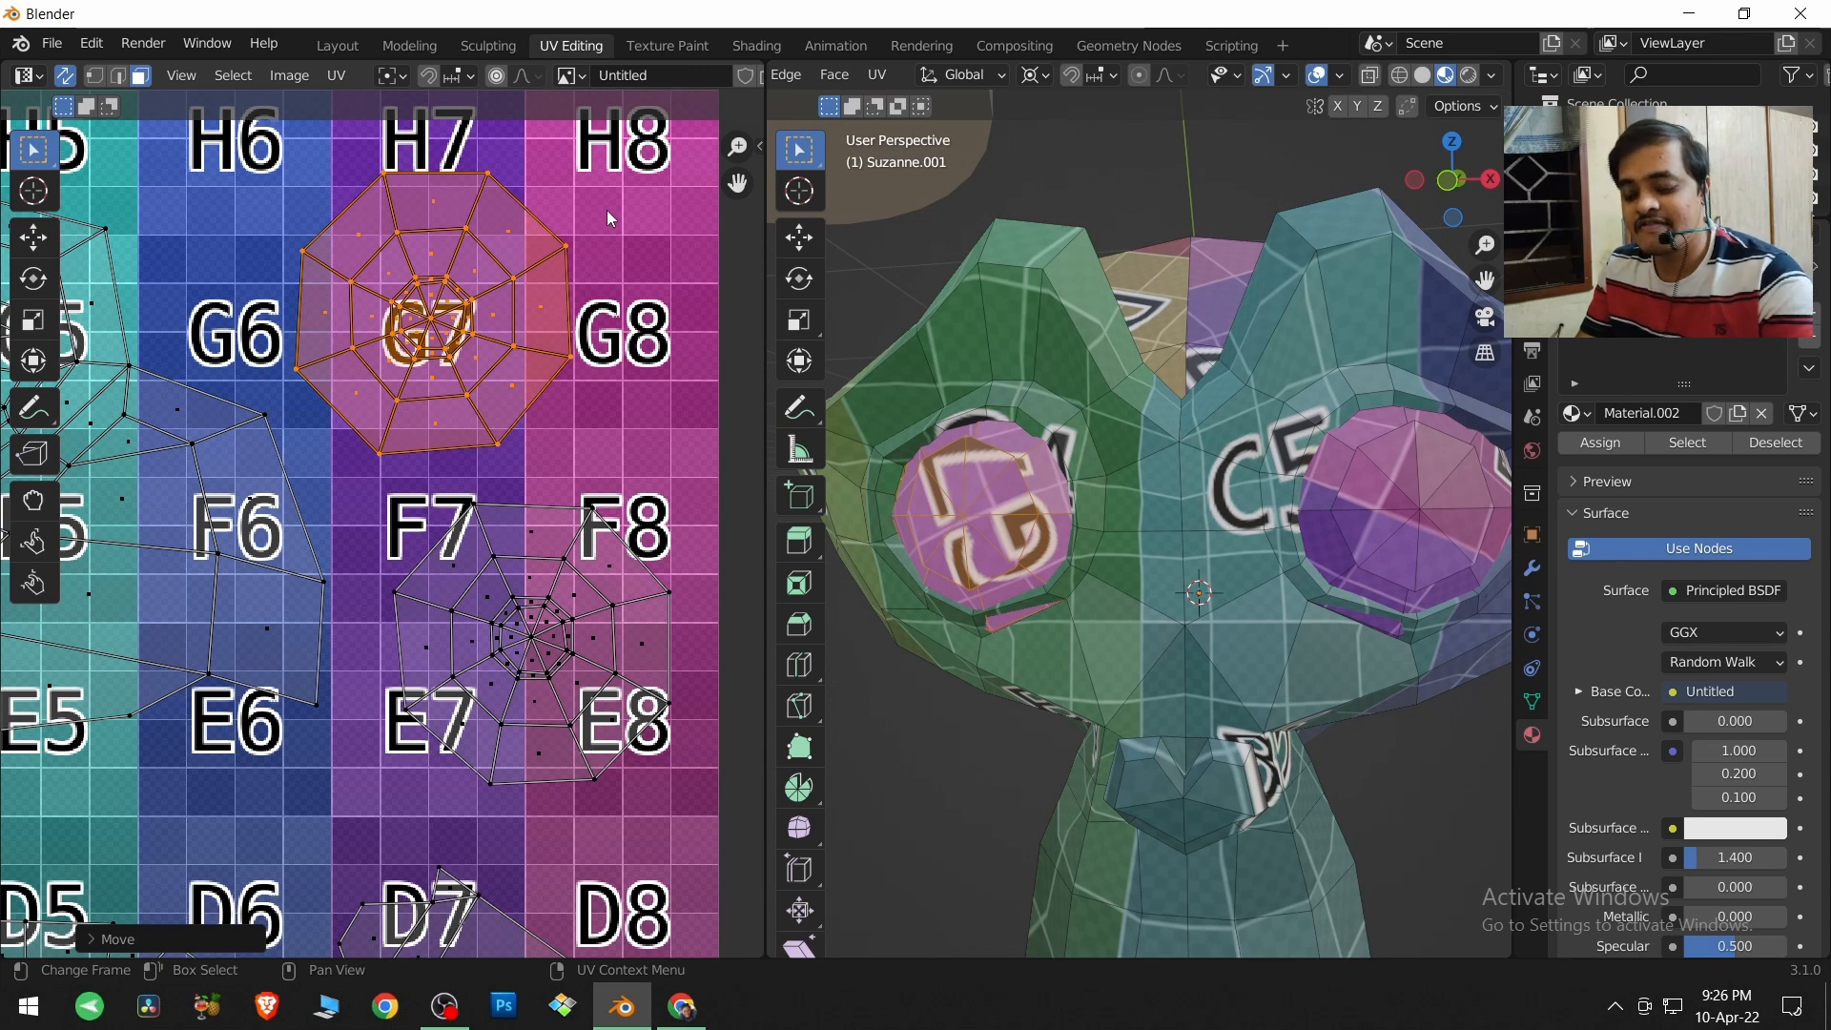
Rotate the selected eye island about -105° so G7 reads upright on the eye, and scale it to about 0.97.
{"action": "key", "text": "r"}
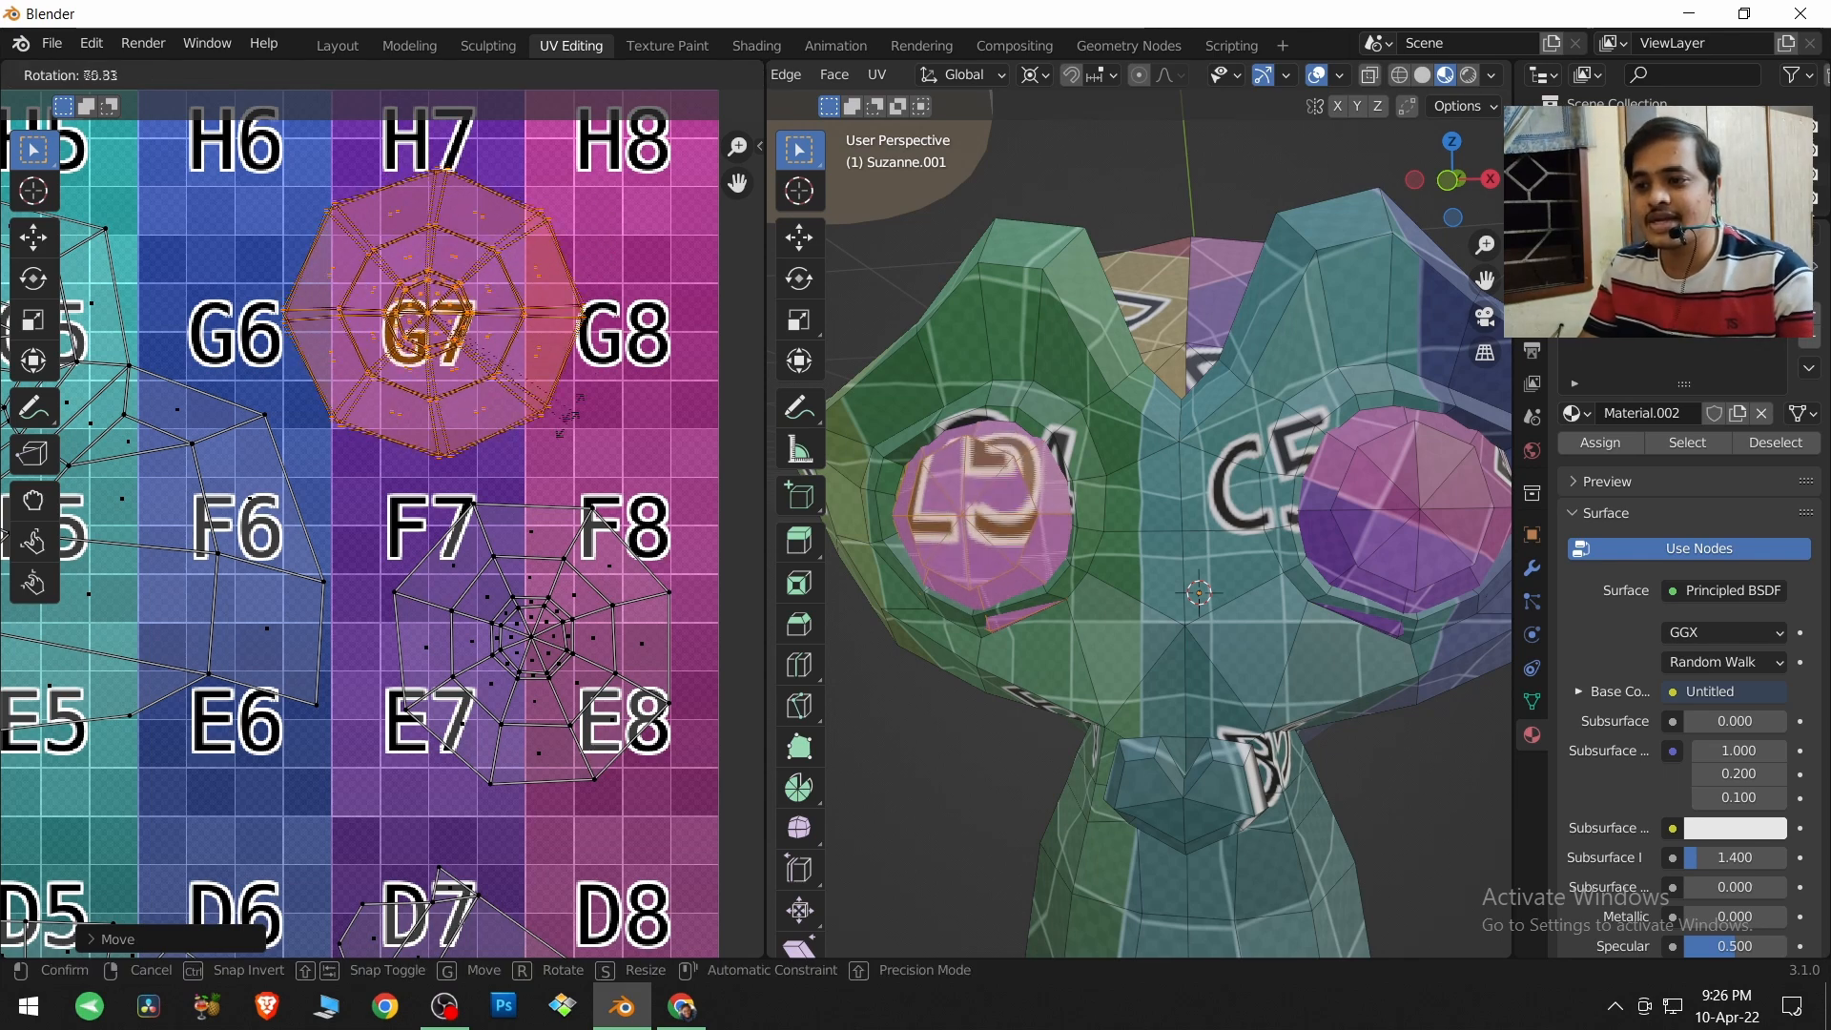
{"action": "left_click", "coordinate": [332, 227]}
{"action": "key", "text": "s"}
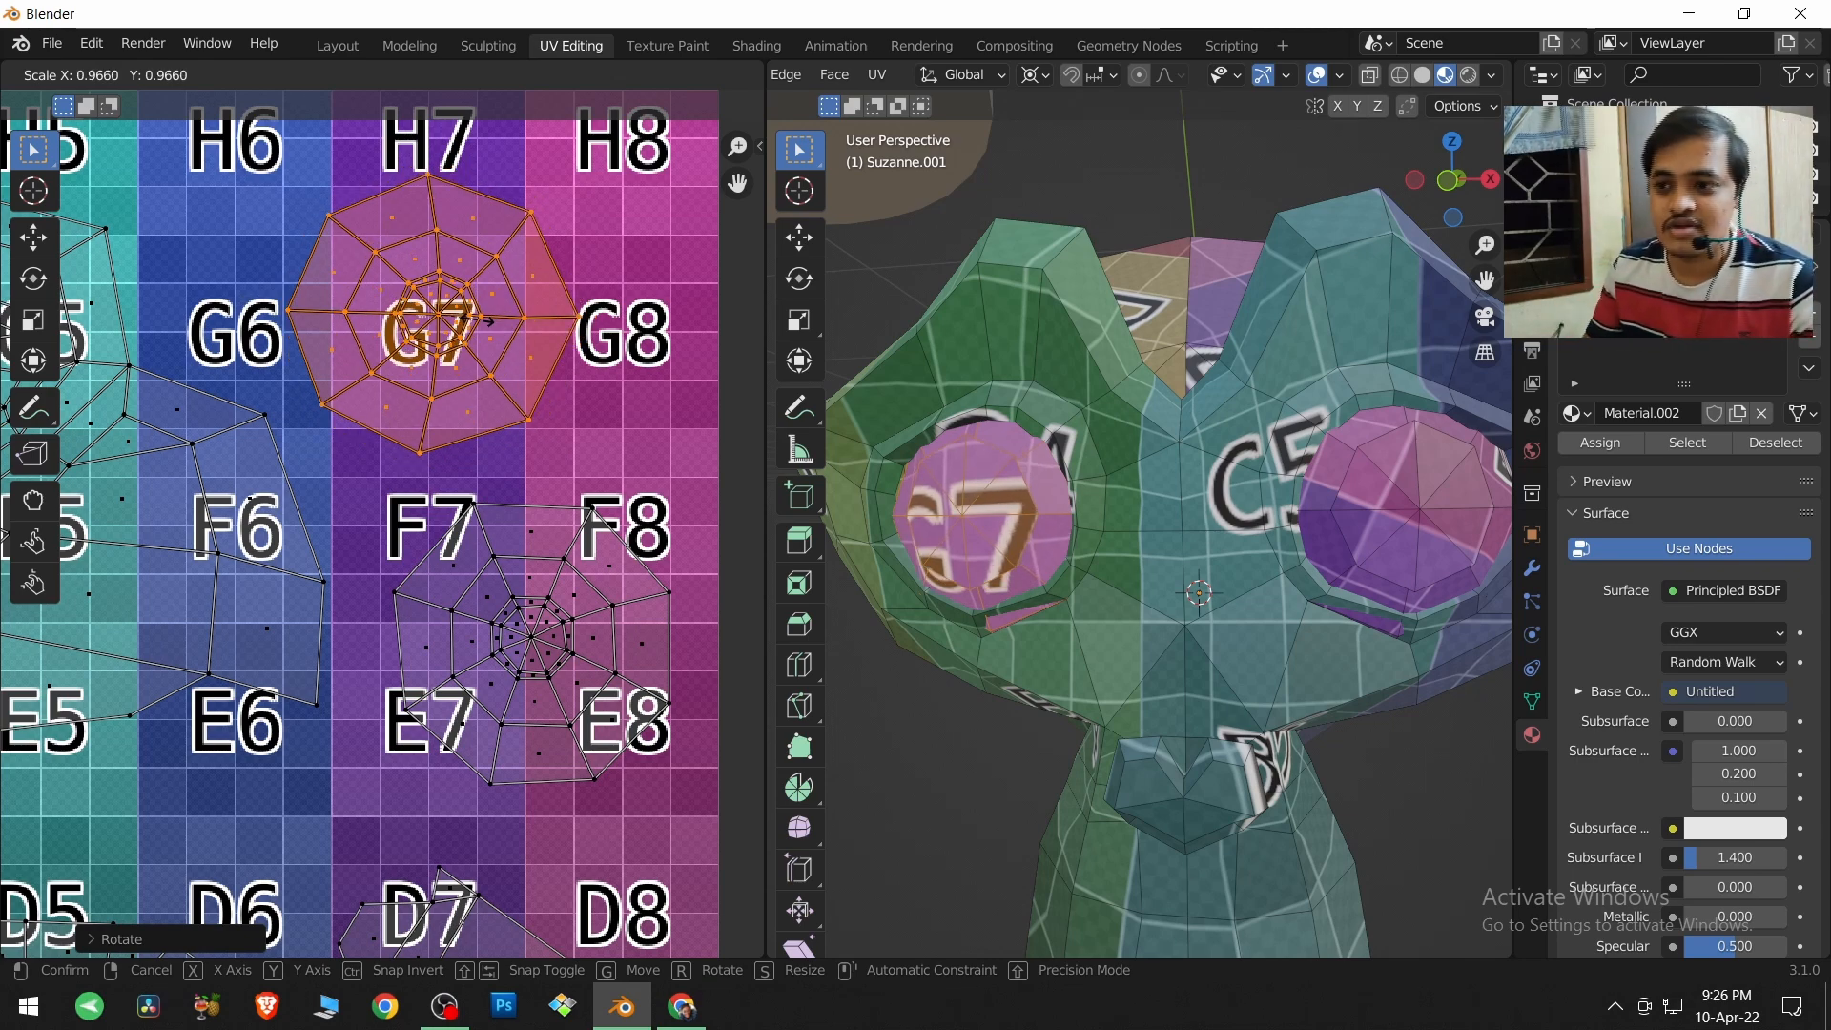
{"action": "left_click", "coordinate": [478, 325]}
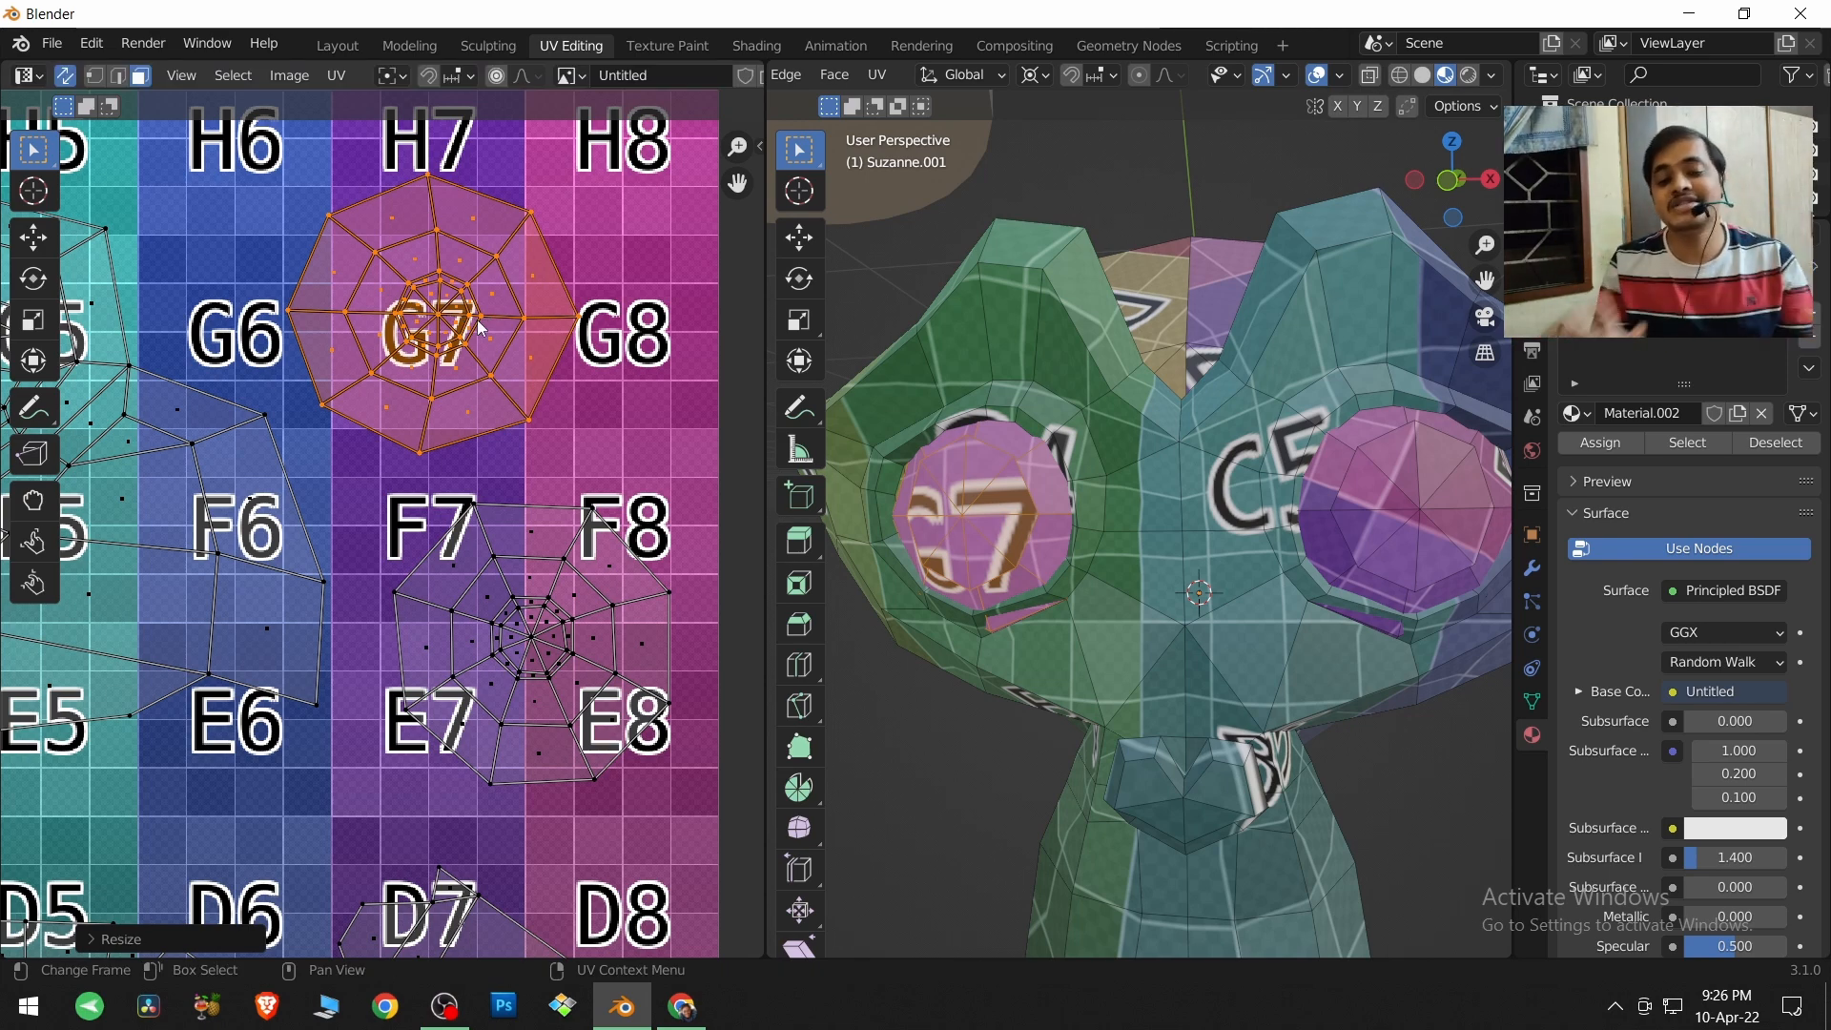
{"action": "scroll", "coordinate": [603, 513], "scroll_direction": "down", "scroll_amount": 5}
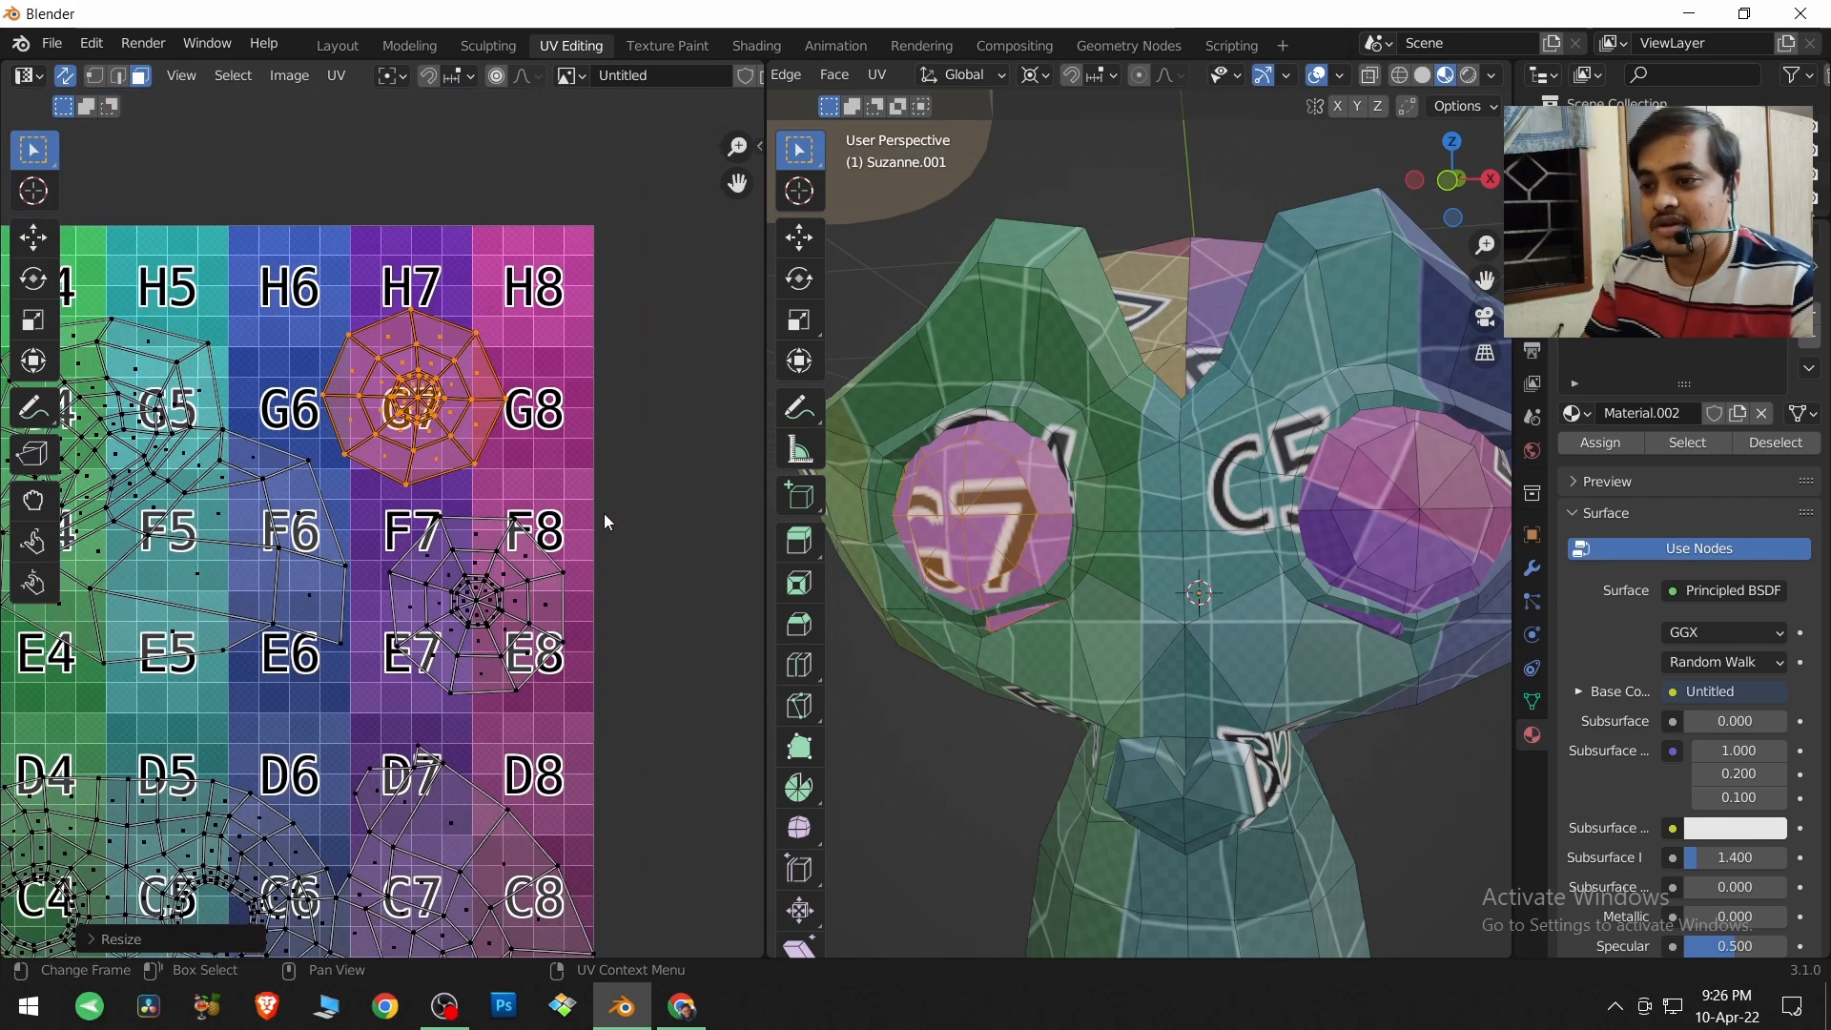
{"action": "middle_click_drag", "start_coordinate": [523, 512], "coordinate": [691, 414]}
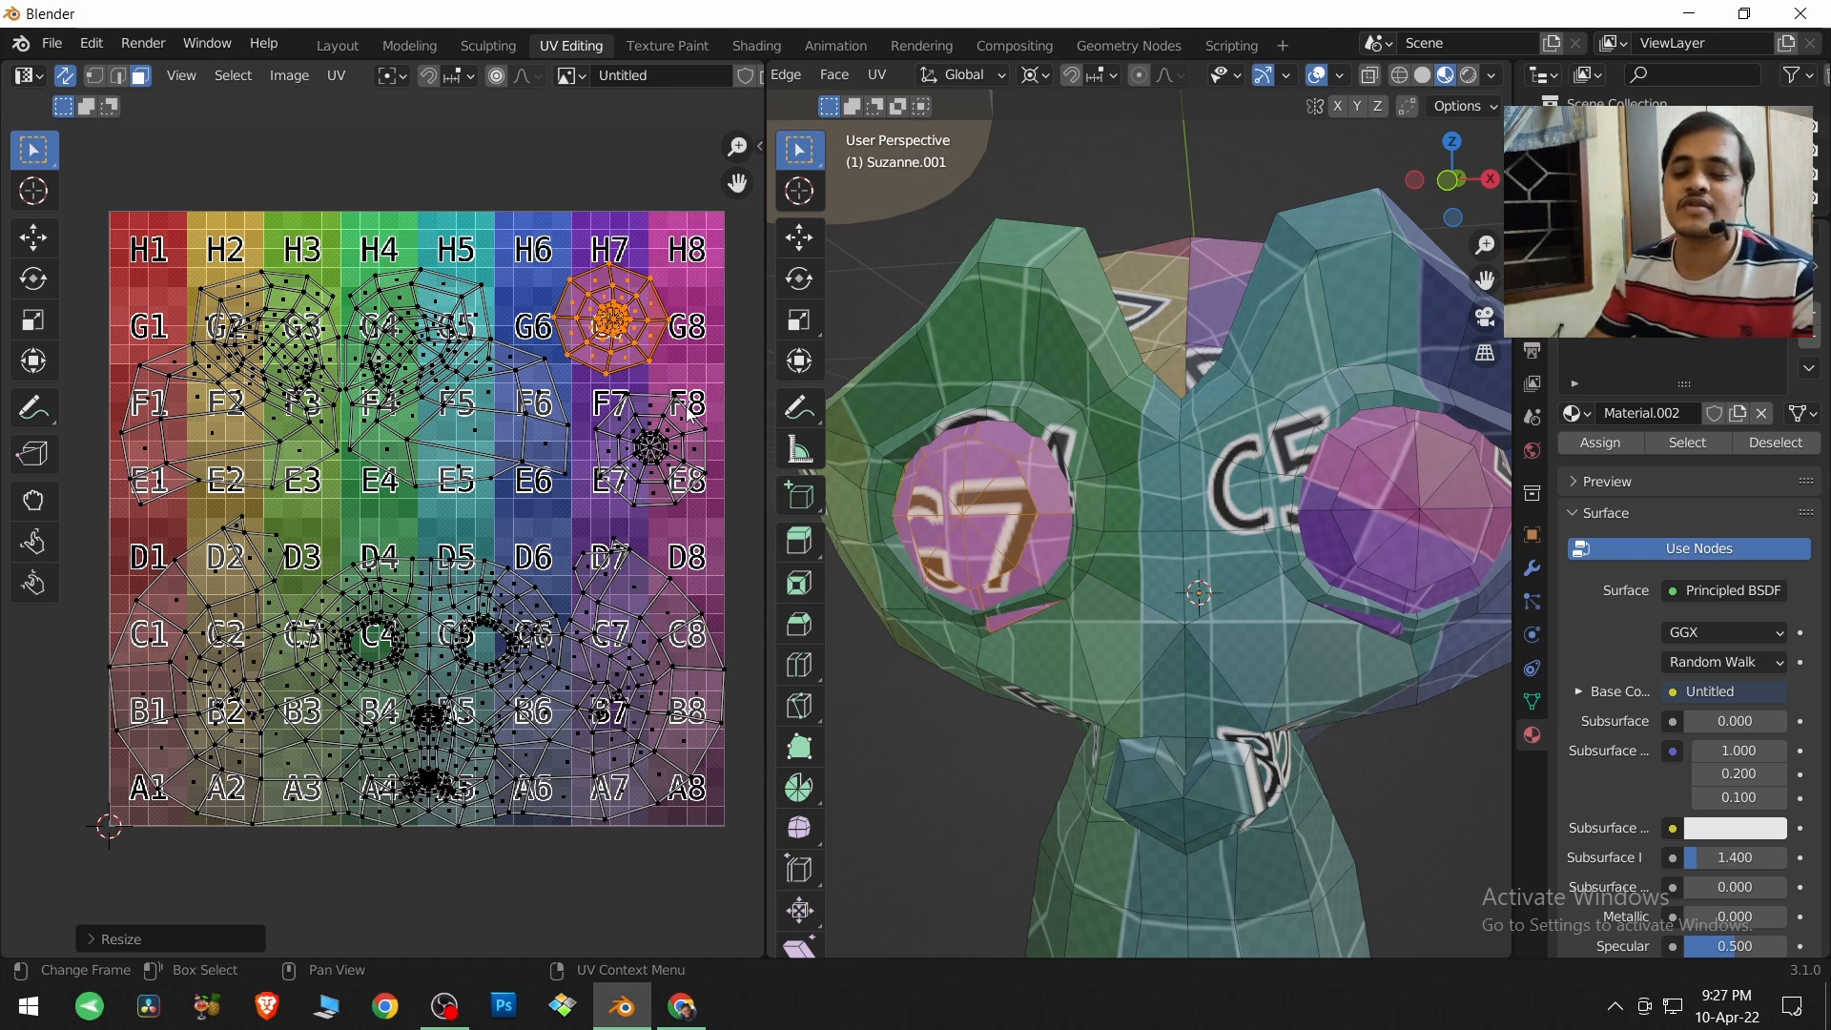
Switch to Chrome and show the Patreon support link in the description of the Blender Veda normal maps video on YouTube.
{"action": "mouse_move", "coordinate": [685, 1006]}
{"action": "left_click", "coordinate": [679, 932]}
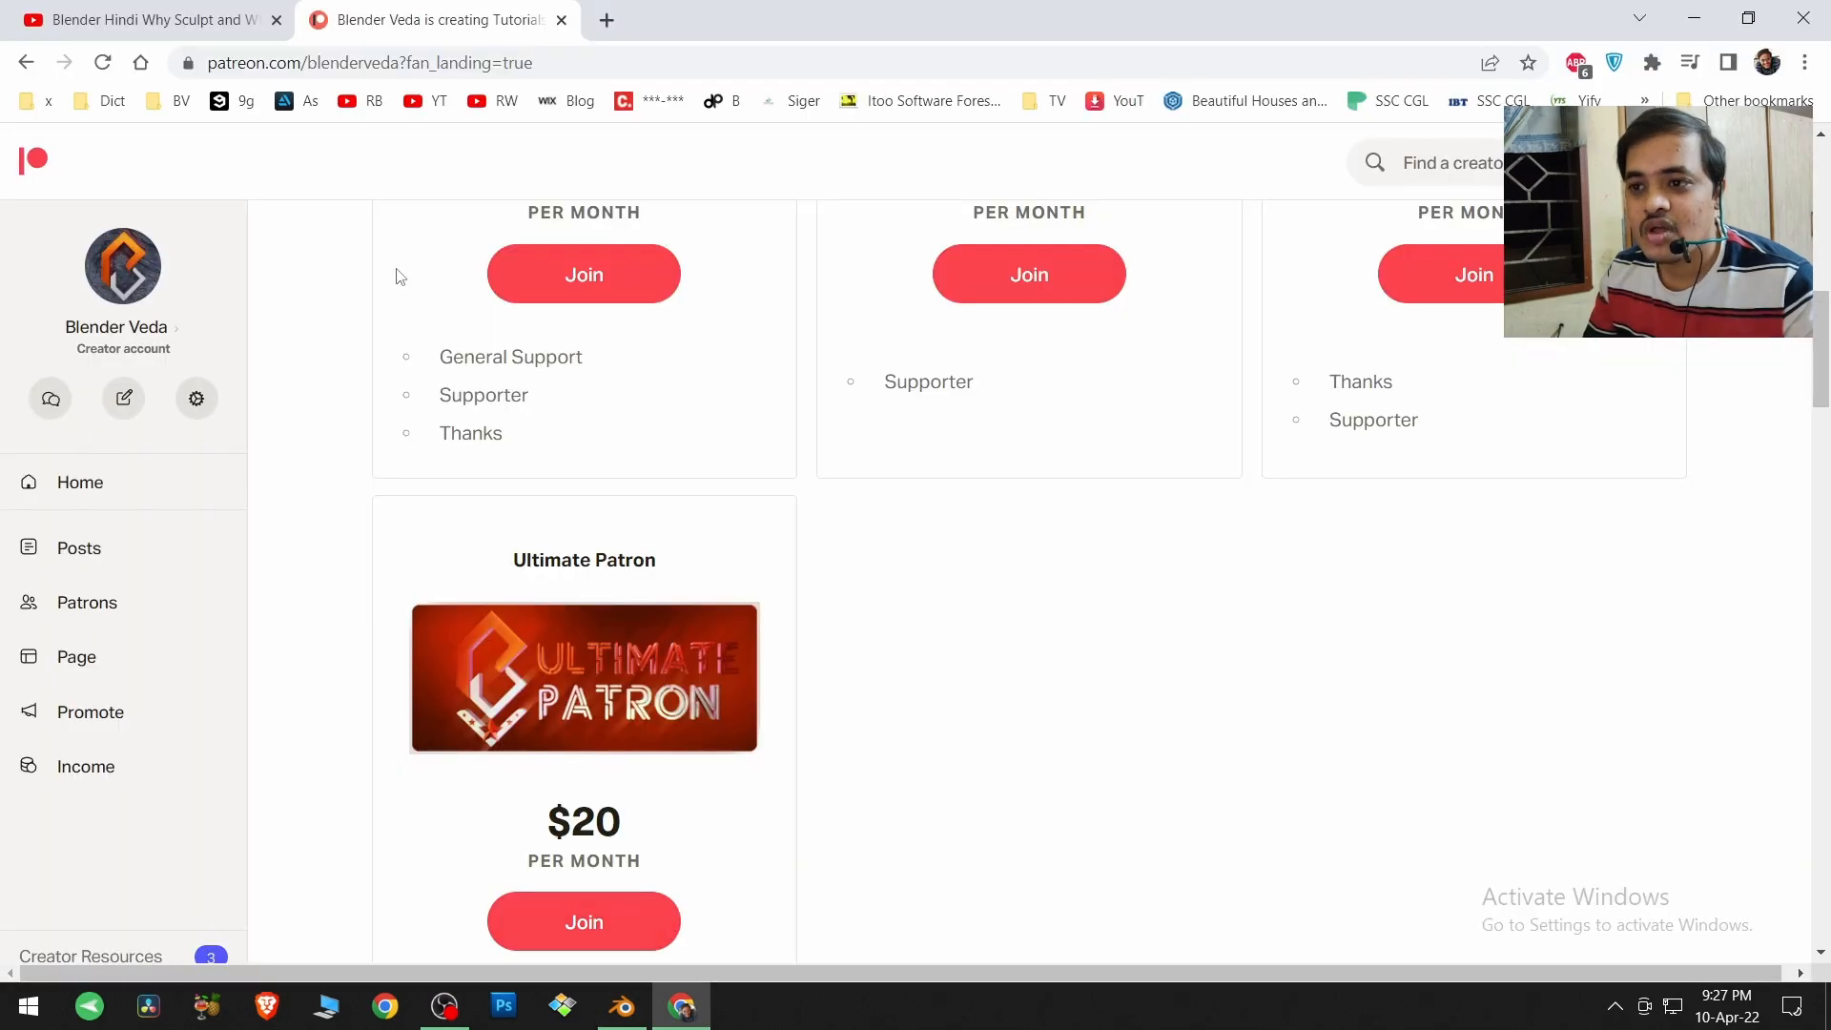
{"action": "left_click", "coordinate": [105, 17]}
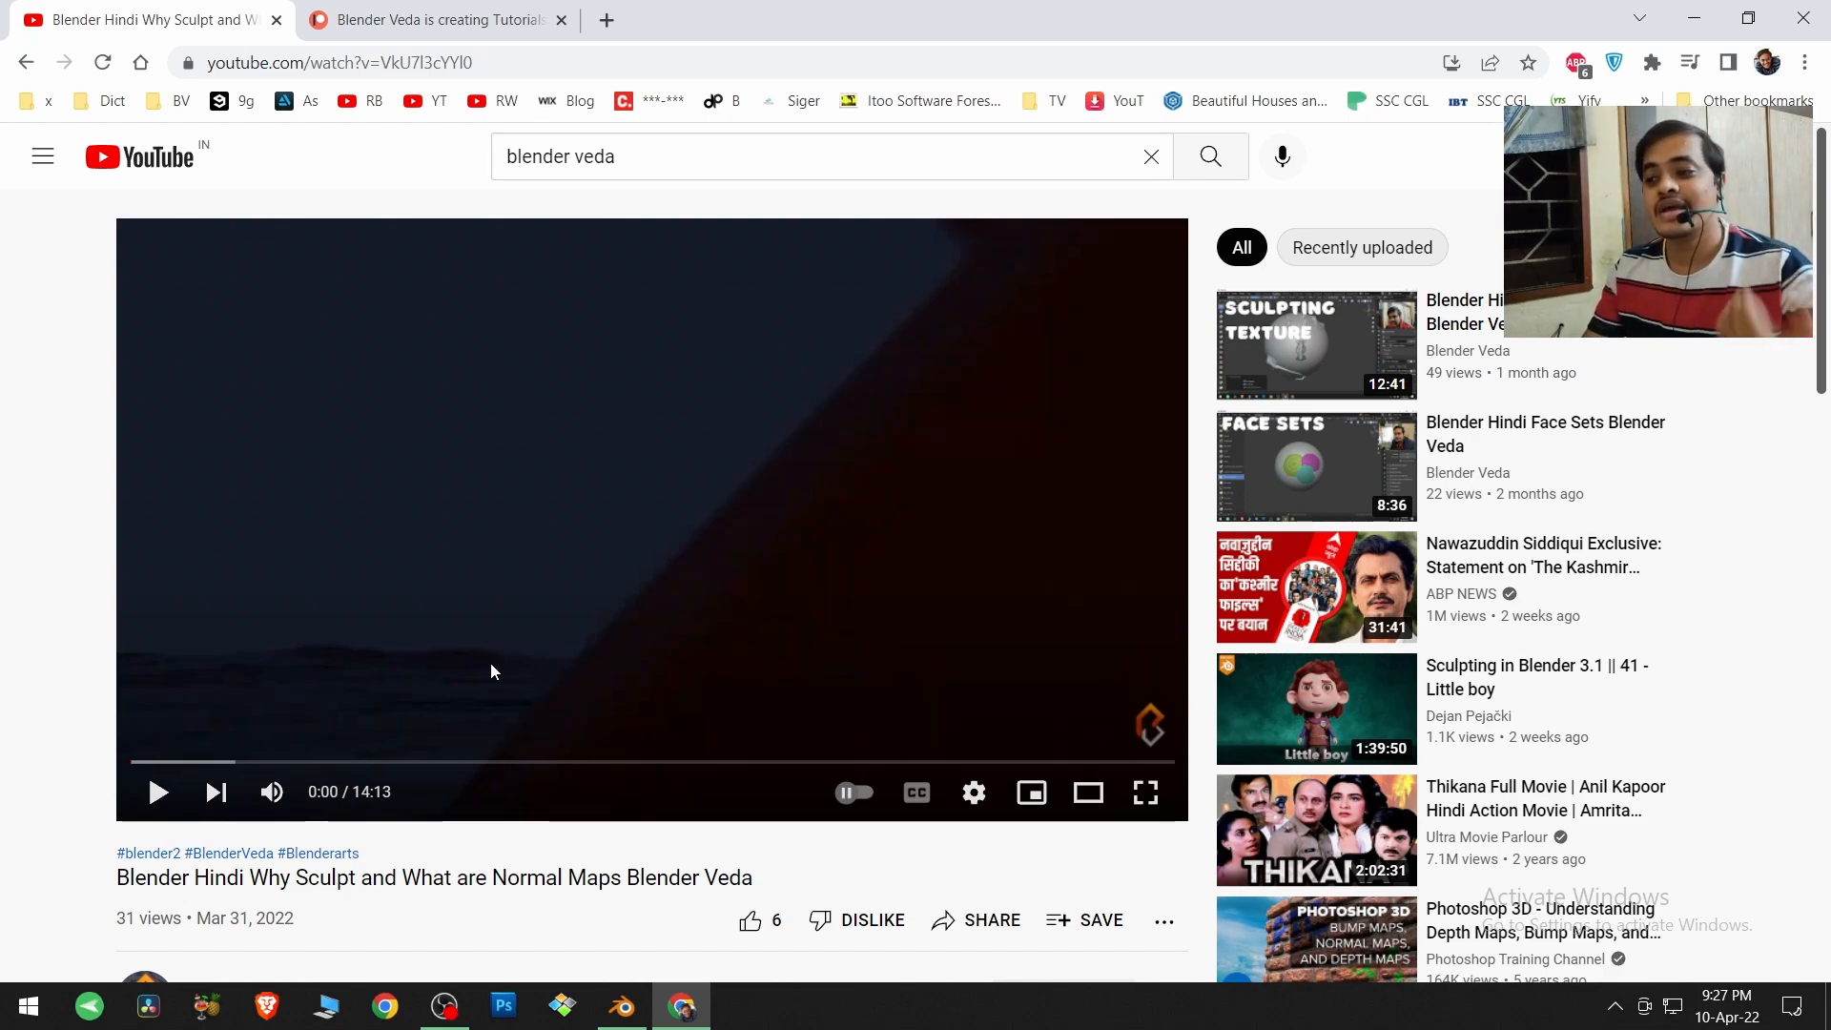
{"action": "scroll", "coordinate": [491, 665], "scroll_direction": "down", "scroll_amount": 4}
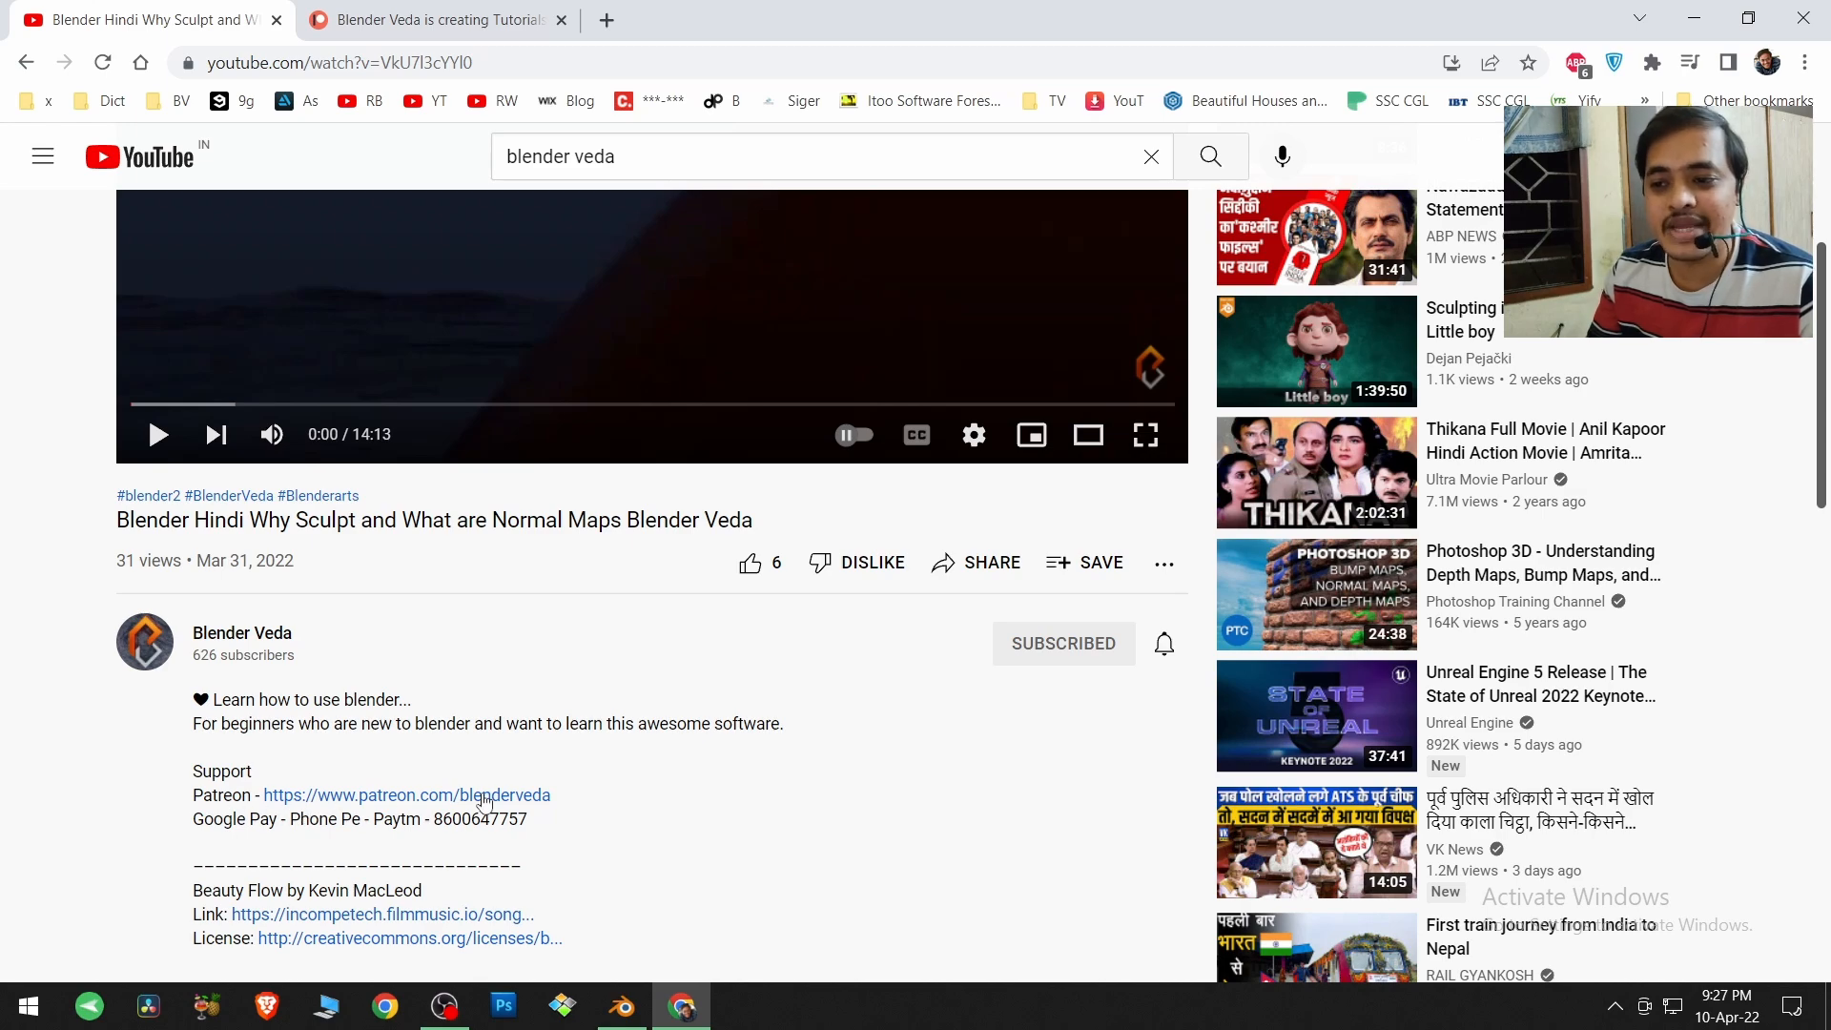
Go to the Blender Veda Patreon page and look through its membership levels from Supporter to Ultimate Patron.
{"action": "left_click", "coordinate": [434, 19]}
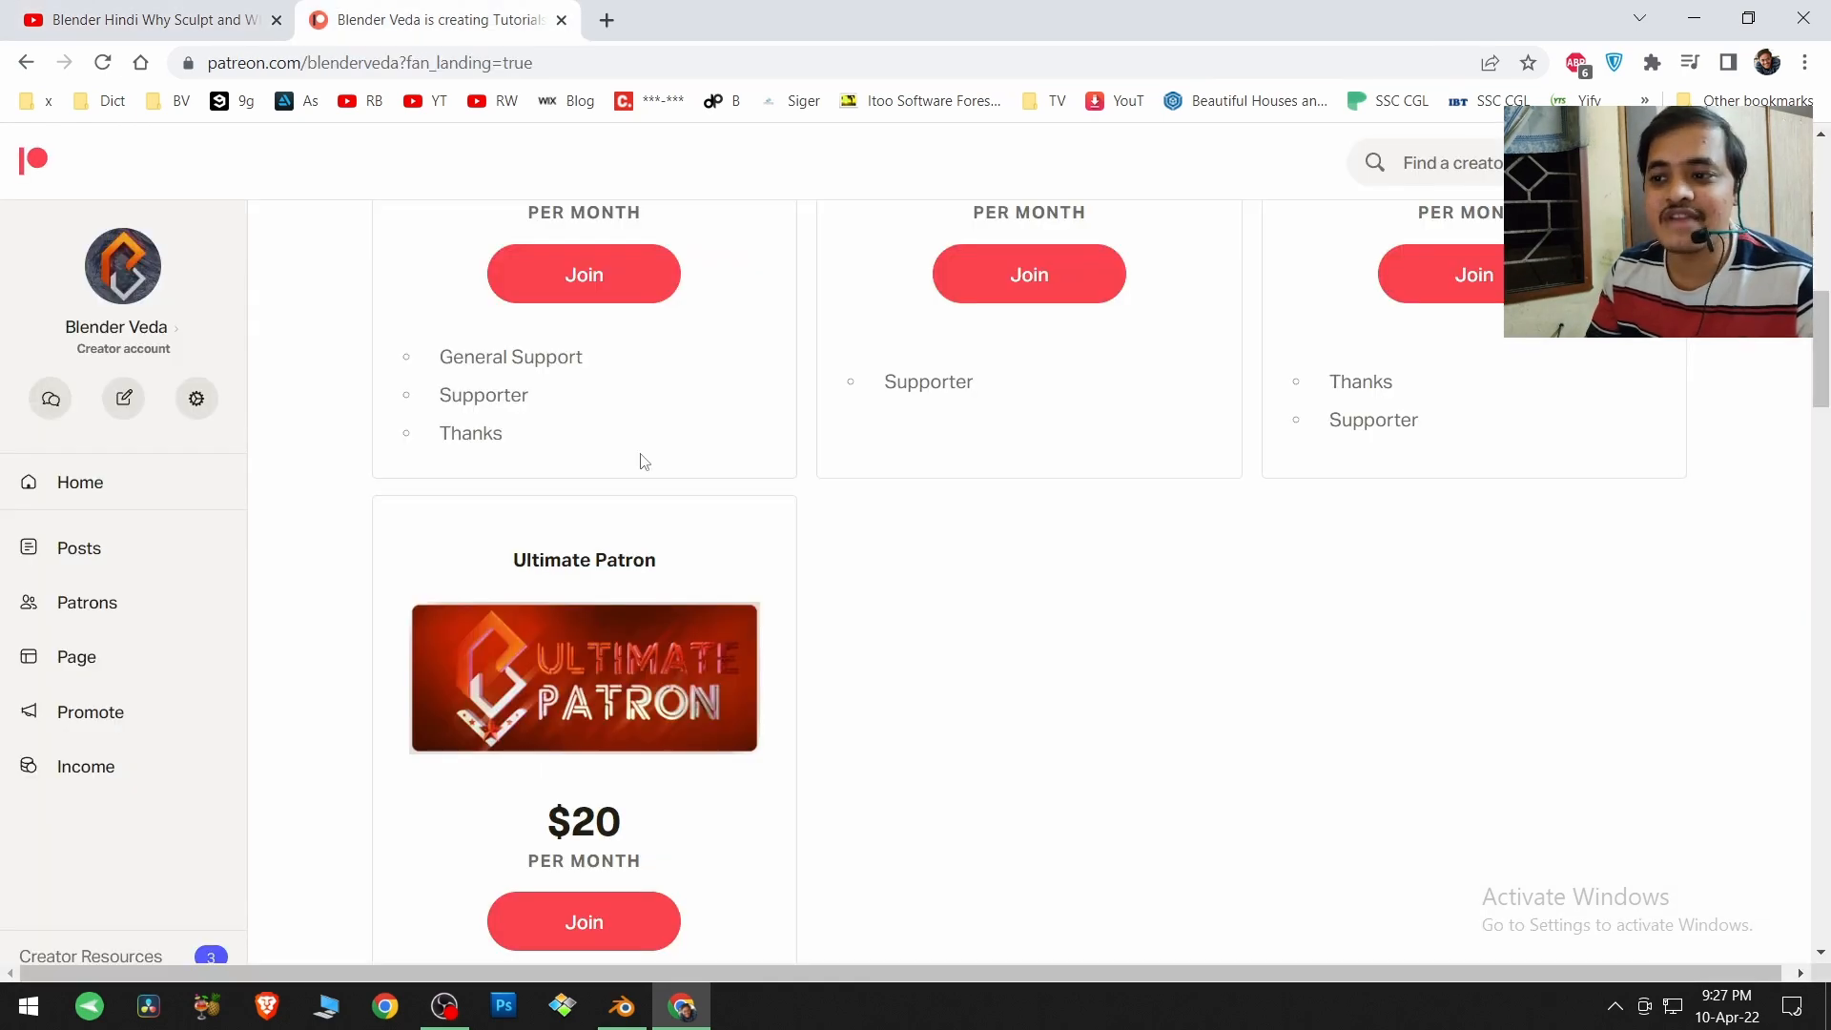
{"action": "scroll", "coordinate": [613, 419], "scroll_direction": "up", "scroll_amount": 5}
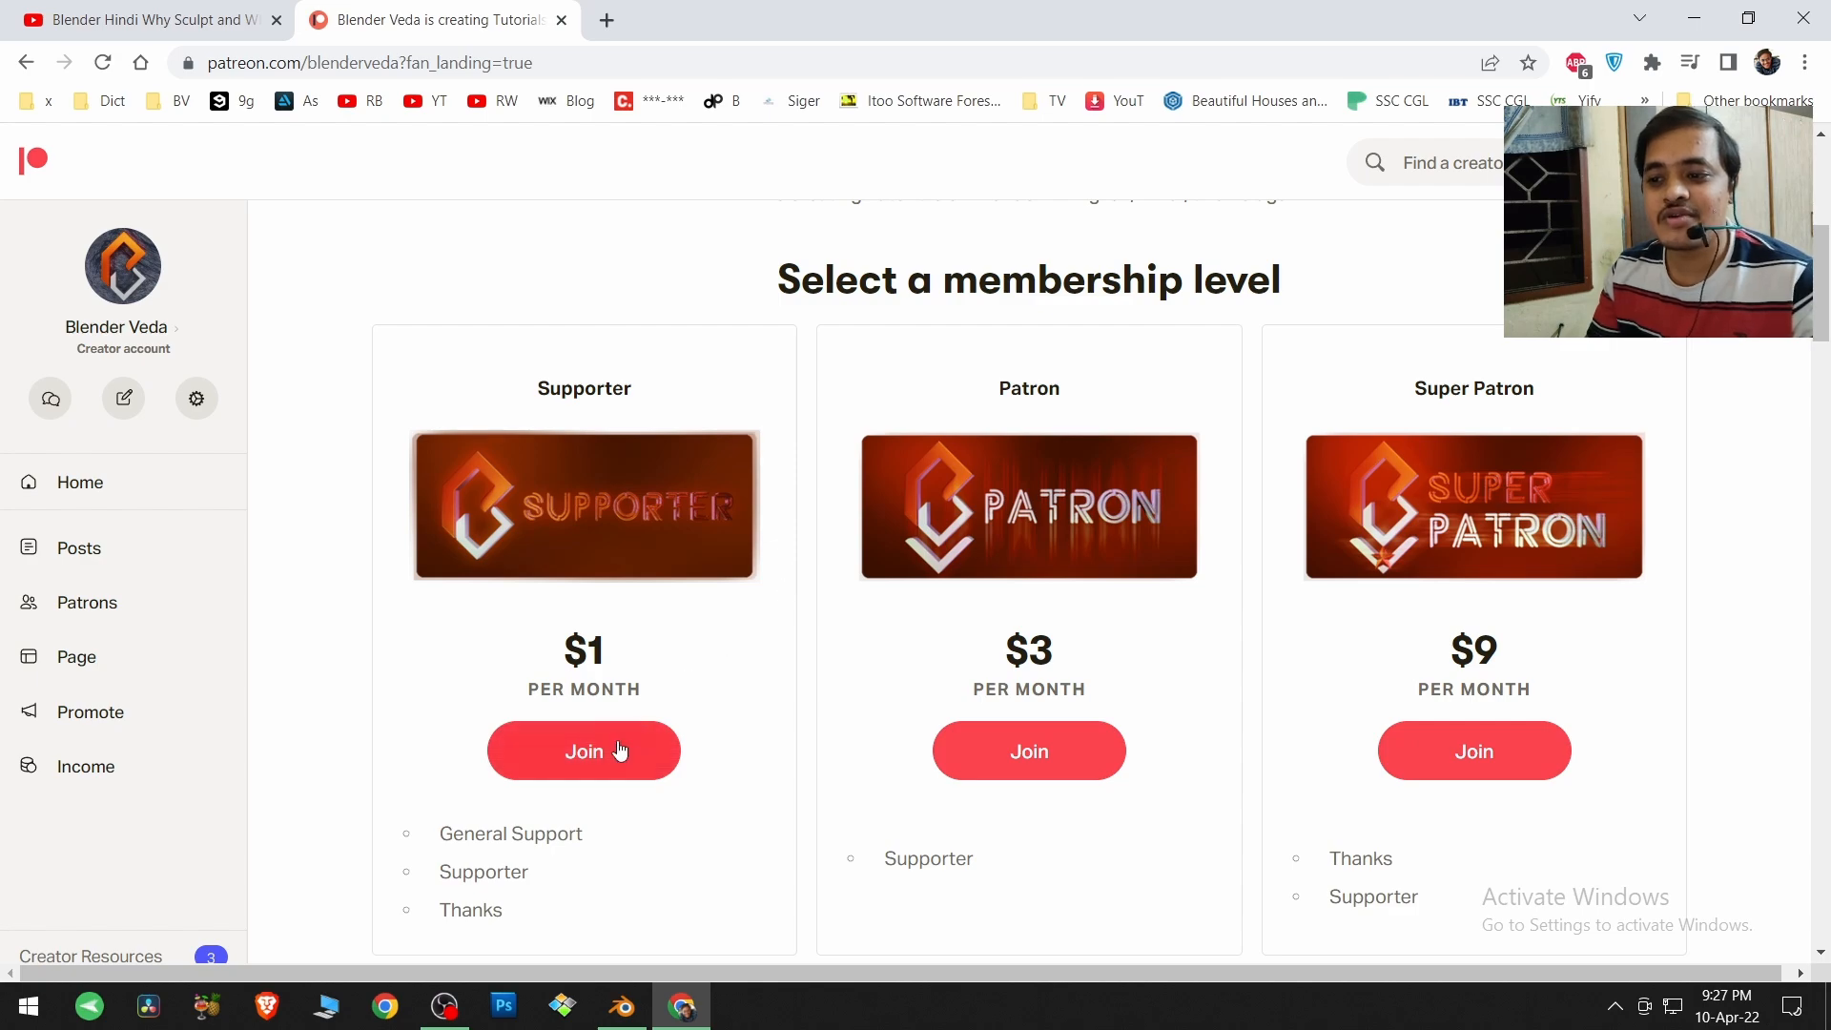
{"action": "scroll", "coordinate": [797, 768], "scroll_direction": "down", "scroll_amount": 5}
{"action": "scroll", "coordinate": [658, 893], "scroll_direction": "up", "scroll_amount": 4}
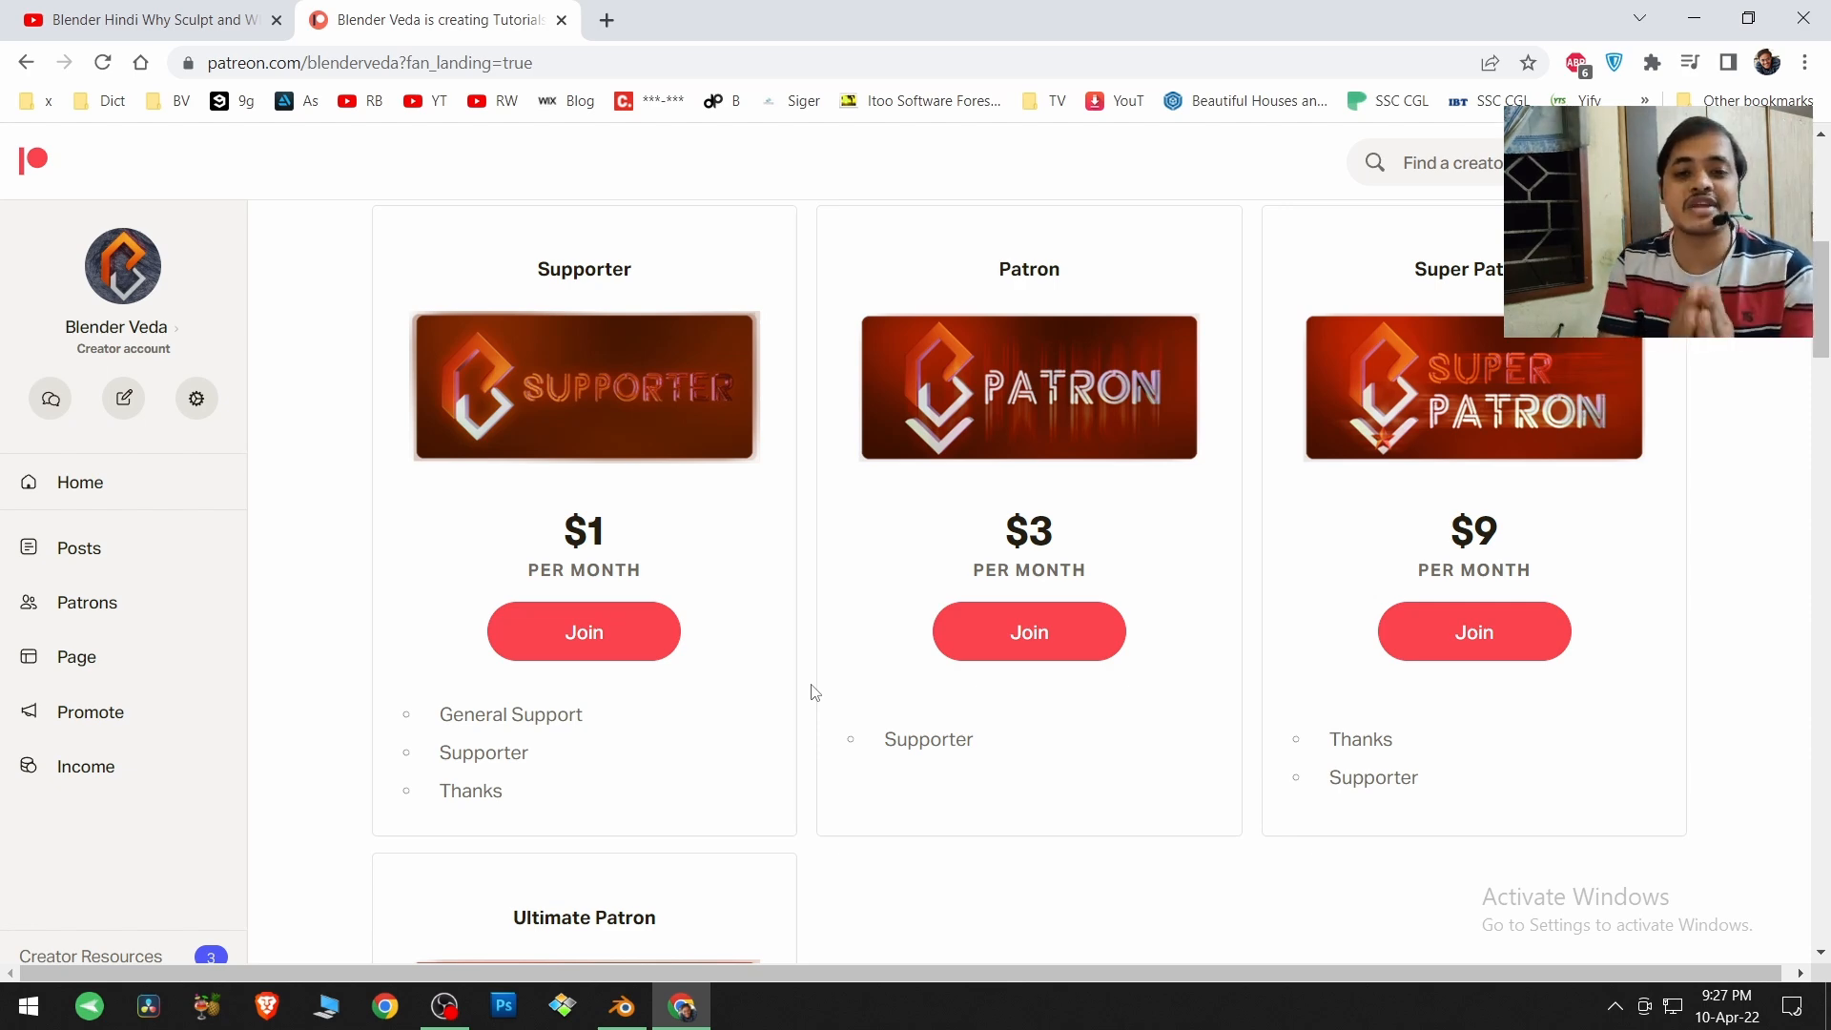
{"action": "scroll", "coordinate": [814, 692], "scroll_direction": "down", "scroll_amount": 4}
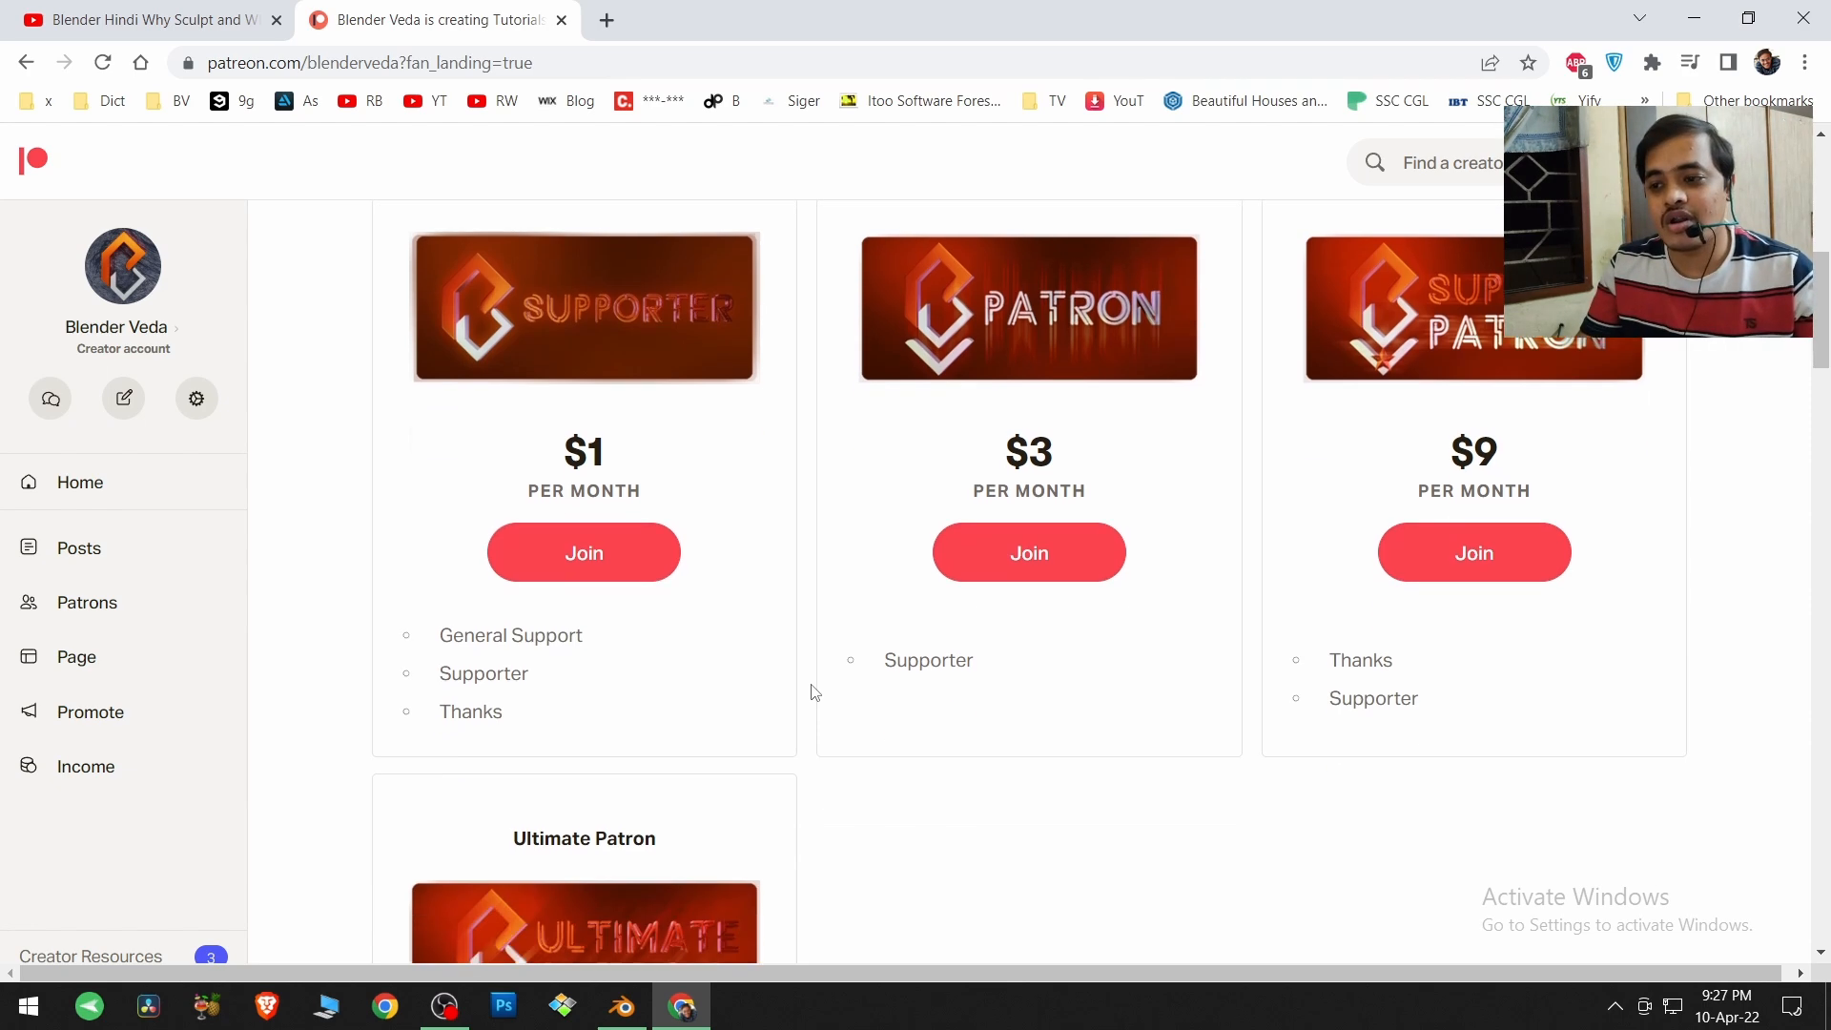